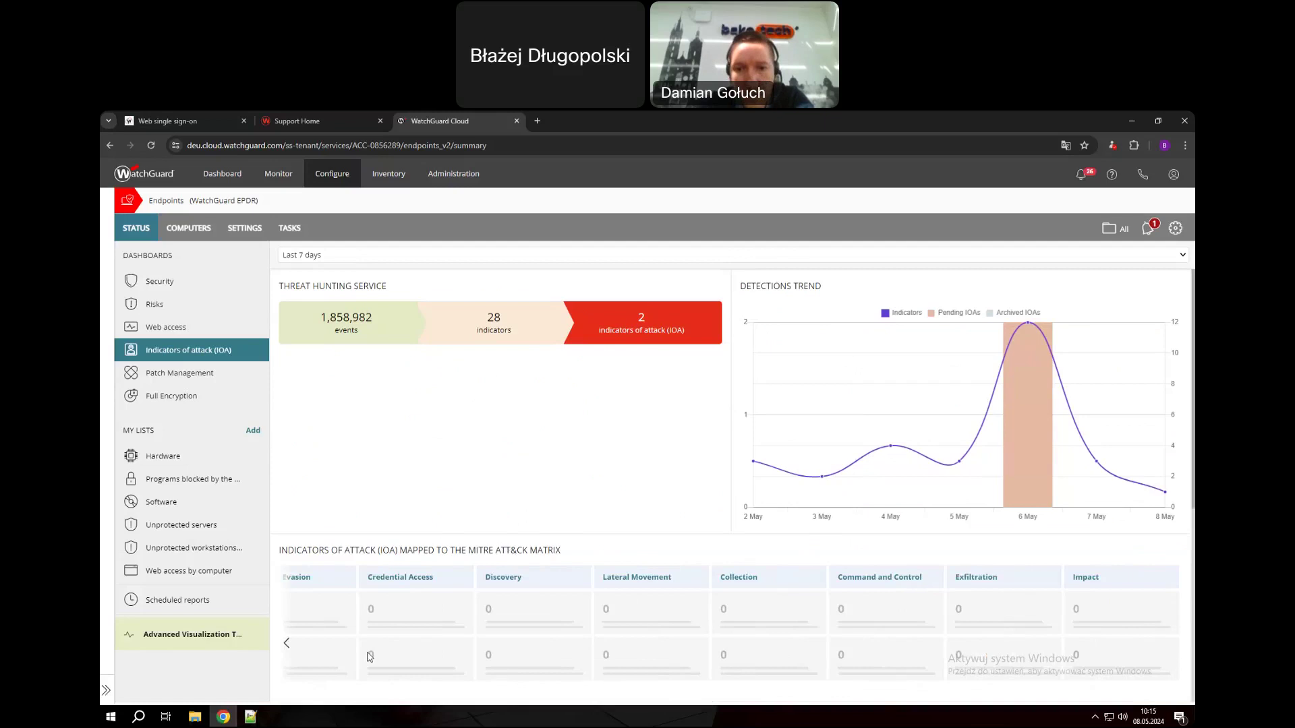
Review the MITRE tactics and events explanation, then switch to the Patch Management dashboard
{"action": "left_click", "coordinate": [287, 643]}
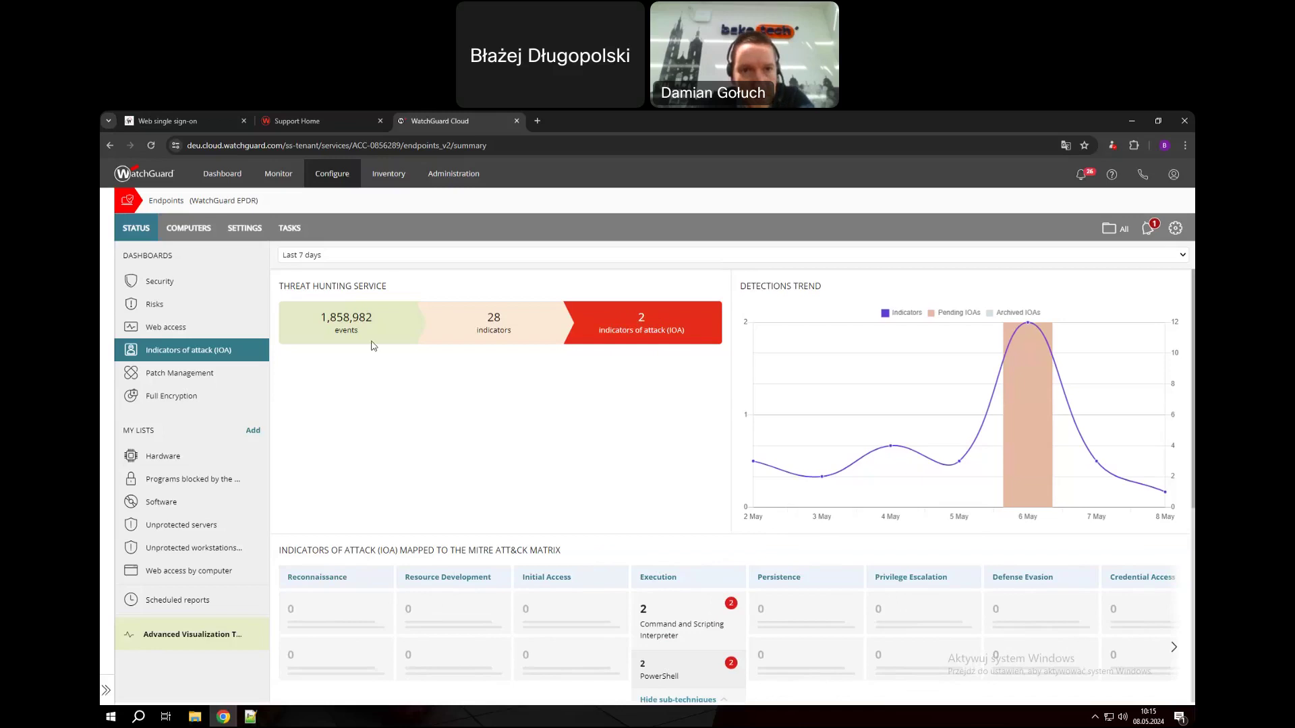
{"action": "mouse_move", "coordinate": [355, 322]}
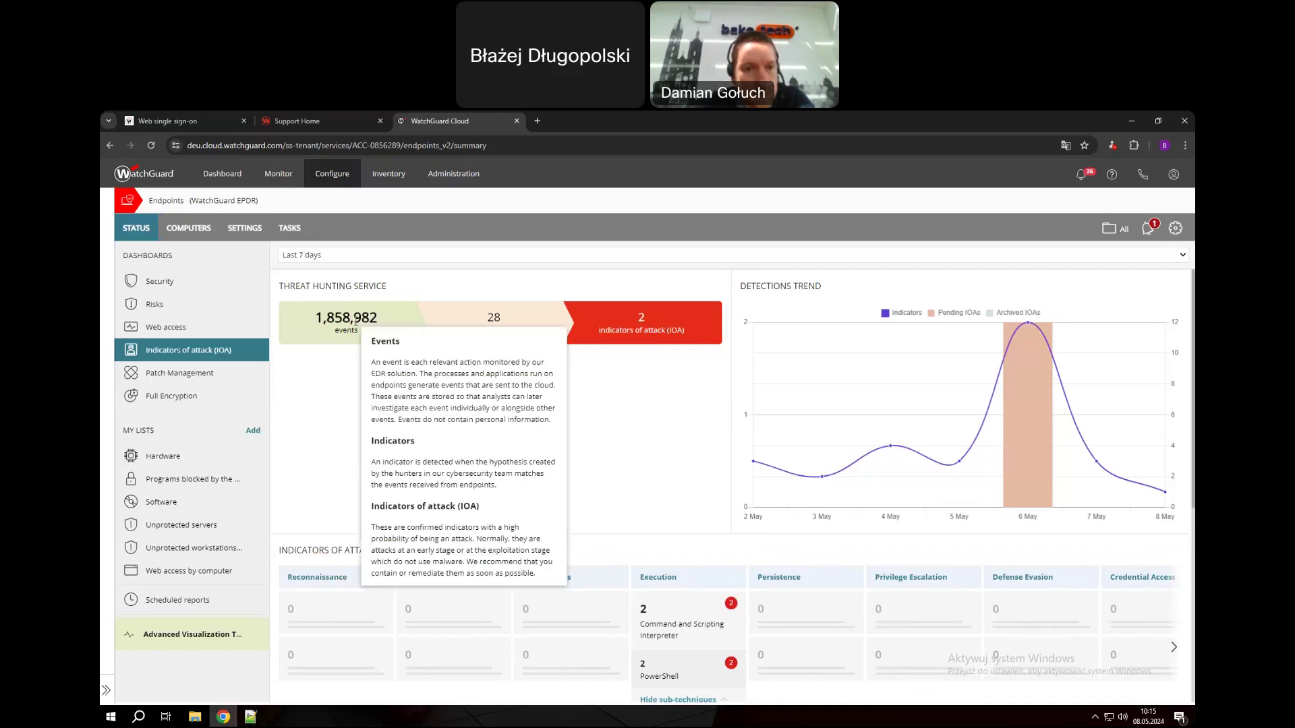
{"action": "left_click_drag", "start_coordinate": [369, 400], "coordinate": [371, 408]}
{"action": "mouse_move", "coordinate": [327, 335]}
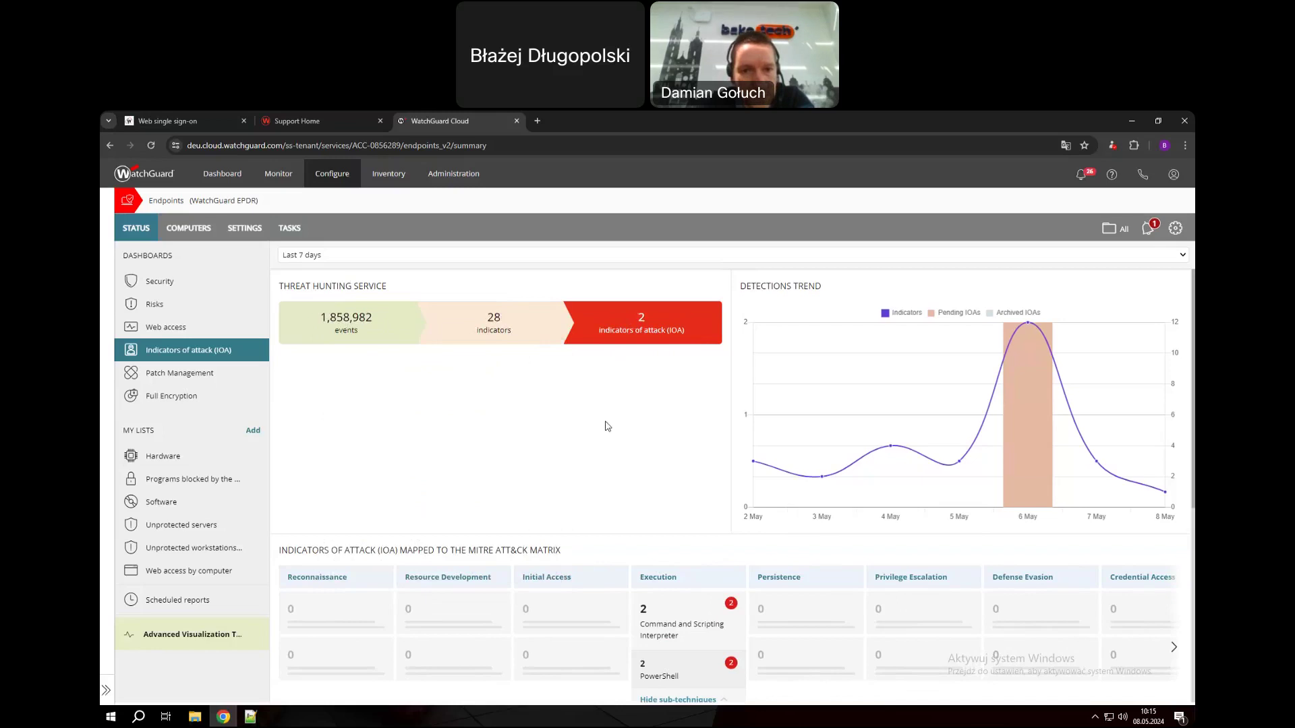
{"action": "scroll", "coordinate": [665, 483], "scroll_direction": "down", "scroll_amount": 3}
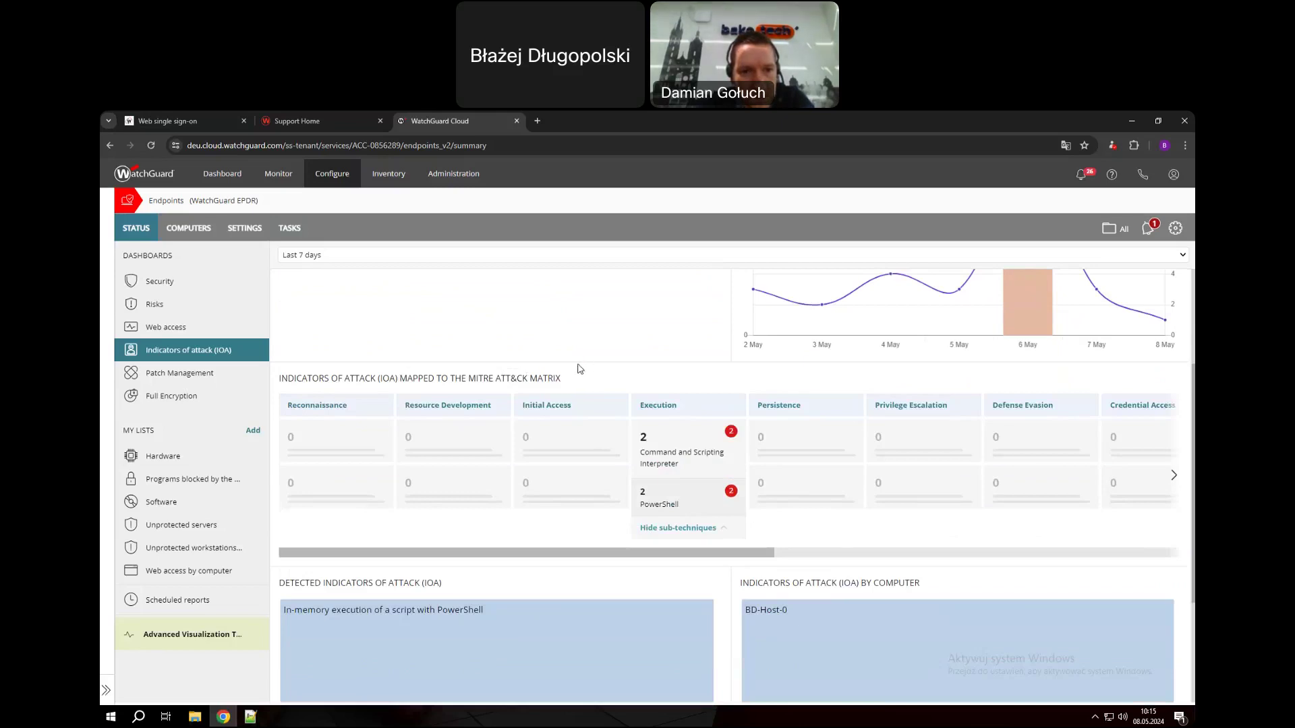
{"action": "scroll", "coordinate": [574, 376], "scroll_direction": "down", "scroll_amount": 4}
{"action": "scroll", "coordinate": [562, 388], "scroll_direction": "up", "scroll_amount": 7}
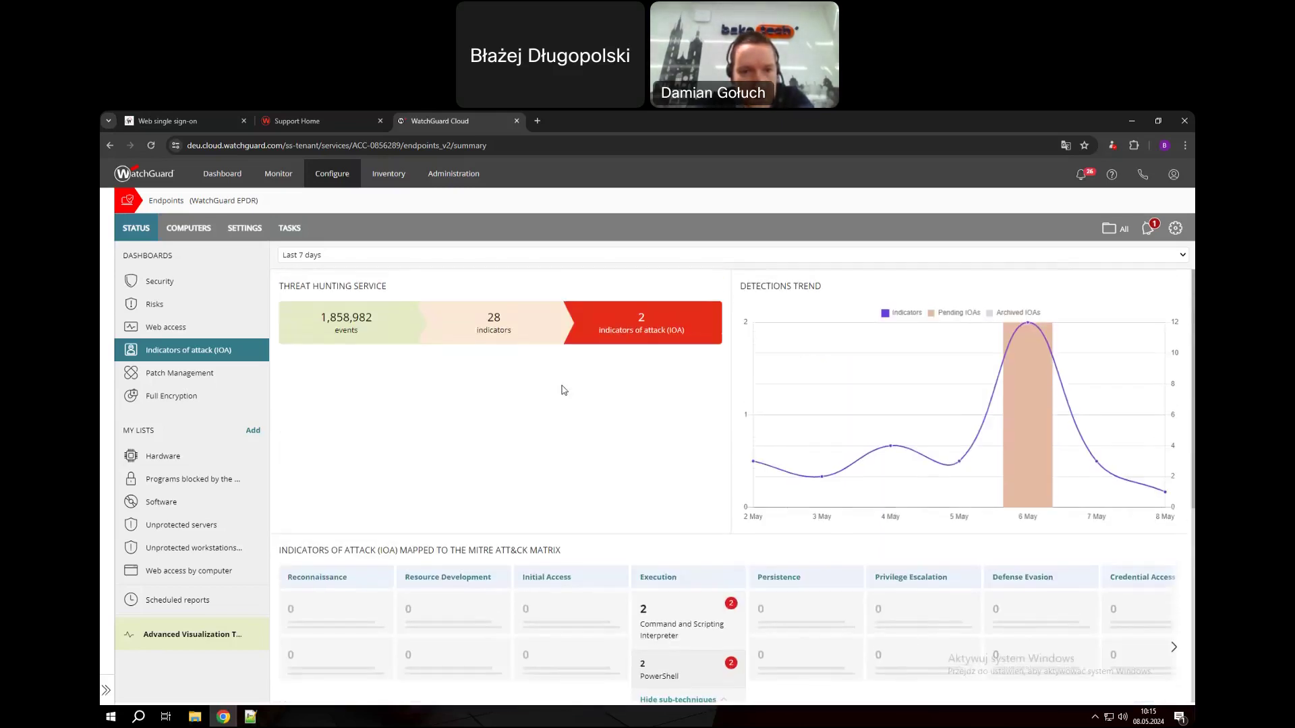
{"action": "left_click", "coordinate": [215, 375]}
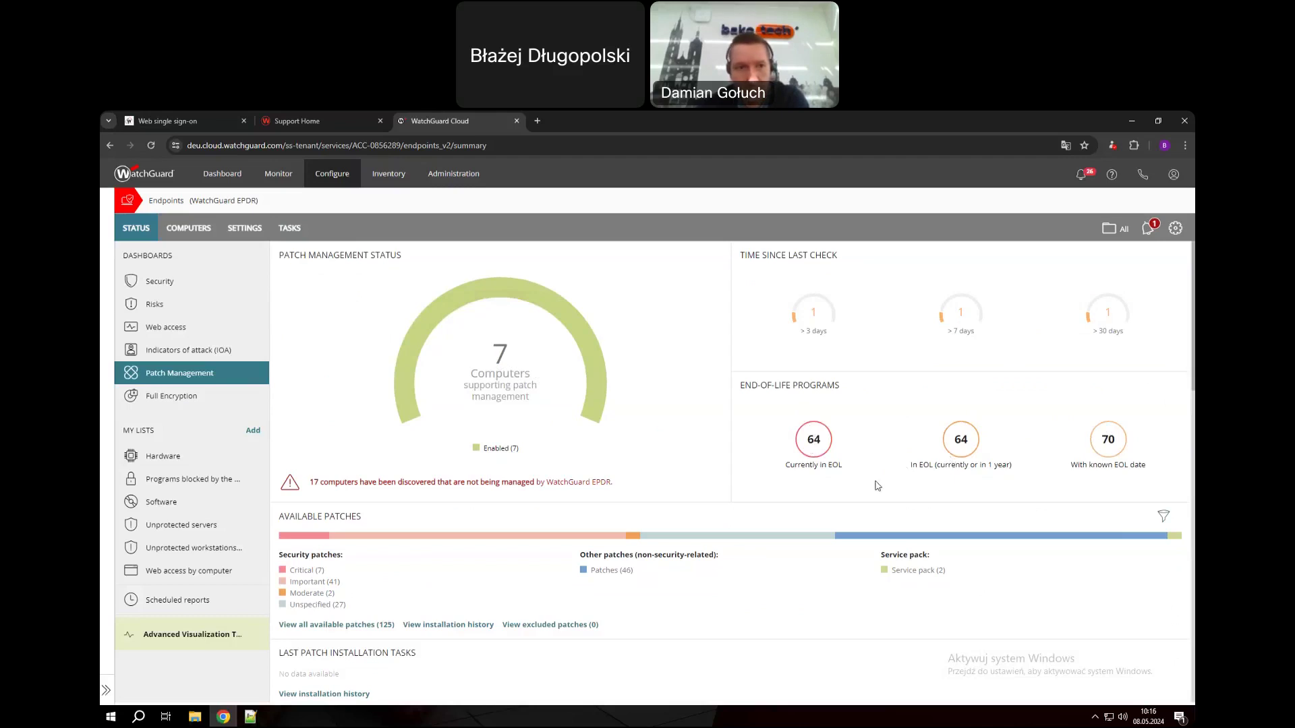
Show the 64 end-of-life programs, then open the Hardware list of 8 computers
{"action": "left_click", "coordinate": [829, 438]}
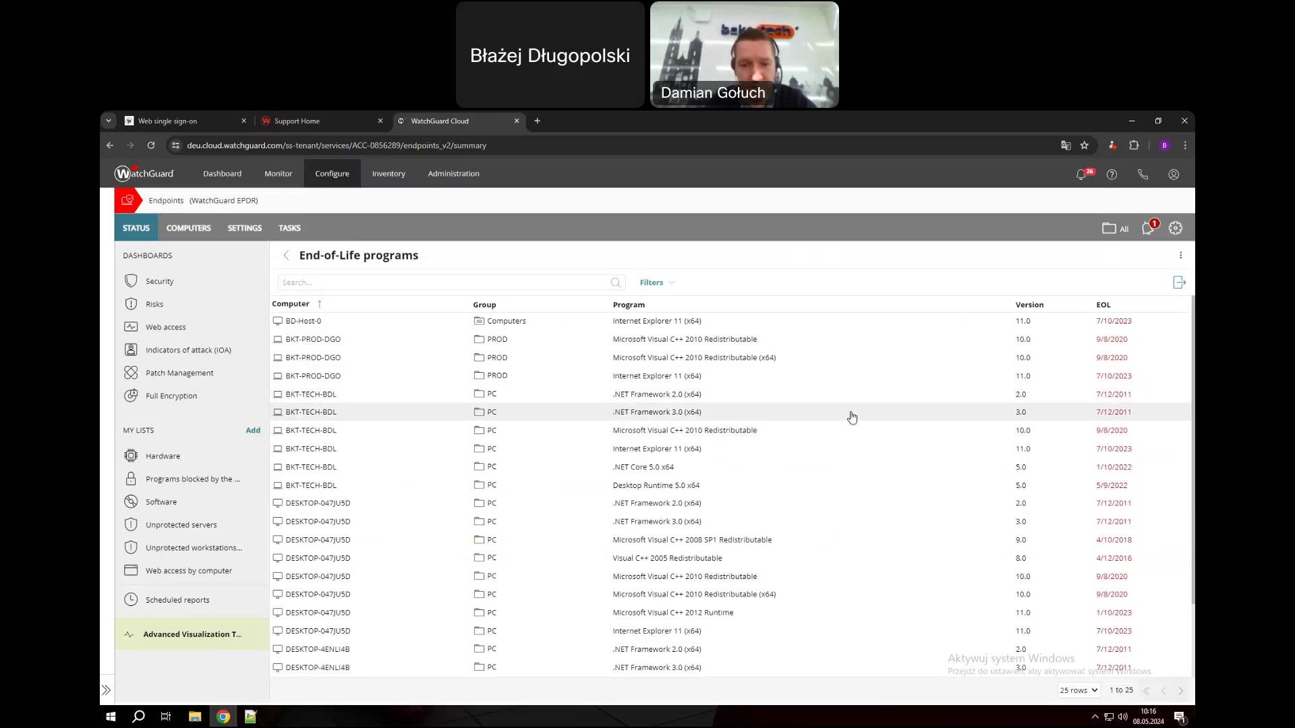
{"action": "left_click", "coordinate": [179, 459]}
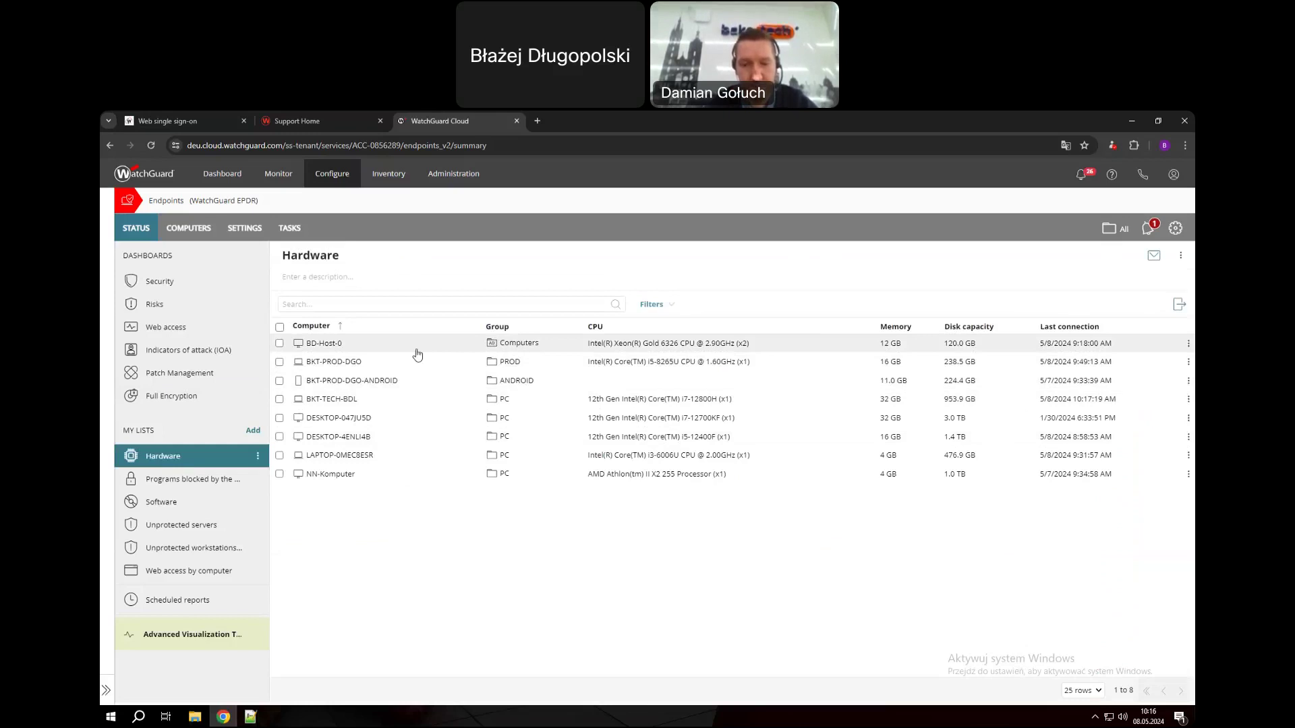
Open BD-Host-0's details and review its CPU and memory usage charts
{"action": "left_click", "coordinate": [373, 342]}
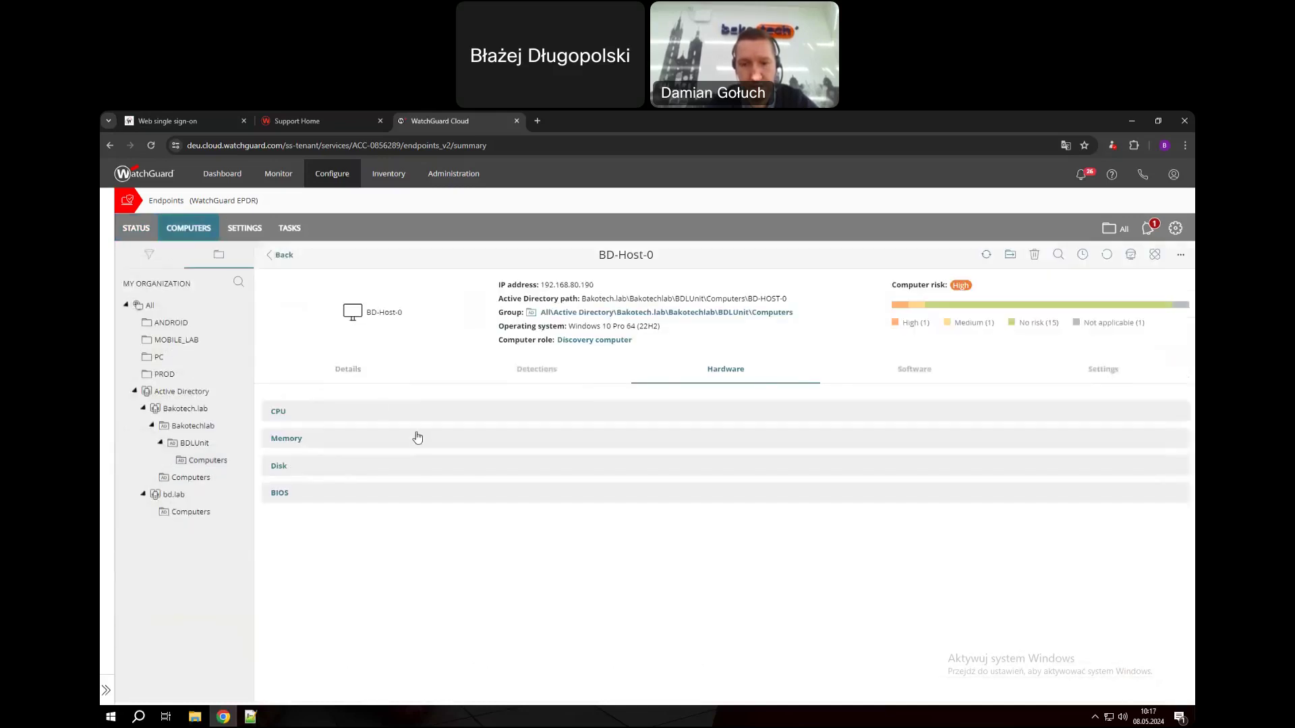
{"action": "left_click", "coordinate": [374, 413]}
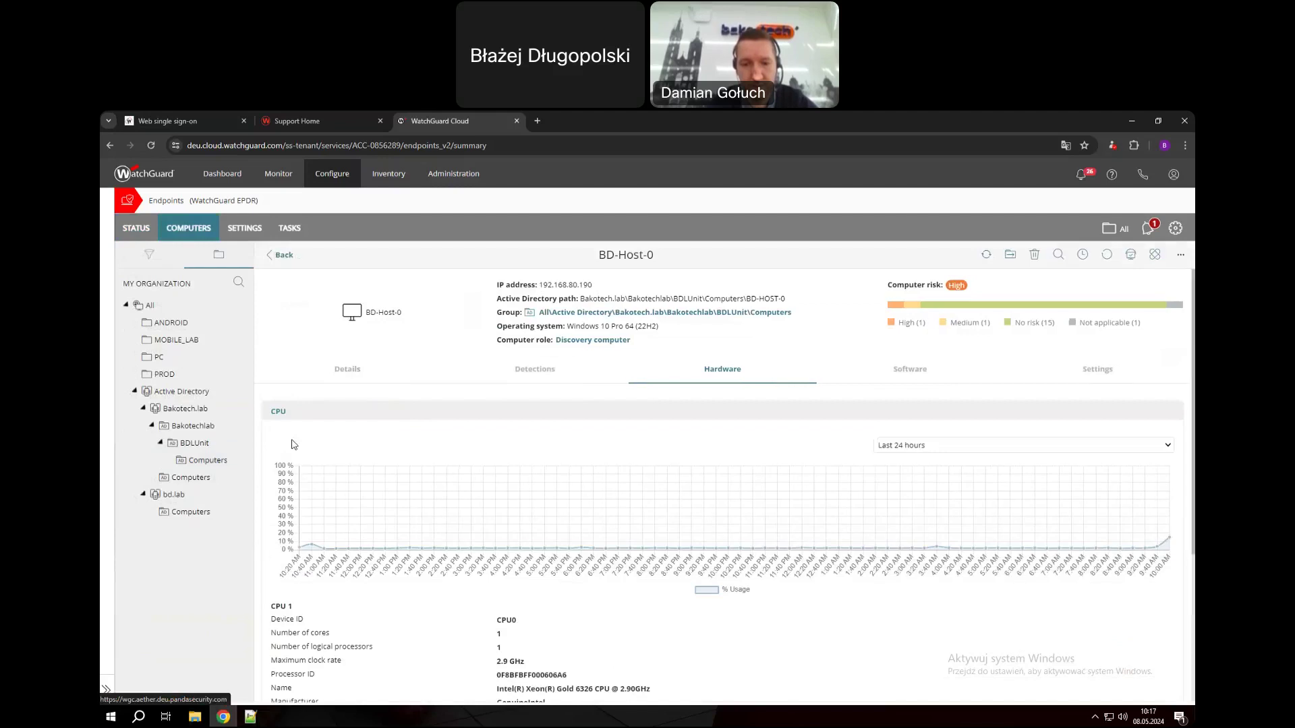
{"action": "scroll", "coordinate": [479, 448], "scroll_direction": "down", "scroll_amount": 1}
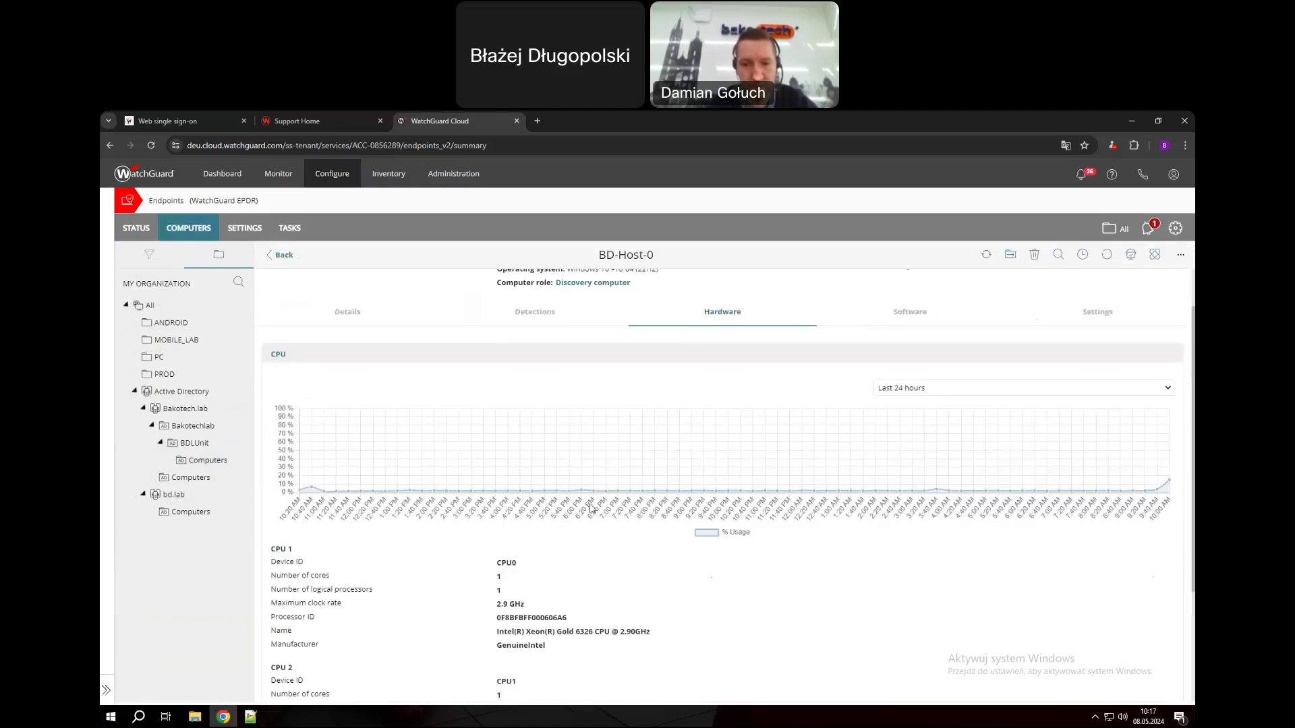
{"action": "scroll", "coordinate": [614, 509], "scroll_direction": "down", "scroll_amount": 3}
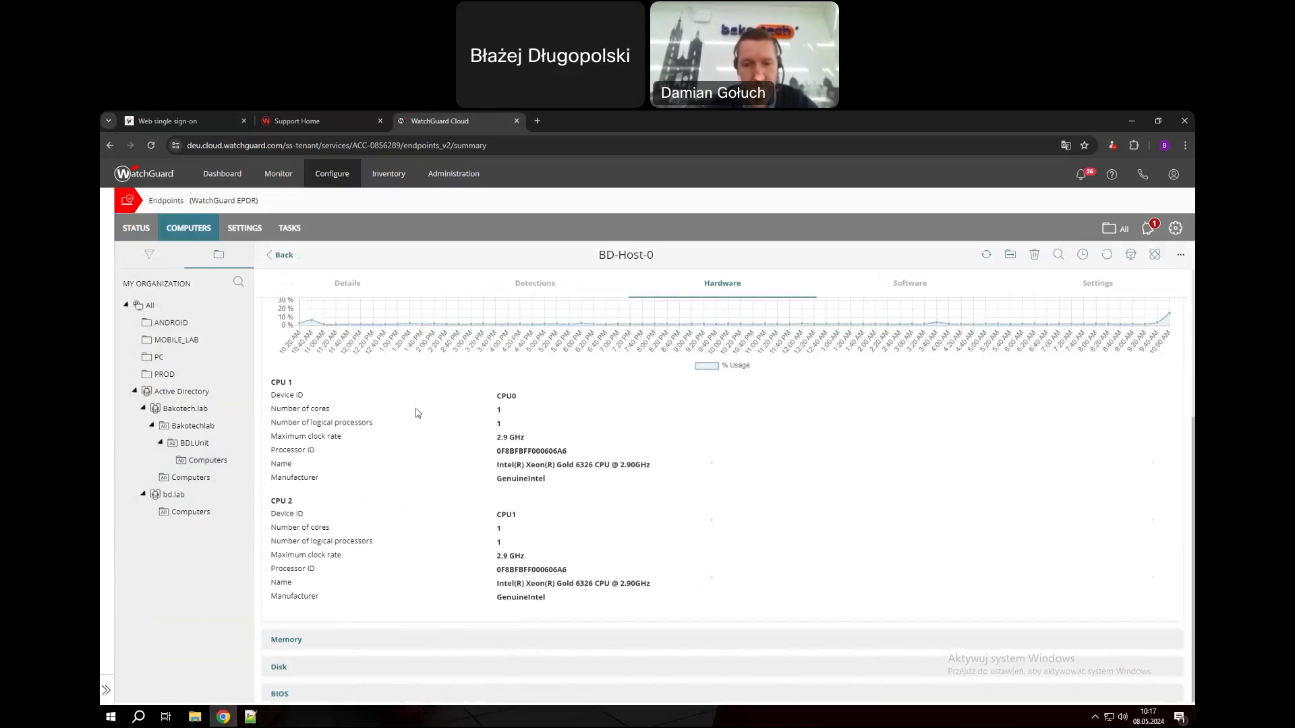
{"action": "scroll", "coordinate": [405, 367], "scroll_direction": "up", "scroll_amount": 4}
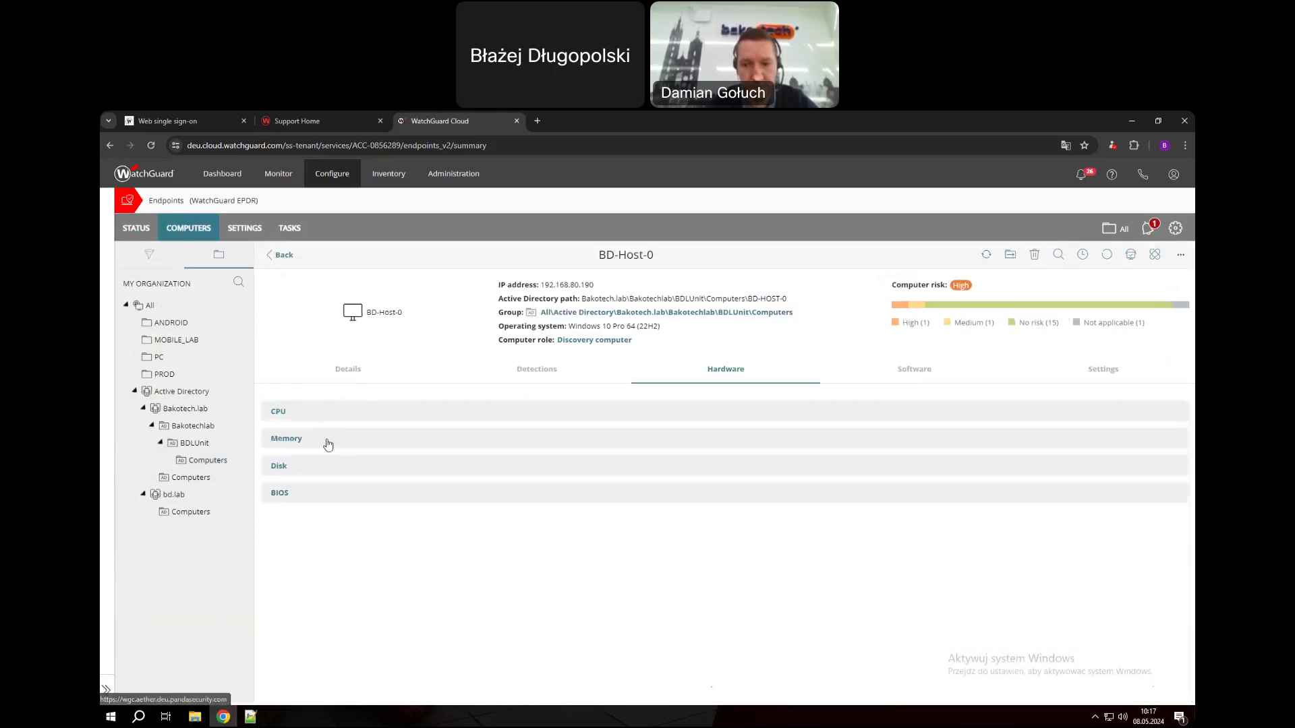
{"action": "left_click", "coordinate": [326, 443]}
{"action": "scroll", "coordinate": [445, 452], "scroll_direction": "down", "scroll_amount": 2}
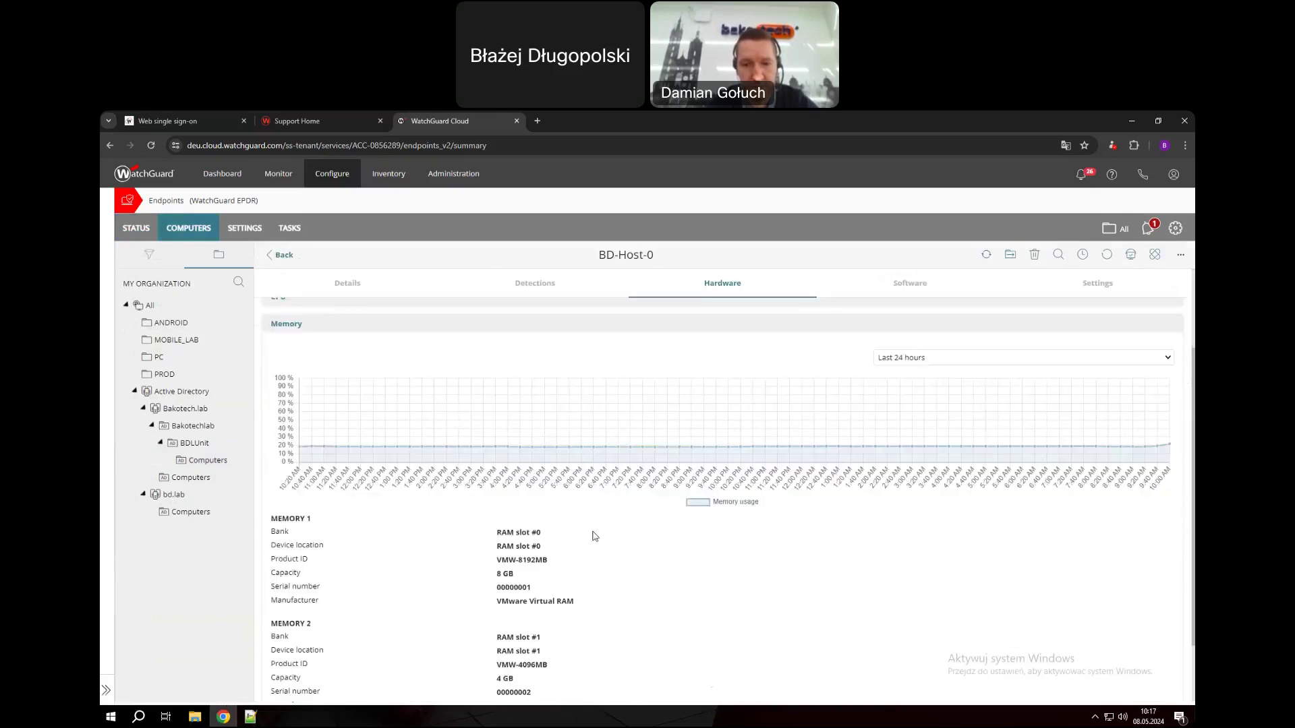
{"action": "scroll", "coordinate": [593, 532], "scroll_direction": "down", "scroll_amount": 1}
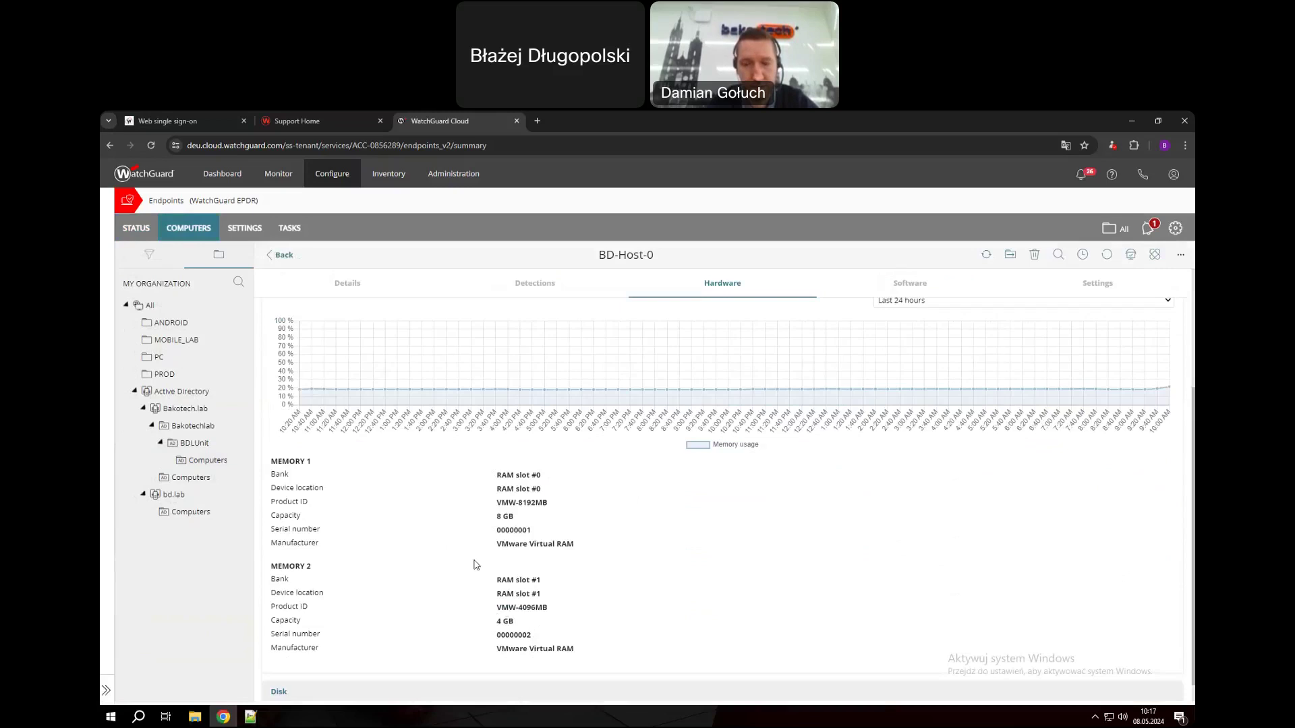
{"action": "scroll", "coordinate": [472, 486], "scroll_direction": "up", "scroll_amount": 3}
{"action": "left_click", "coordinate": [340, 439]}
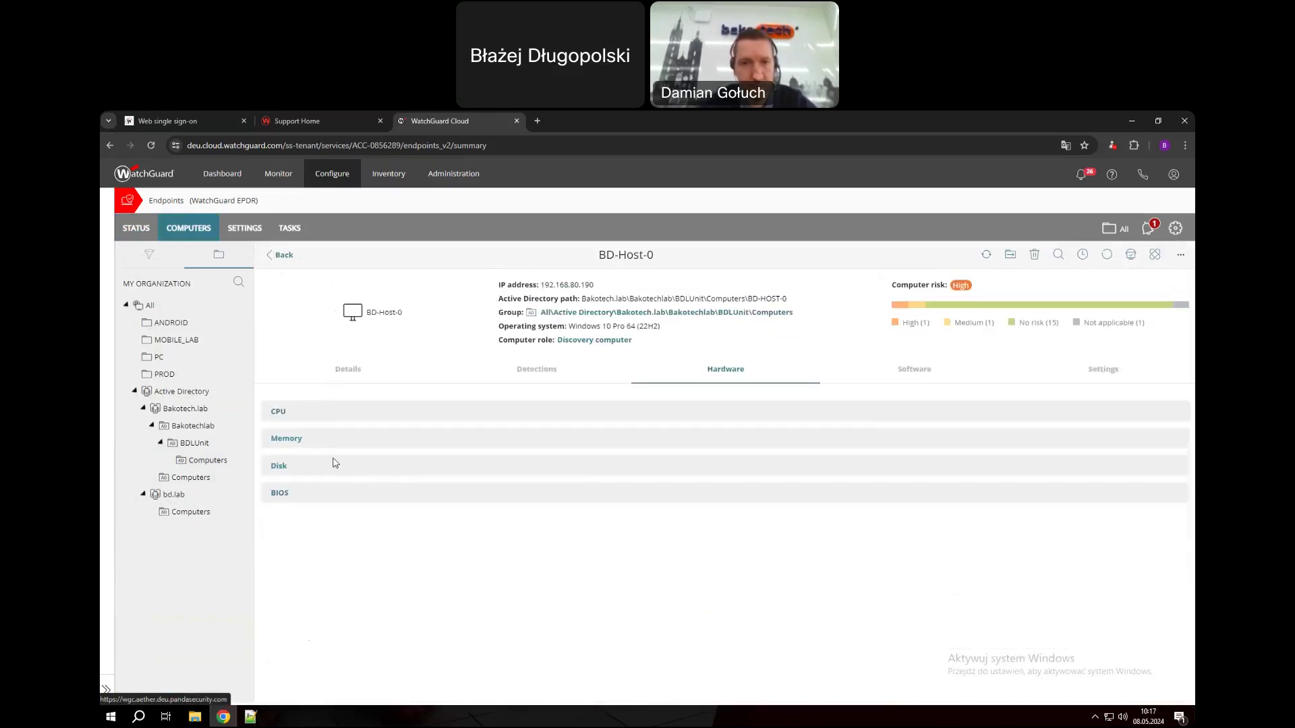
Review BD-Host-0's disk usage and its BIOS serial number
{"action": "left_click", "coordinate": [351, 470]}
{"action": "mouse_move", "coordinate": [742, 520]}
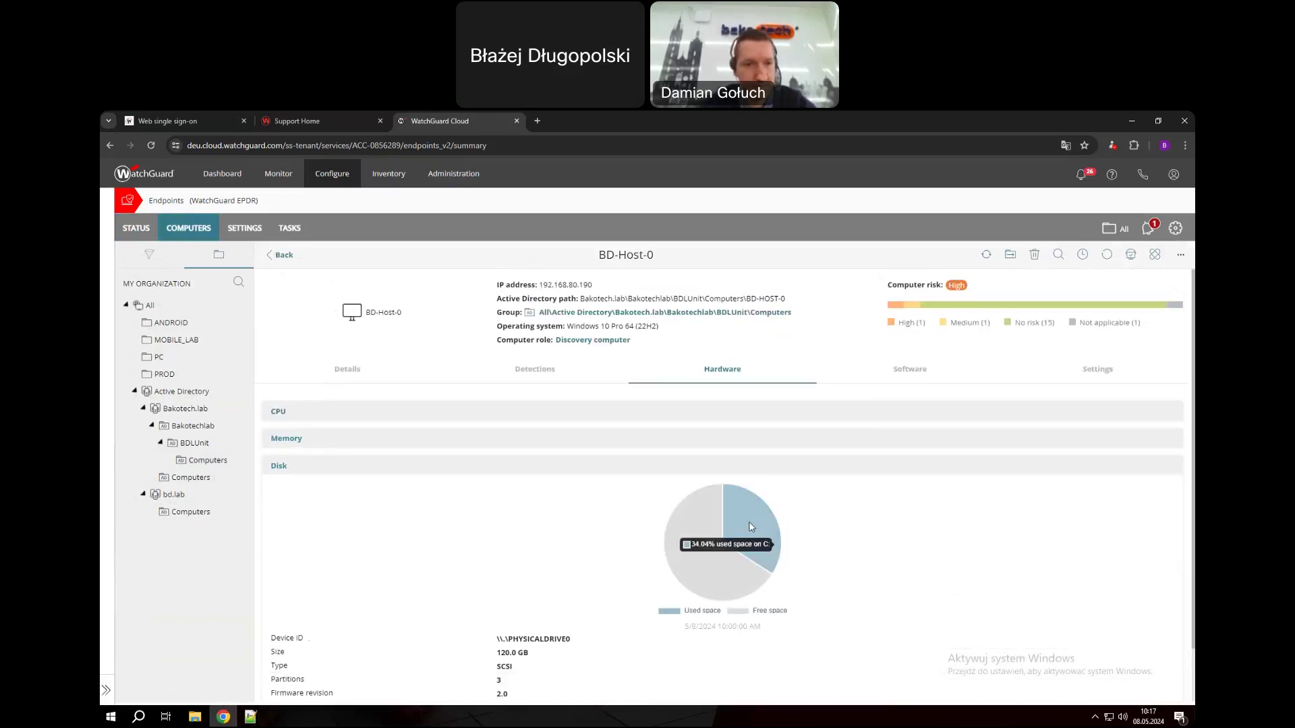
{"action": "scroll", "coordinate": [581, 509], "scroll_direction": "down", "scroll_amount": 1}
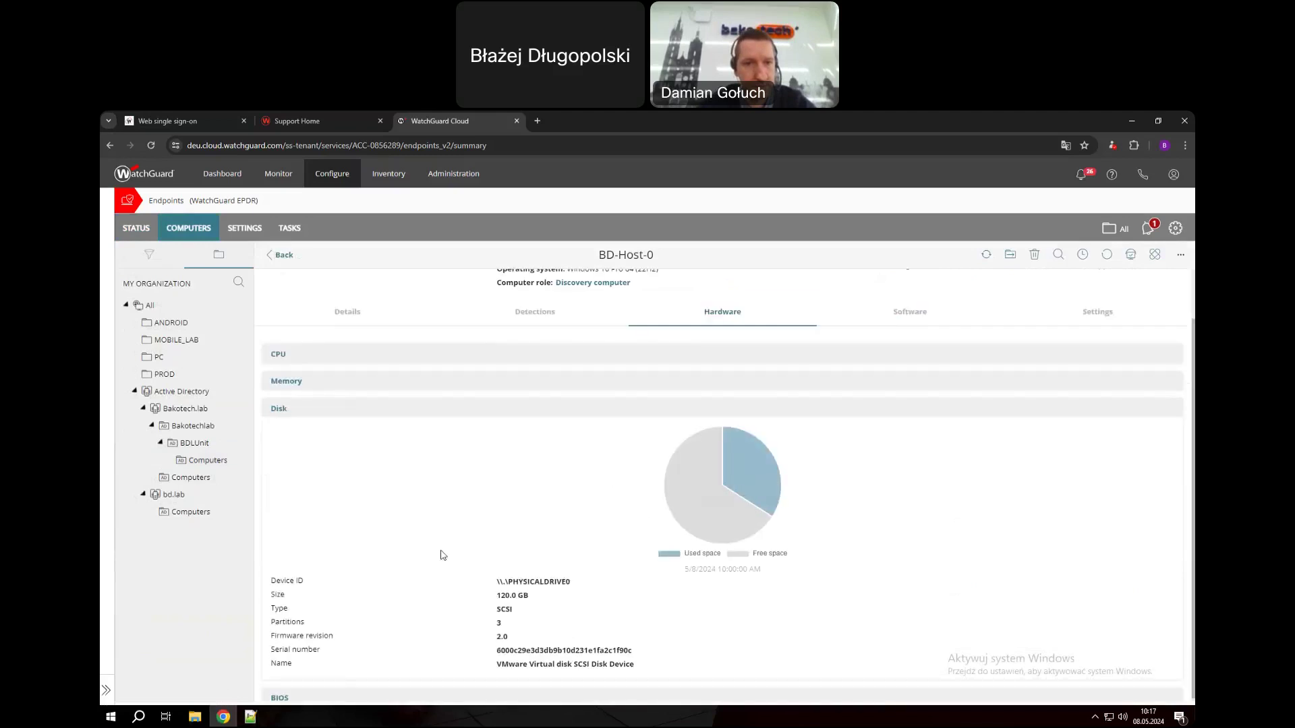
{"action": "left_click", "coordinate": [364, 409]}
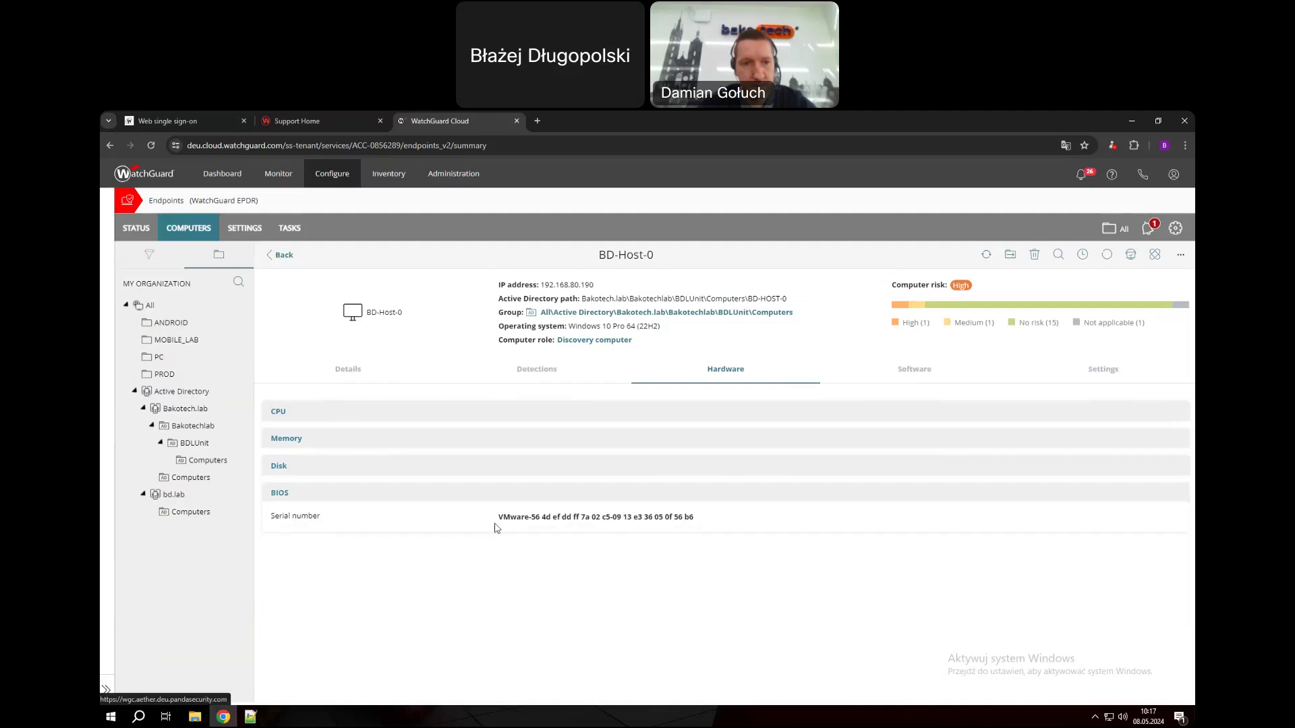
{"action": "left_click_drag", "start_coordinate": [500, 518], "coordinate": [789, 537]}
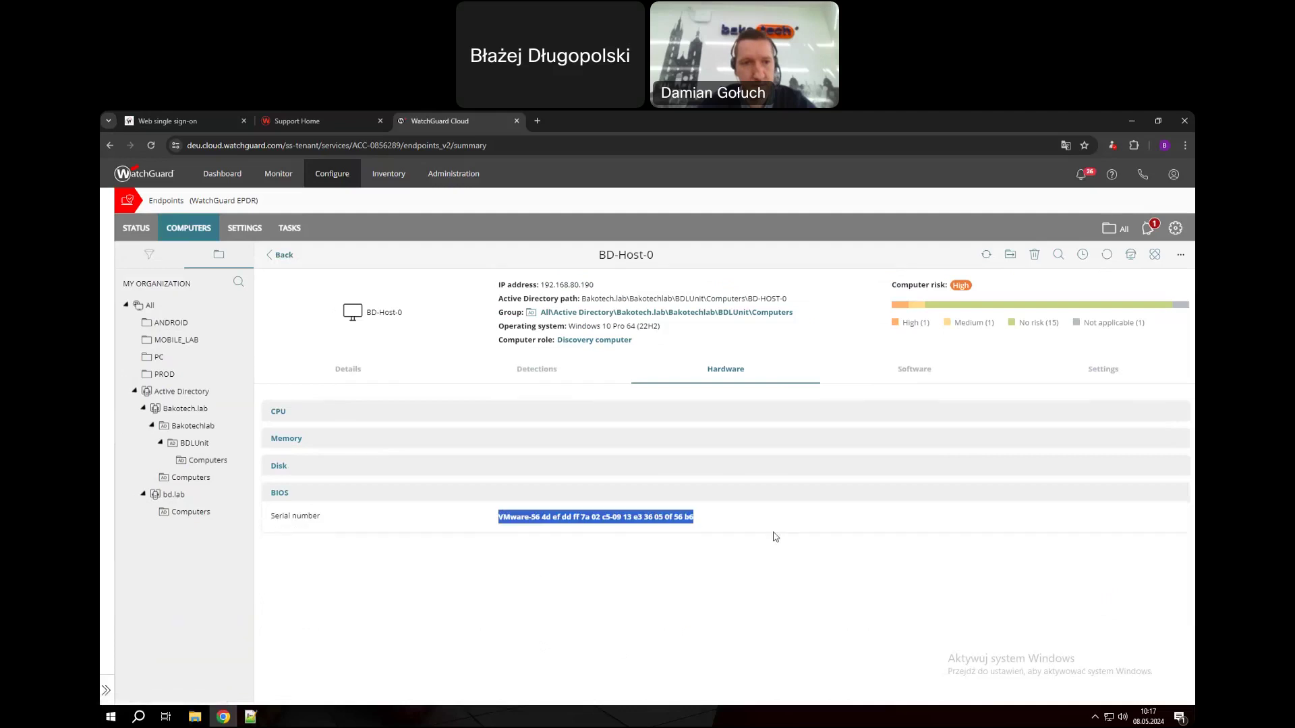
{"action": "left_click", "coordinate": [397, 496]}
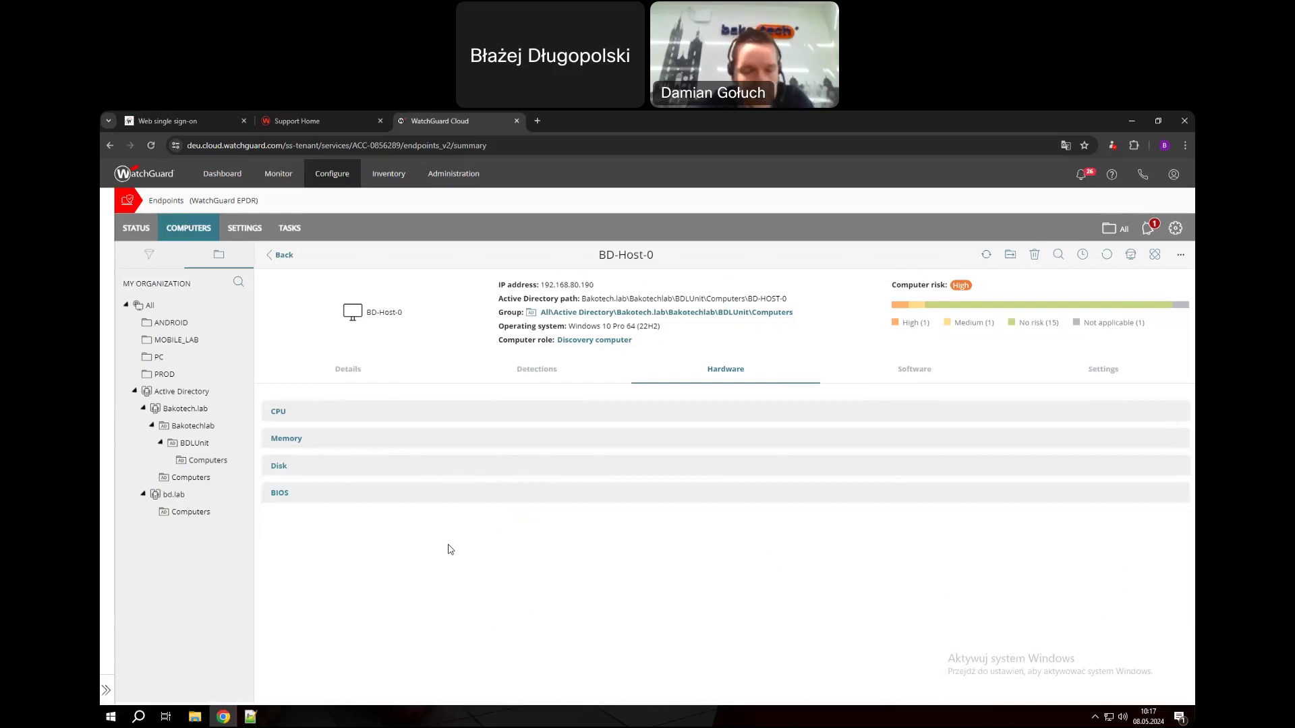
View BD-Host-0's installed software and the BDLUnit > Computers group, then go to Settings
{"action": "left_click", "coordinate": [913, 371]}
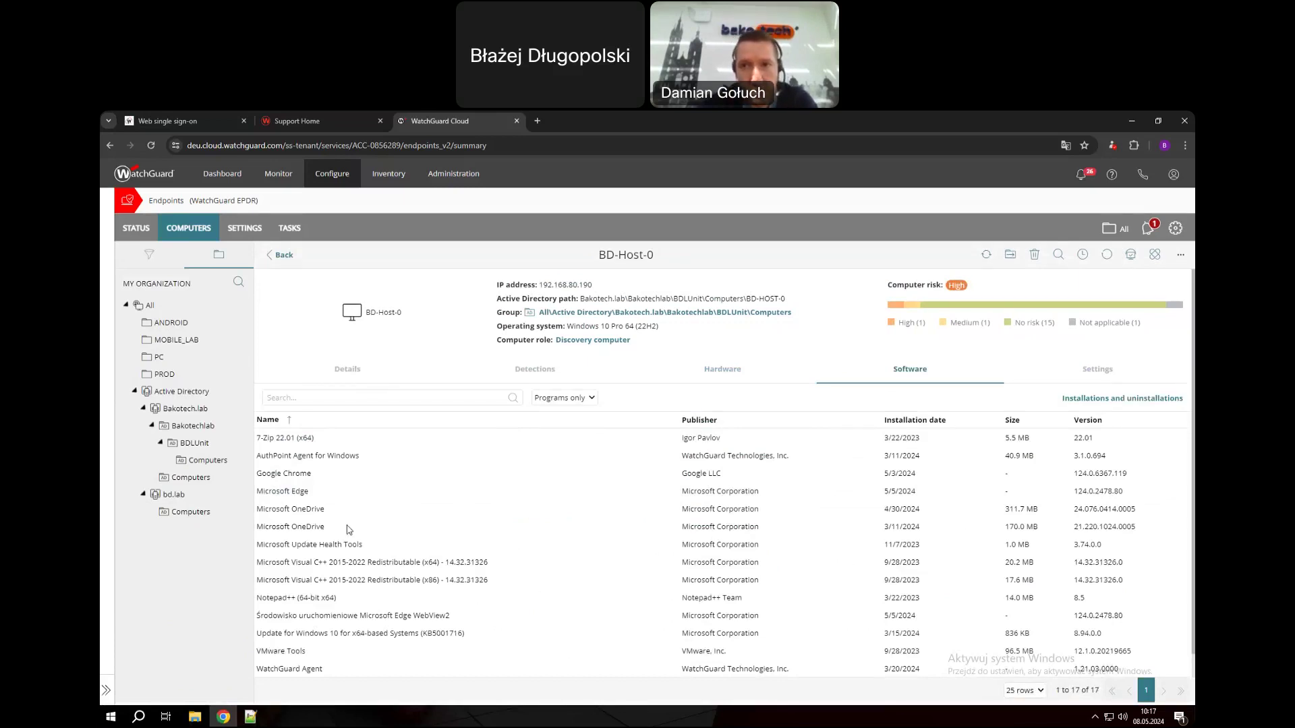
{"action": "left_click", "coordinate": [184, 463]}
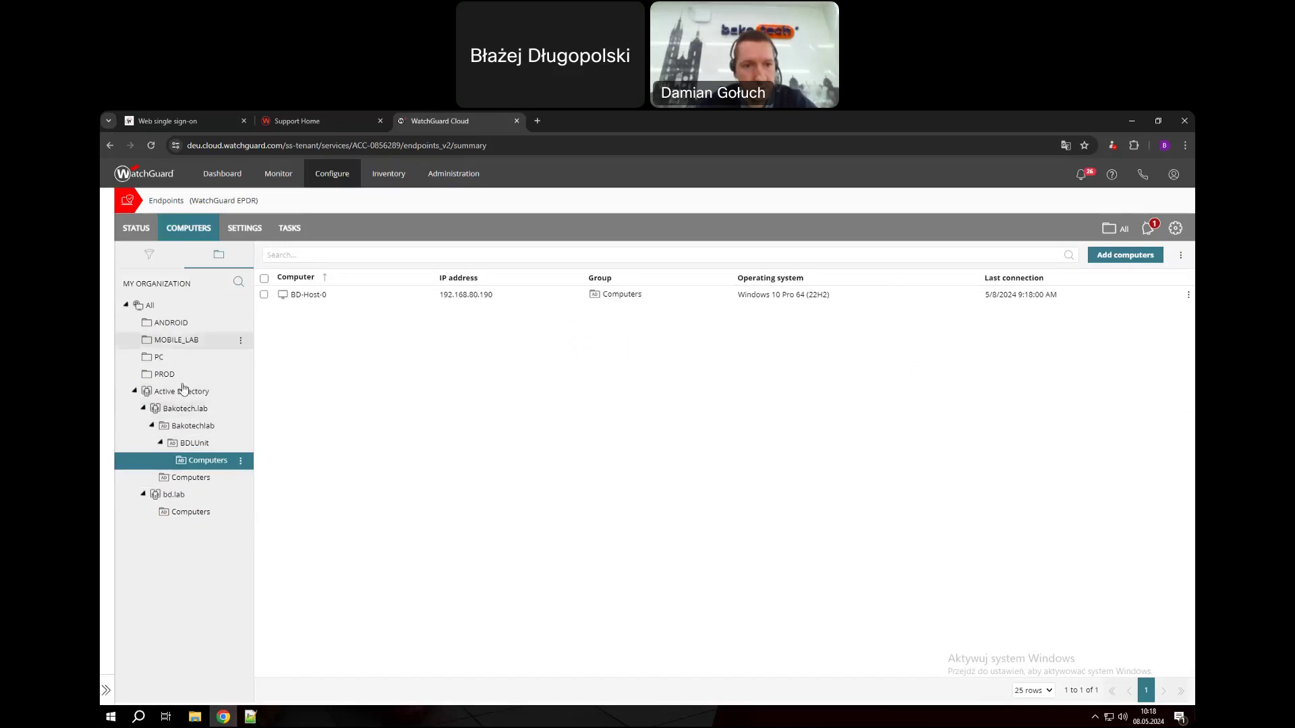
{"action": "left_click", "coordinate": [251, 226]}
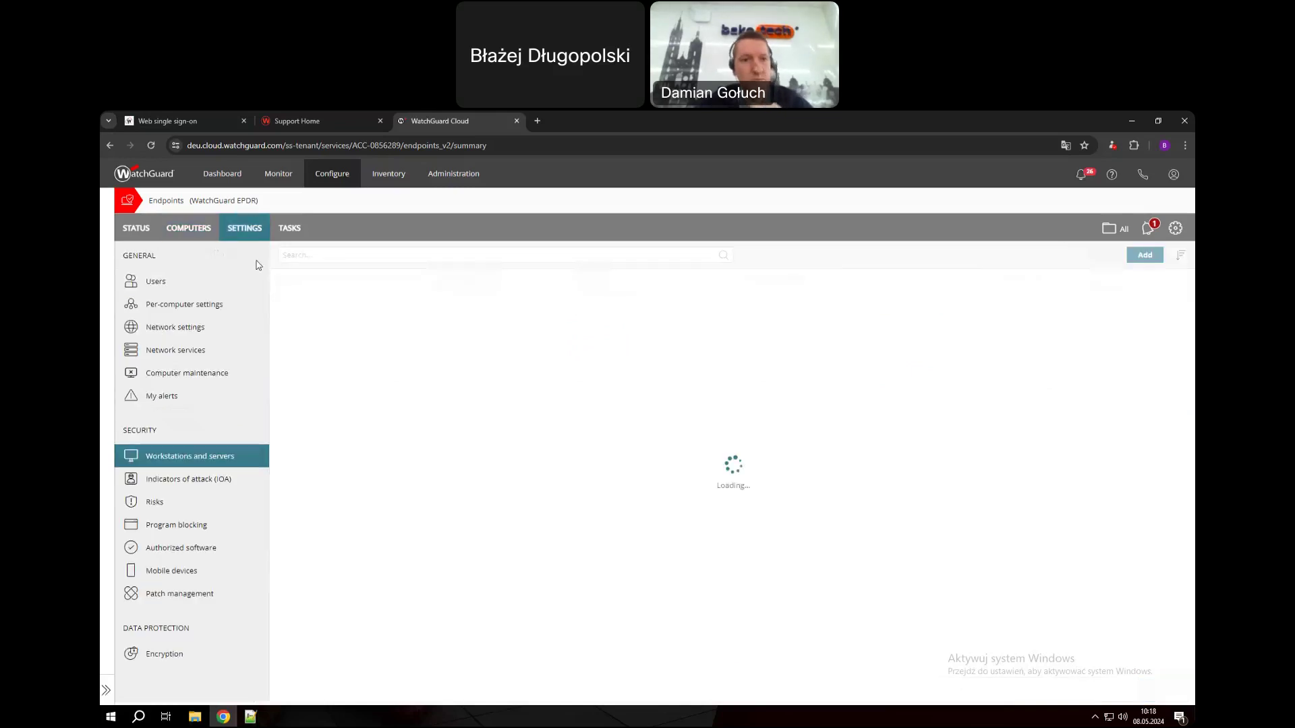
Show the Network services Discovery configuration with BD-Host-0 as discovery computer
{"action": "left_click", "coordinate": [172, 327]}
{"action": "left_click", "coordinate": [169, 357]}
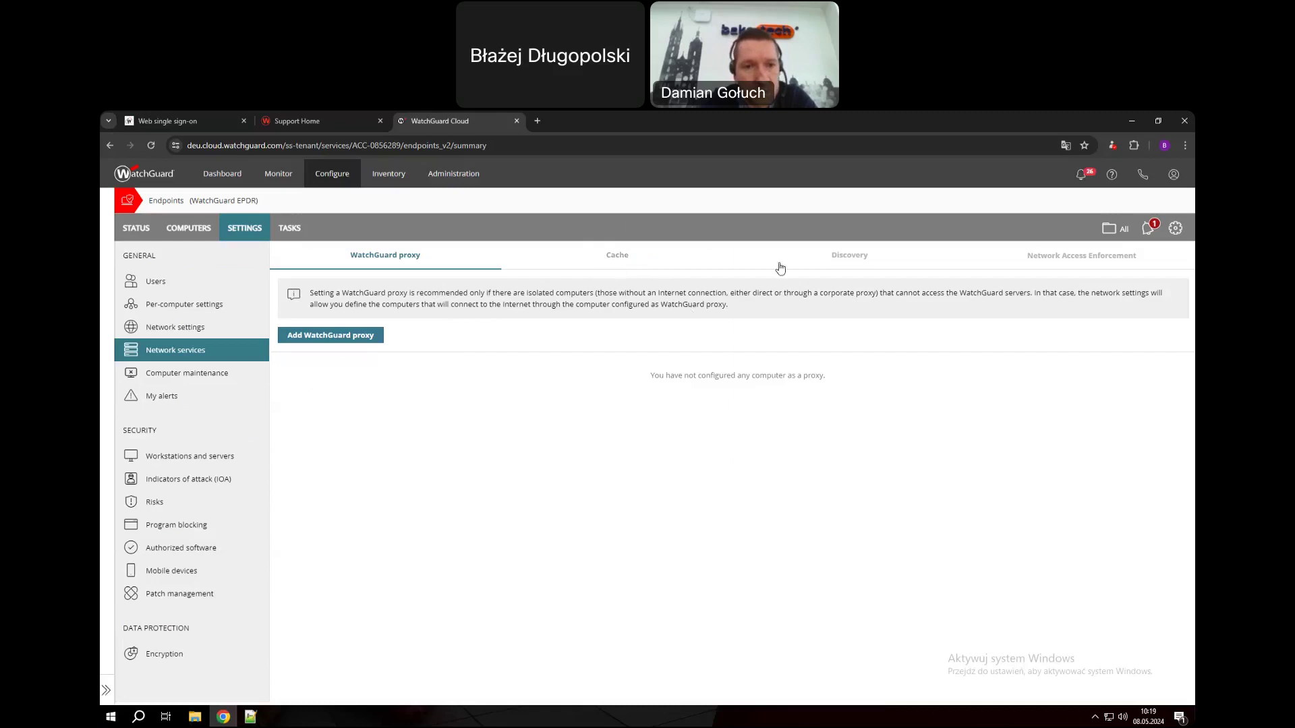
{"action": "left_click", "coordinate": [849, 253]}
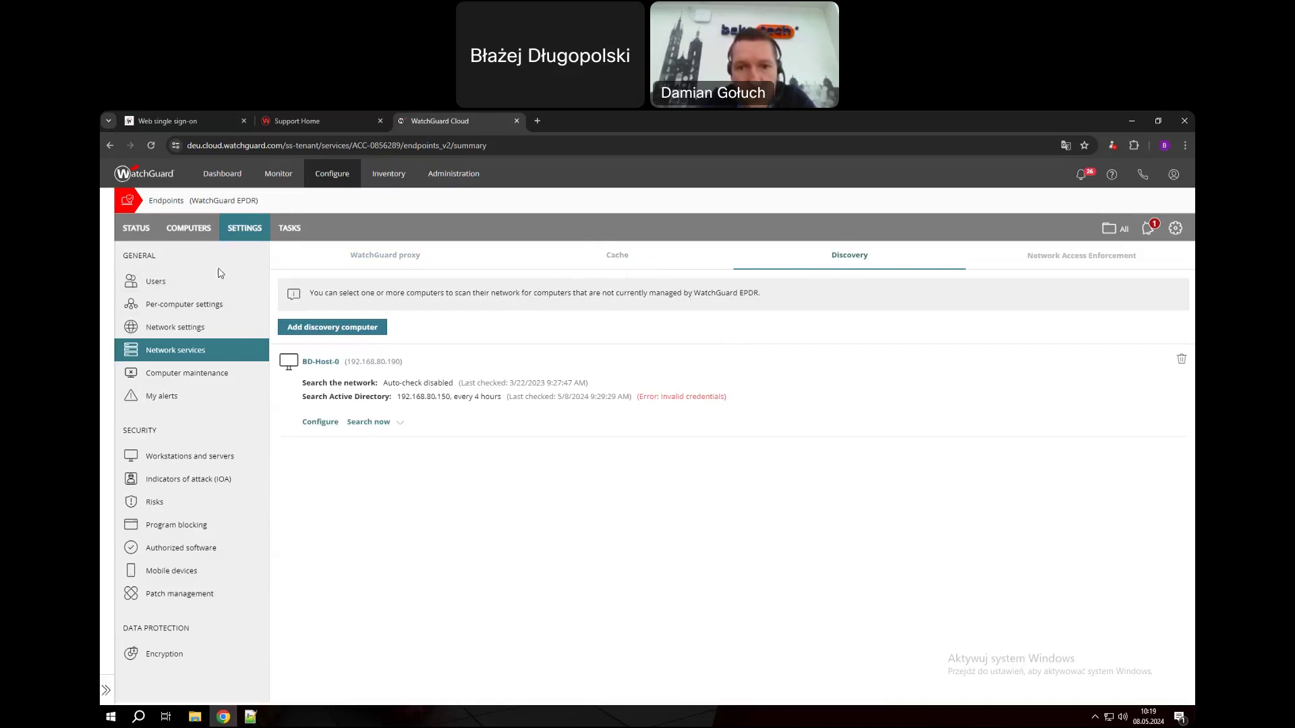
List the 17 discovered unmanaged computers, then return to the Network services settings
{"action": "left_click", "coordinate": [149, 230]}
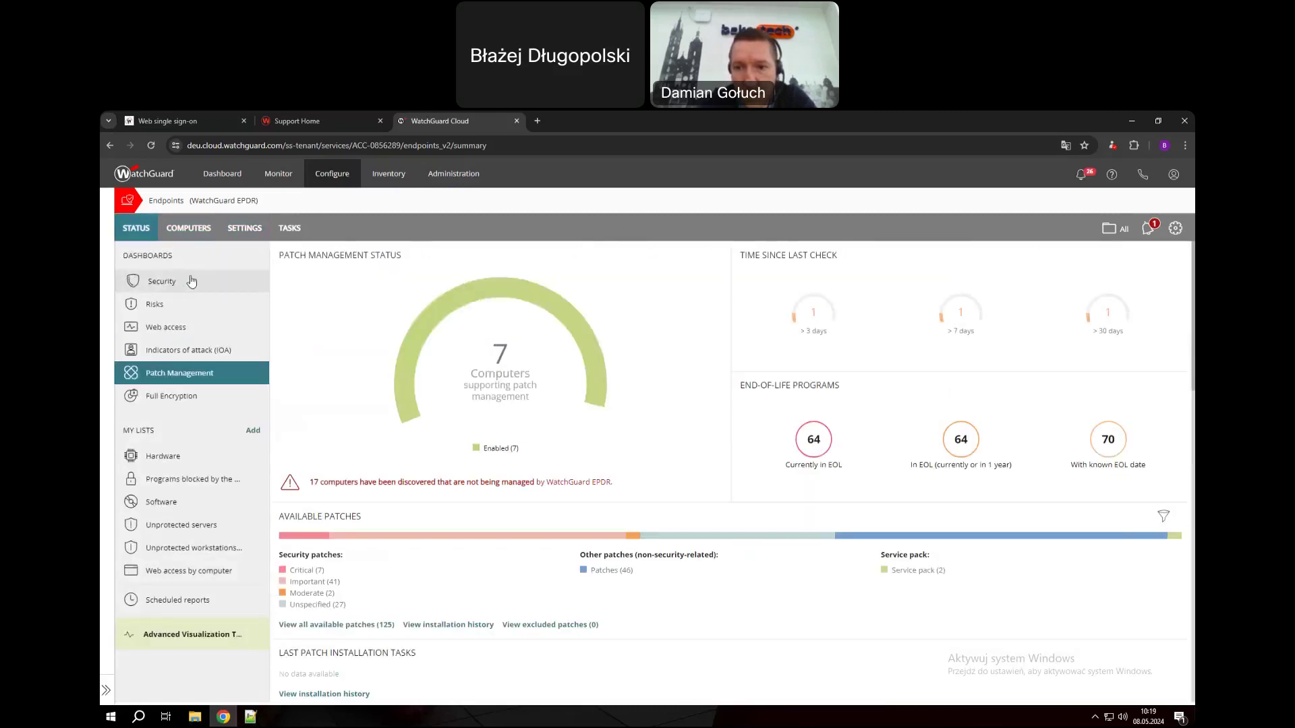
{"action": "left_click", "coordinate": [525, 495]}
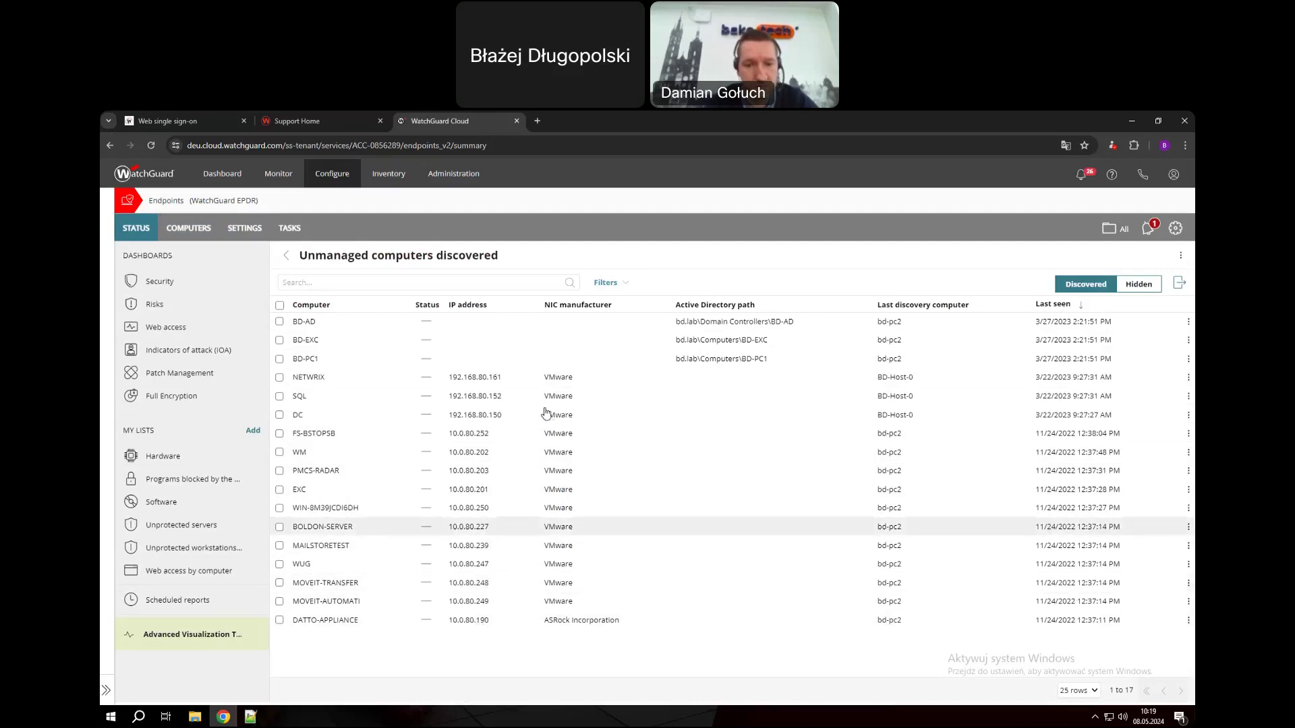
{"action": "left_click", "coordinate": [237, 229]}
{"action": "left_click", "coordinate": [195, 357]}
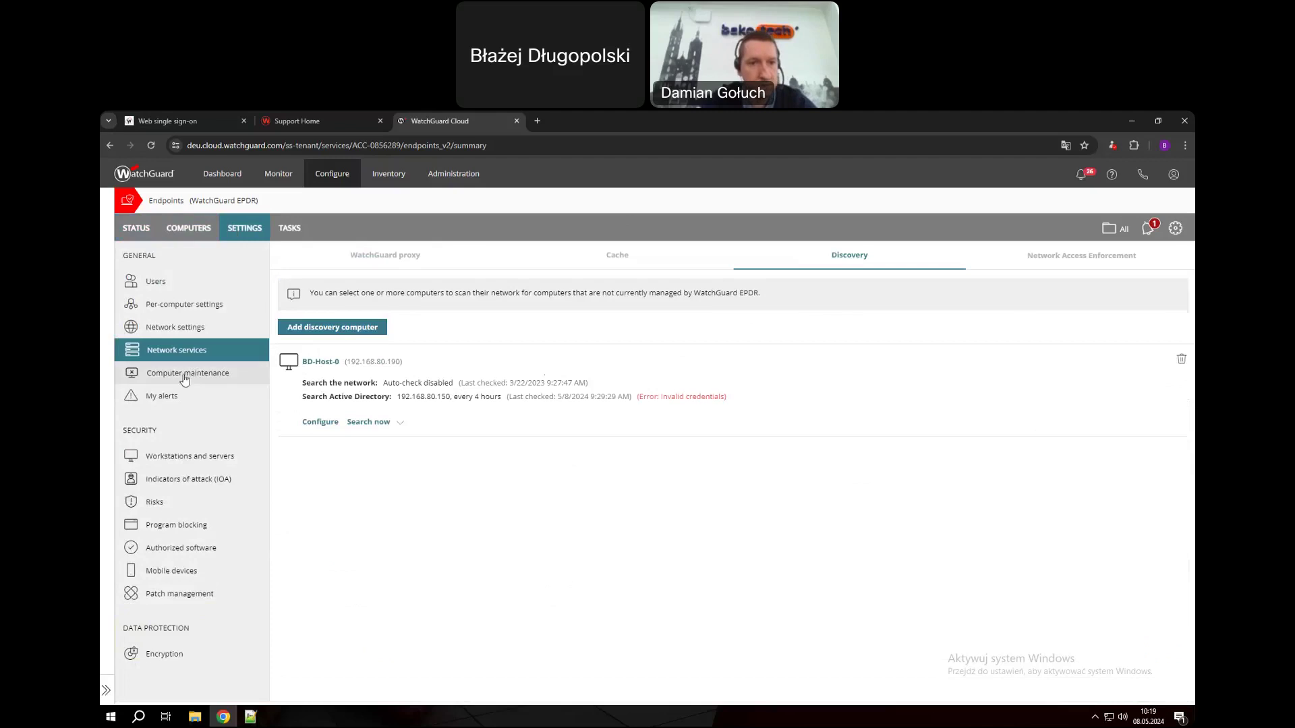
{"action": "left_click", "coordinate": [169, 375]}
Review the e-mail alert settings, including PUP detections, then list the workstation and server profiles
{"action": "left_click", "coordinate": [162, 398]}
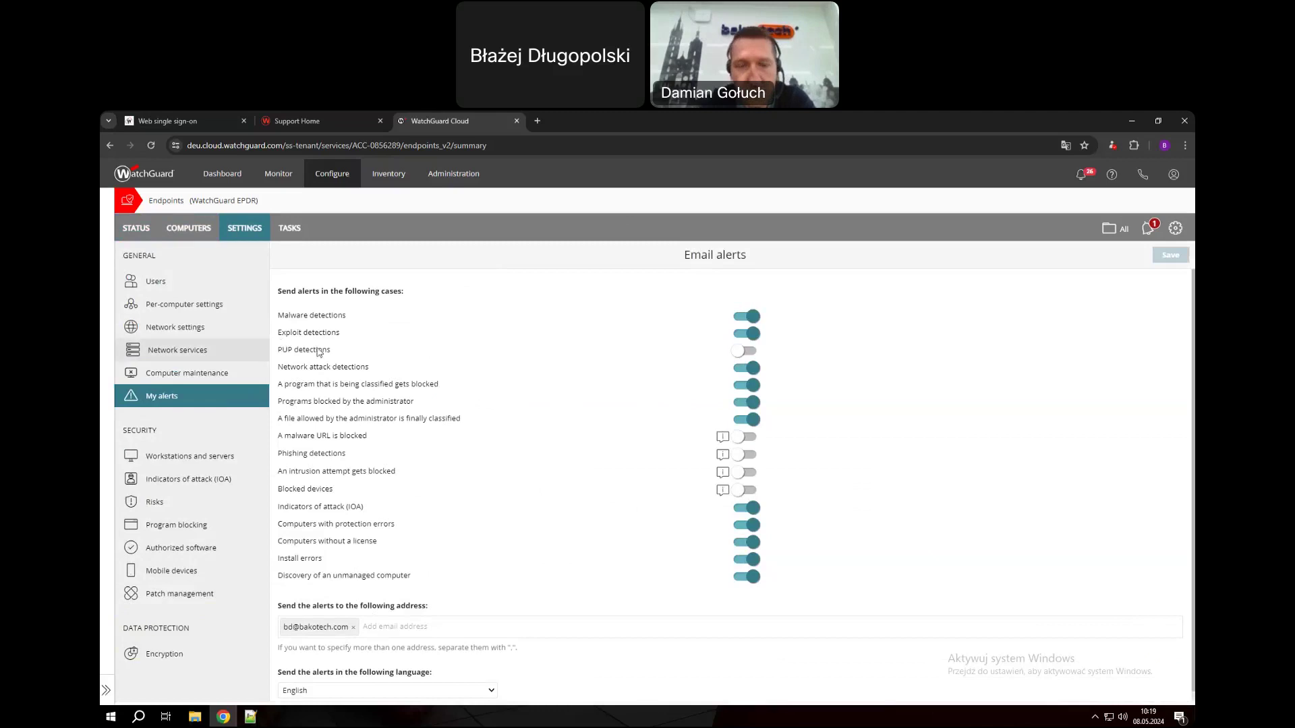
{"action": "left_click_drag", "start_coordinate": [278, 351], "coordinate": [408, 390]}
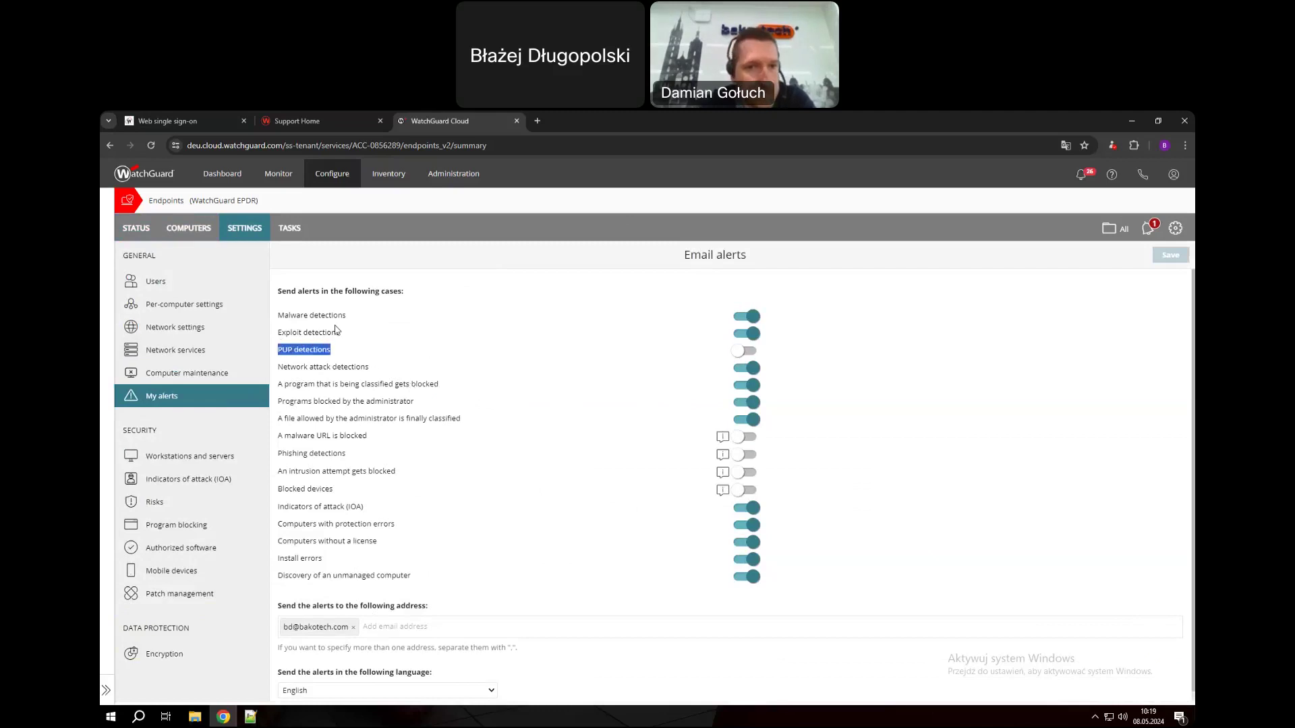
{"action": "left_click_drag", "start_coordinate": [336, 332], "coordinate": [331, 332]}
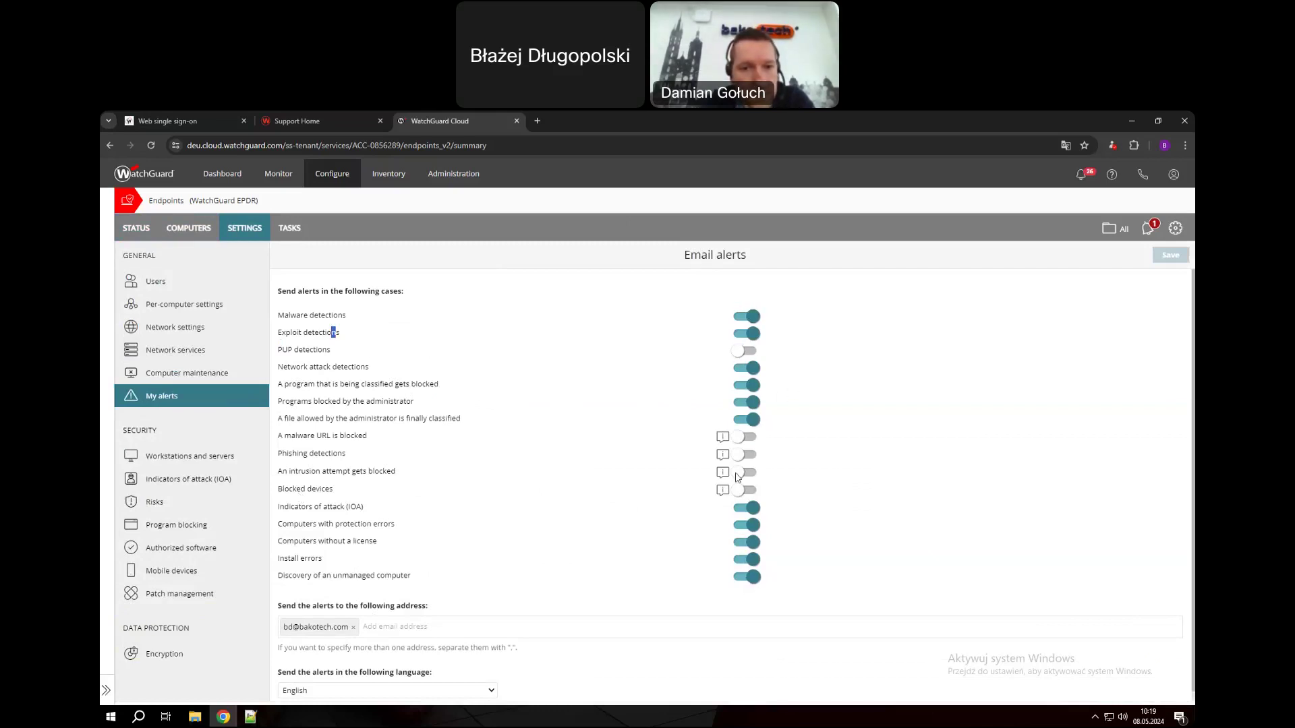
{"action": "scroll", "coordinate": [489, 400], "scroll_direction": "down", "scroll_amount": 1}
{"action": "scroll", "coordinate": [489, 401], "scroll_direction": "up", "scroll_amount": 1}
{"action": "left_click", "coordinate": [209, 456]}
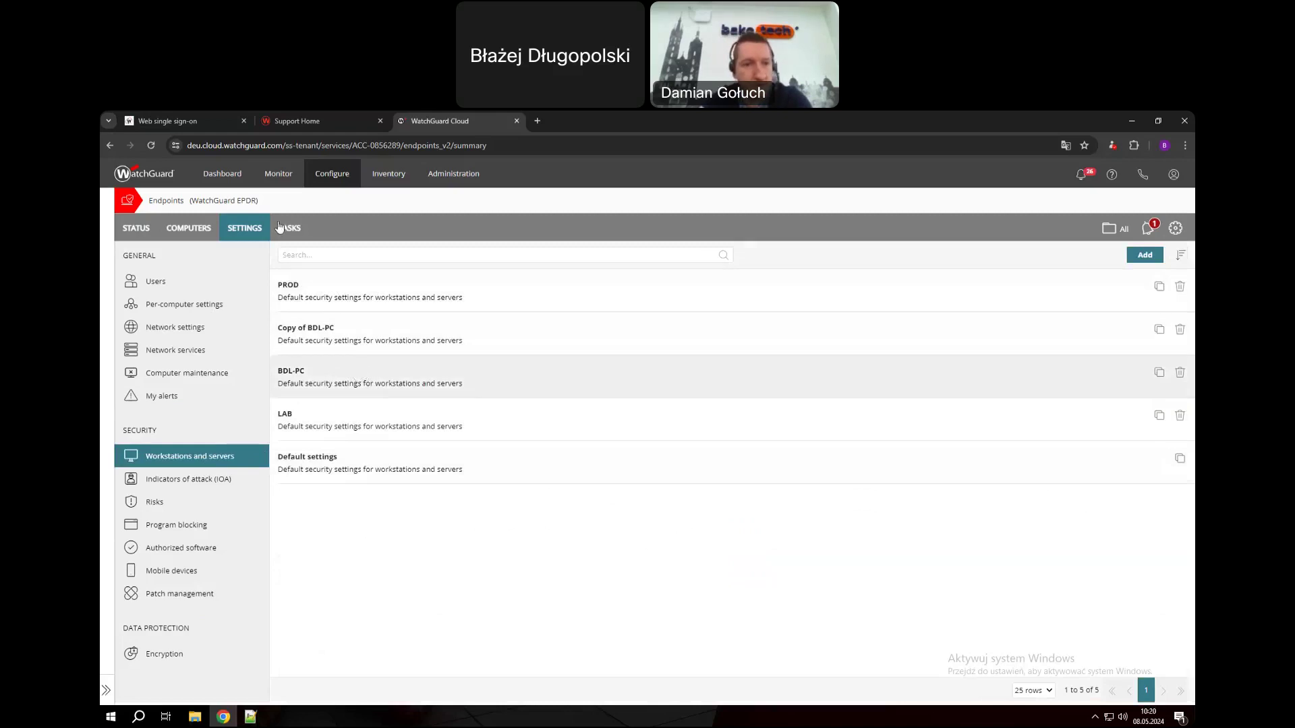
Open the LAB profile and review its Antivirus Create Decoy Files option
{"action": "left_click", "coordinate": [357, 373]}
{"action": "left_click", "coordinate": [297, 255]}
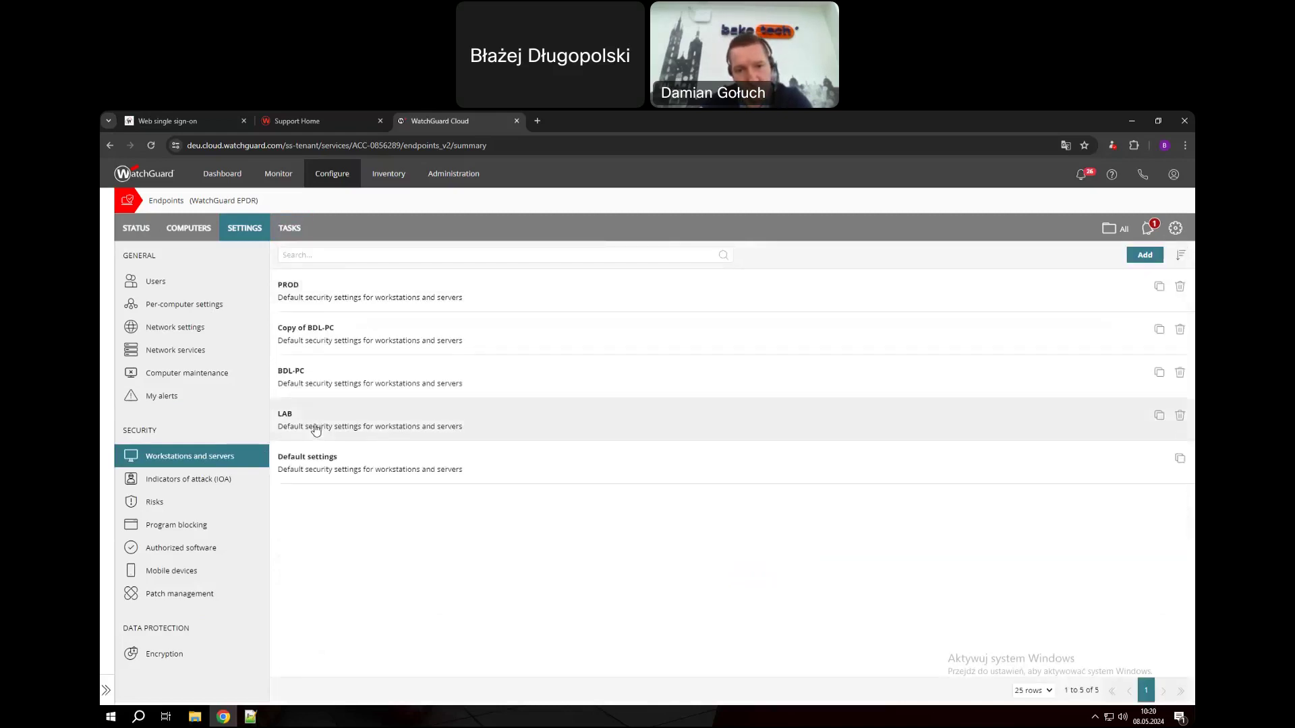
{"action": "left_click", "coordinate": [364, 423]}
{"action": "left_click", "coordinate": [335, 421]}
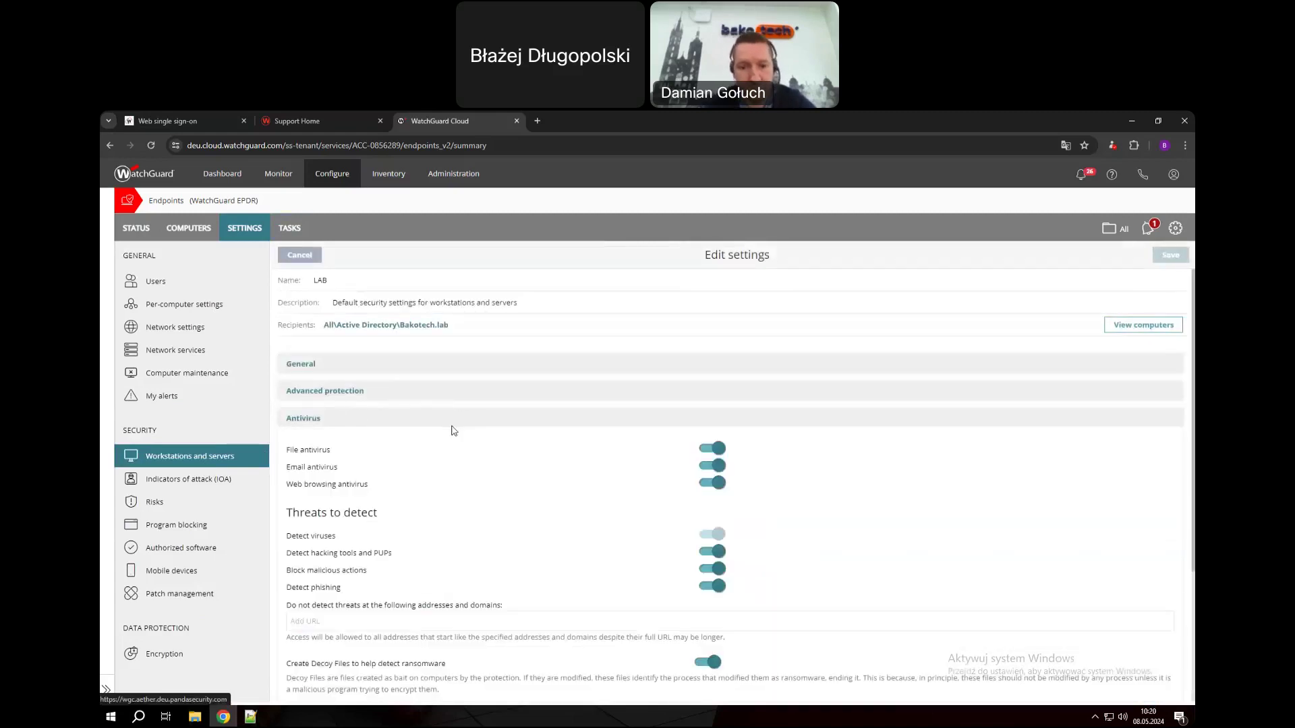
{"action": "scroll", "coordinate": [451, 427], "scroll_direction": "down", "scroll_amount": 2}
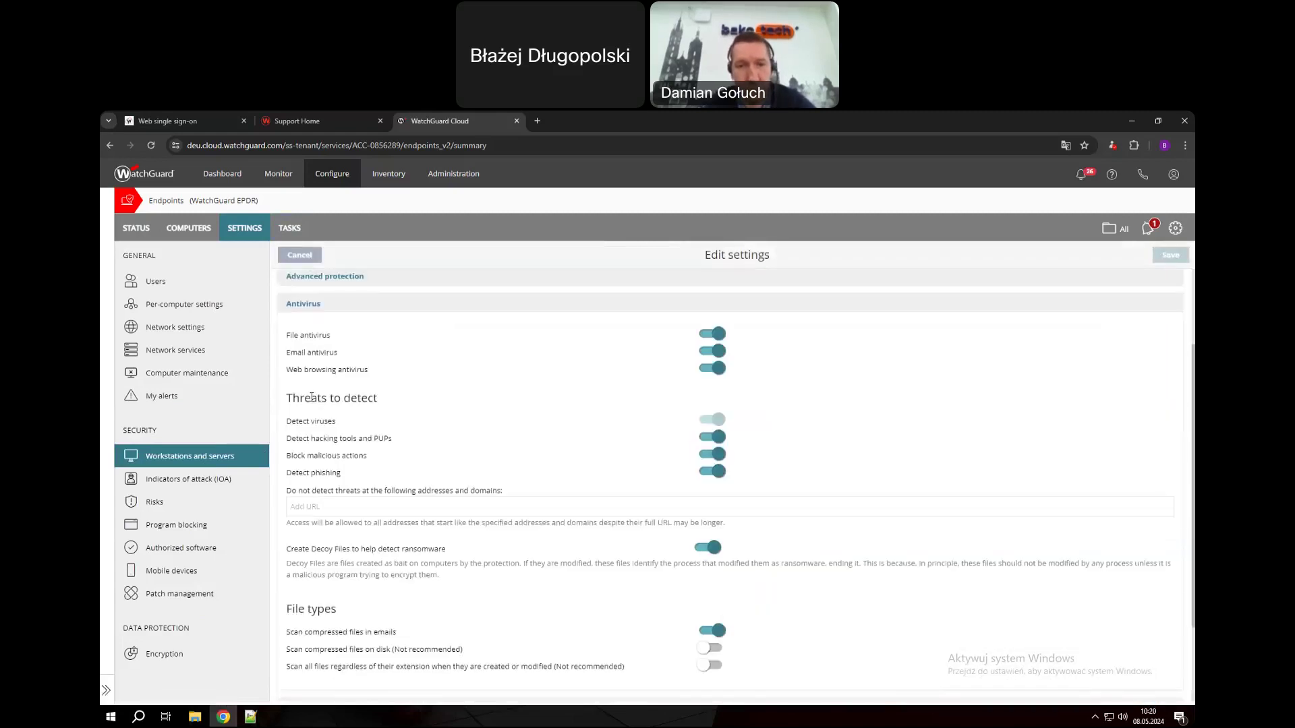
{"action": "scroll", "coordinate": [386, 497], "scroll_direction": "down", "scroll_amount": 1}
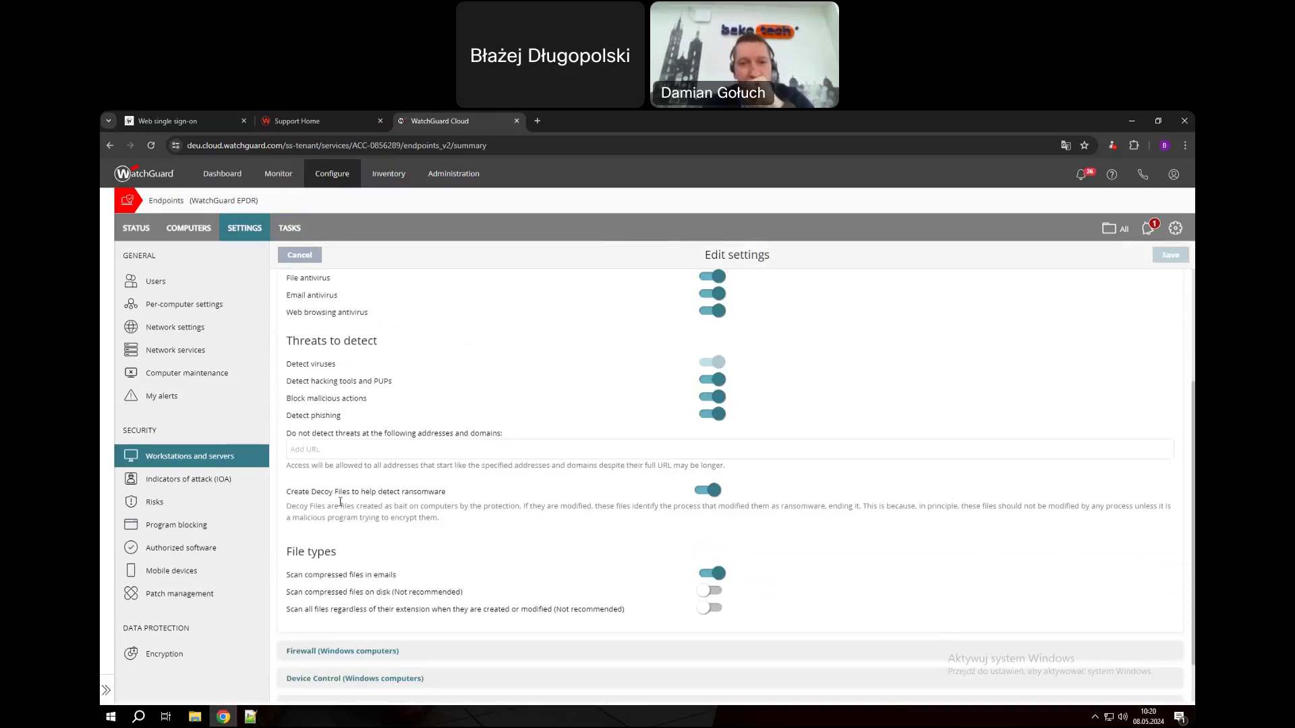
{"action": "left_click_drag", "start_coordinate": [289, 491], "coordinate": [464, 493]}
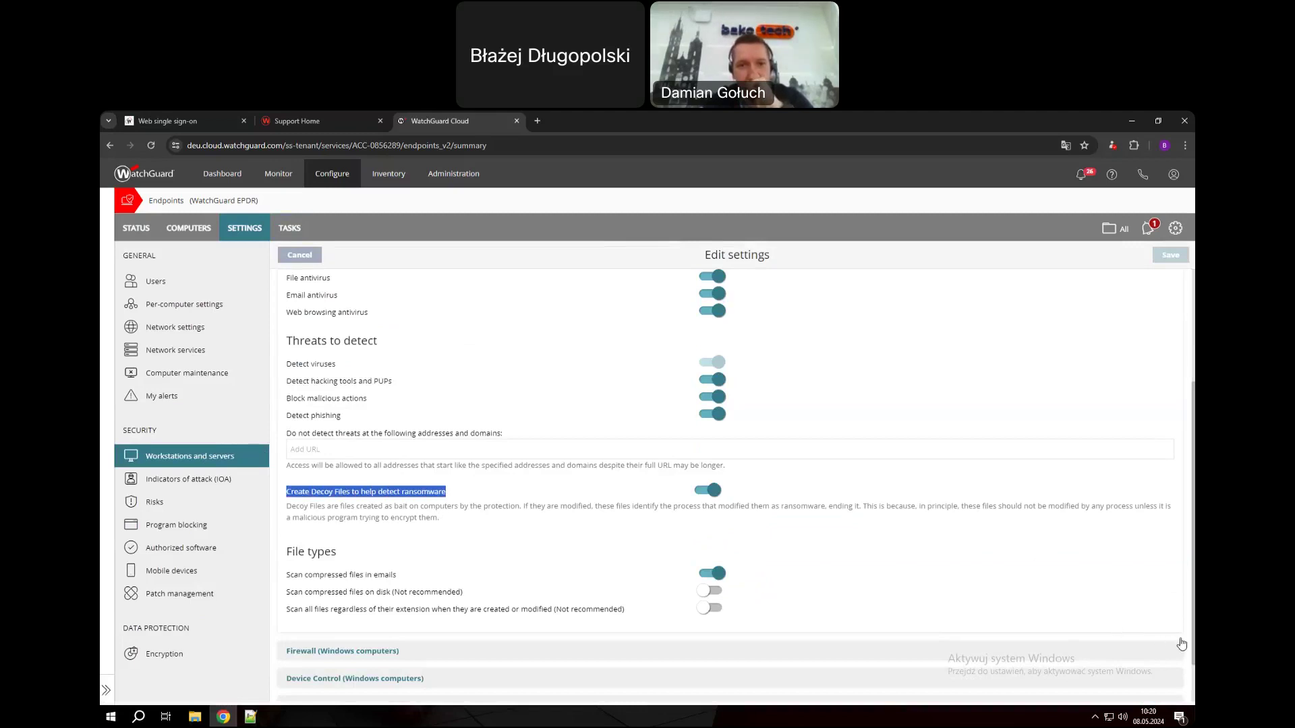
{"action": "left_click", "coordinate": [702, 532]}
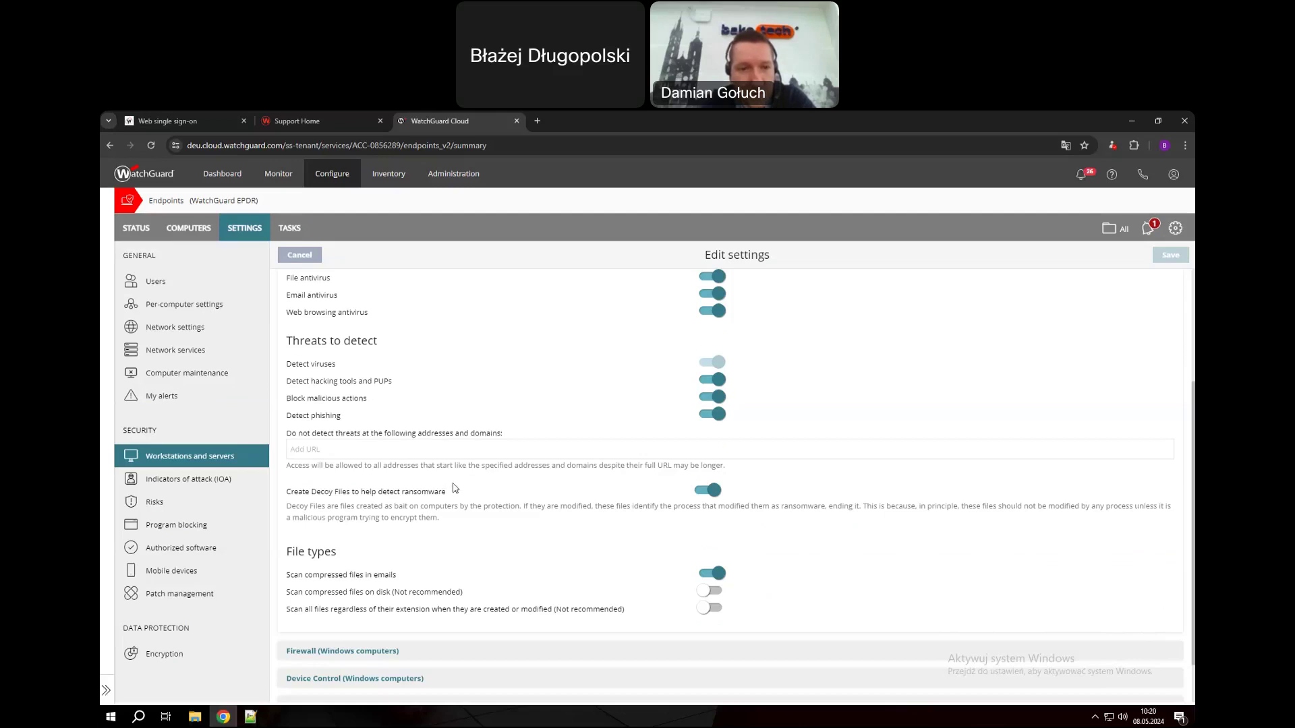
{"action": "left_click_drag", "start_coordinate": [346, 503], "coordinate": [475, 519]}
{"action": "left_click", "coordinate": [434, 519]}
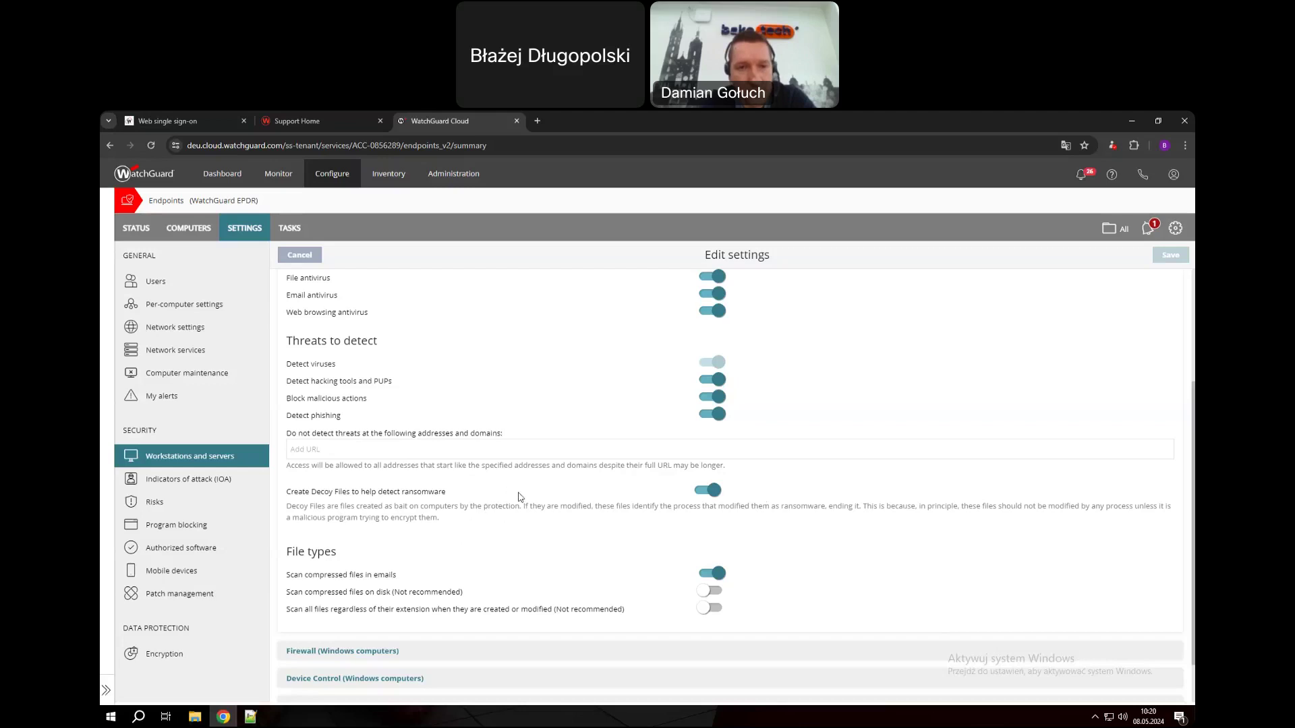
{"action": "scroll", "coordinate": [520, 494], "scroll_direction": "up", "scroll_amount": 2}
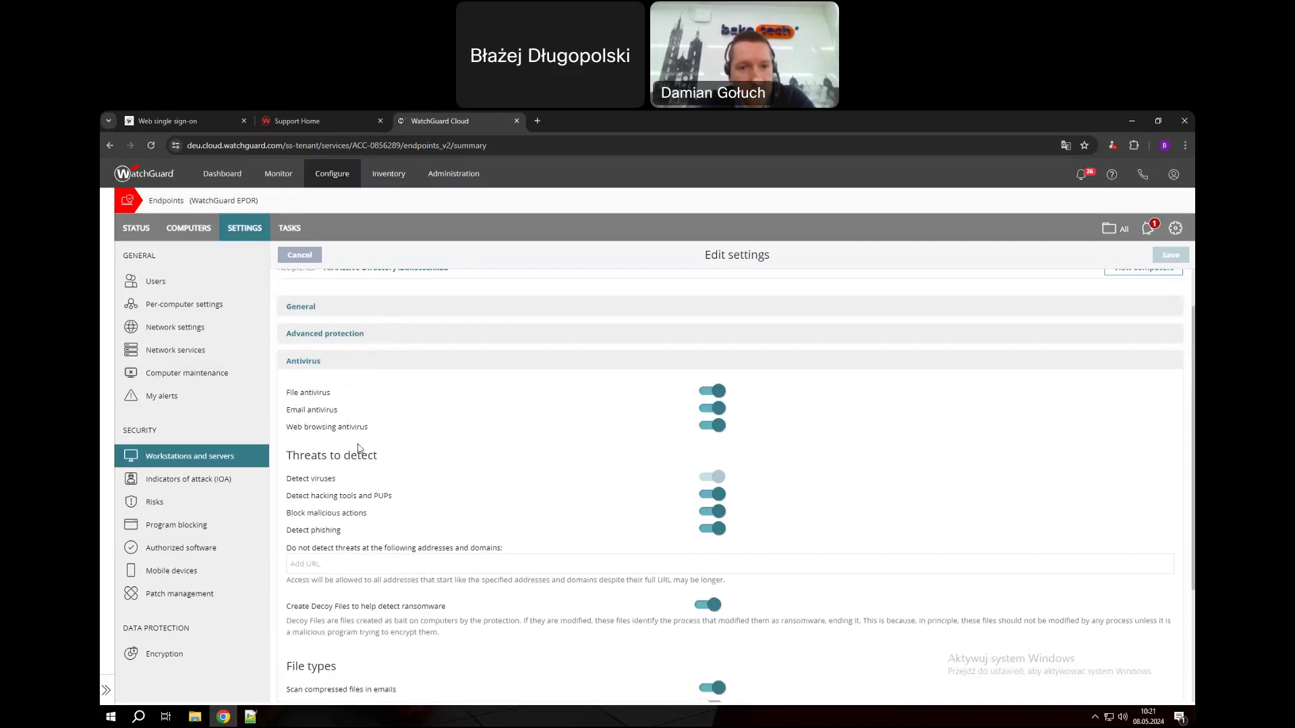
{"action": "left_click", "coordinate": [440, 363]}
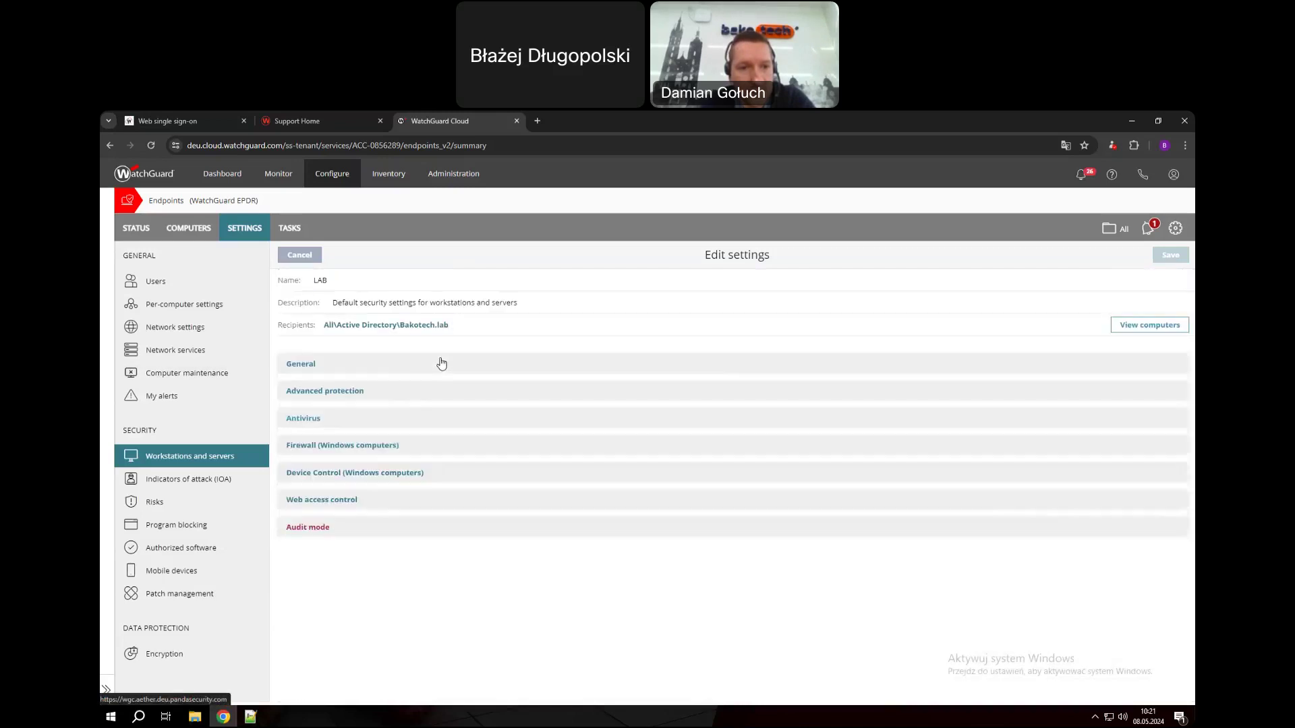
In Firewall (Windows computers), switch off 'Let computer users configure the firewall'
{"action": "left_click", "coordinate": [336, 447]}
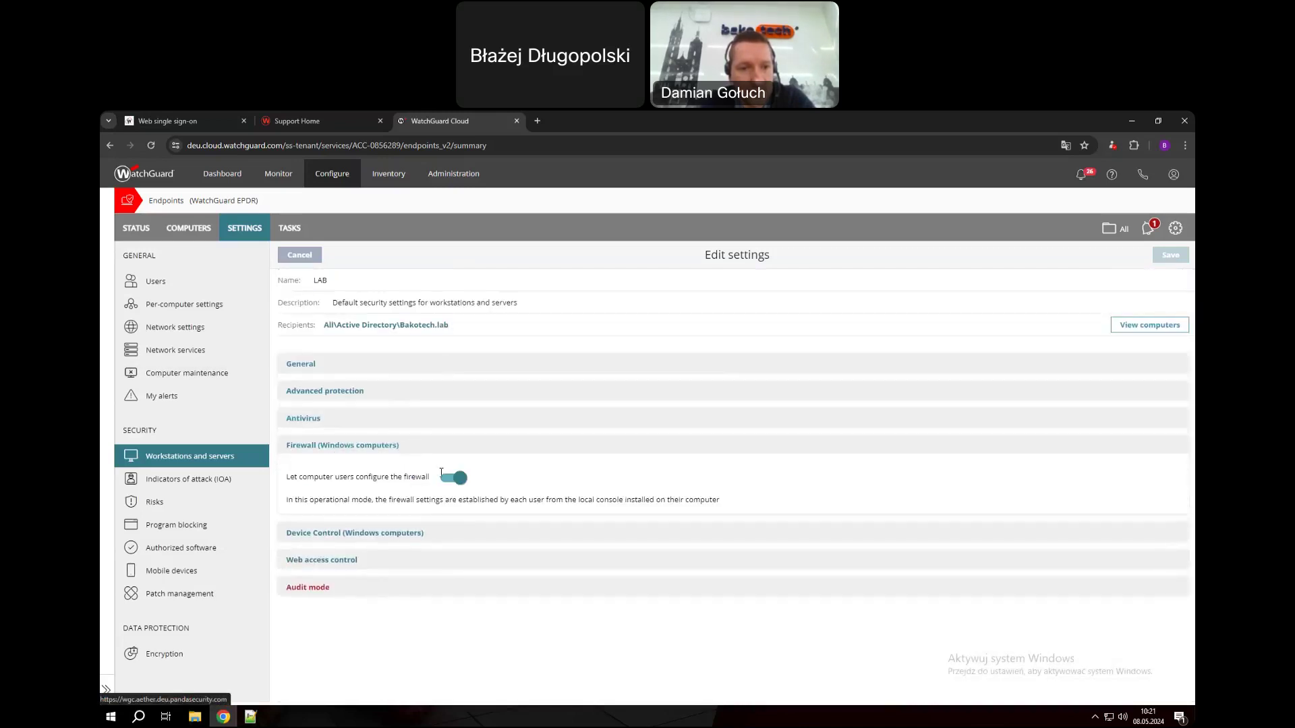
{"action": "left_click", "coordinate": [457, 477]}
{"action": "scroll", "coordinate": [527, 465], "scroll_direction": "down", "scroll_amount": 2}
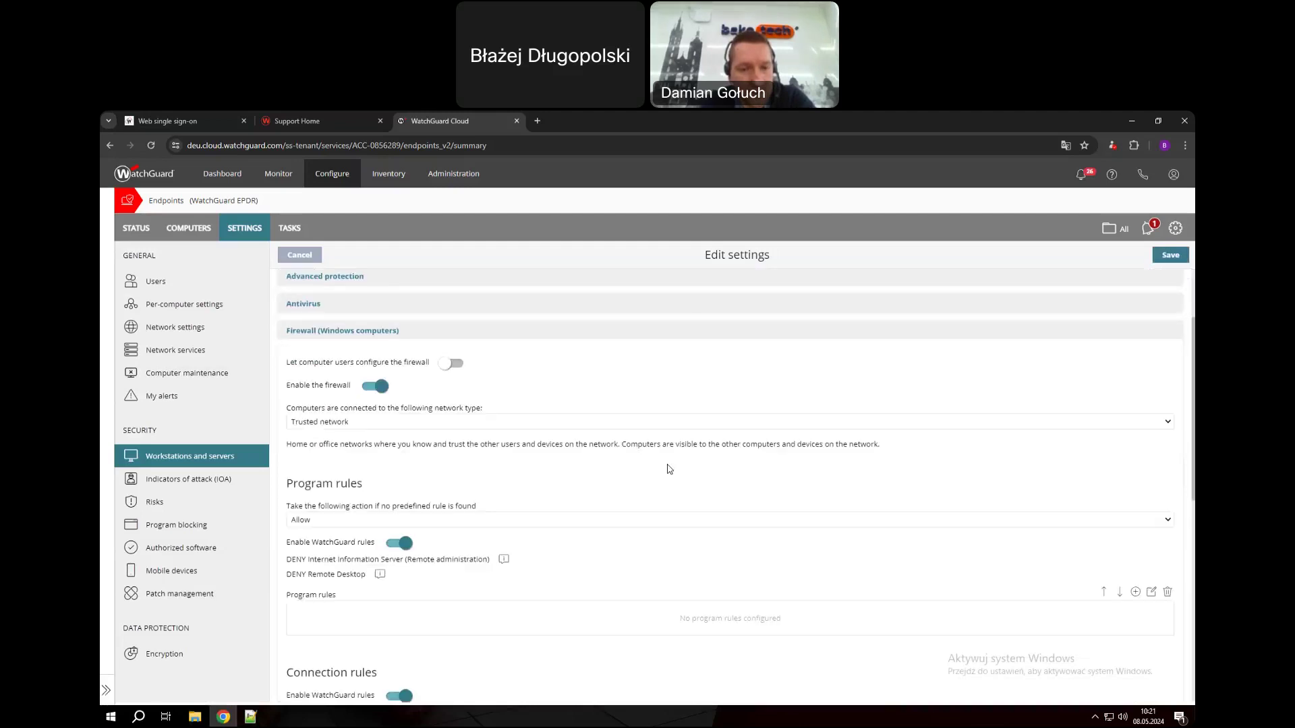
{"action": "scroll", "coordinate": [669, 469], "scroll_direction": "down", "scroll_amount": 3}
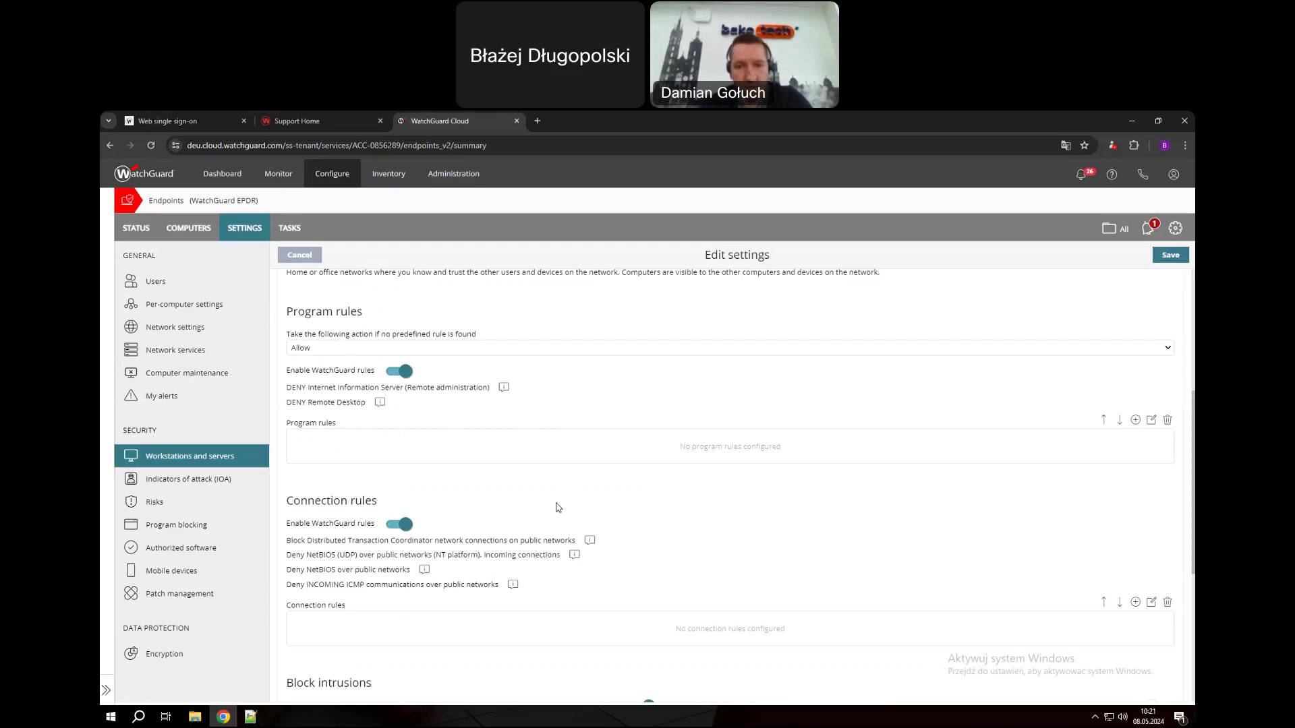
{"action": "scroll", "coordinate": [572, 477], "scroll_direction": "down", "scroll_amount": 3}
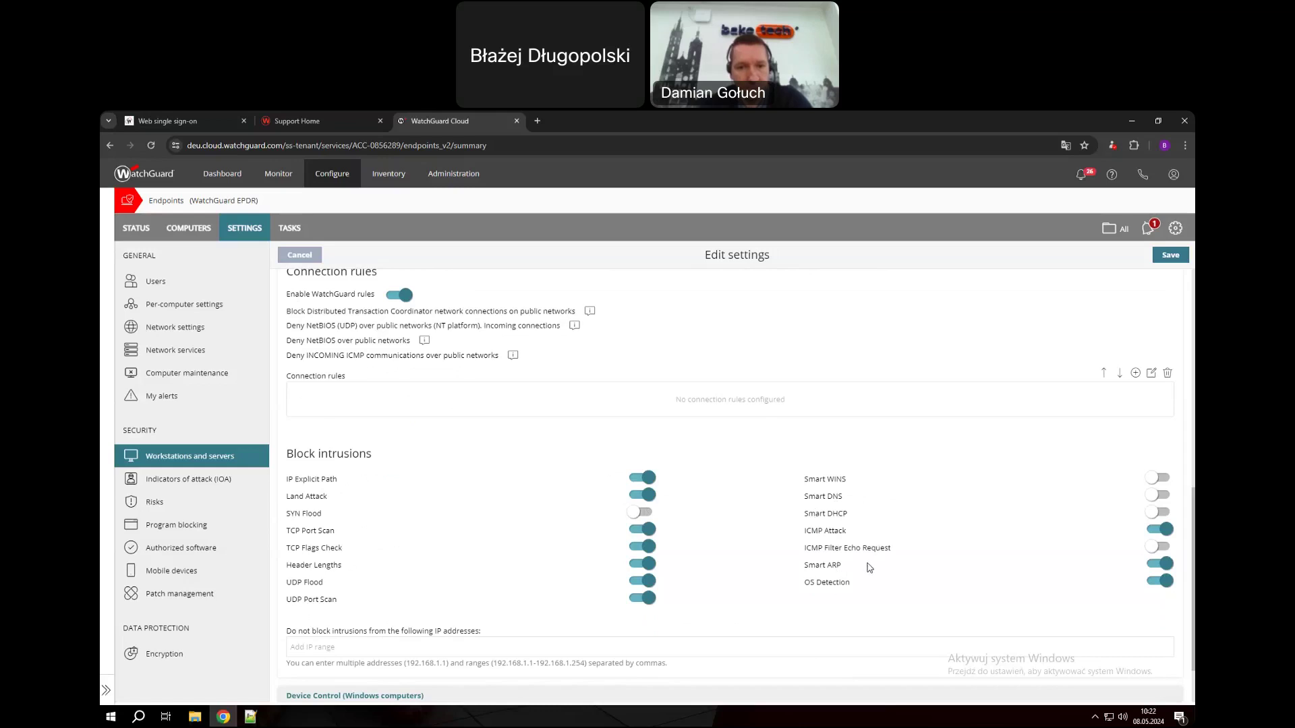
{"action": "left_click_drag", "start_coordinate": [829, 563], "coordinate": [858, 578]}
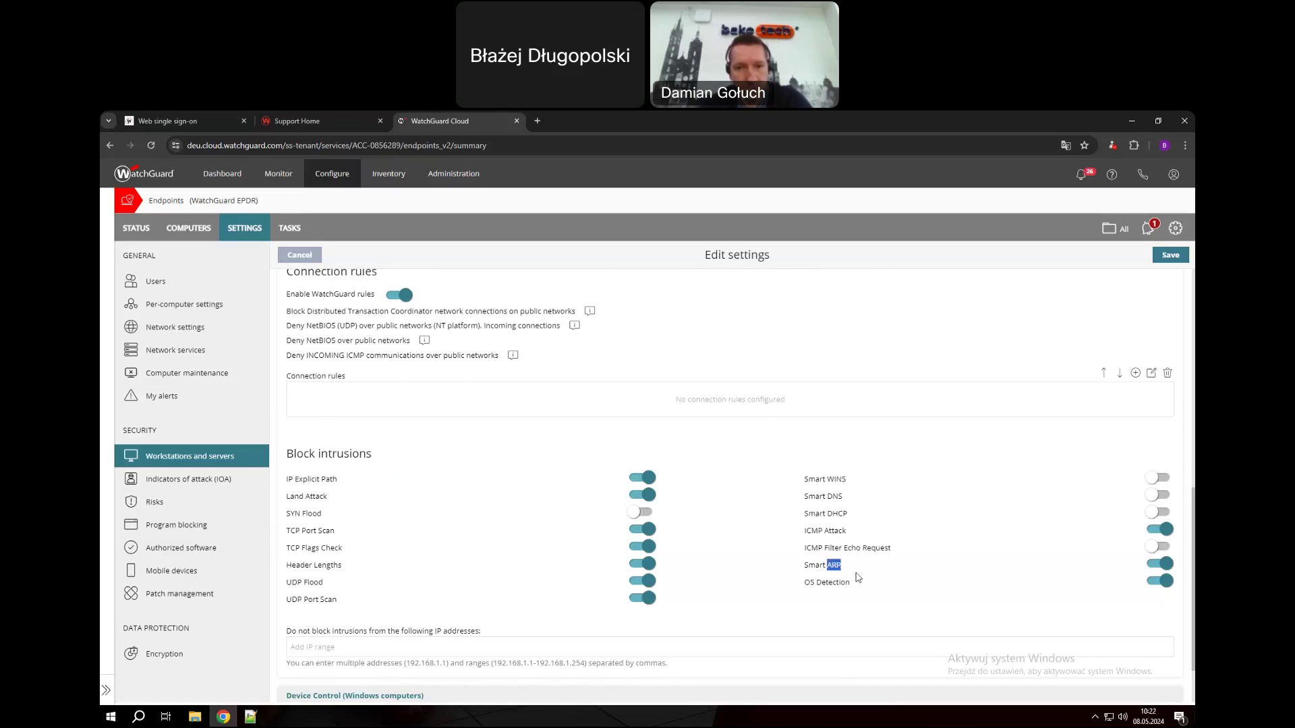
{"action": "left_click", "coordinate": [878, 523]}
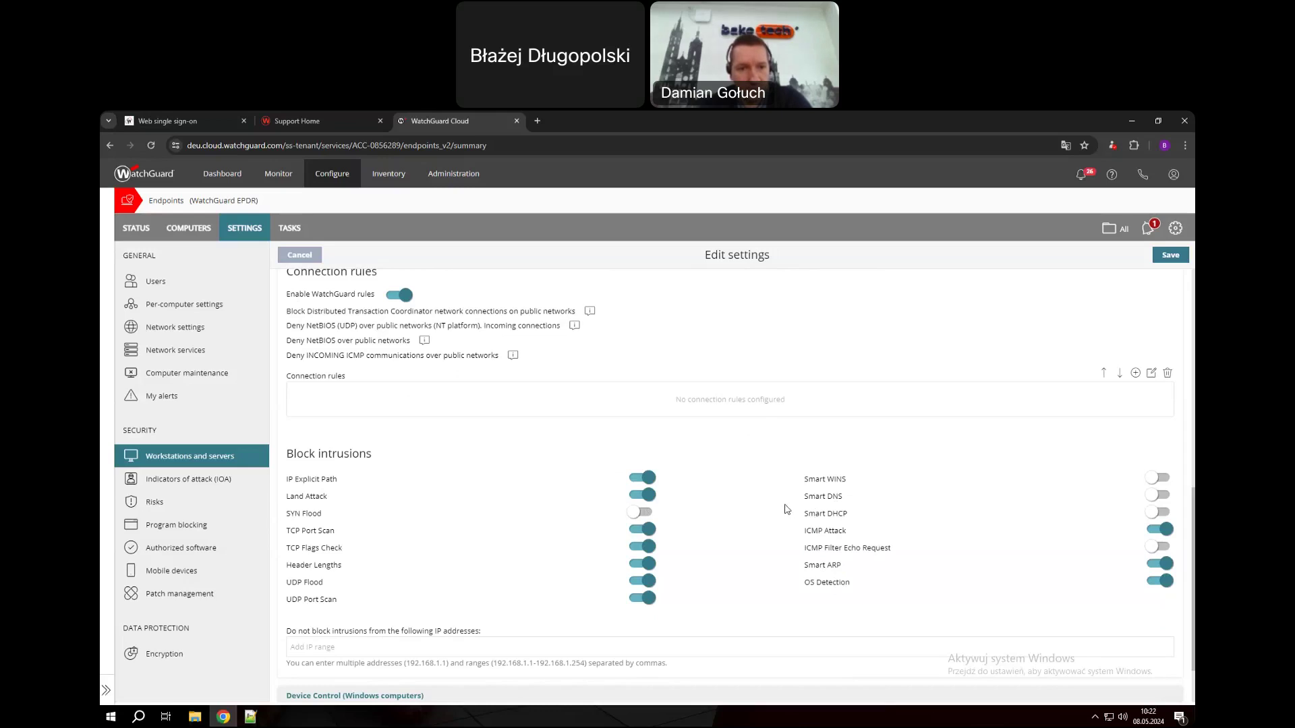
{"action": "scroll", "coordinate": [787, 510], "scroll_direction": "down", "scroll_amount": 1}
{"action": "scroll", "coordinate": [715, 521], "scroll_direction": "up", "scroll_amount": 4}
{"action": "scroll", "coordinate": [699, 517], "scroll_direction": "up", "scroll_amount": 8}
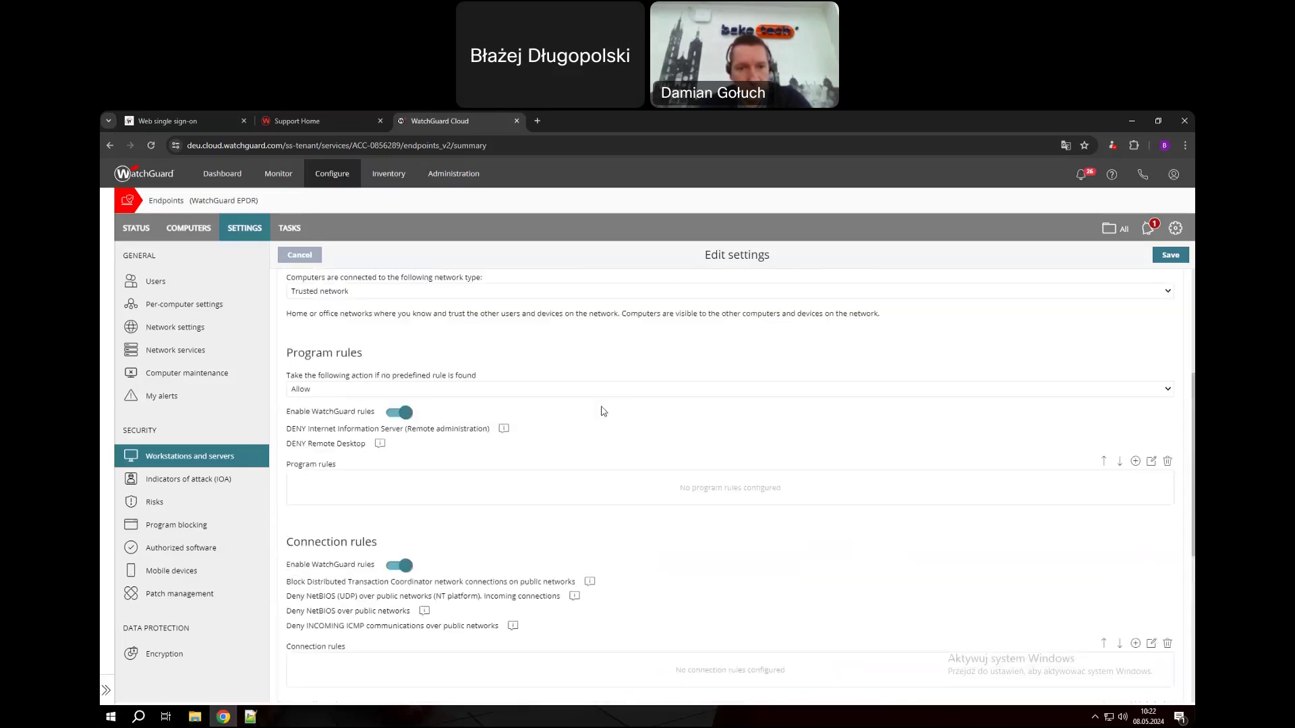
{"action": "left_click", "coordinate": [413, 446]}
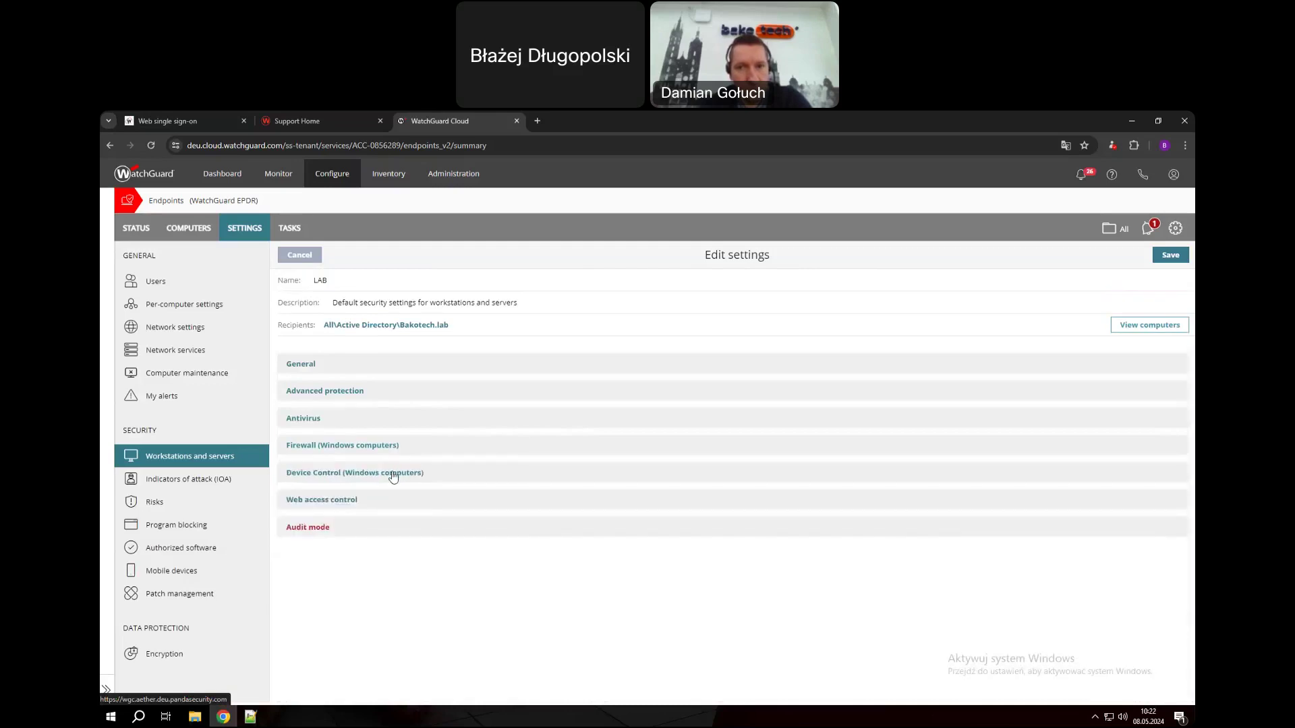
{"action": "left_click", "coordinate": [395, 472]}
{"action": "scroll", "coordinate": [502, 519], "scroll_direction": "down", "scroll_amount": 2}
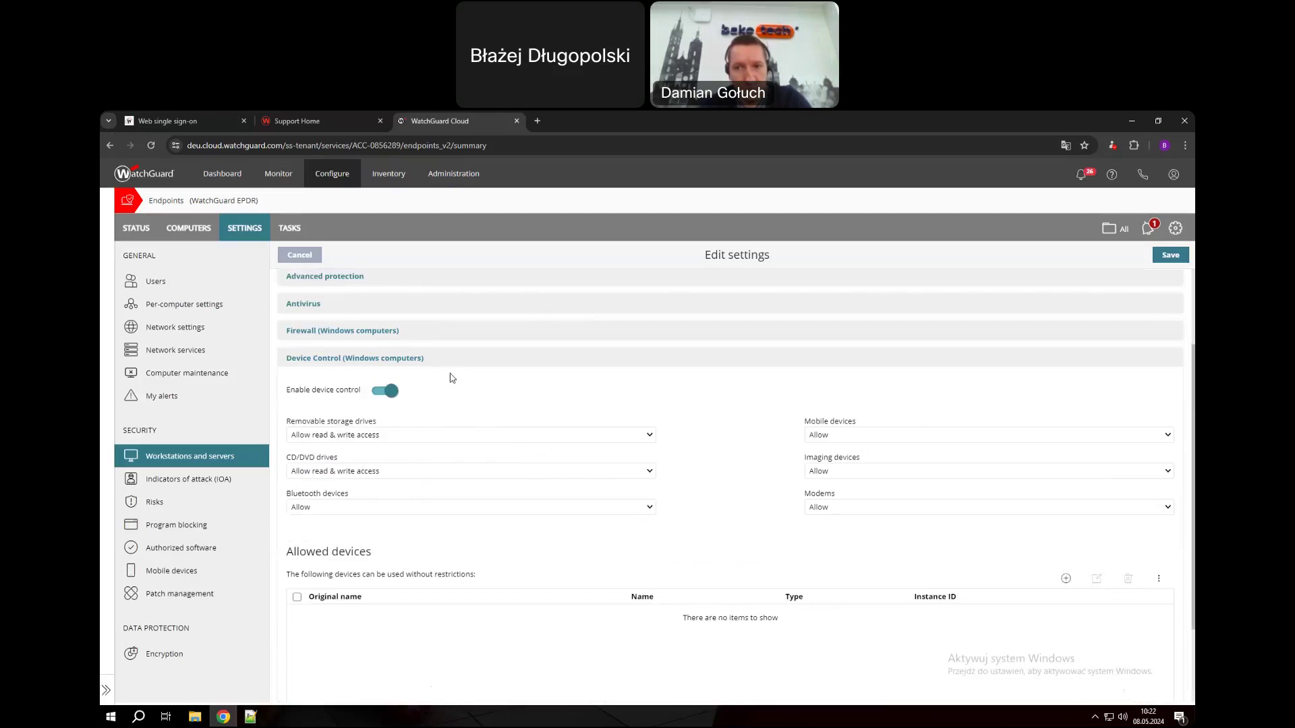
{"action": "left_click", "coordinate": [375, 435]}
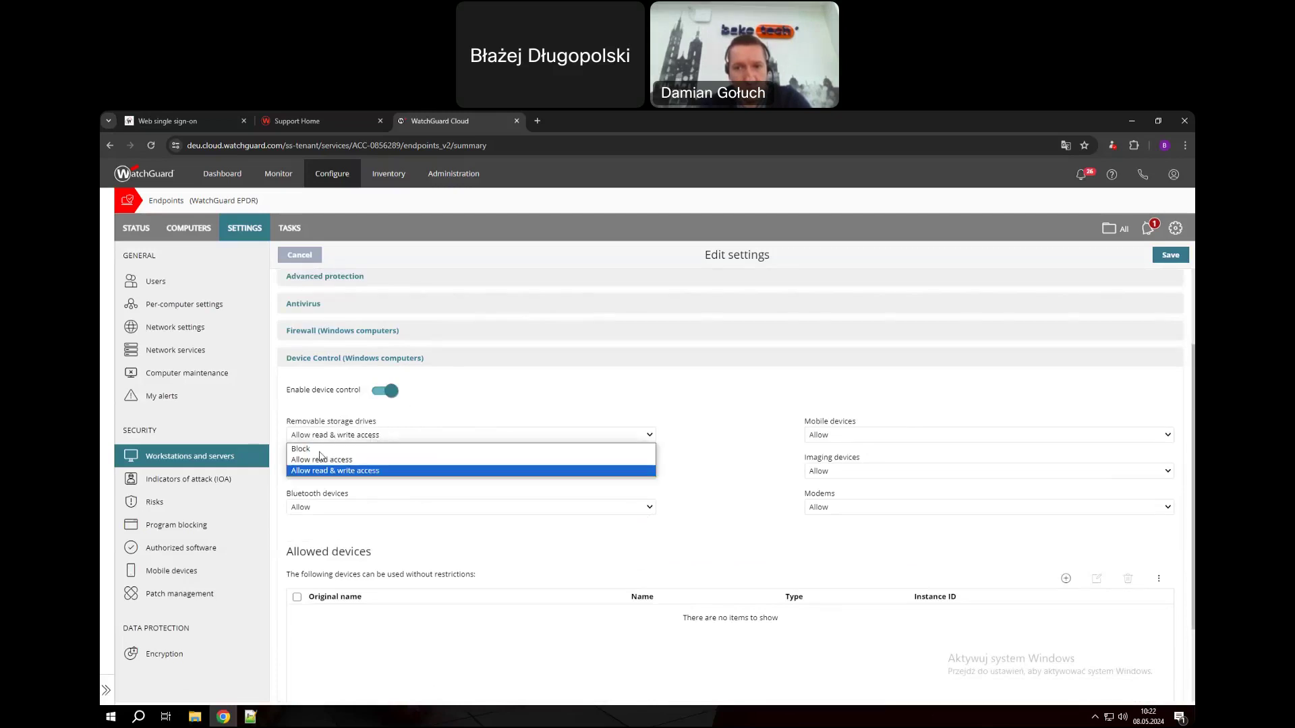
{"action": "left_click", "coordinate": [590, 418]}
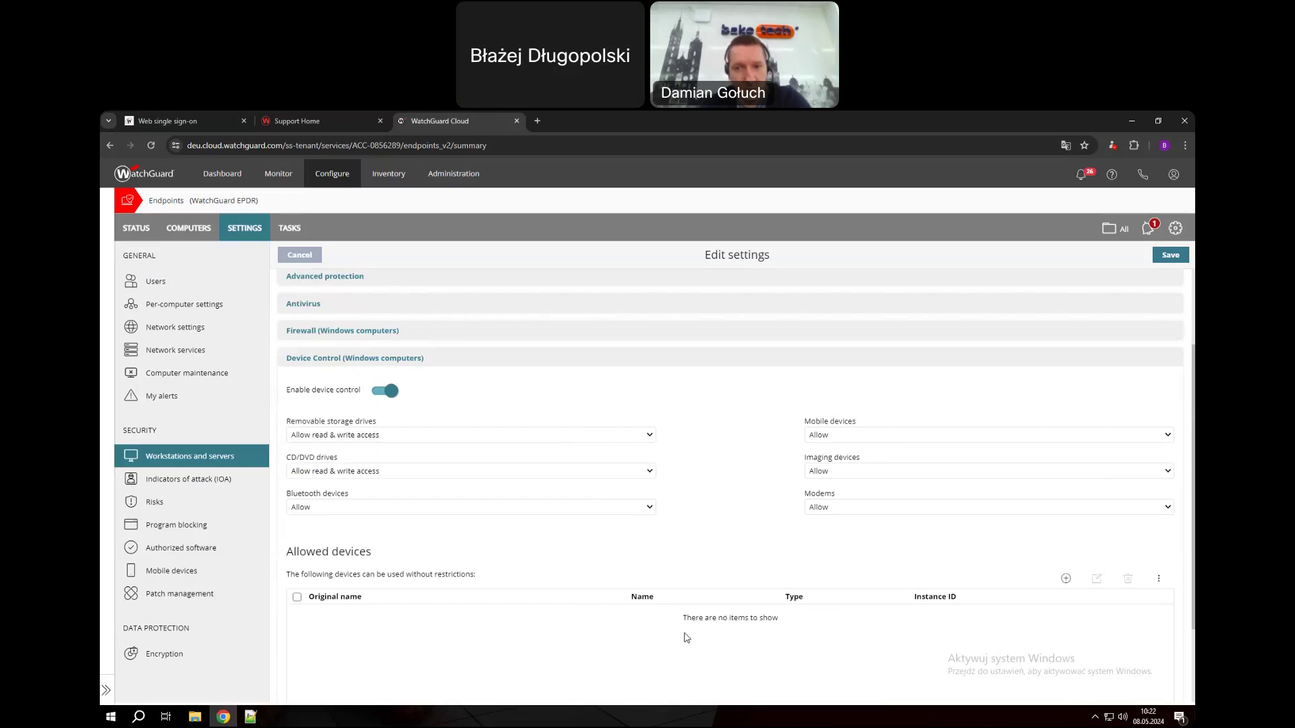
{"action": "left_click", "coordinate": [437, 365]}
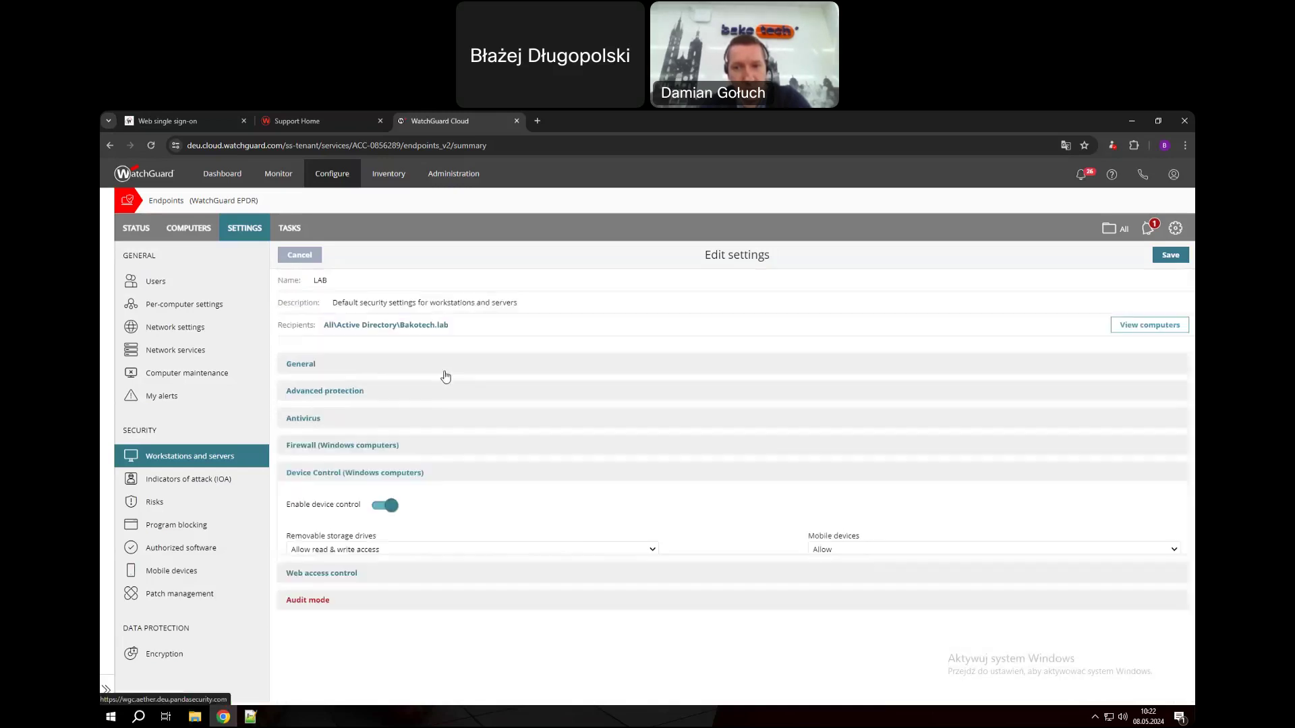
Show the Web access control deny list containing instagram.com, then restore Chrome to a small window
{"action": "left_click", "coordinate": [435, 498]}
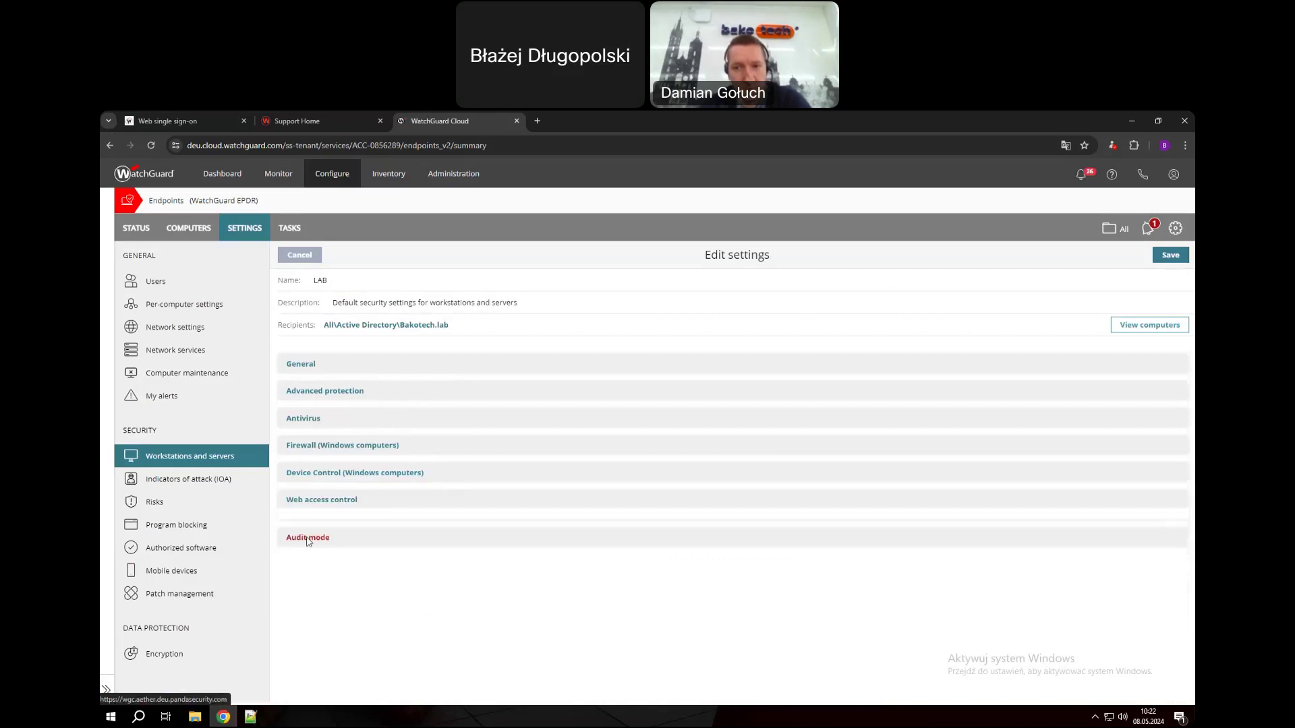
{"action": "scroll", "coordinate": [533, 493], "scroll_direction": "down", "scroll_amount": 3}
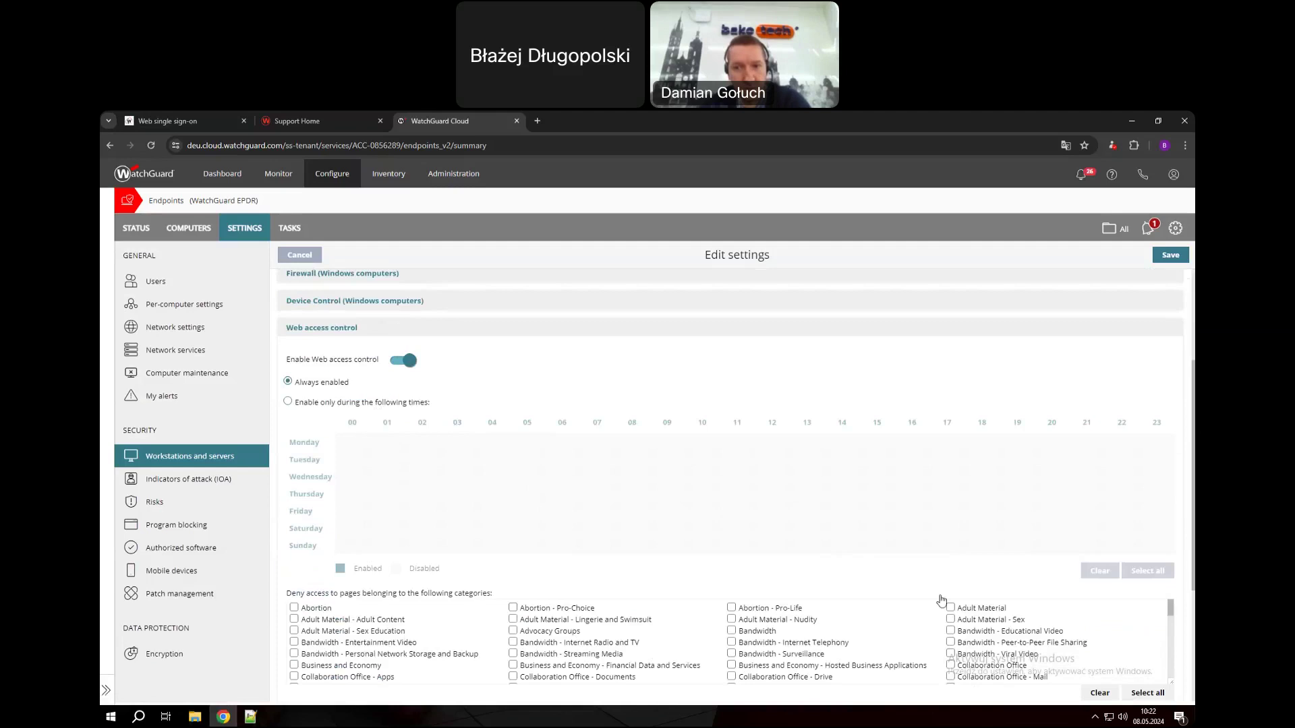
{"action": "scroll", "coordinate": [512, 537], "scroll_direction": "down", "scroll_amount": 2}
{"action": "scroll", "coordinate": [512, 537], "scroll_direction": "down", "scroll_amount": 2}
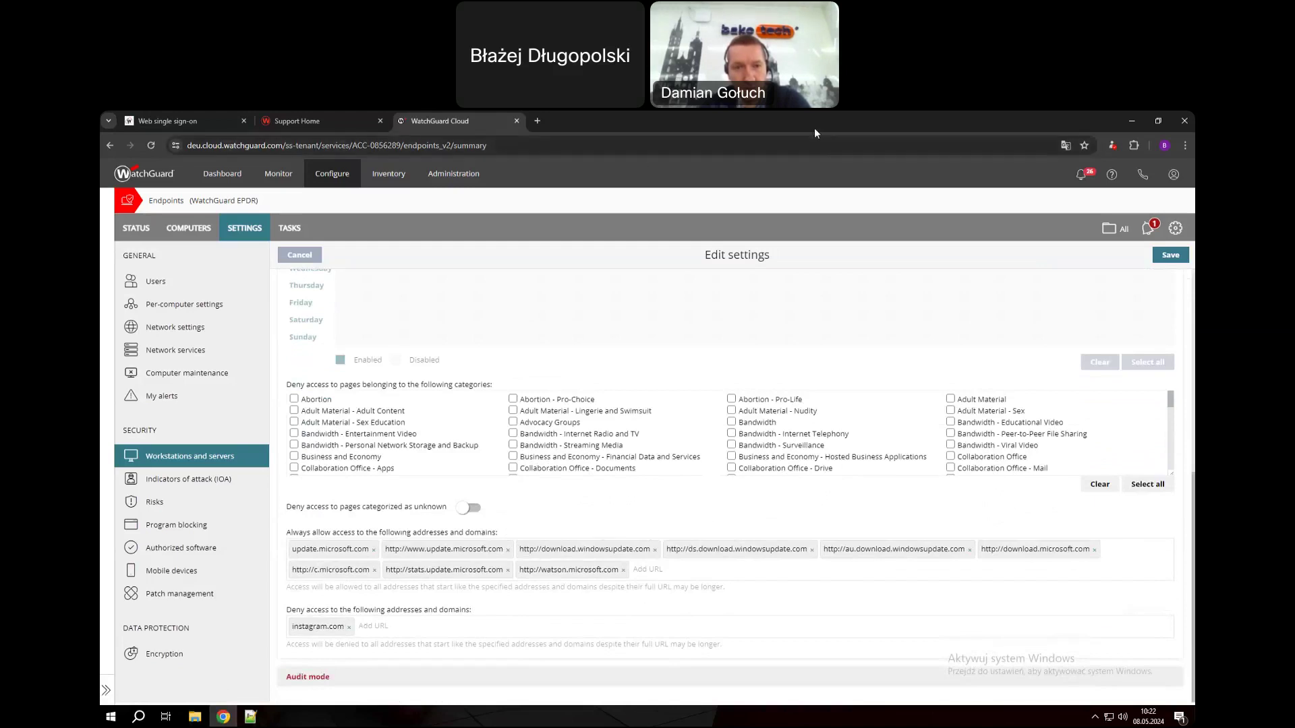
{"action": "double_click", "coordinate": [777, 161]}
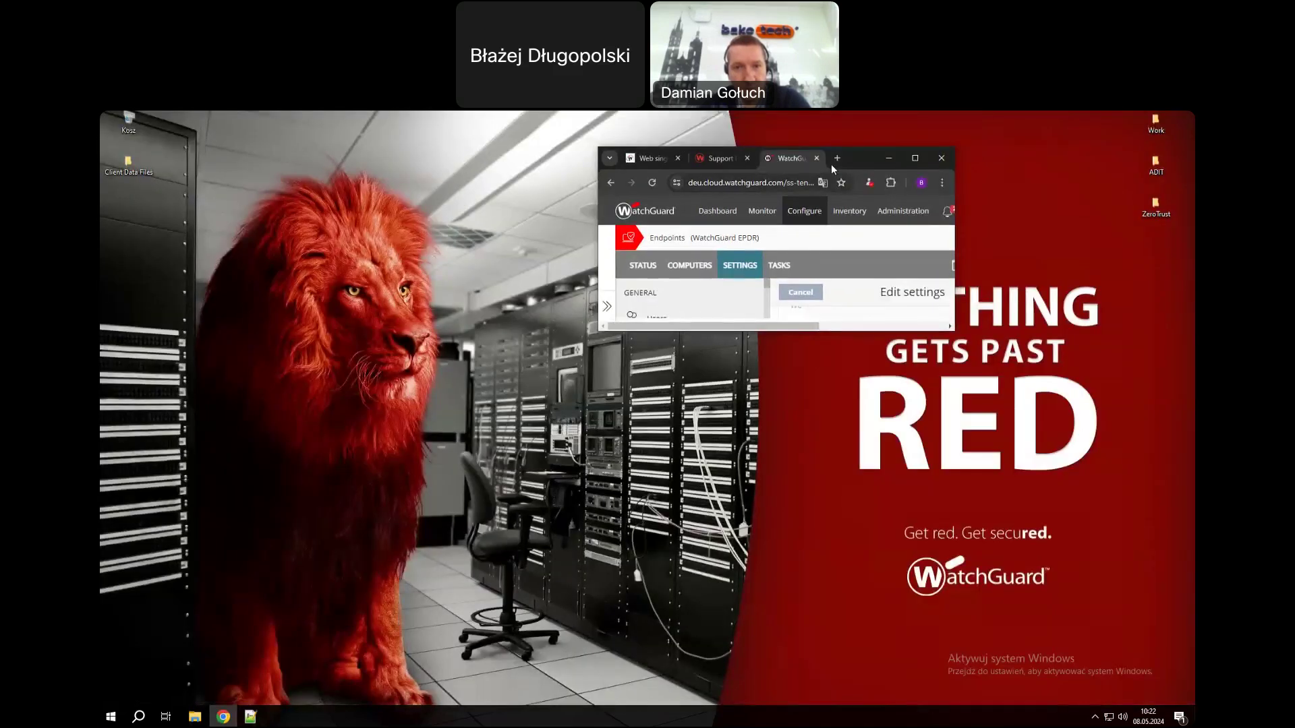
Load instagram.com in a new tab to confirm WatchGuard EPDR blocks it
{"action": "key", "text": "ctrl+t"}
{"action": "left_click", "coordinate": [915, 157]}
{"action": "type", "text": "instagram.com"}
{"action": "key", "text": "Return"}
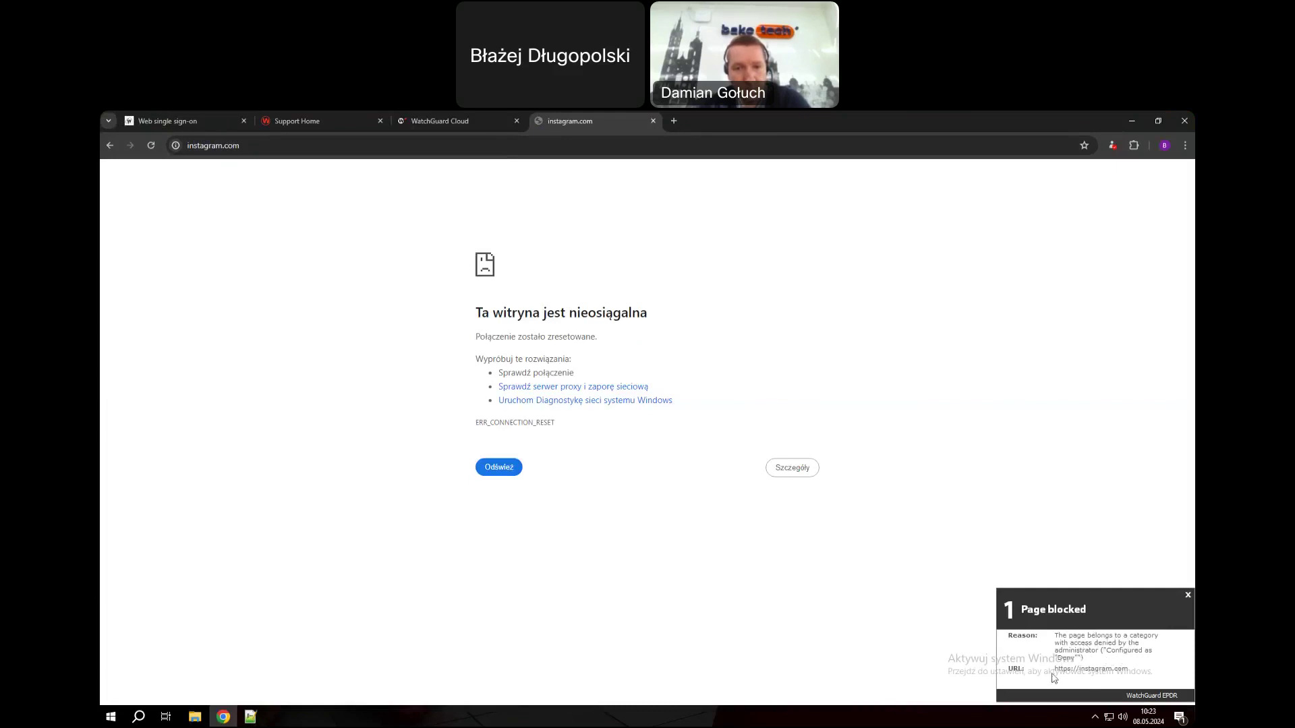
{"action": "left_click", "coordinate": [1188, 599]}
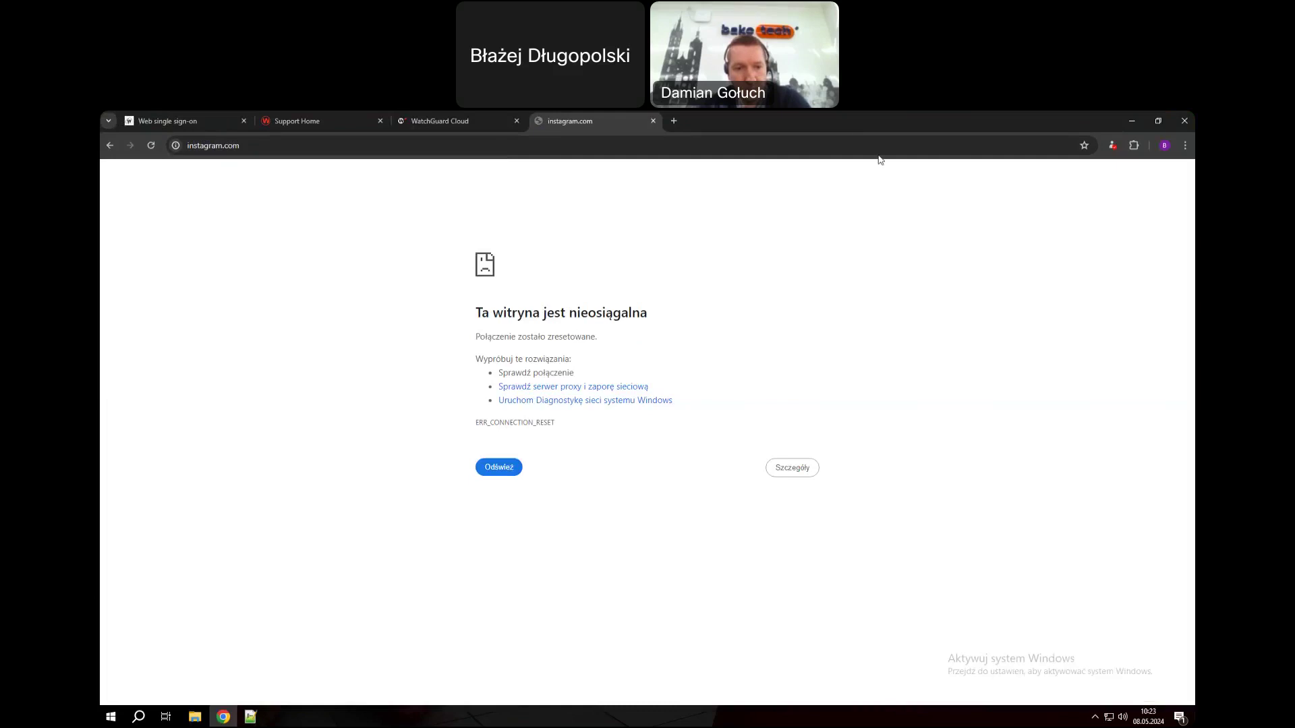
Close the blocked instagram.com tab and return to the WatchGuard Cloud page
{"action": "left_click_drag", "start_coordinate": [802, 122], "coordinate": [813, 229]}
{"action": "left_click", "coordinate": [801, 221]}
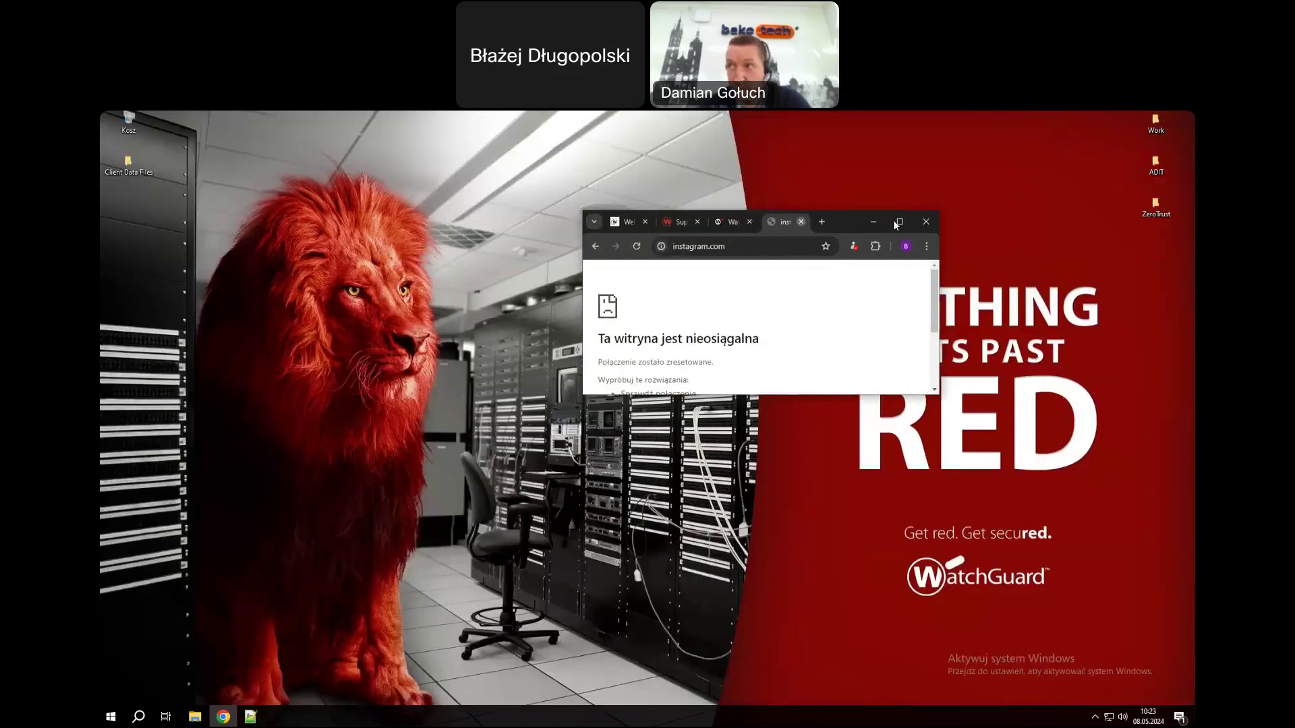
{"action": "left_click", "coordinate": [894, 222]}
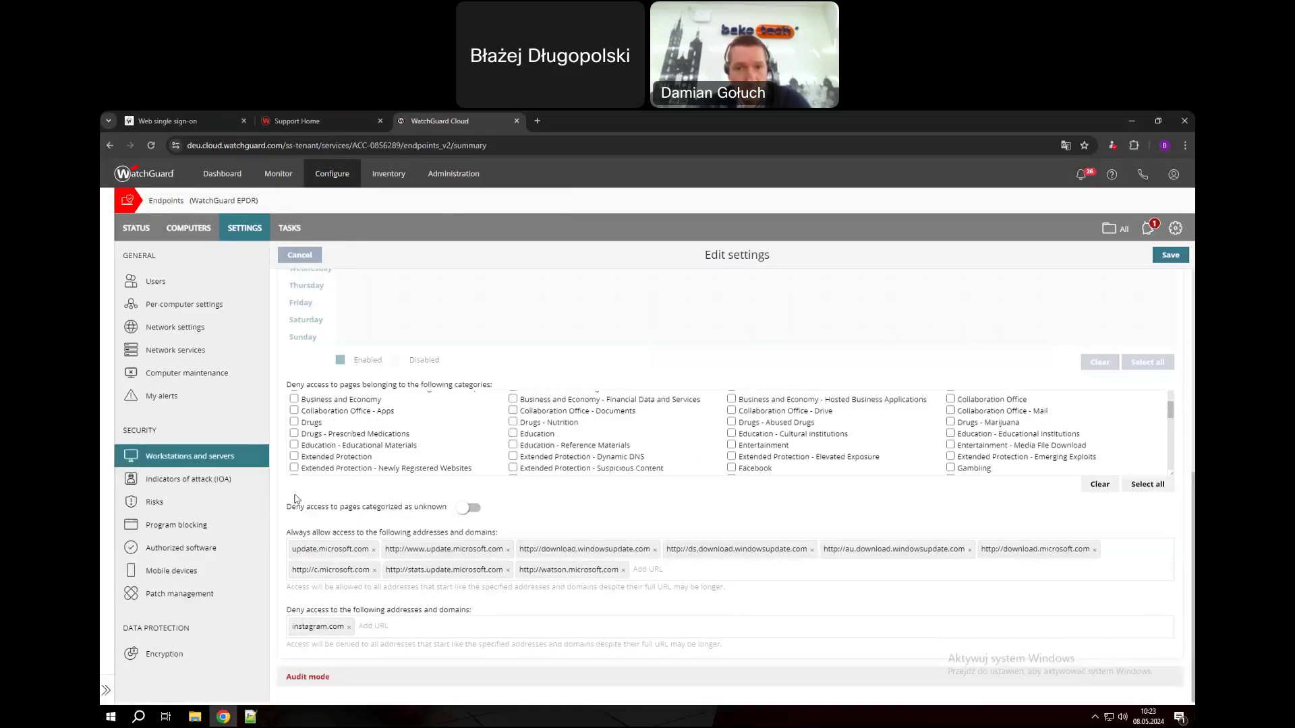
Open the LAB profile's Indicators of attack (IOA) settings
{"action": "left_click", "coordinate": [166, 480]}
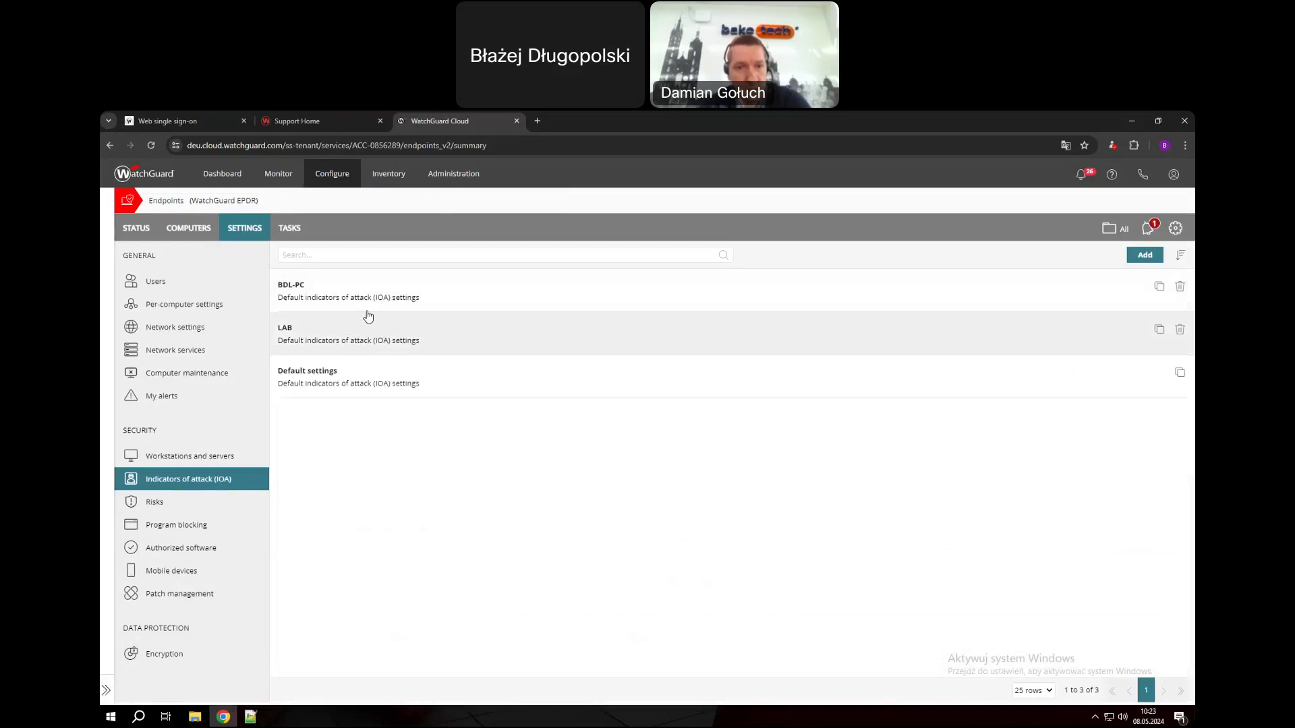
{"action": "left_click", "coordinate": [358, 339]}
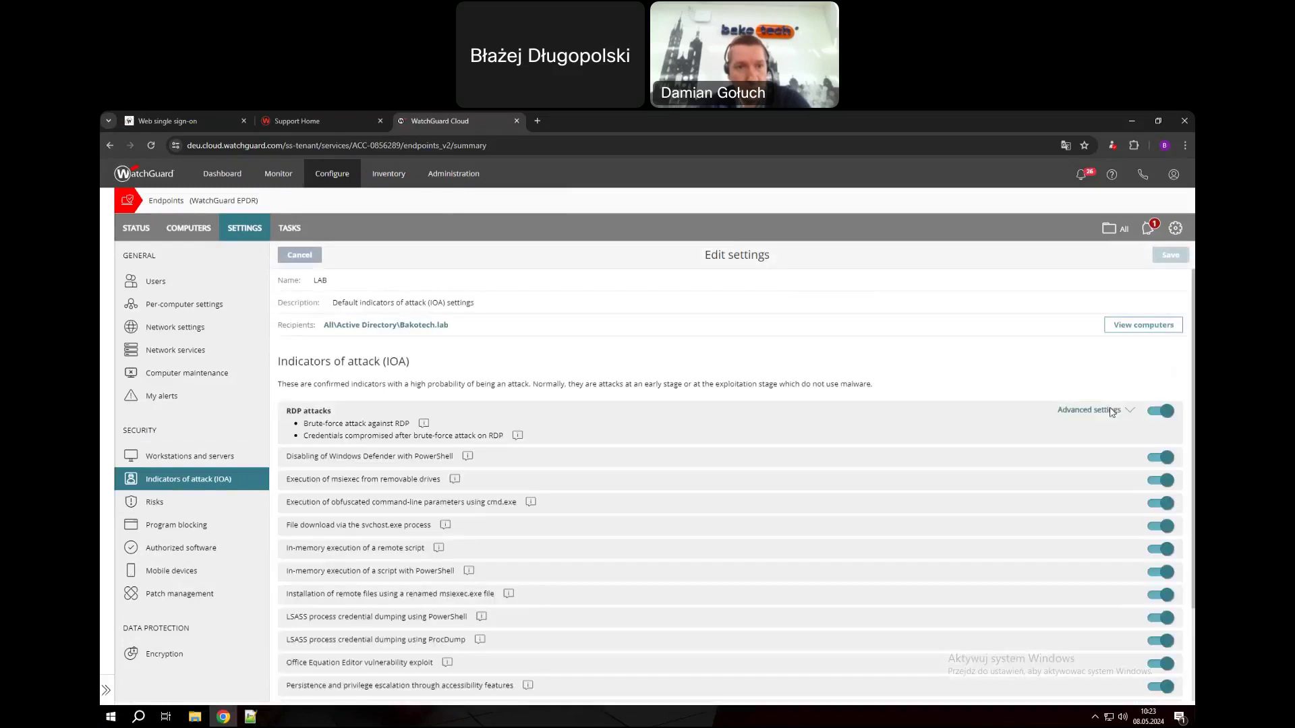
{"action": "scroll", "coordinate": [1146, 431], "scroll_direction": "down", "scroll_amount": 2}
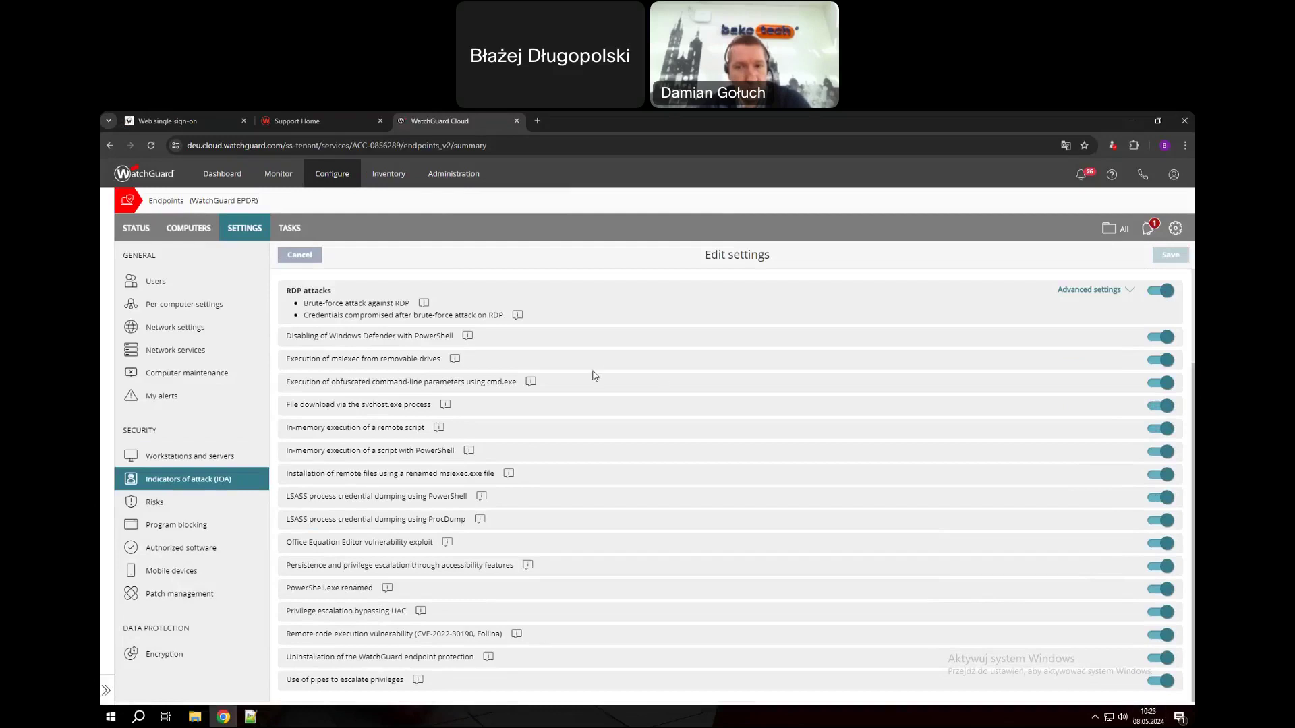
{"action": "scroll", "coordinate": [584, 371], "scroll_direction": "up", "scroll_amount": 1}
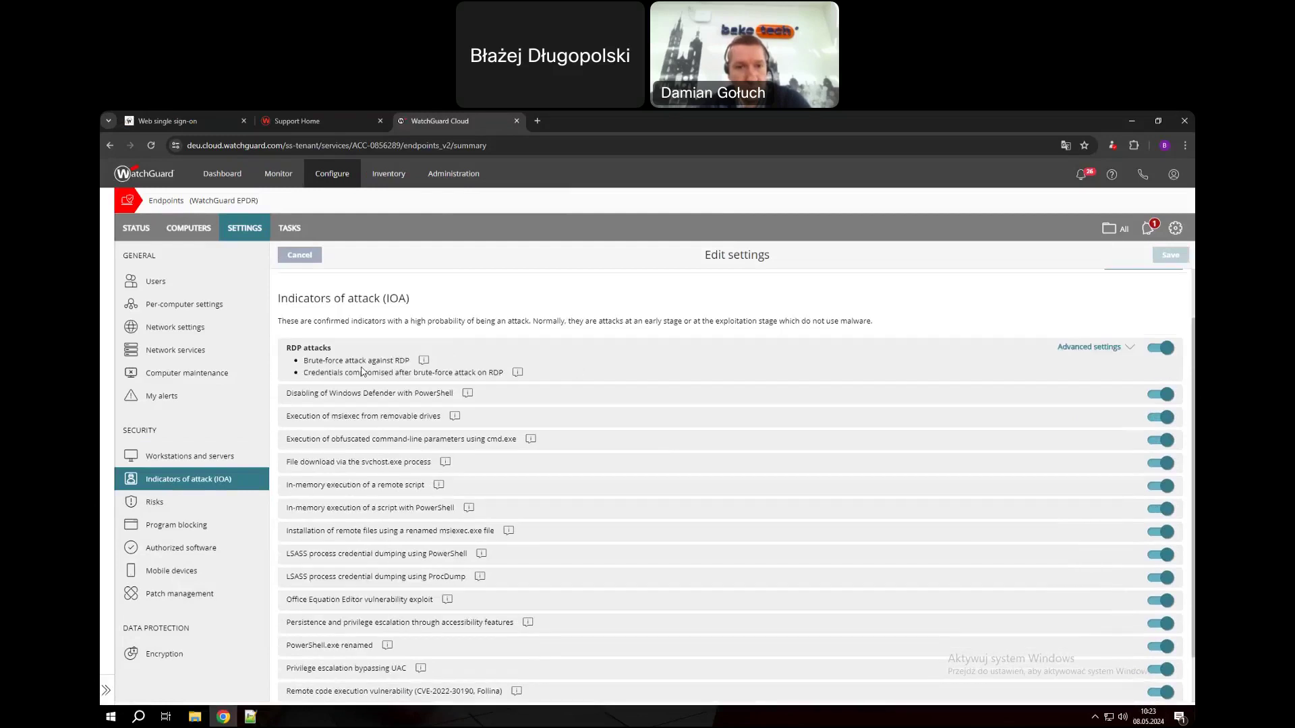
Review the Brute-force attack against RDP details, including affected platforms and account lockout advice
{"action": "left_click", "coordinate": [424, 360]}
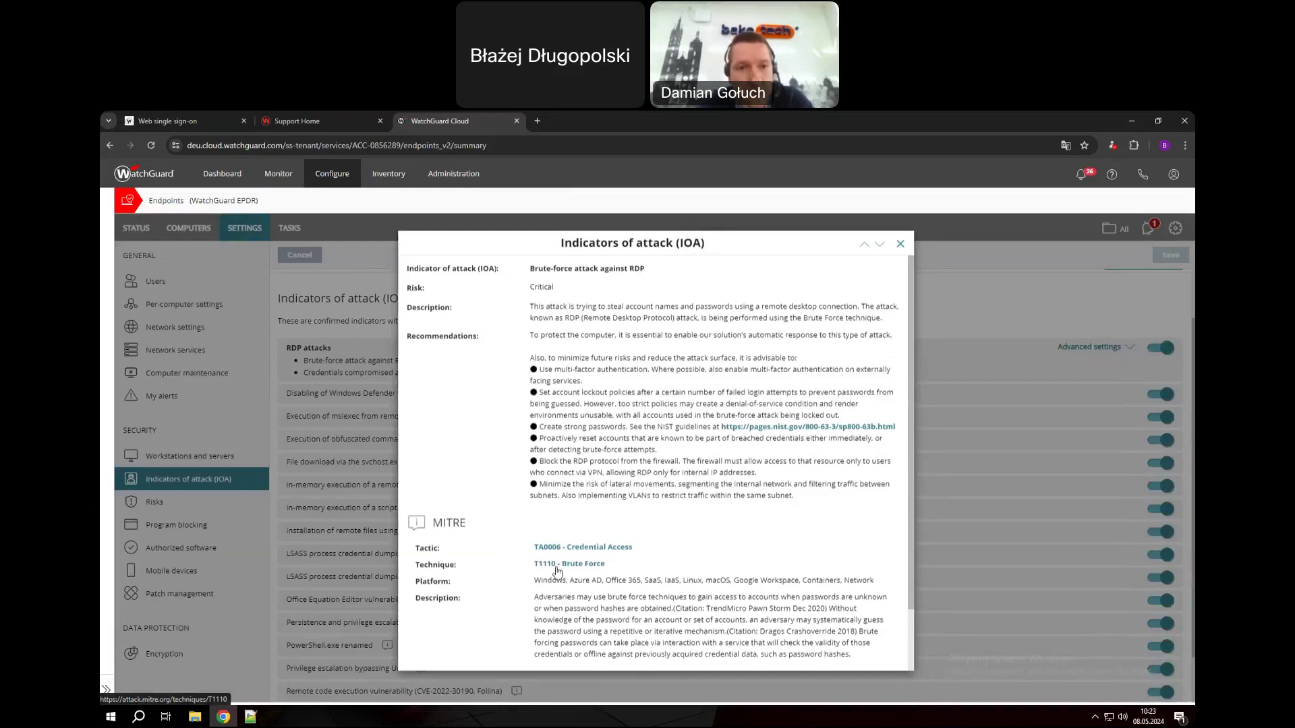
{"action": "left_click_drag", "start_coordinate": [536, 578], "coordinate": [879, 587]}
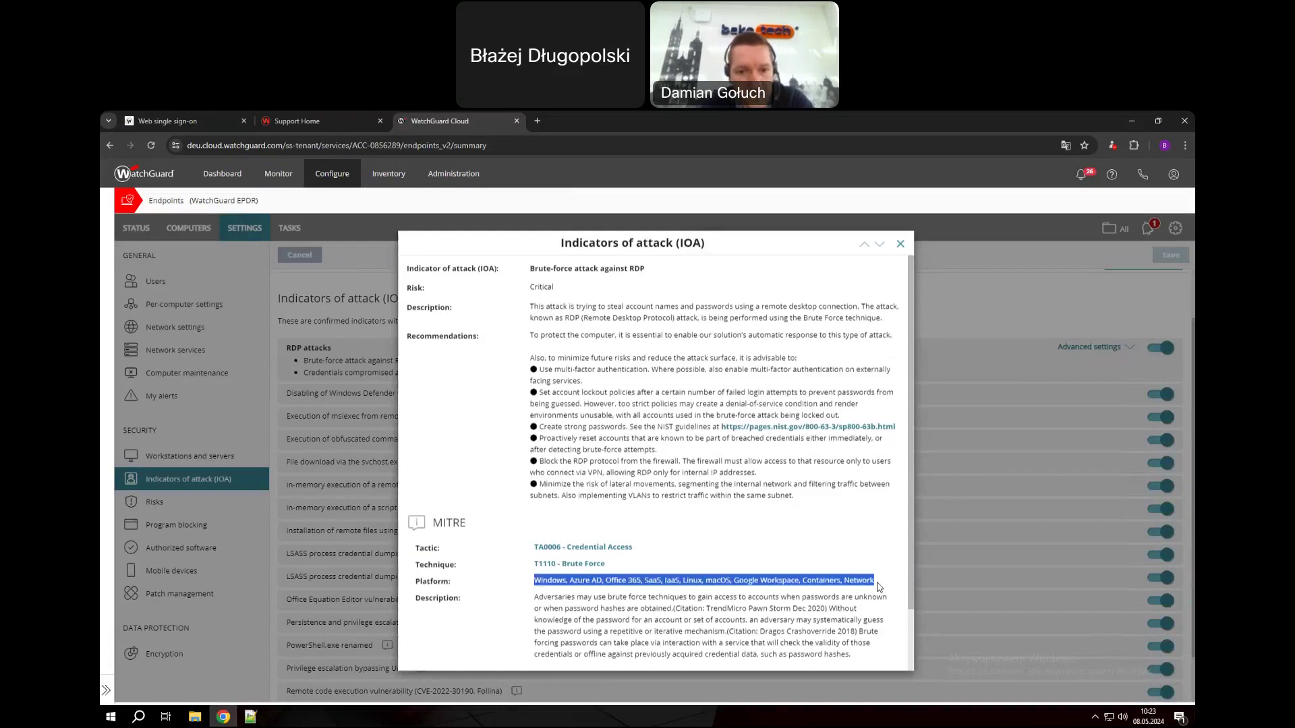
{"action": "left_click_drag", "start_coordinate": [747, 404], "coordinate": [748, 394]}
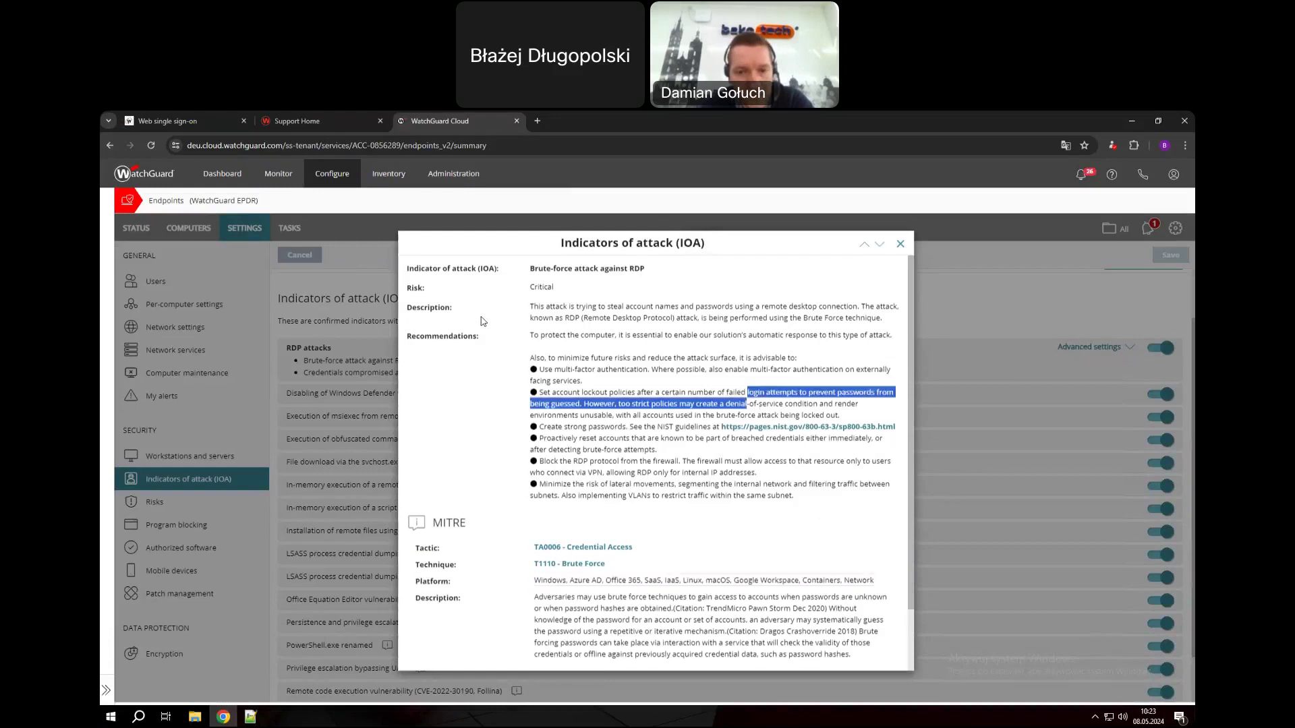
{"action": "left_click", "coordinate": [599, 302]}
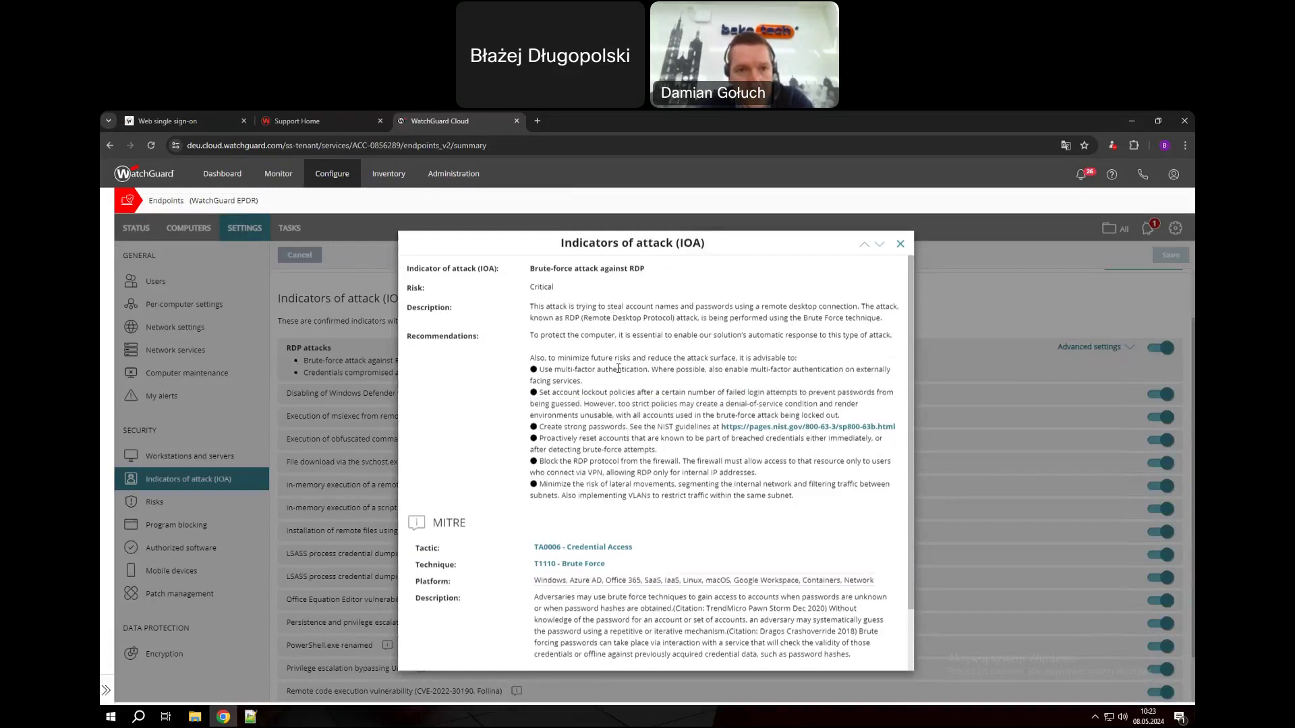
{"action": "scroll", "coordinate": [654, 396], "scroll_direction": "down", "scroll_amount": 1}
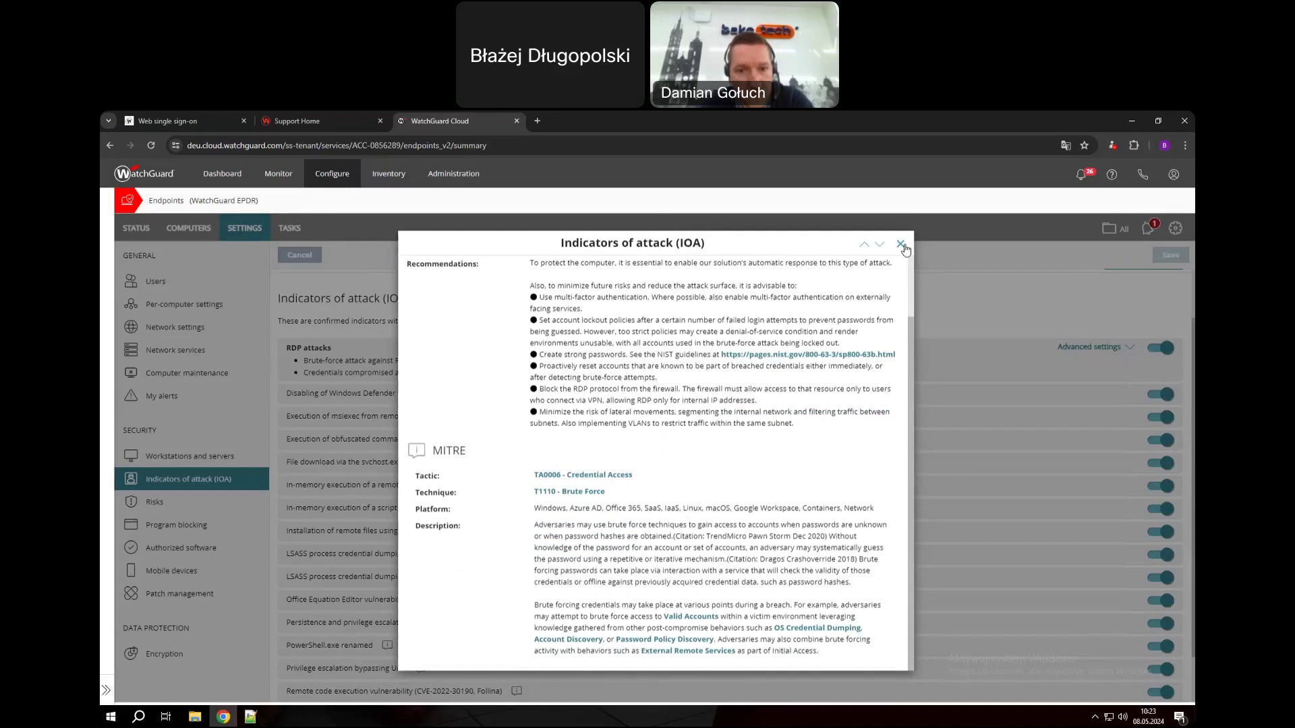
{"action": "left_click", "coordinate": [1045, 328]}
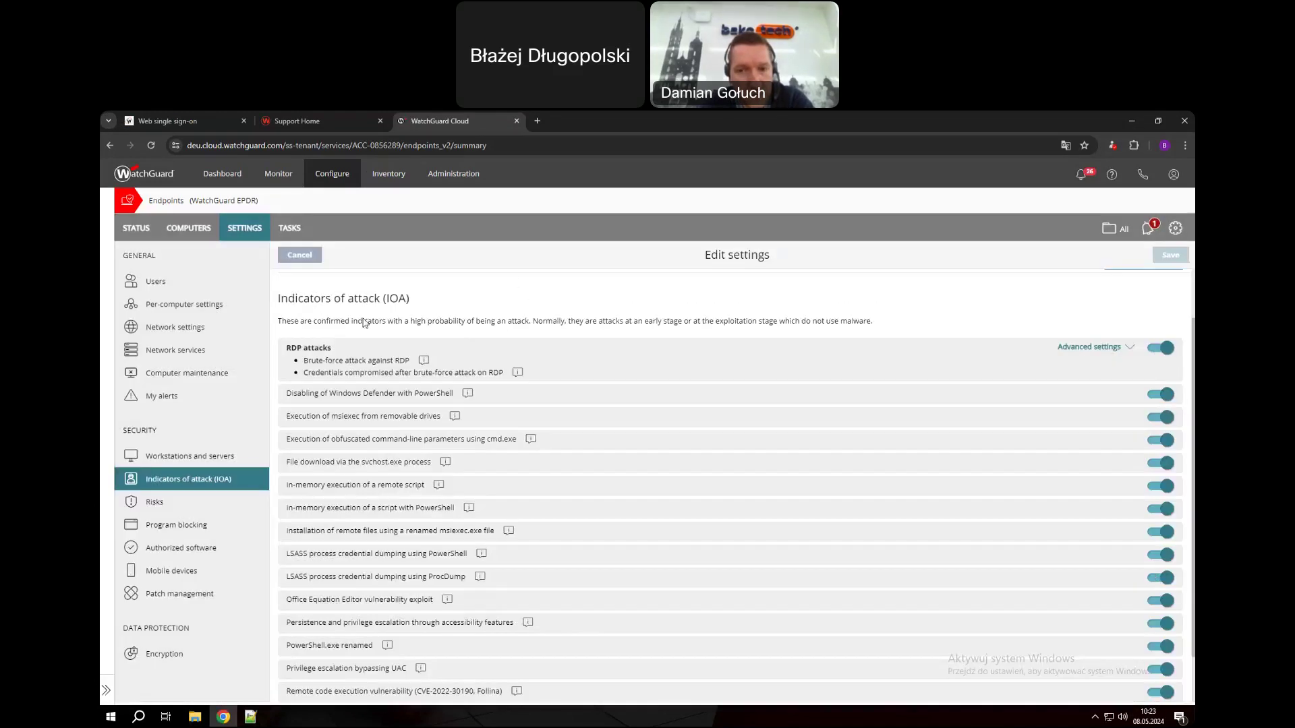
{"action": "scroll", "coordinate": [464, 474], "scroll_direction": "down", "scroll_amount": 1}
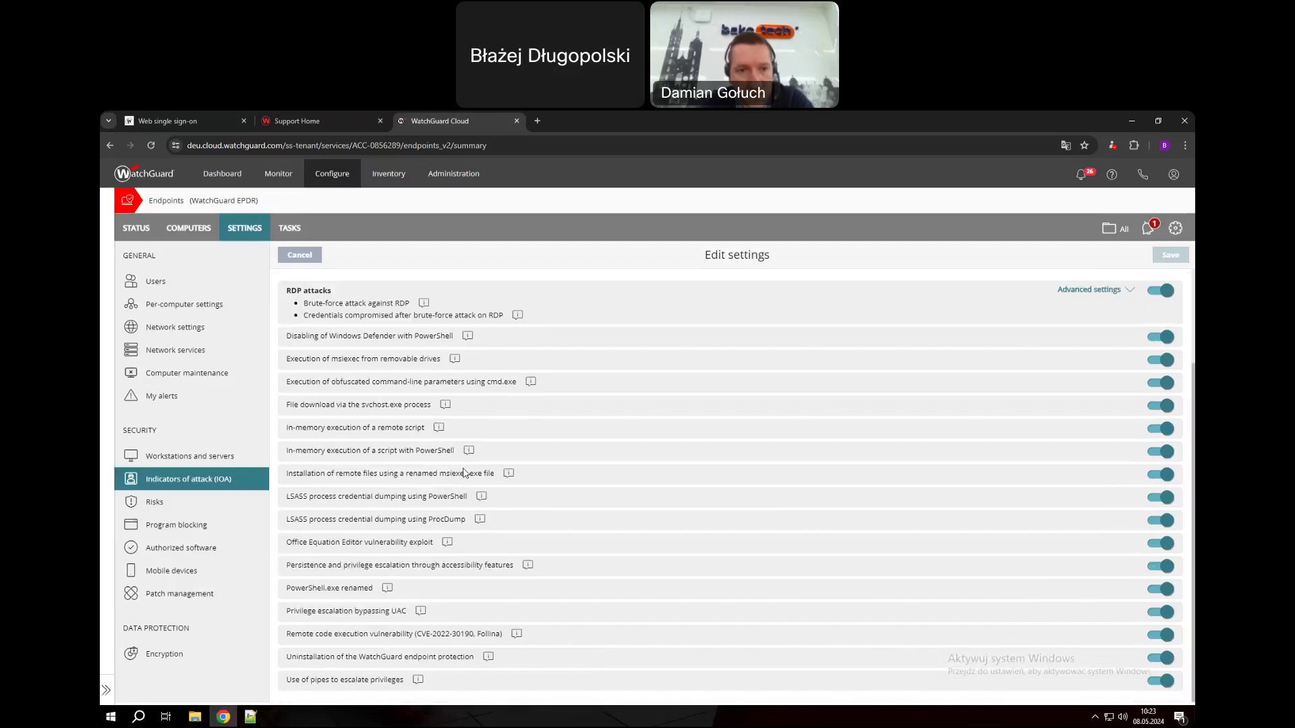
{"action": "scroll", "coordinate": [466, 474], "scroll_direction": "up", "scroll_amount": 2}
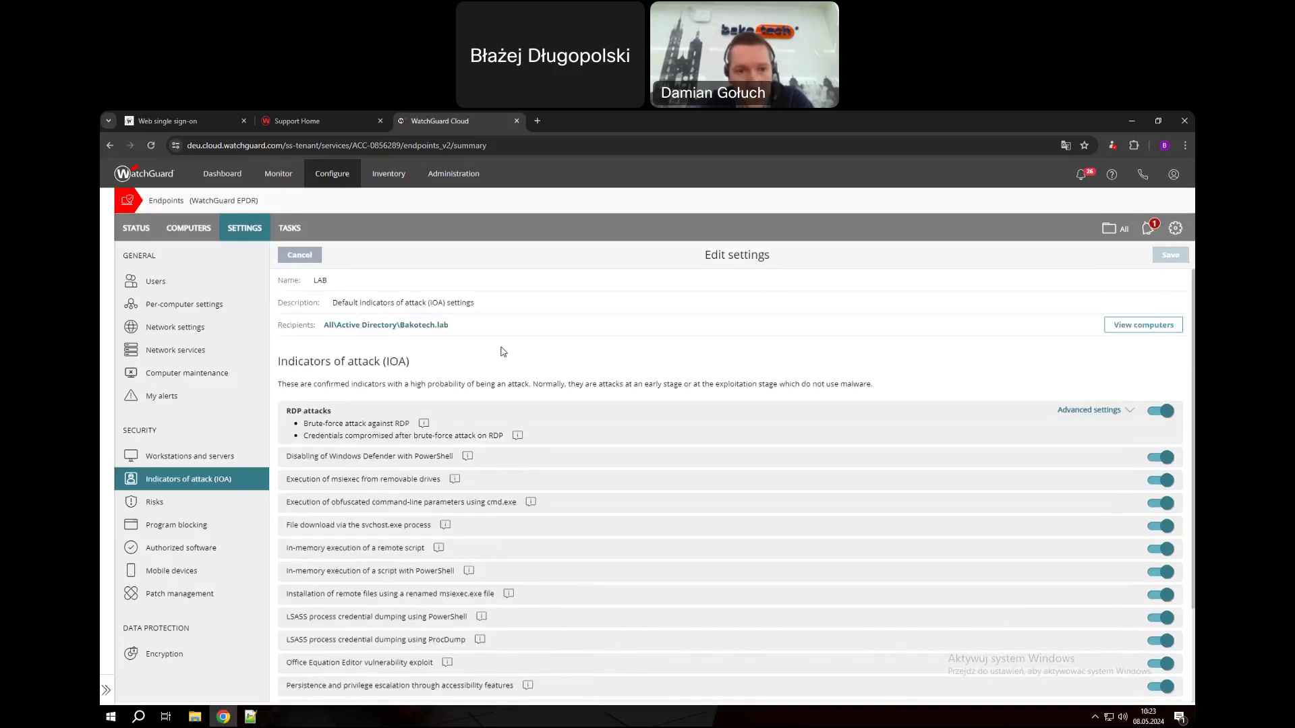
Open the LAB program blocking profile and launch Notepad++ to test the notepad++.exe block
{"action": "left_click", "coordinate": [170, 534]}
{"action": "left_click", "coordinate": [376, 341]}
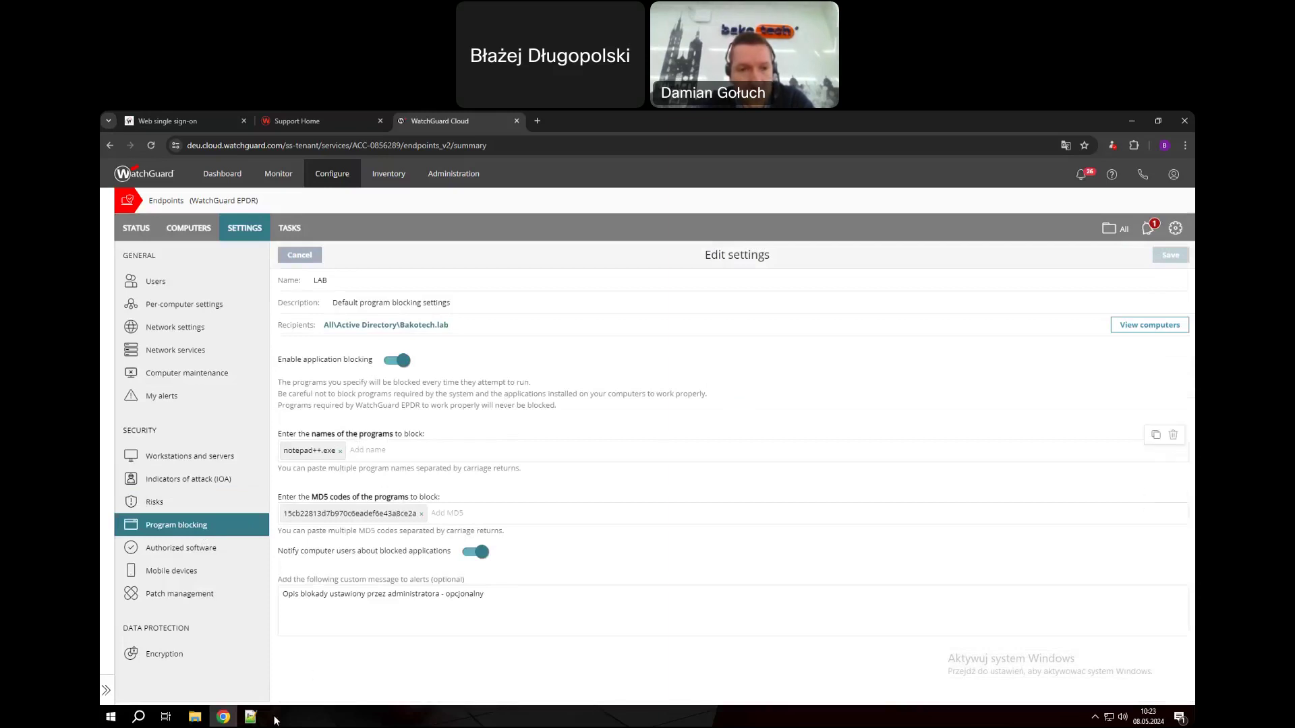
{"action": "left_click", "coordinate": [250, 716]}
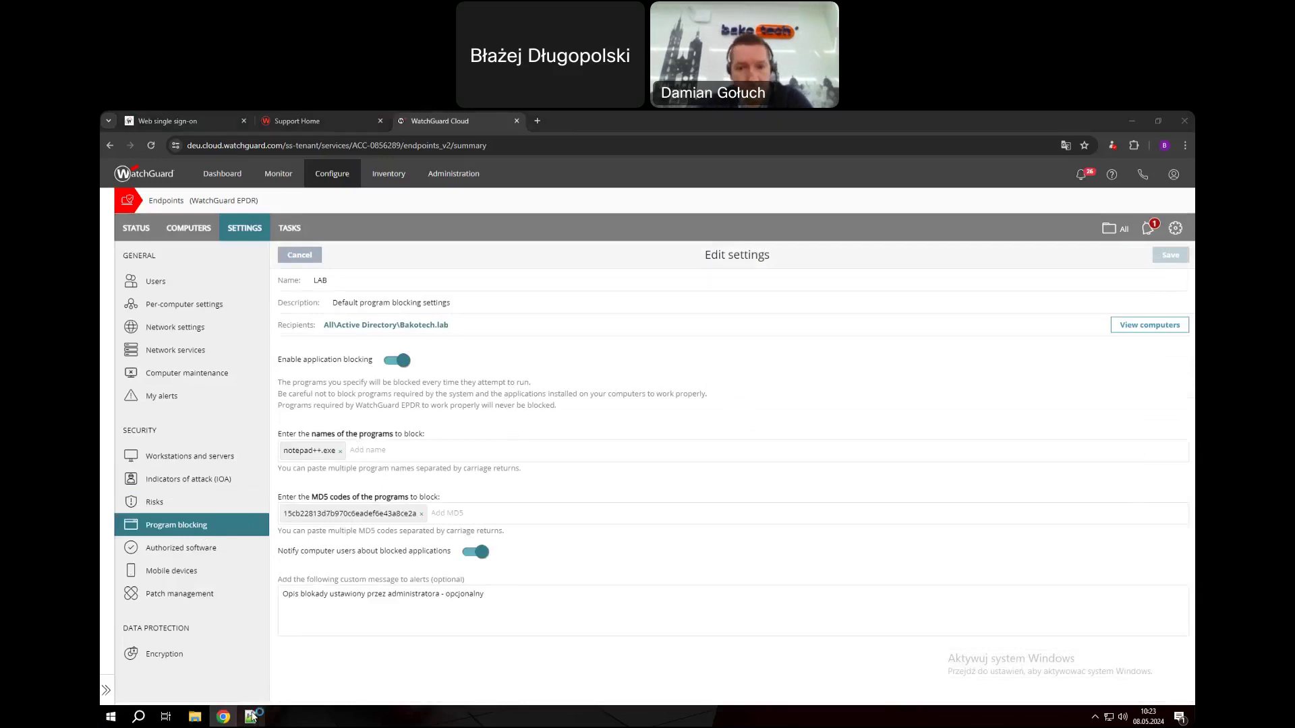
{"action": "left_click", "coordinate": [775, 411]}
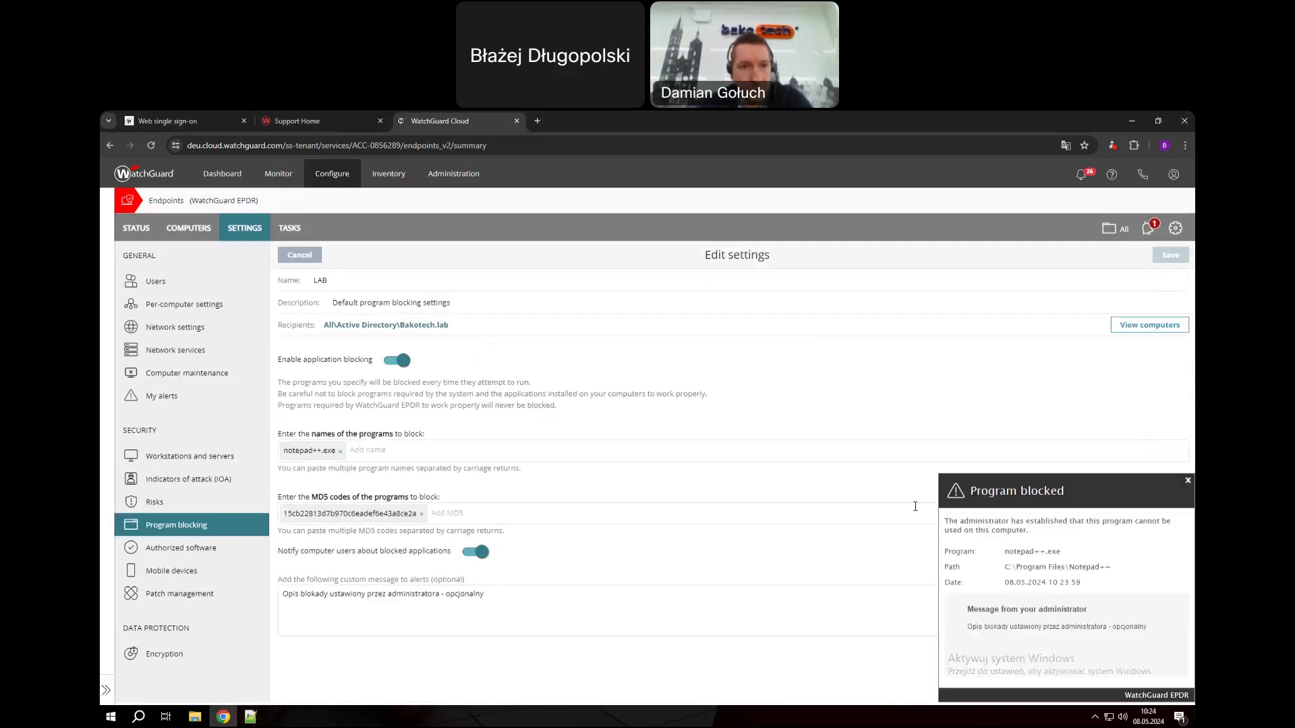
Review the Program blocked alert's custom message, dismiss it, and go to Authorized software
{"action": "left_click_drag", "start_coordinate": [1085, 490], "coordinate": [1006, 456]}
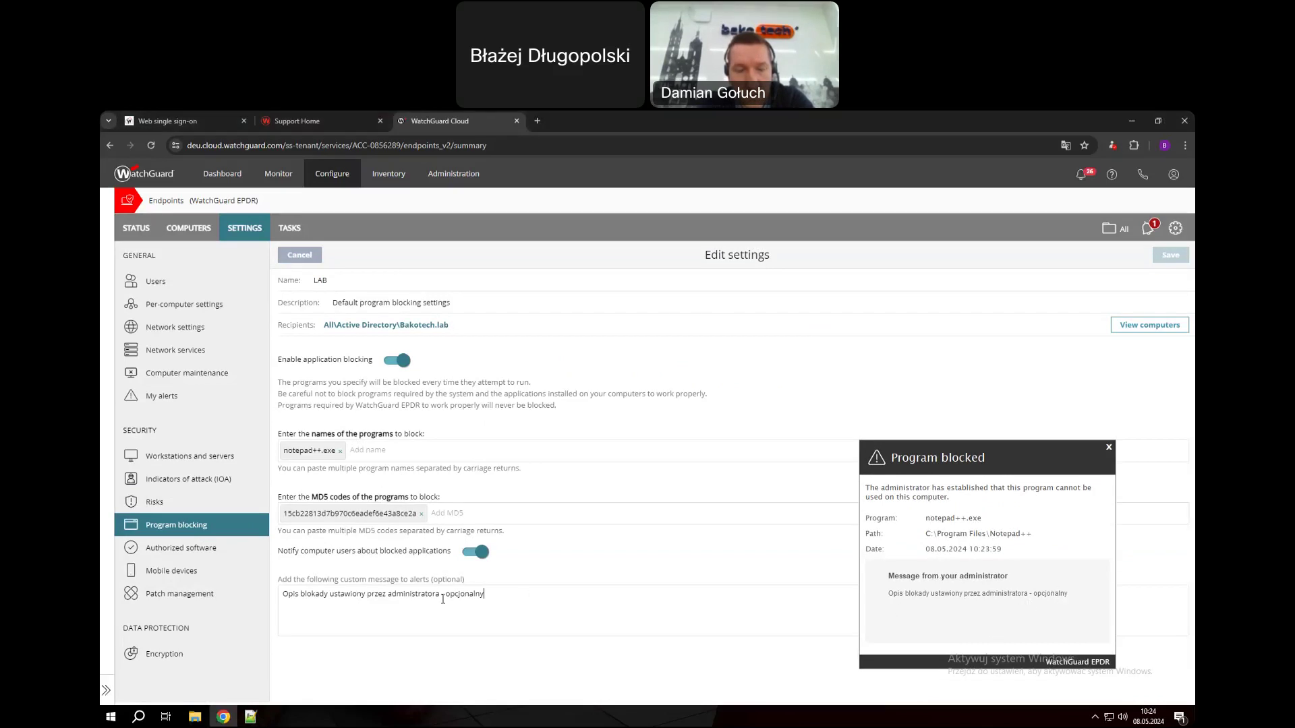
{"action": "left_click_drag", "start_coordinate": [533, 612], "coordinate": [236, 599]}
{"action": "left_click", "coordinate": [508, 593]}
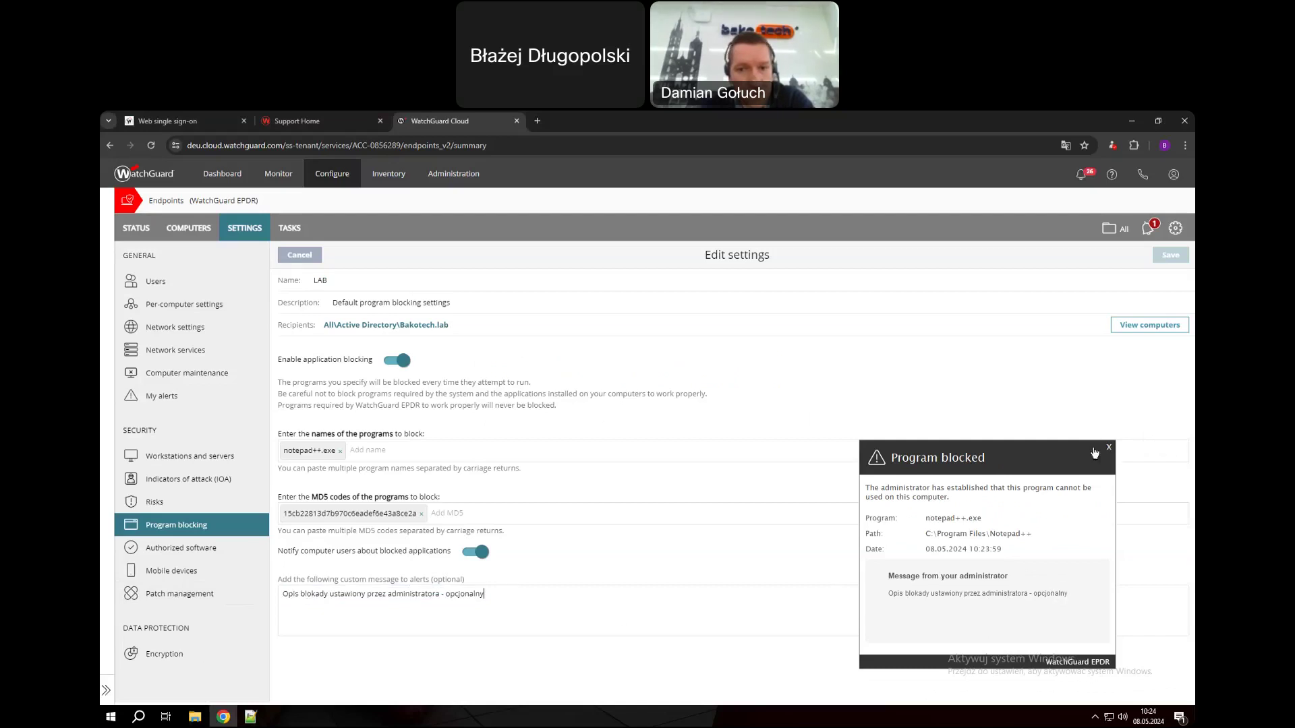
{"action": "left_click_drag", "start_coordinate": [1112, 452], "coordinate": [1178, 486]}
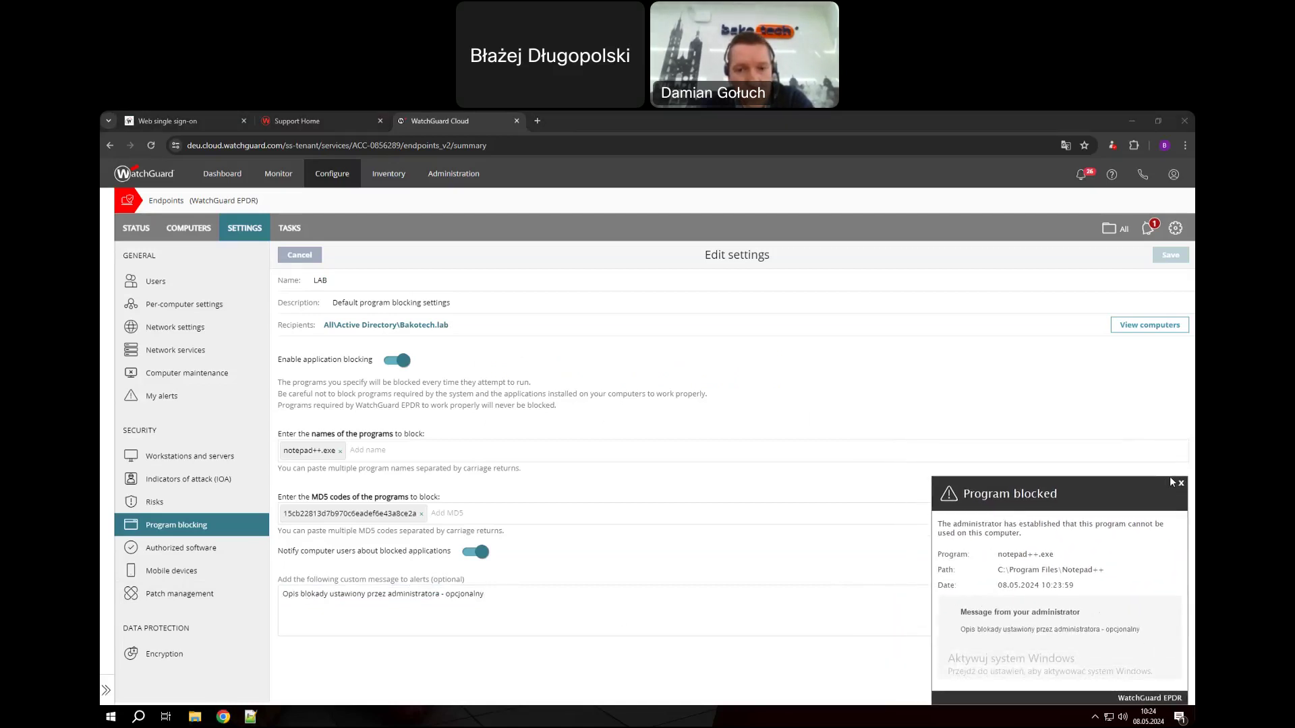
{"action": "left_click", "coordinate": [1178, 486]}
{"action": "left_click_drag", "start_coordinate": [486, 594], "coordinate": [391, 594]}
{"action": "key", "text": "Right"}
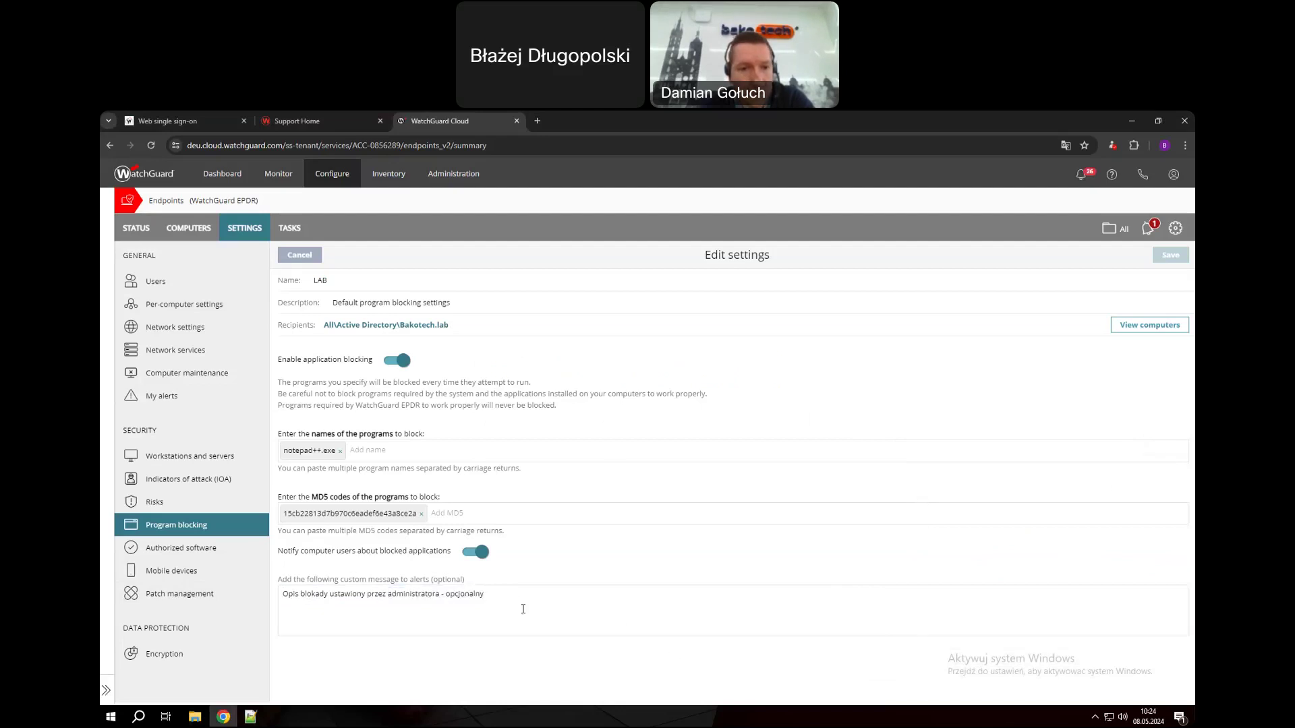
{"action": "left_click", "coordinate": [207, 551]}
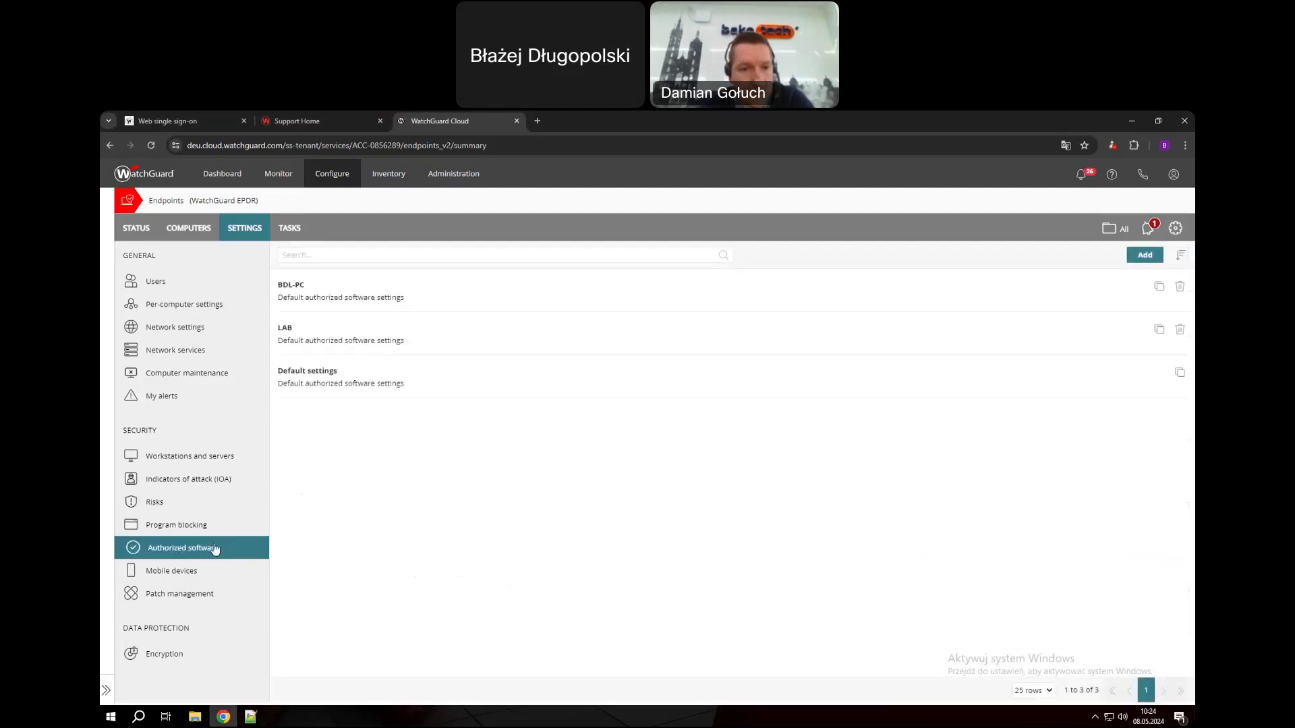
Check that the LAB authorized software profile lists no programs, then go to Mobile devices
{"action": "left_click", "coordinate": [350, 337]}
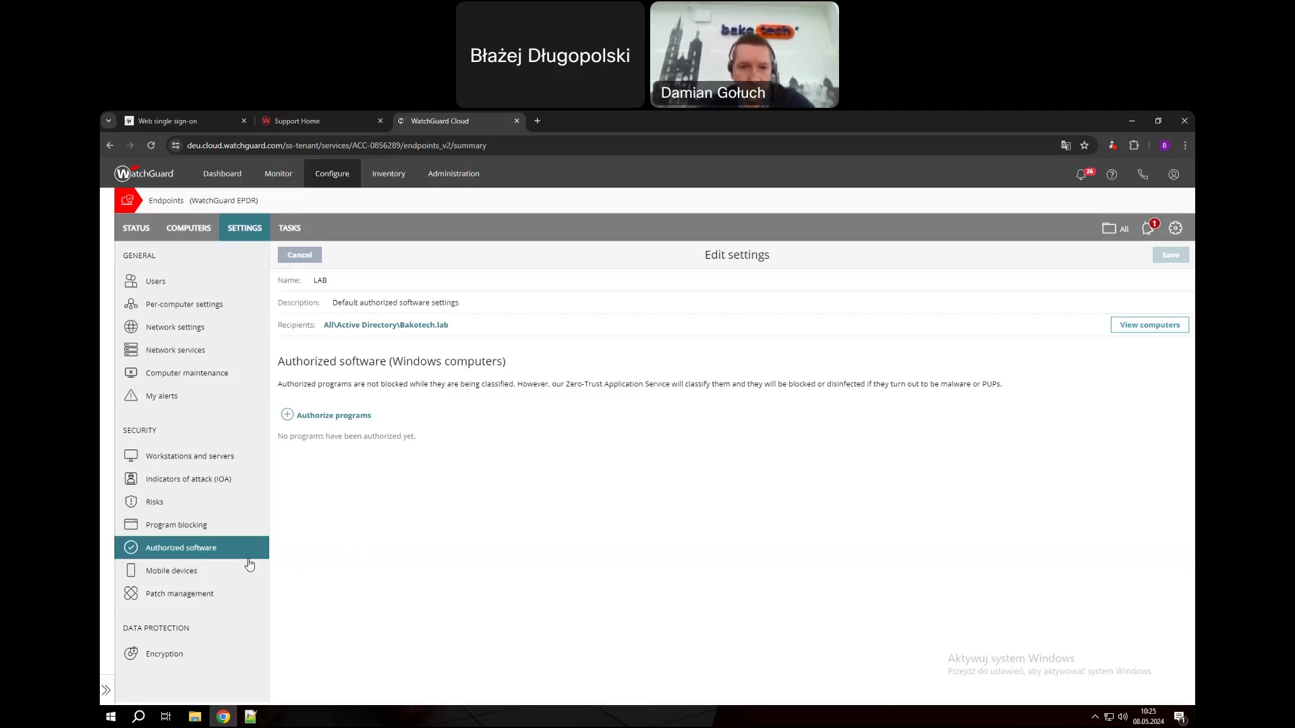
{"action": "left_click", "coordinate": [220, 581]}
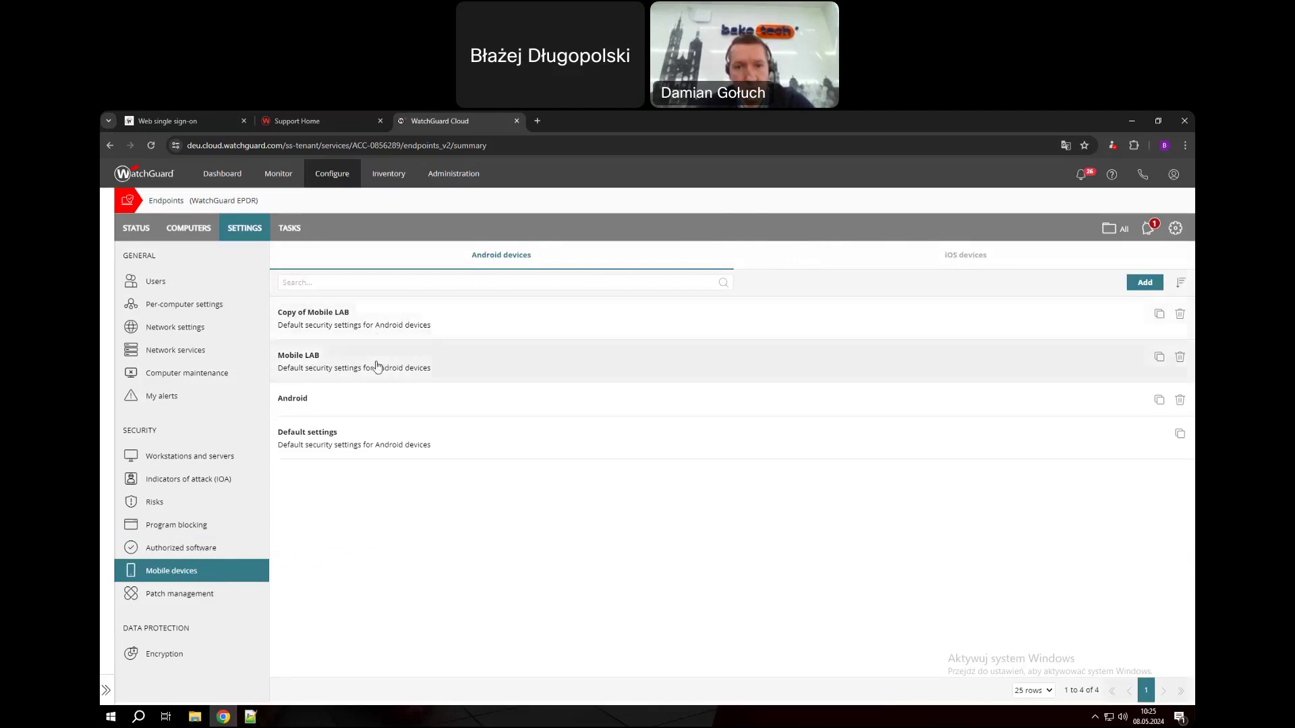
{"action": "left_click", "coordinate": [571, 364]}
{"action": "left_click", "coordinate": [416, 364]}
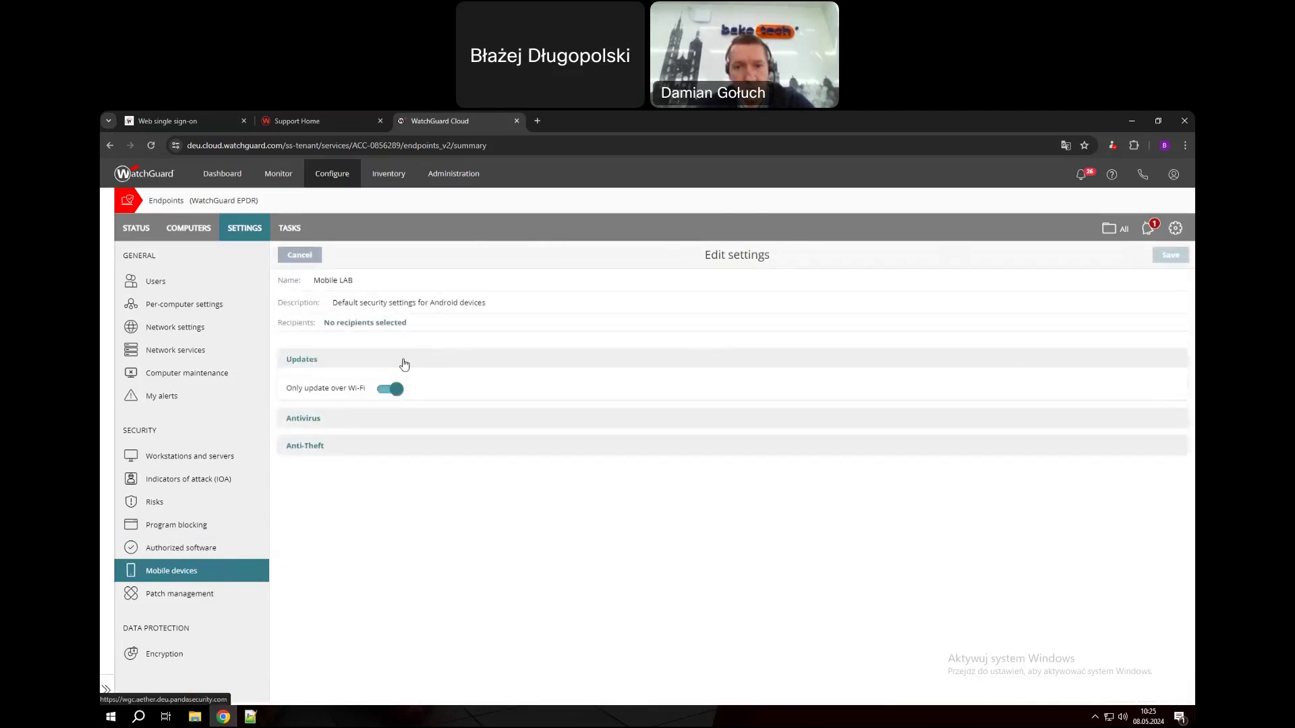
{"action": "left_click", "coordinate": [364, 367]}
{"action": "left_click", "coordinate": [357, 386]}
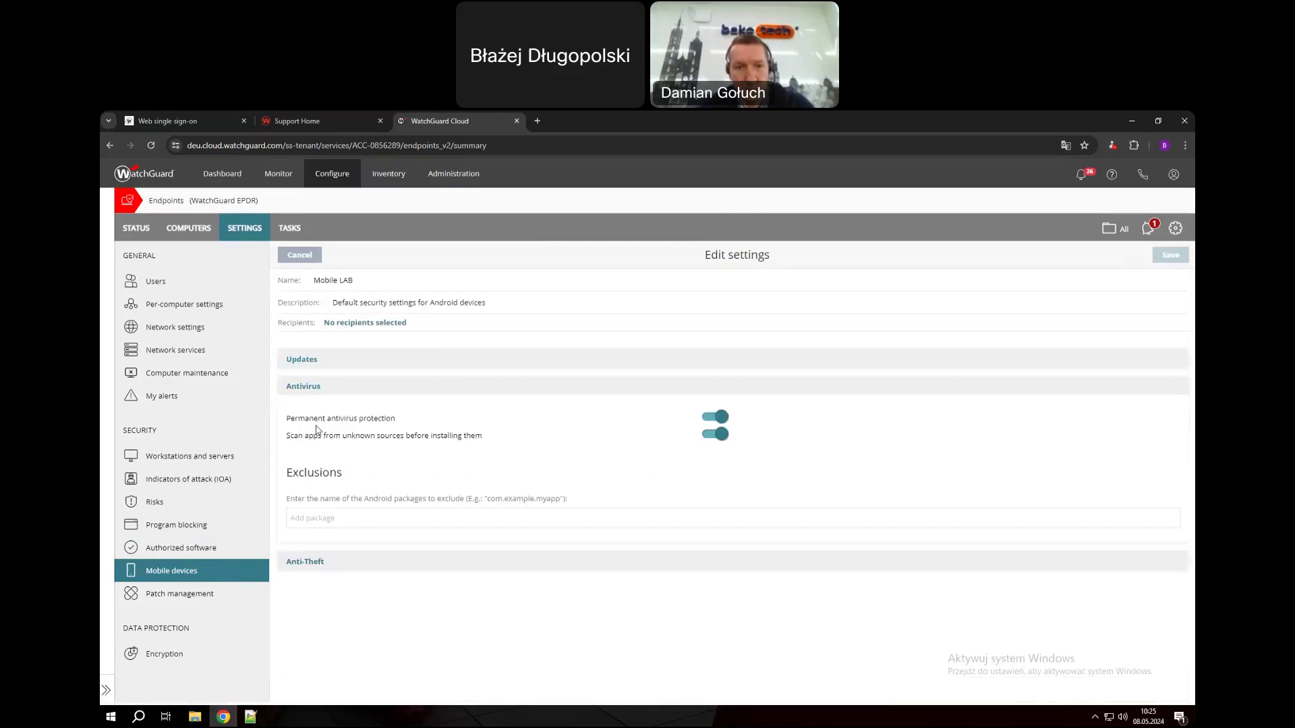
{"action": "left_click_drag", "start_coordinate": [407, 420], "coordinate": [518, 439]}
{"action": "left_click", "coordinate": [423, 433]}
{"action": "left_click", "coordinate": [491, 450]}
{"action": "left_click", "coordinate": [430, 393]}
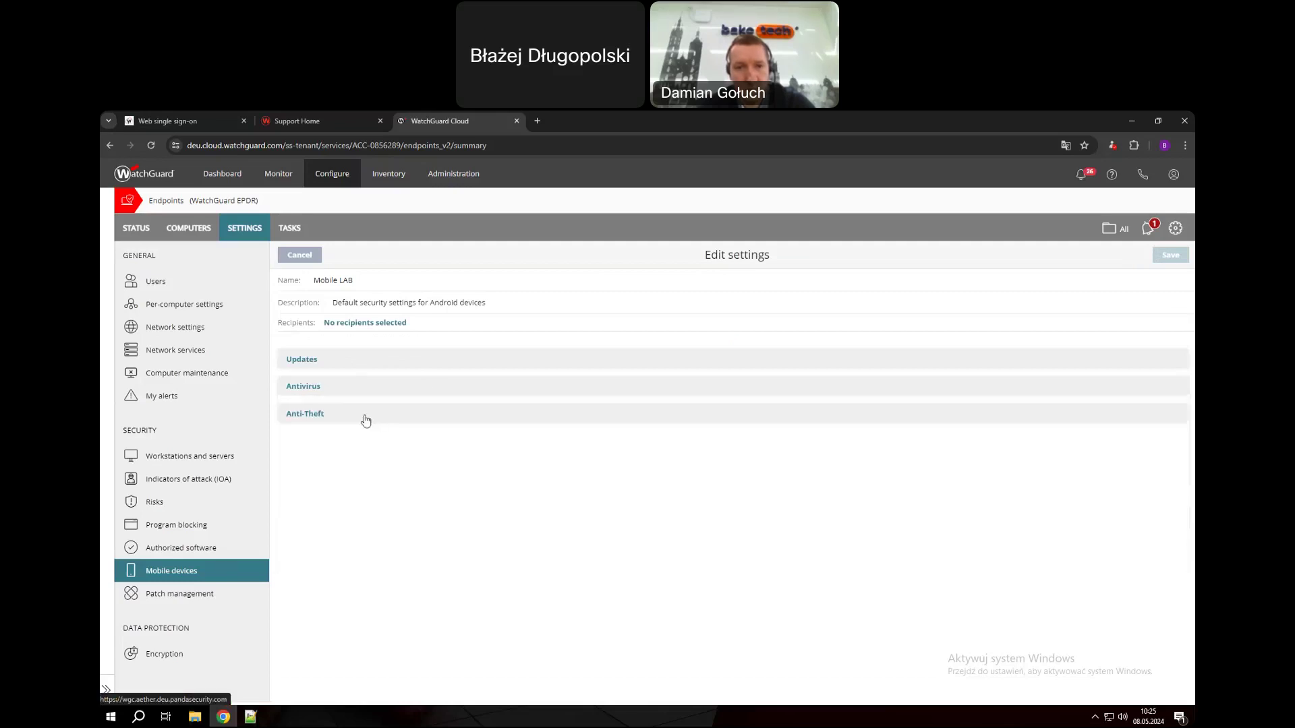
{"action": "left_click", "coordinate": [367, 418]}
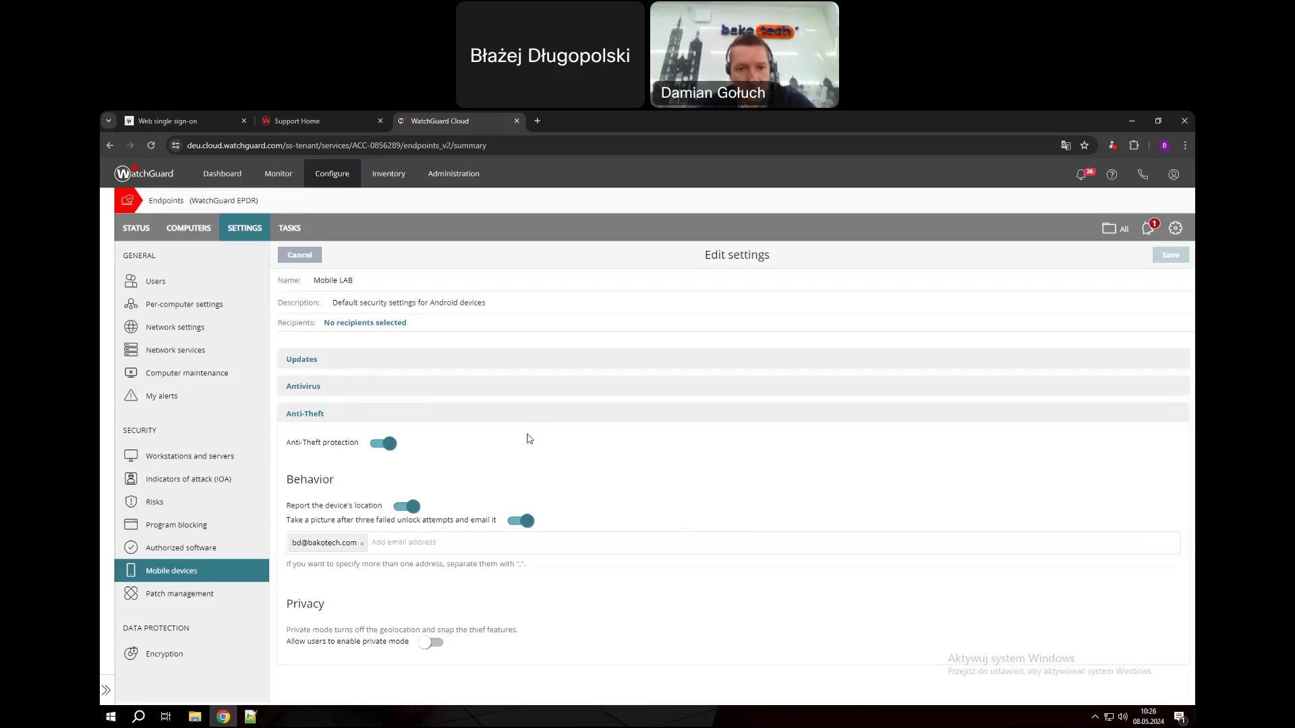
{"action": "left_click", "coordinate": [318, 411]}
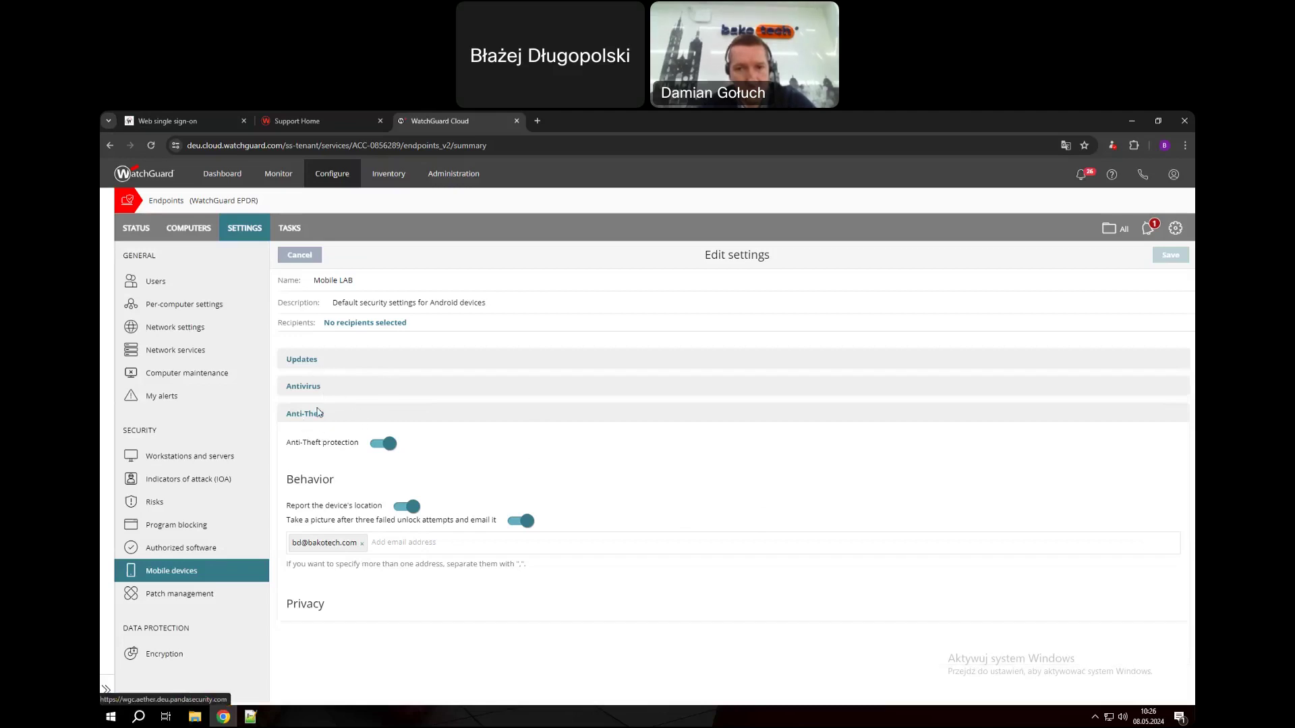
{"action": "left_click", "coordinate": [304, 256]}
Open the default iOS profile and look at its Antivirus for web browsers and Anti-Theft sections
{"action": "left_click", "coordinate": [867, 264]}
{"action": "left_click", "coordinate": [510, 334]}
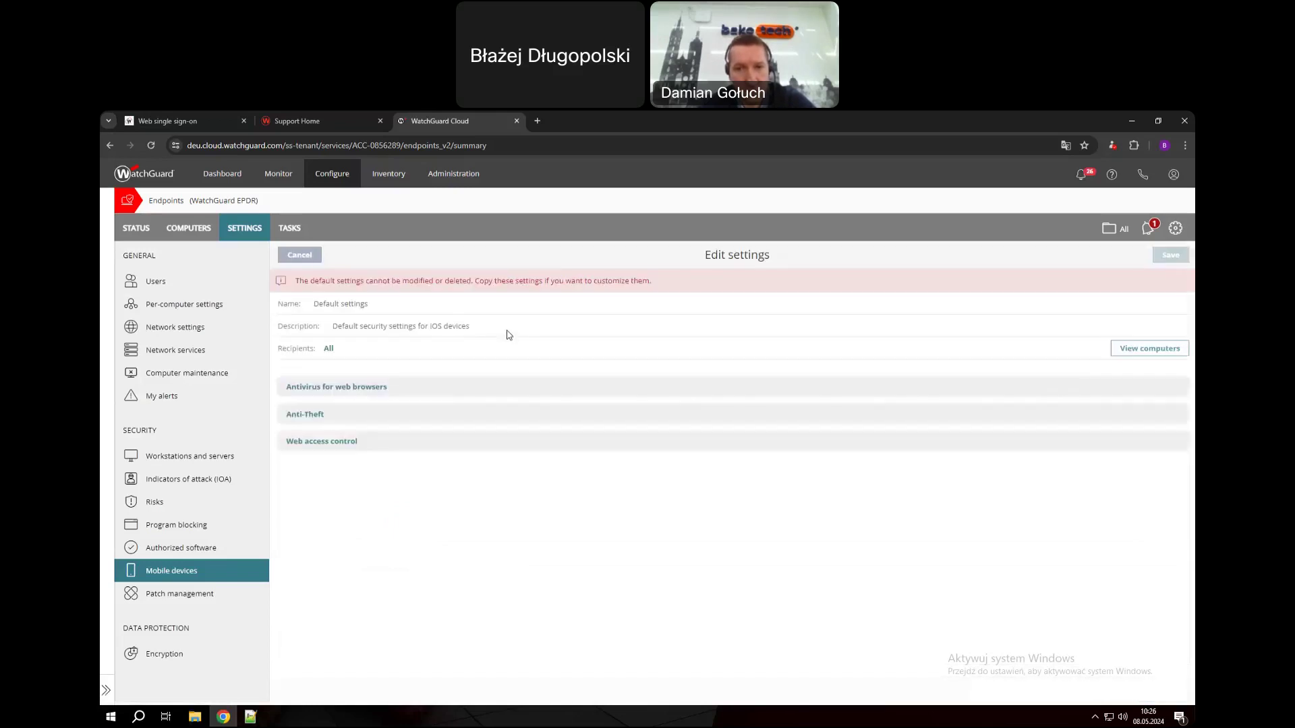
{"action": "left_click", "coordinate": [362, 390]}
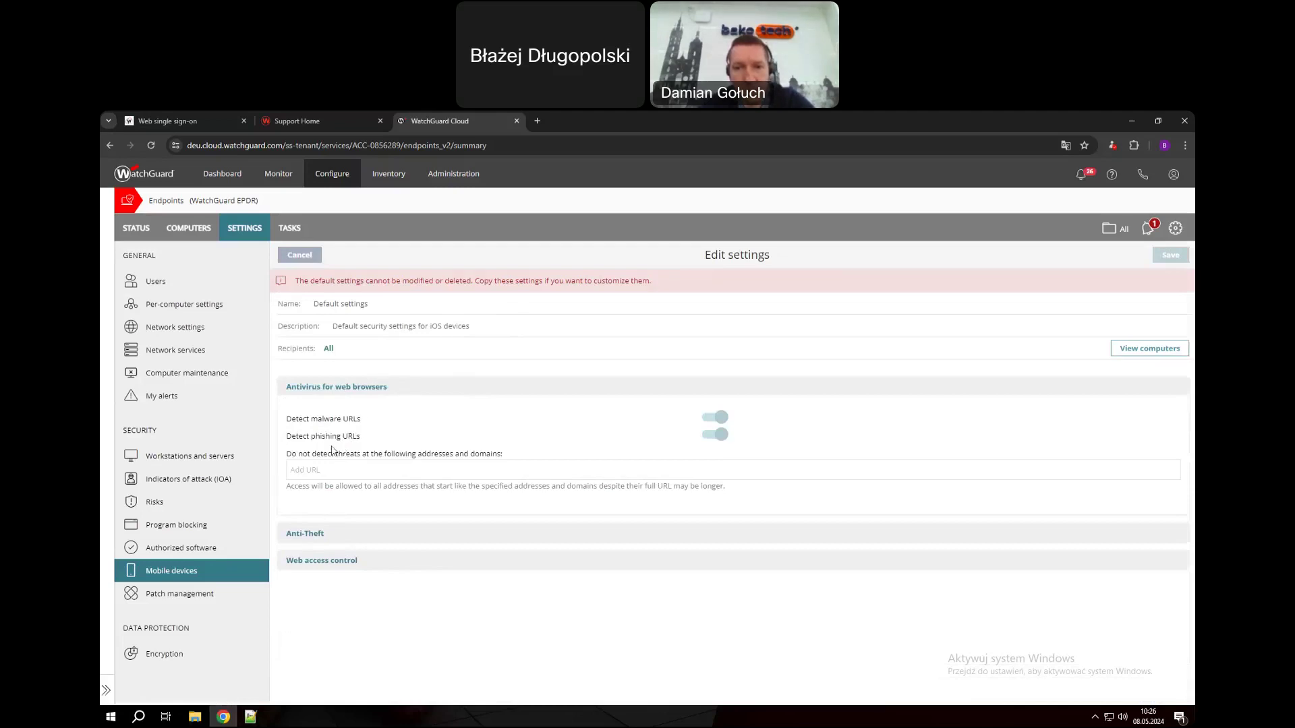
{"action": "left_click", "coordinate": [448, 388]}
{"action": "left_click", "coordinate": [349, 416]}
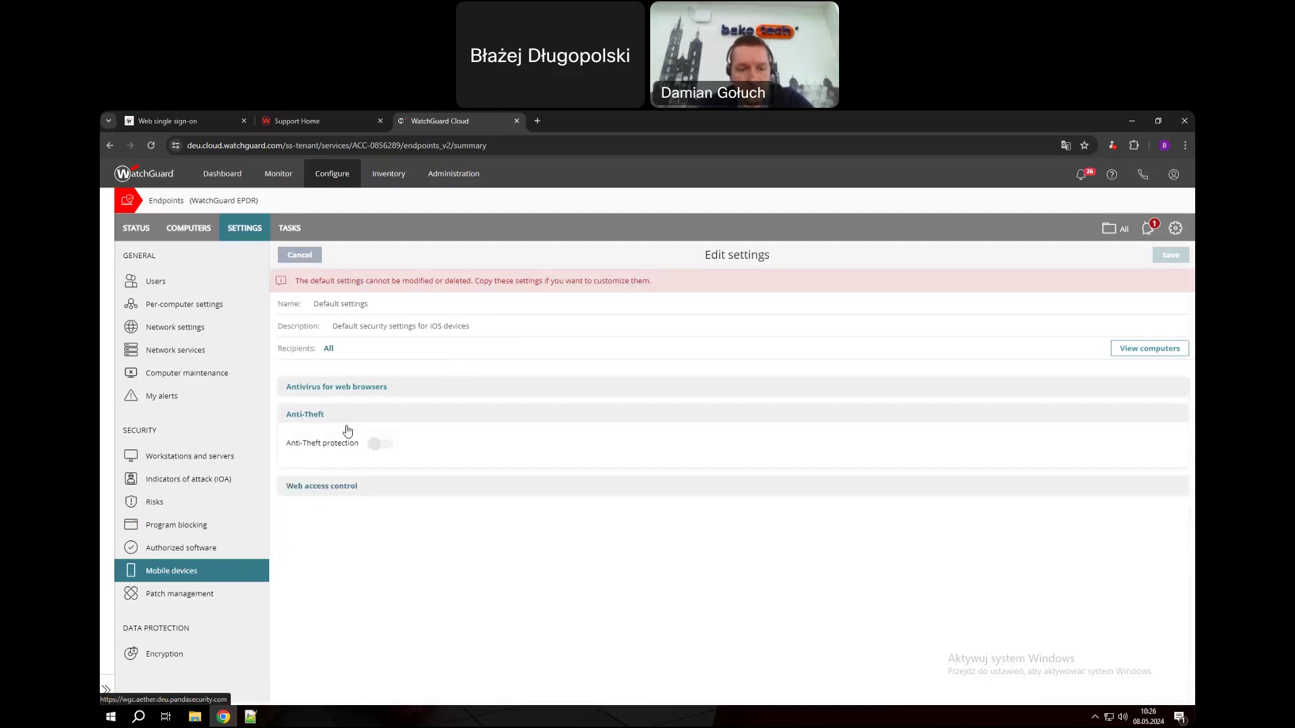
{"action": "left_click", "coordinate": [345, 417]}
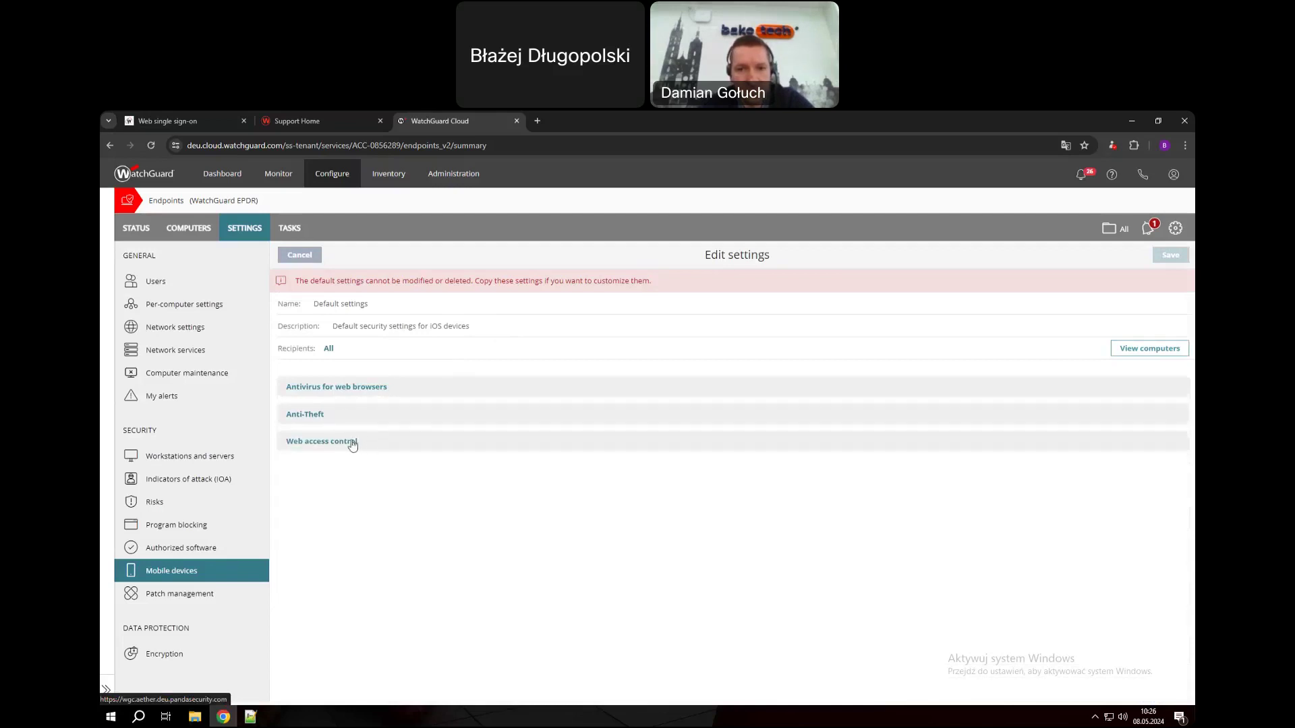
Browse the Web access control categories, then cancel without saving
{"action": "left_click", "coordinate": [352, 443]}
{"action": "scroll", "coordinate": [453, 484], "scroll_direction": "down", "scroll_amount": 4}
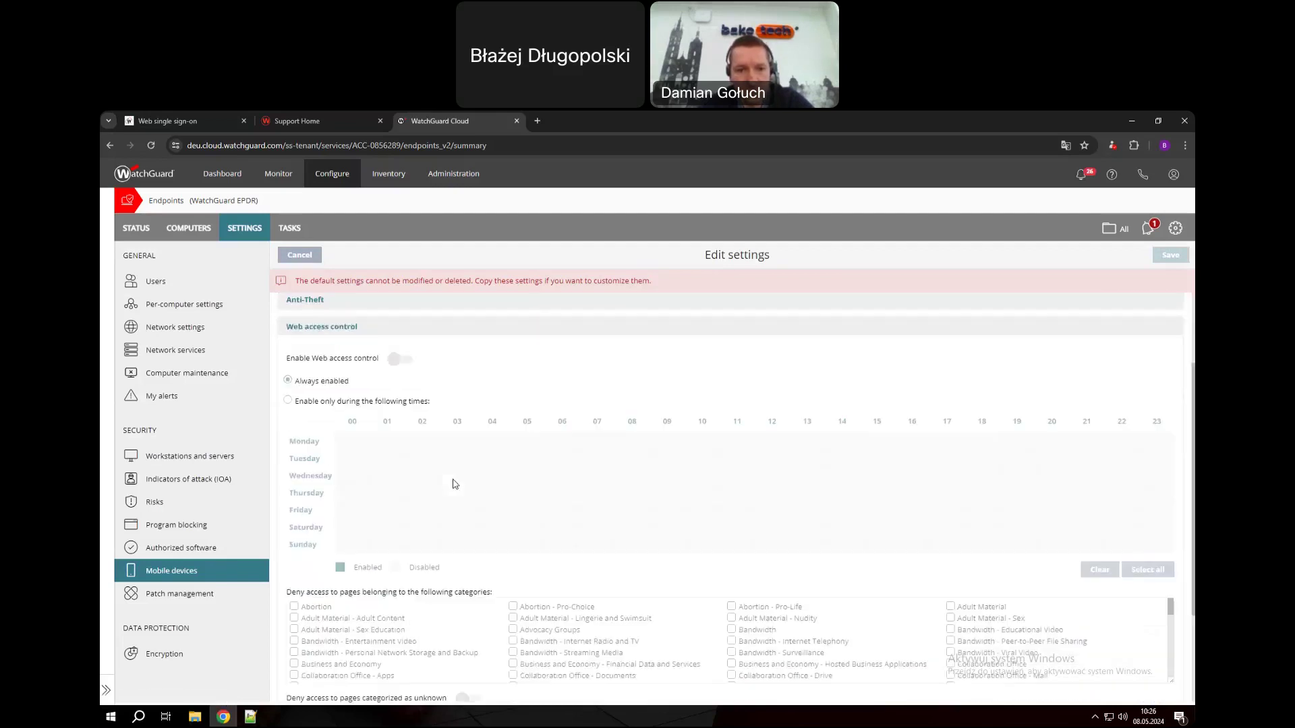
{"action": "scroll", "coordinate": [464, 495], "scroll_direction": "down", "scroll_amount": 3}
{"action": "scroll", "coordinate": [837, 471], "scroll_direction": "up", "scroll_amount": 3}
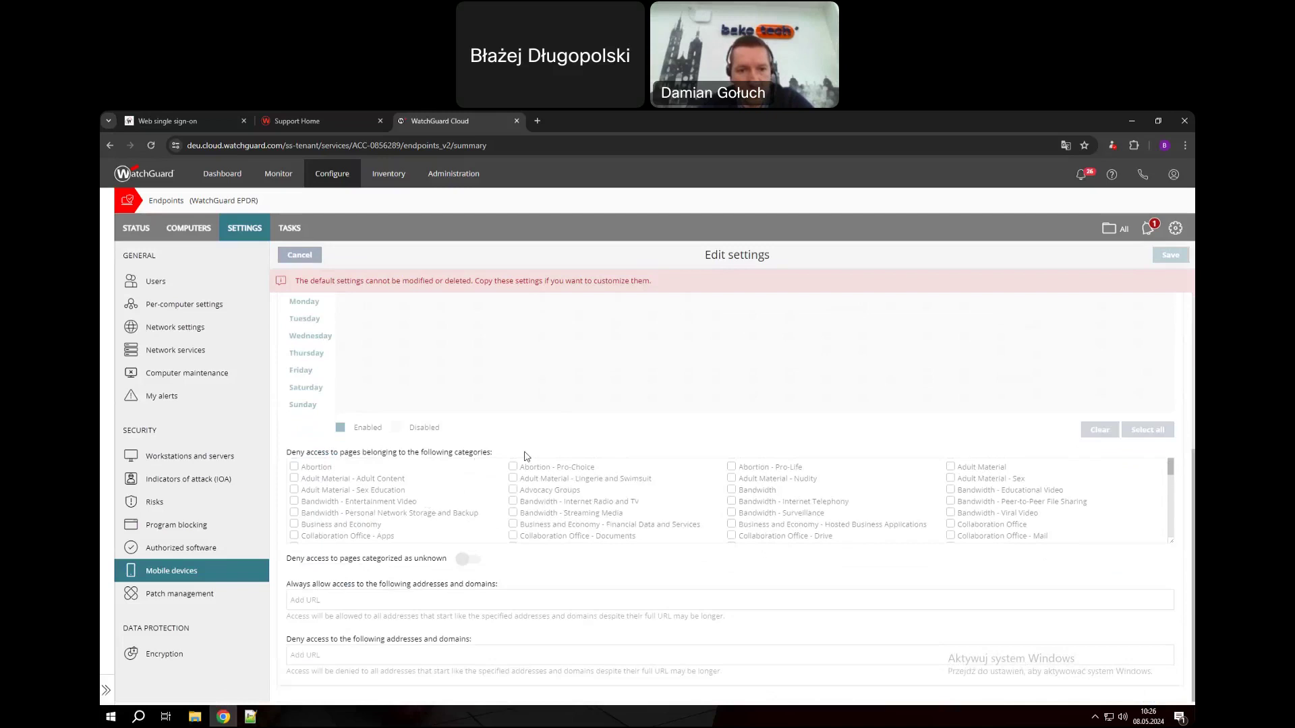
{"action": "scroll", "coordinate": [503, 465], "scroll_direction": "up", "scroll_amount": 4}
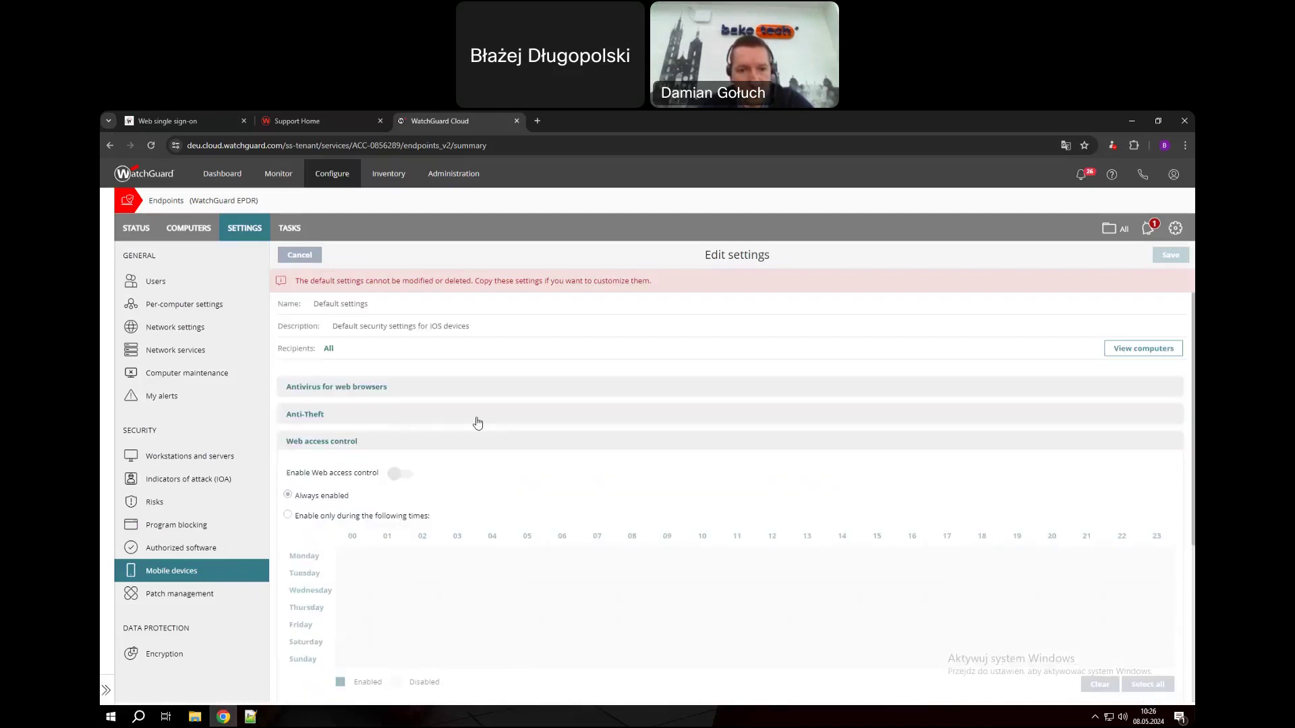
{"action": "left_click", "coordinate": [302, 256]}
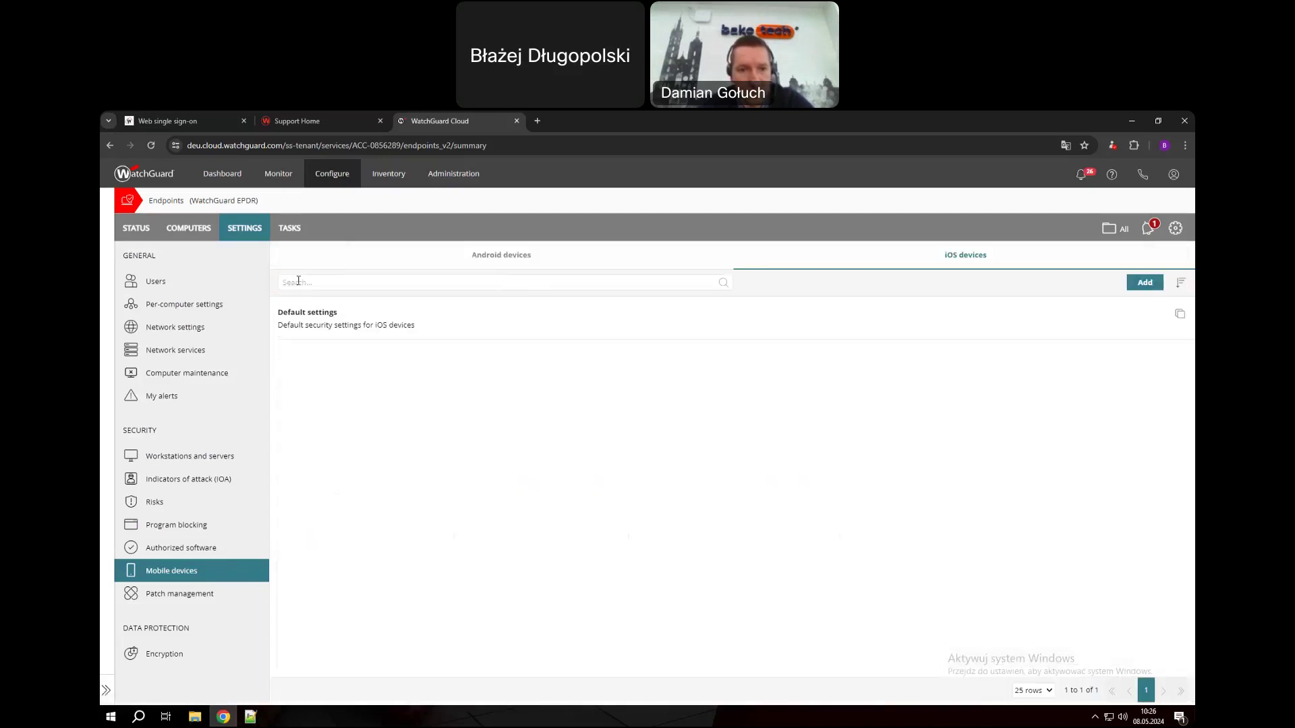
Start a new Install patches task from the endpoint TASKS list
{"action": "left_click", "coordinate": [294, 236]}
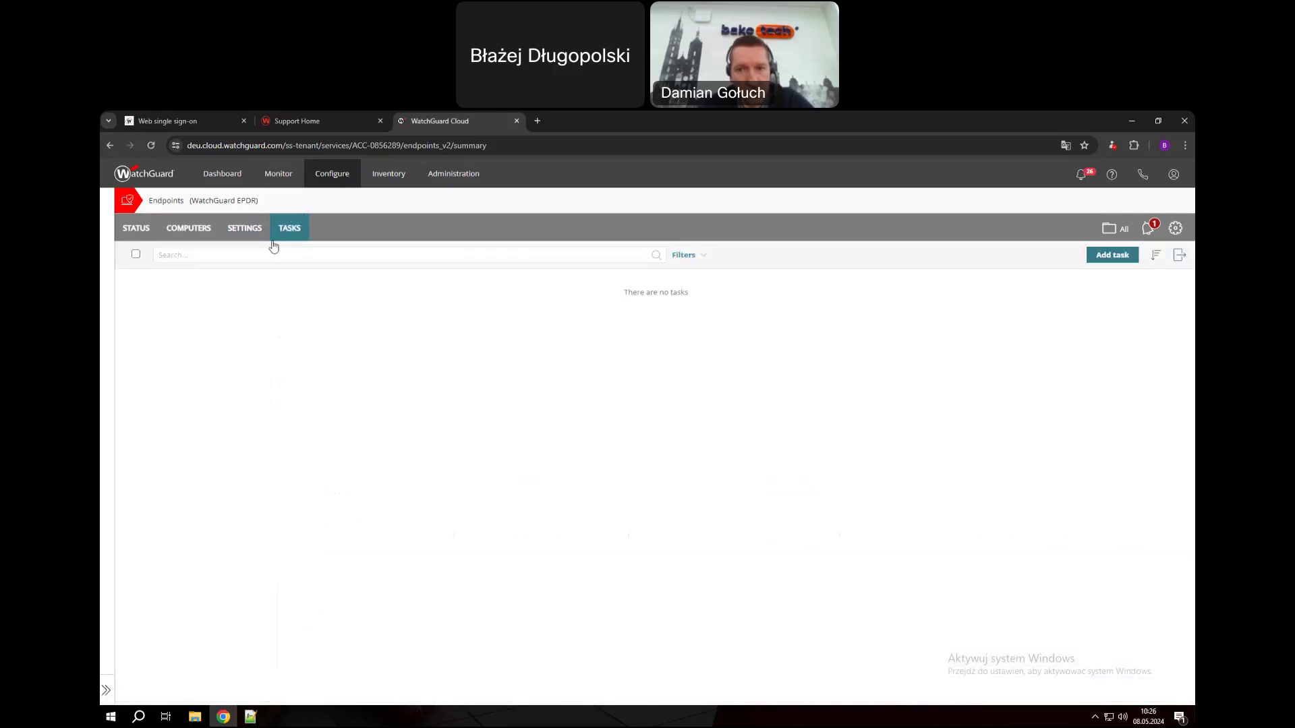
{"action": "left_click", "coordinate": [1113, 259]}
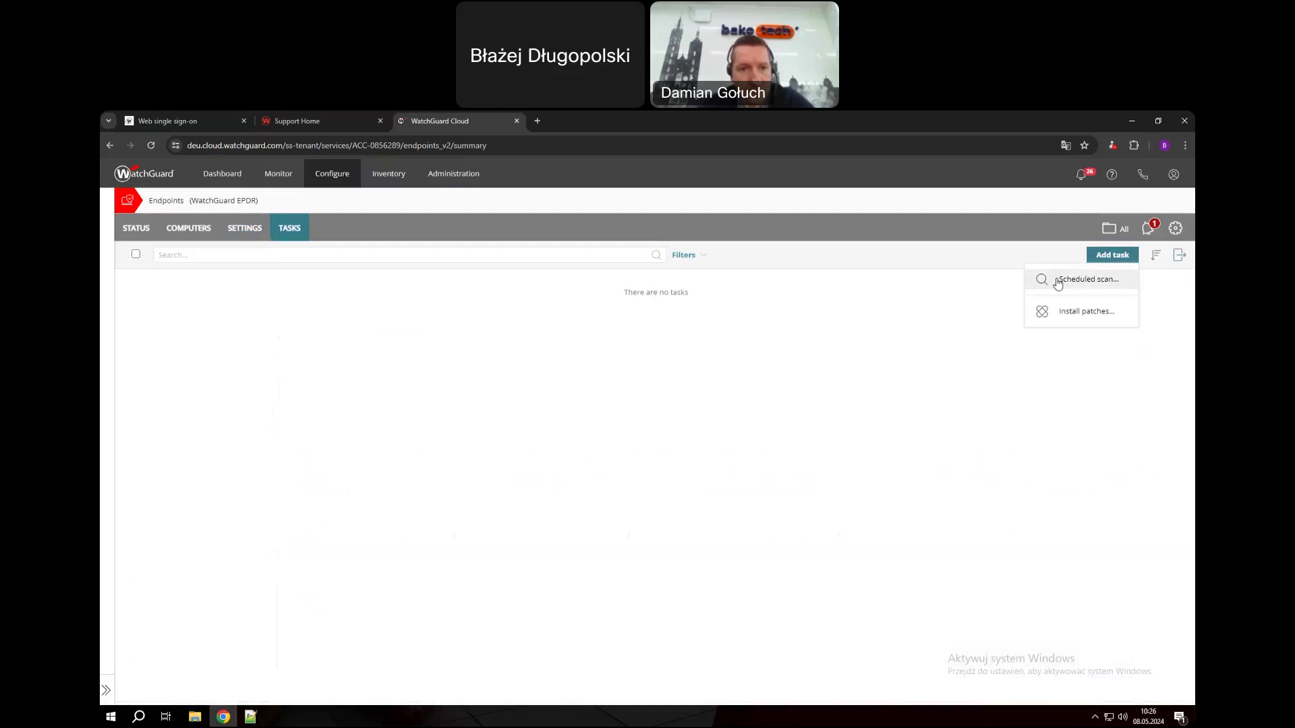
{"action": "left_click", "coordinate": [1086, 312]}
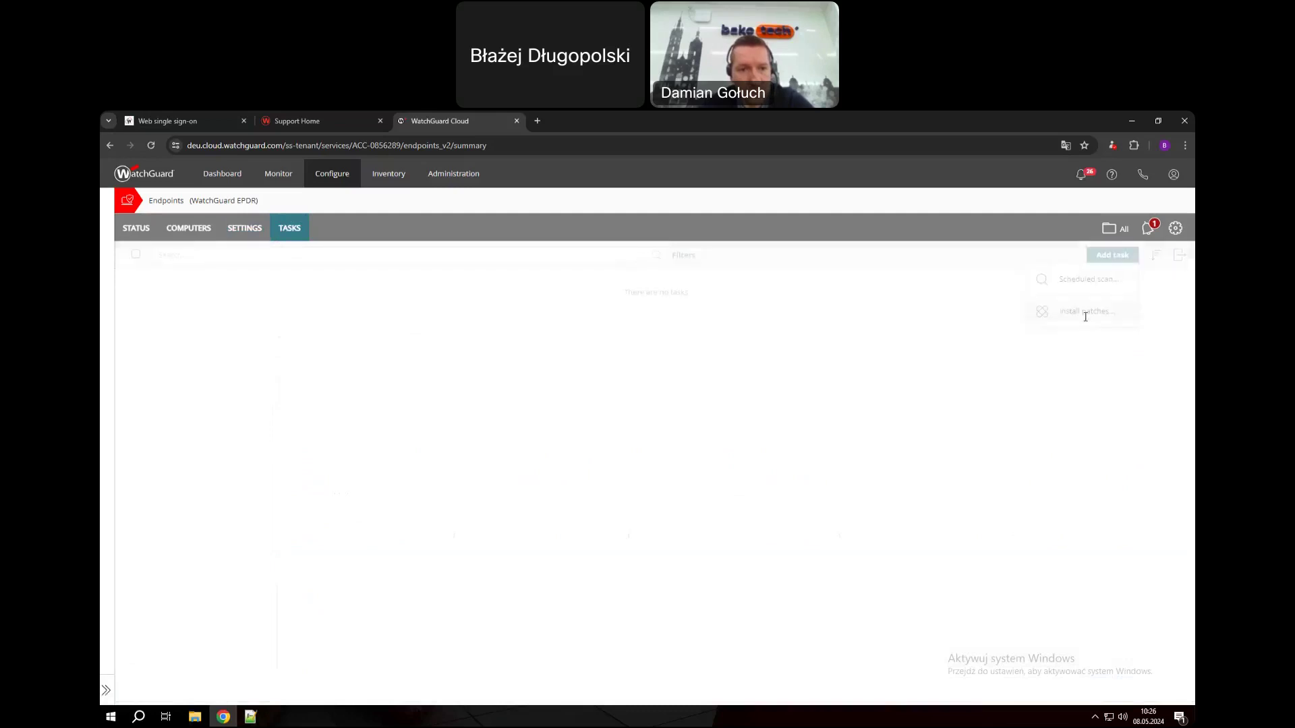
{"action": "scroll", "coordinate": [343, 482], "scroll_direction": "down", "scroll_amount": 2}
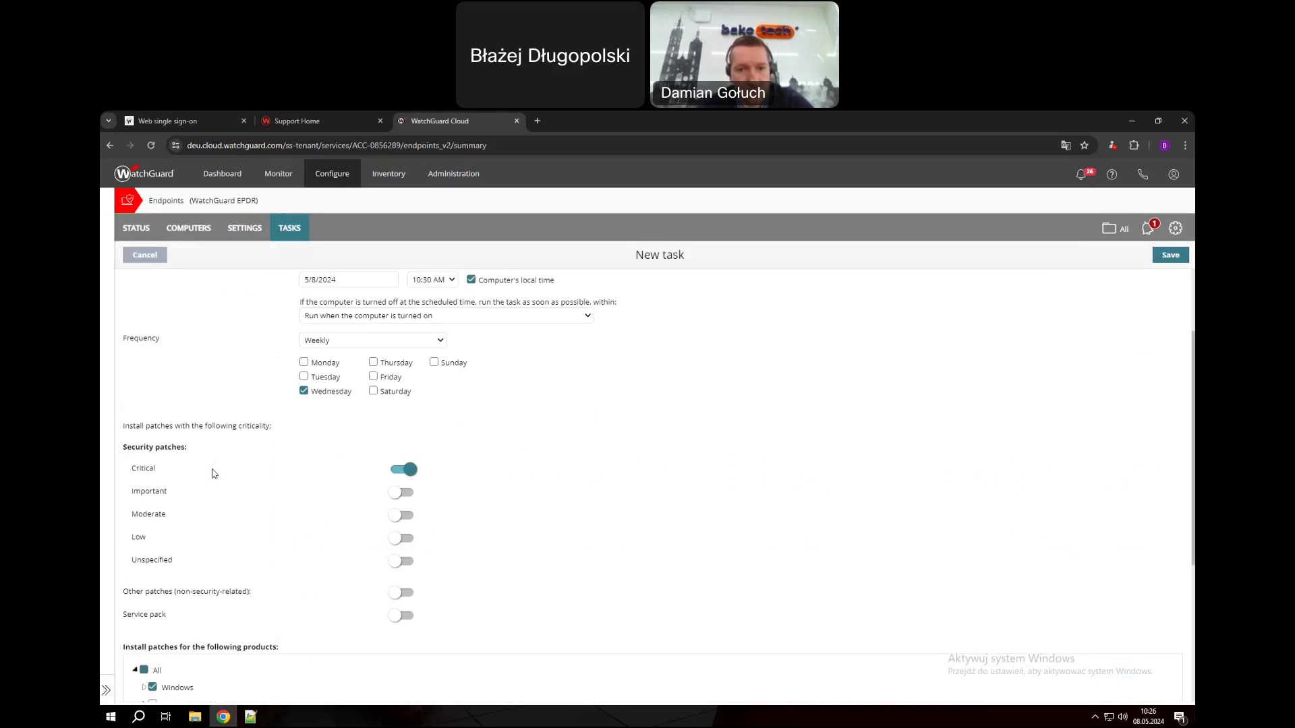
{"action": "scroll", "coordinate": [264, 477], "scroll_direction": "down", "scroll_amount": 4}
Browse the covered products tree, including Windows 7-Zip versions, Linux and macOS
{"action": "left_click", "coordinate": [143, 459]}
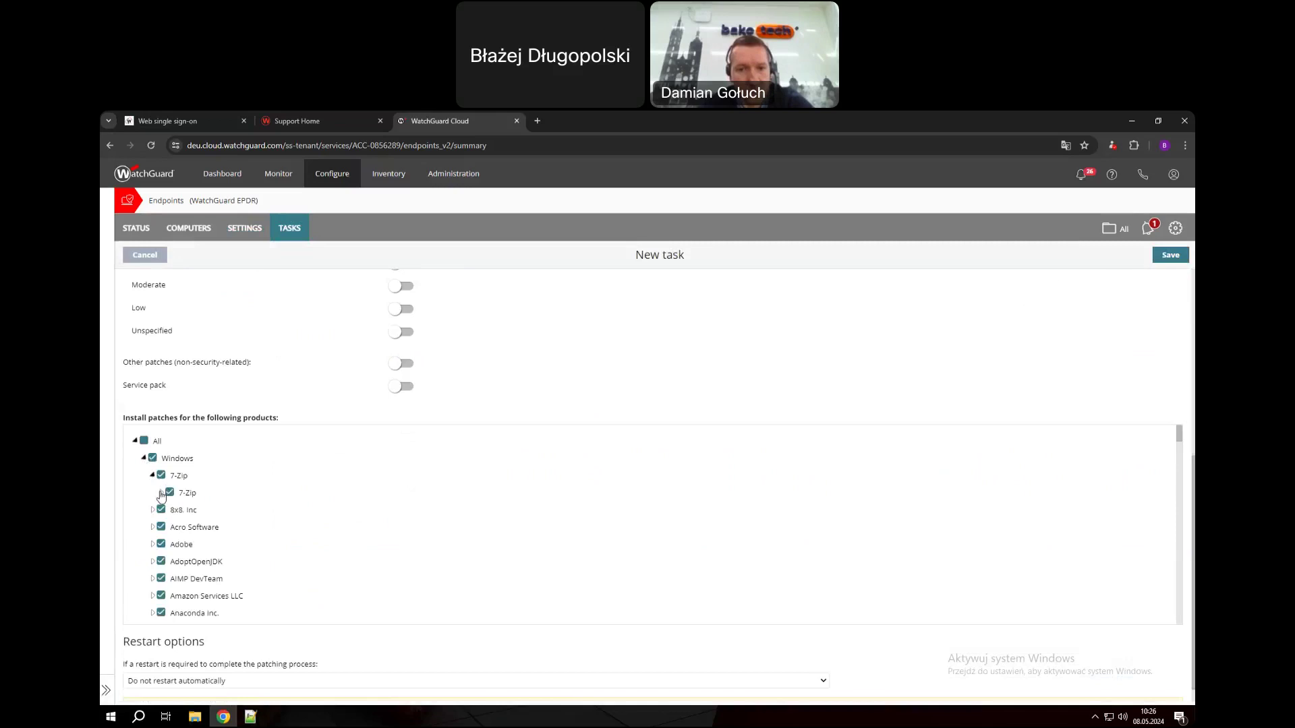
{"action": "left_click", "coordinate": [162, 493]}
{"action": "scroll", "coordinate": [263, 503], "scroll_direction": "down", "scroll_amount": 2}
{"action": "scroll", "coordinate": [203, 574], "scroll_direction": "up", "scroll_amount": 2}
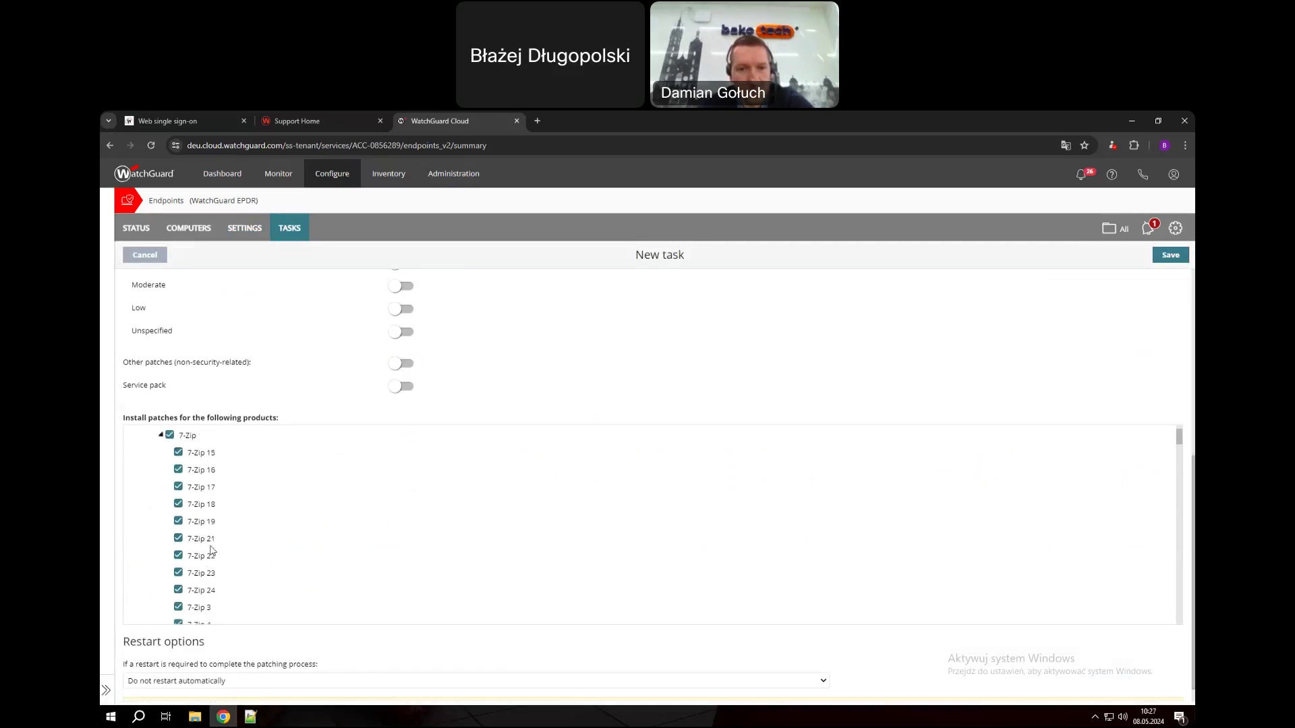
{"action": "scroll", "coordinate": [246, 536], "scroll_direction": "down", "scroll_amount": 3}
{"action": "scroll", "coordinate": [246, 535], "scroll_direction": "up", "scroll_amount": 3}
{"action": "left_click", "coordinate": [161, 494]}
{"action": "left_click", "coordinate": [152, 476]}
{"action": "left_click", "coordinate": [143, 460]}
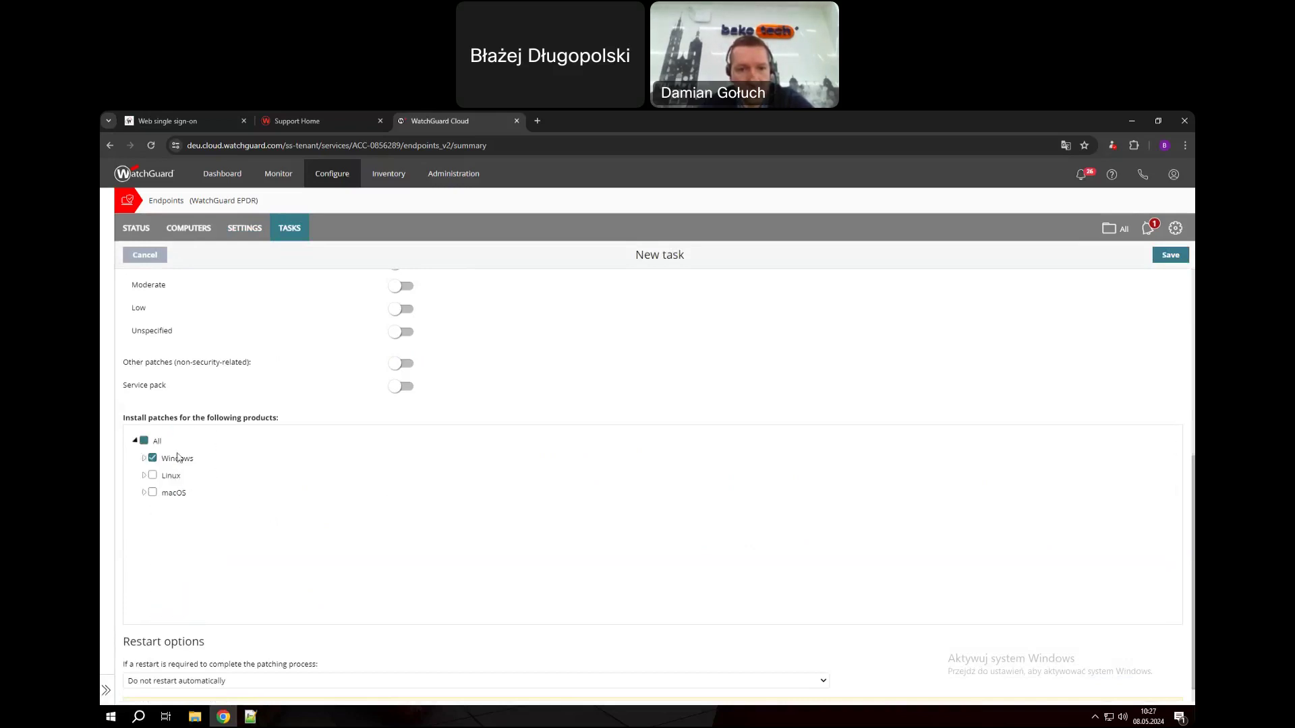
{"action": "left_click", "coordinate": [144, 476]}
{"action": "left_click", "coordinate": [144, 476]}
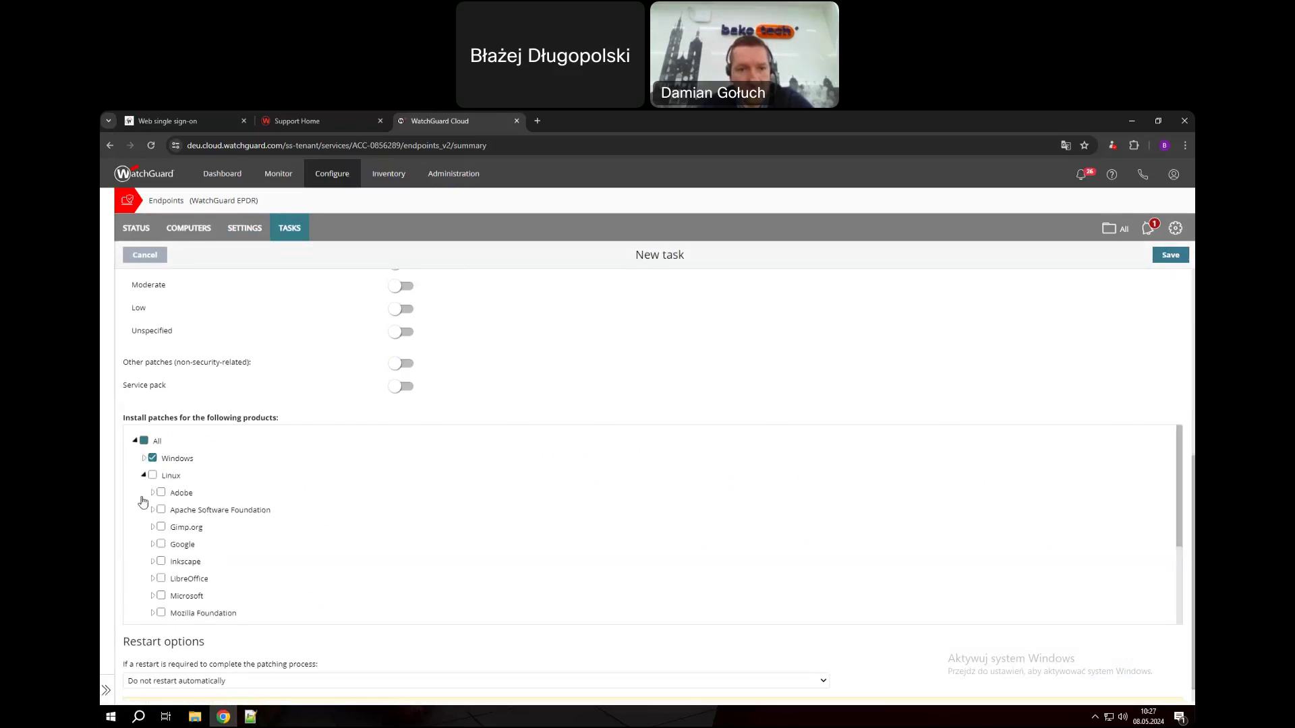
{"action": "left_click", "coordinate": [143, 495]}
{"action": "left_click", "coordinate": [143, 495]}
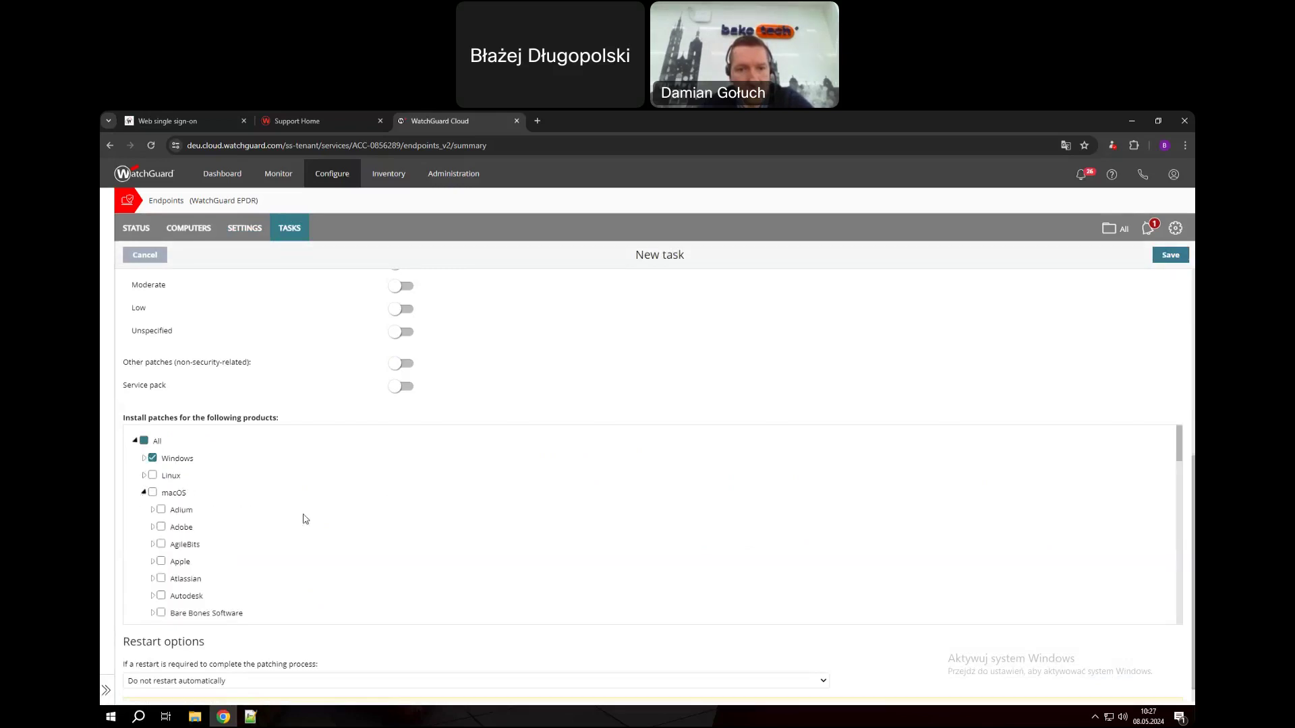
Check the restart options after patching and keep no automatic restart
{"action": "scroll", "coordinate": [301, 530], "scroll_direction": "down", "scroll_amount": 1}
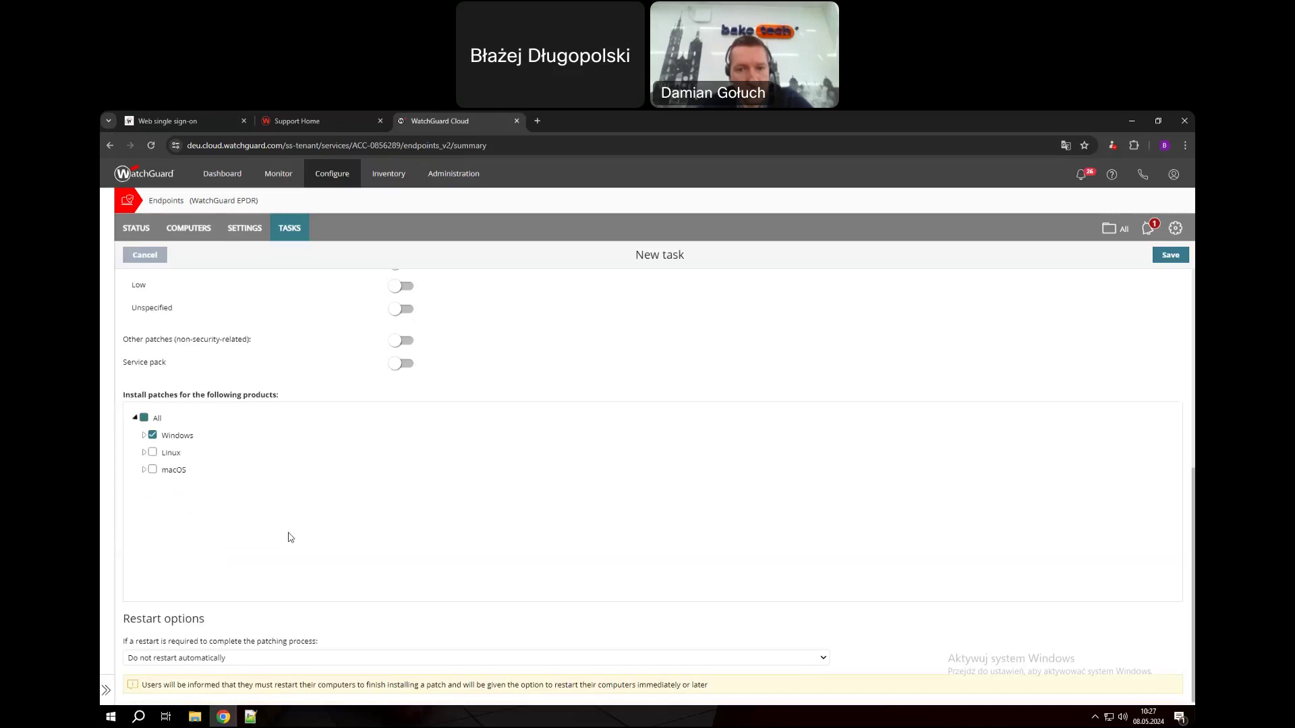
{"action": "left_click", "coordinate": [201, 659]}
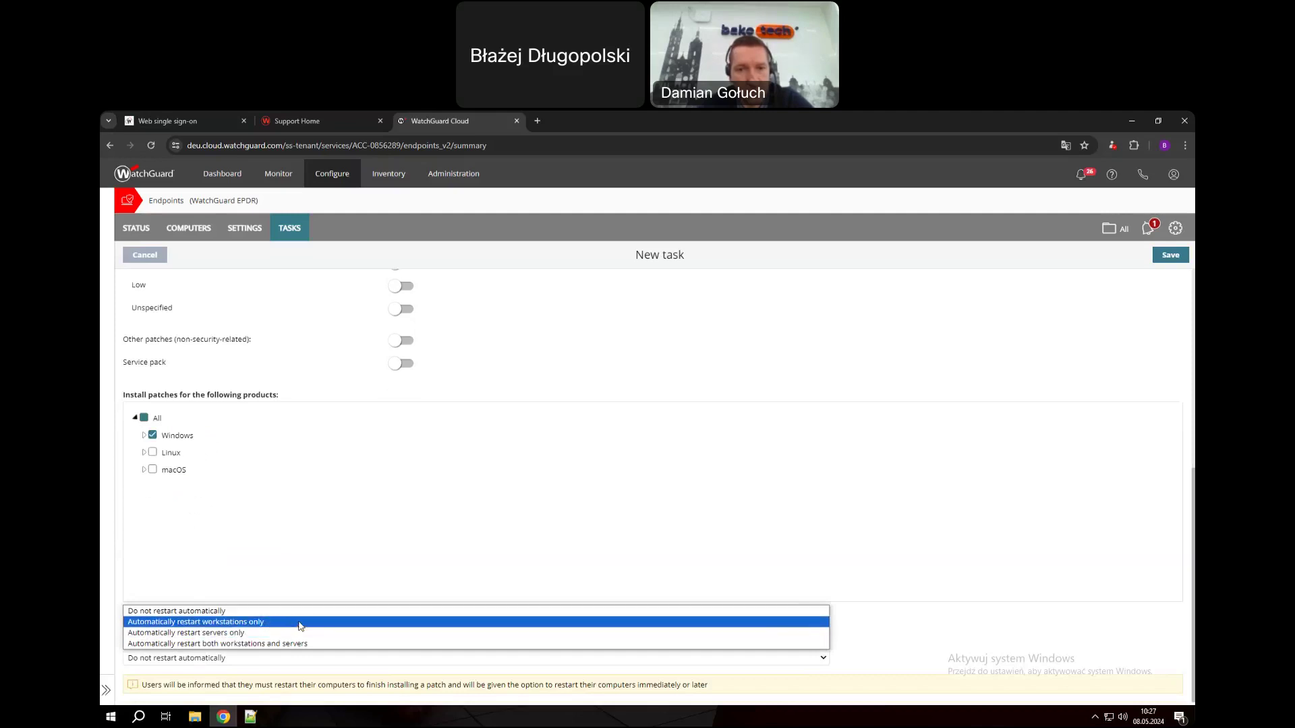
{"action": "left_click", "coordinate": [266, 611]}
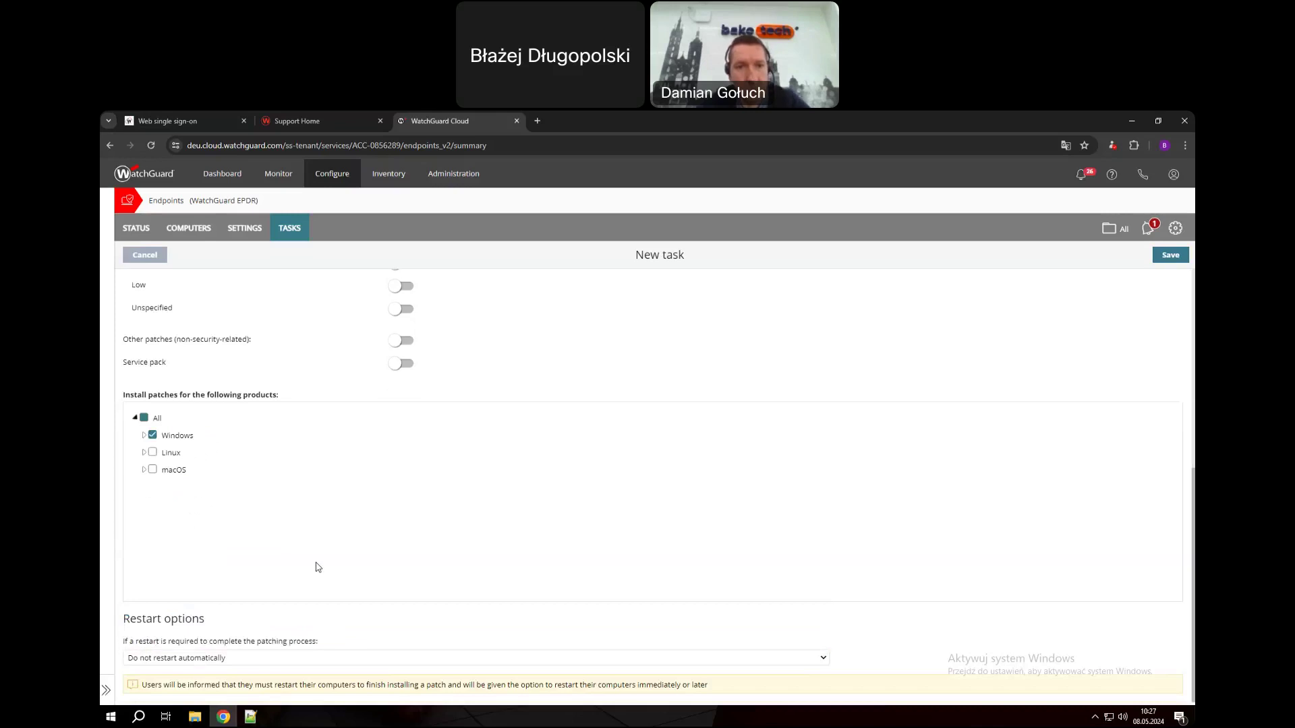
{"action": "scroll", "coordinate": [416, 579], "scroll_direction": "up", "scroll_amount": 5}
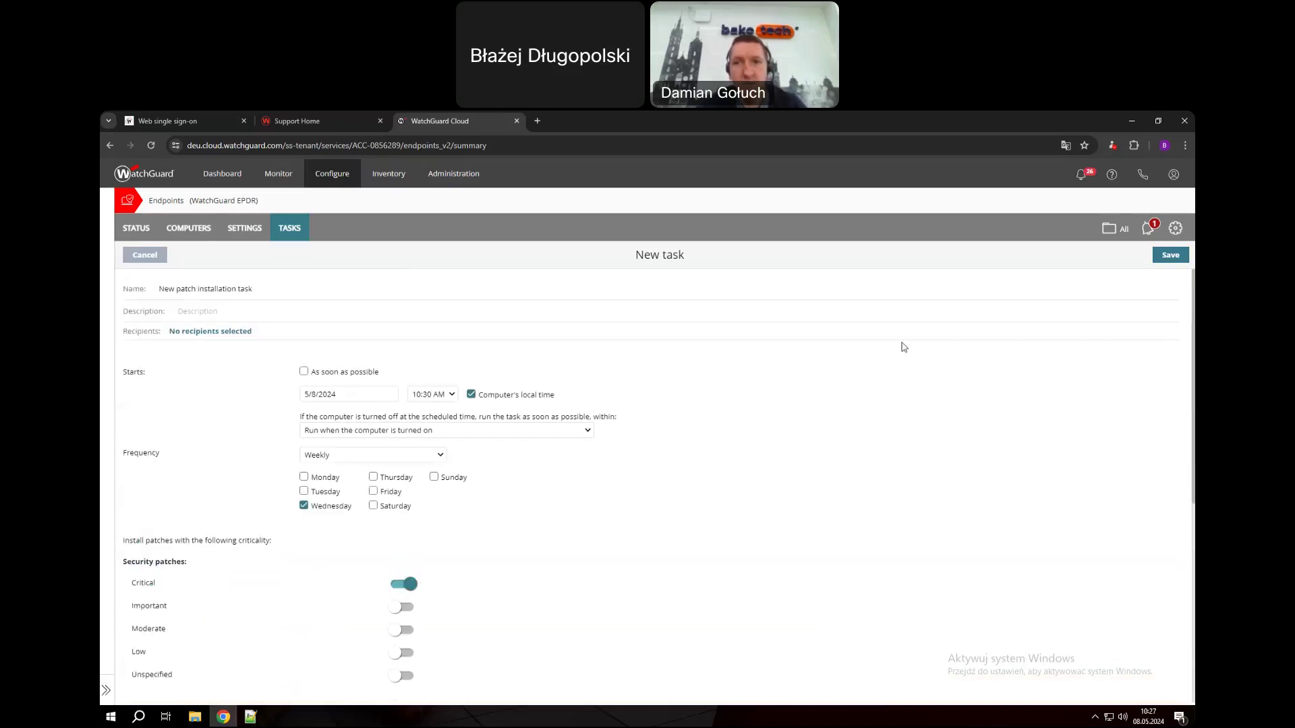
Go to the COMPUTERS list of eight endpoints and show the password manager's private saved logins
{"action": "left_click", "coordinate": [185, 229]}
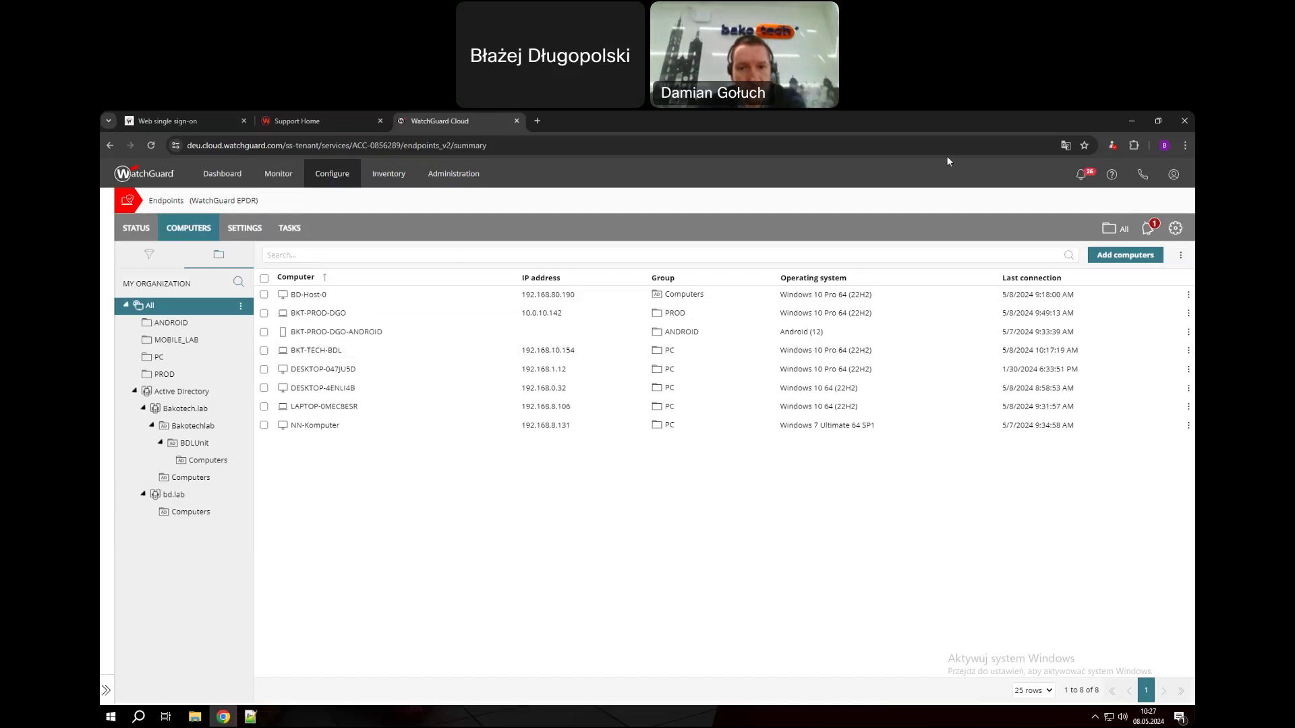
{"action": "left_click", "coordinate": [1113, 145]}
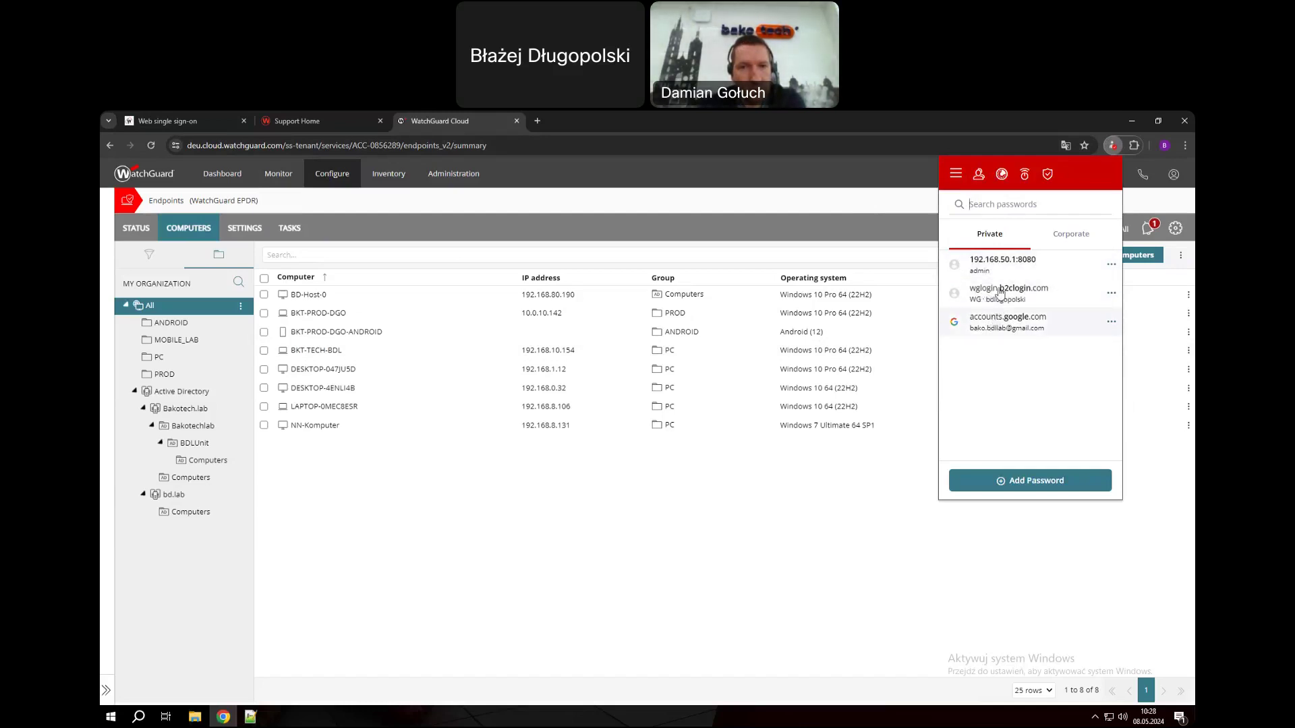
View the Corporate login entry, then open the AuthPoint Summary under Configure
{"action": "left_click", "coordinate": [1072, 234]}
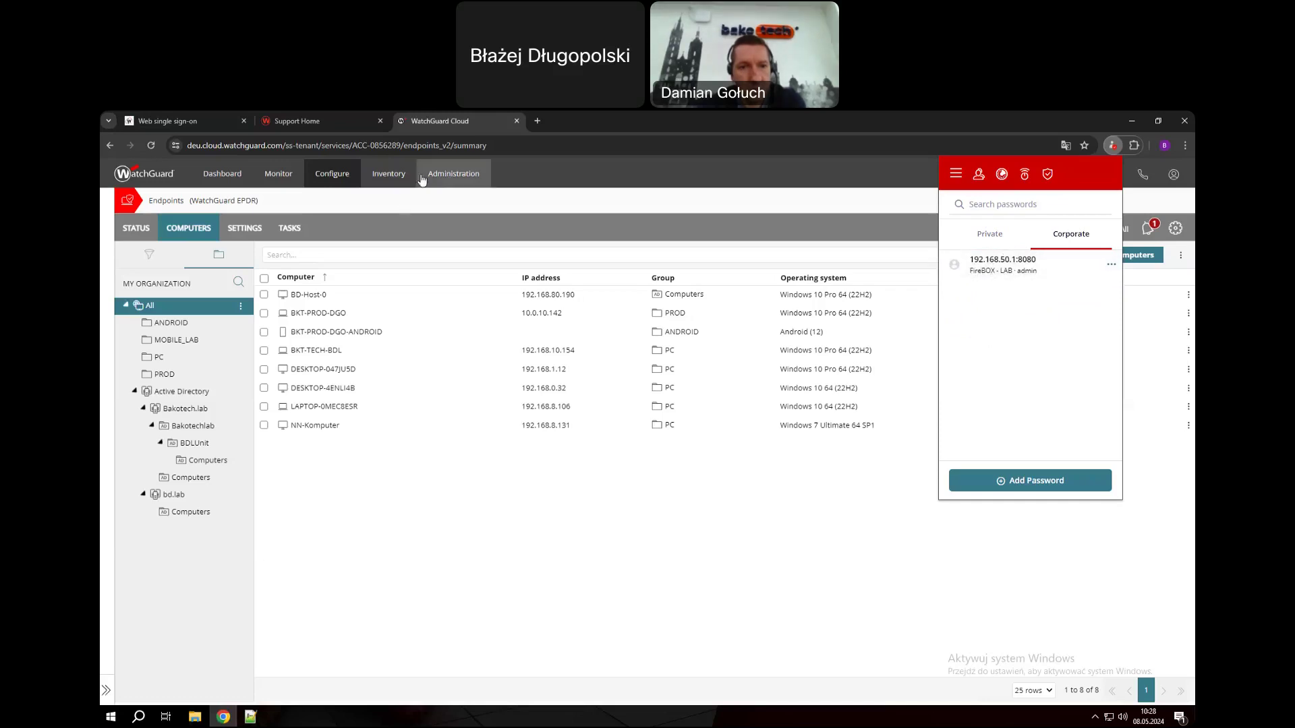
{"action": "left_click", "coordinate": [344, 177]}
{"action": "left_click", "coordinate": [345, 316]}
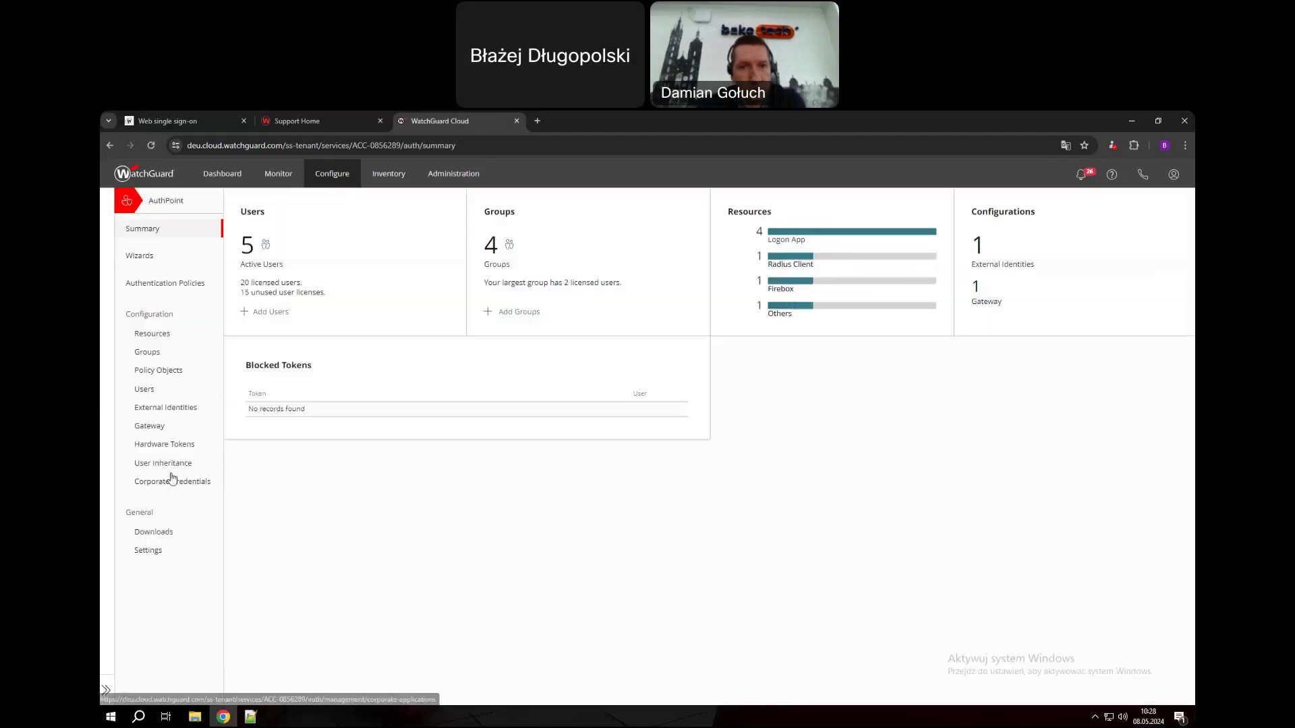
Copy the FireBOX - LAB password from Corporate Credentials and open 192.168.50.1:8080 in a new tab
{"action": "left_click", "coordinate": [172, 480]}
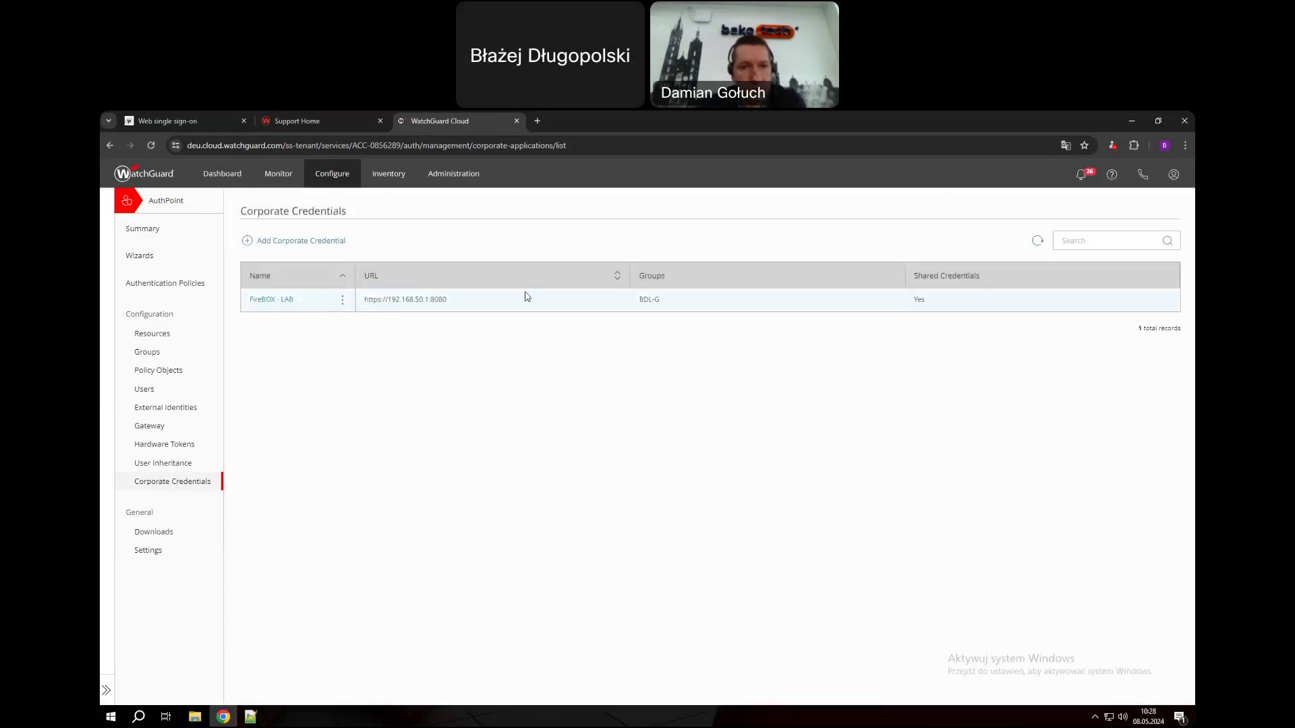
{"action": "left_click", "coordinate": [1113, 148]}
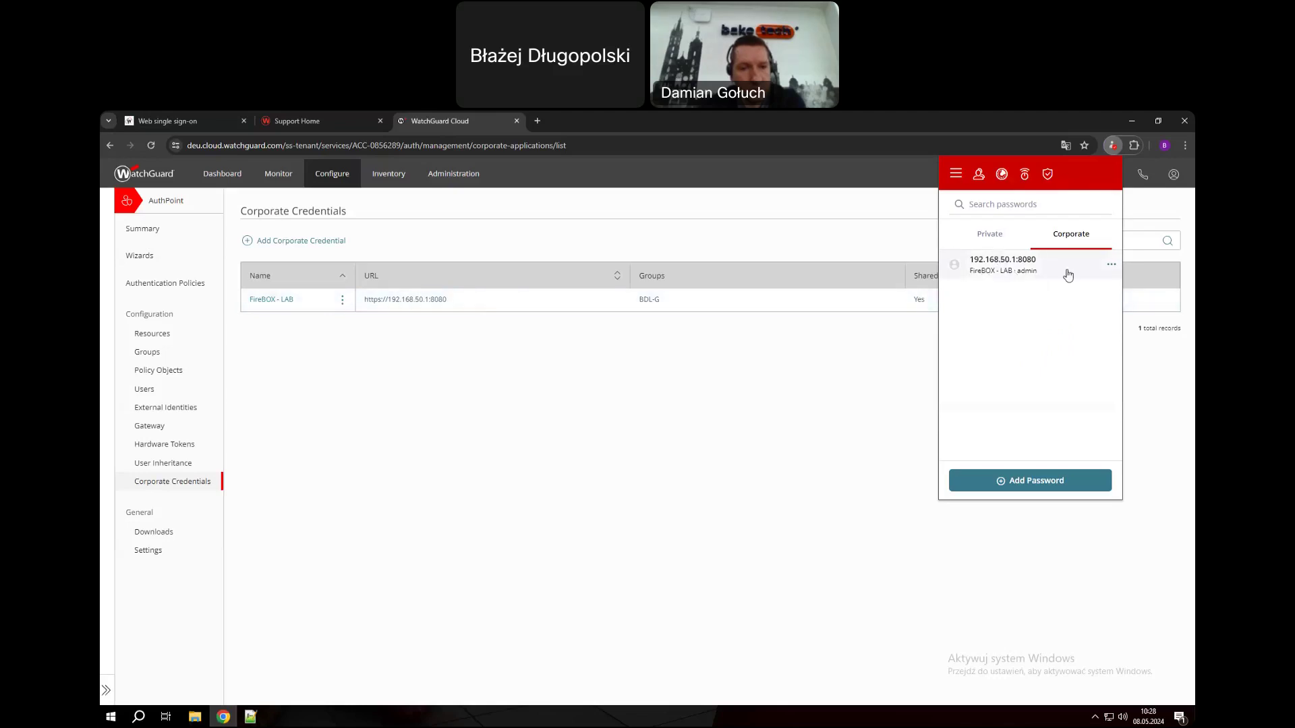
{"action": "left_click", "coordinate": [1111, 265]}
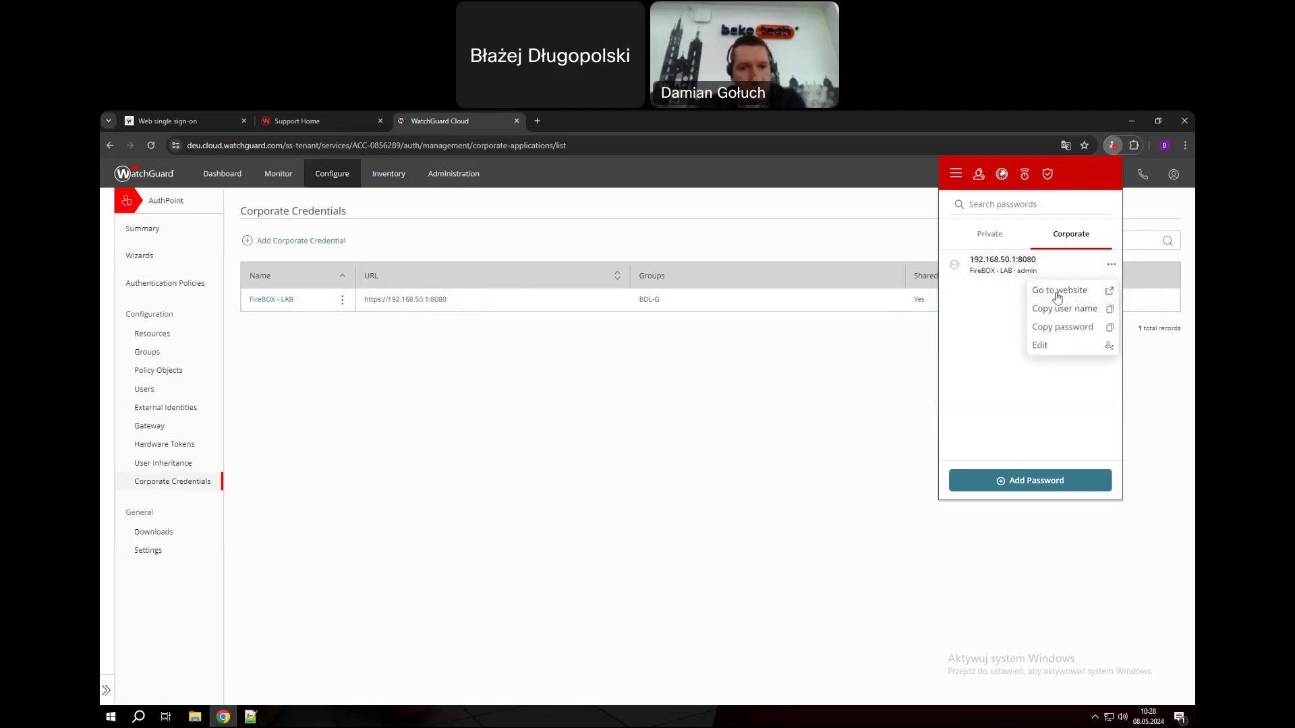
{"action": "left_click", "coordinate": [1046, 330]}
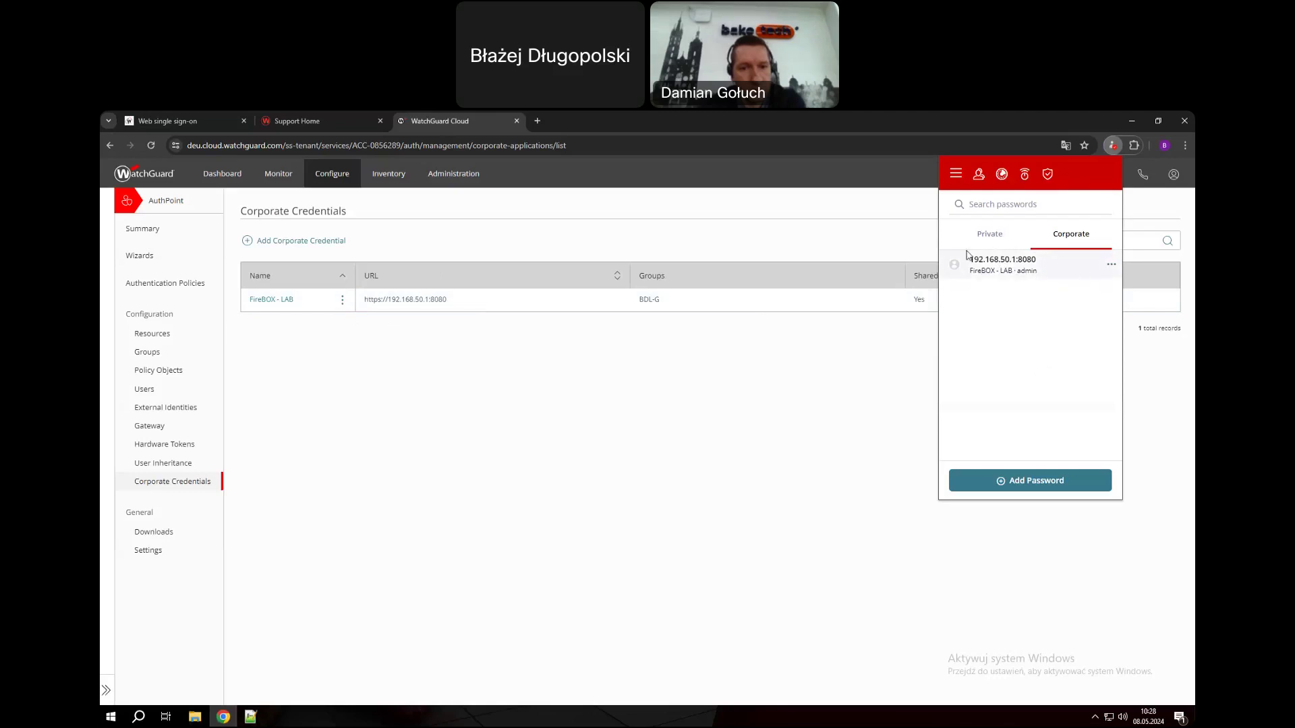
{"action": "left_click", "coordinate": [993, 234]}
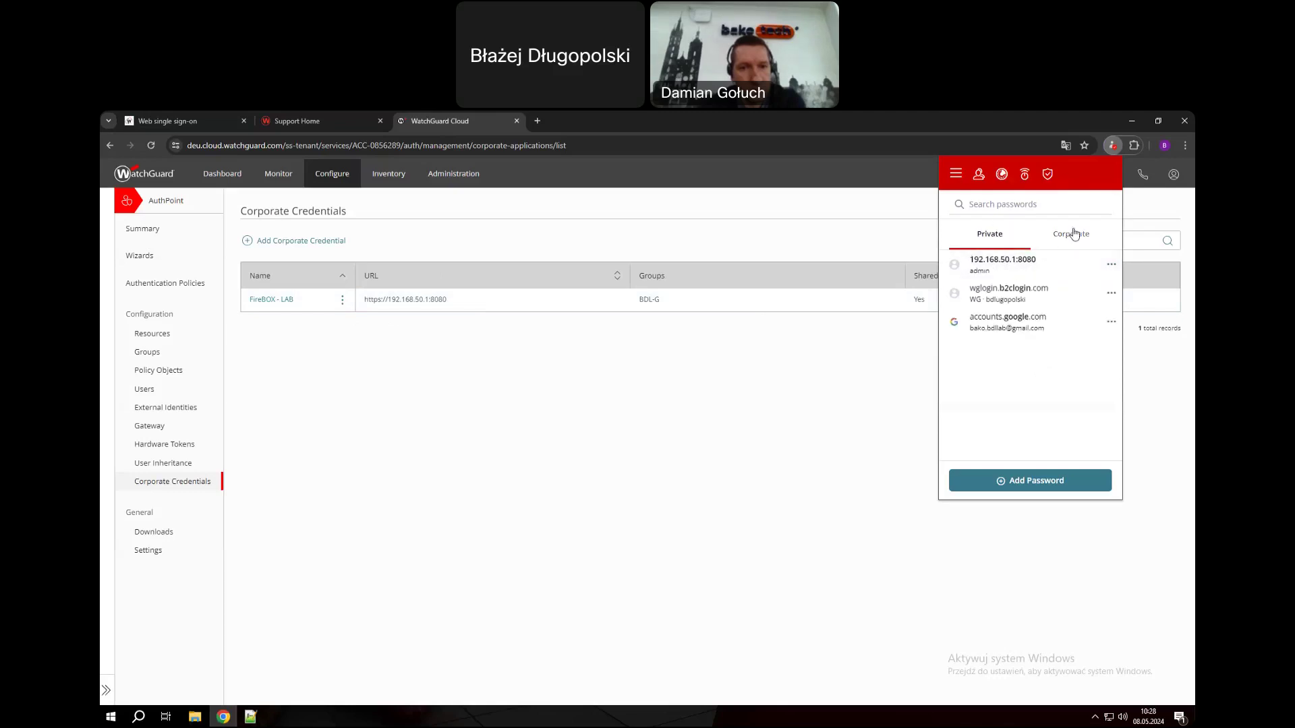
{"action": "left_click", "coordinate": [1005, 265]}
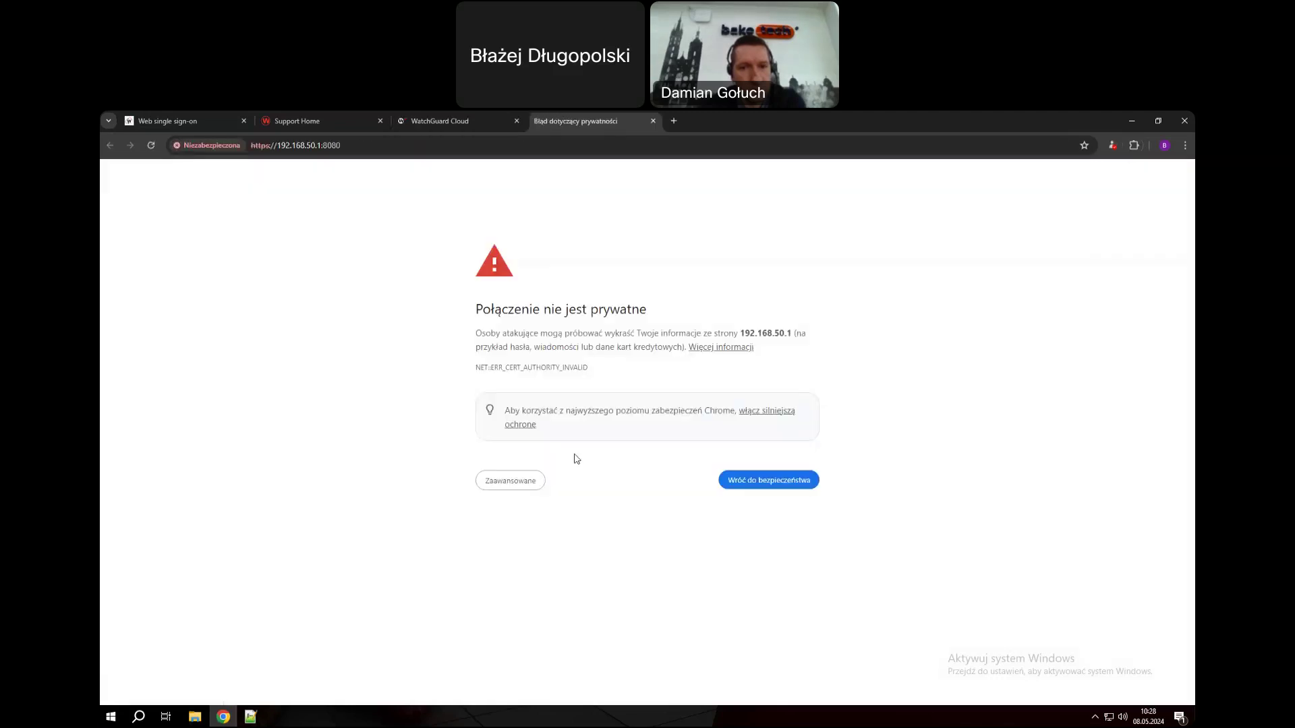
Get past the certificate warning, log in to the Firebox, and show the FireBOX - LAB corporate credential
{"action": "left_click", "coordinate": [537, 483]}
{"action": "left_click", "coordinate": [551, 570]}
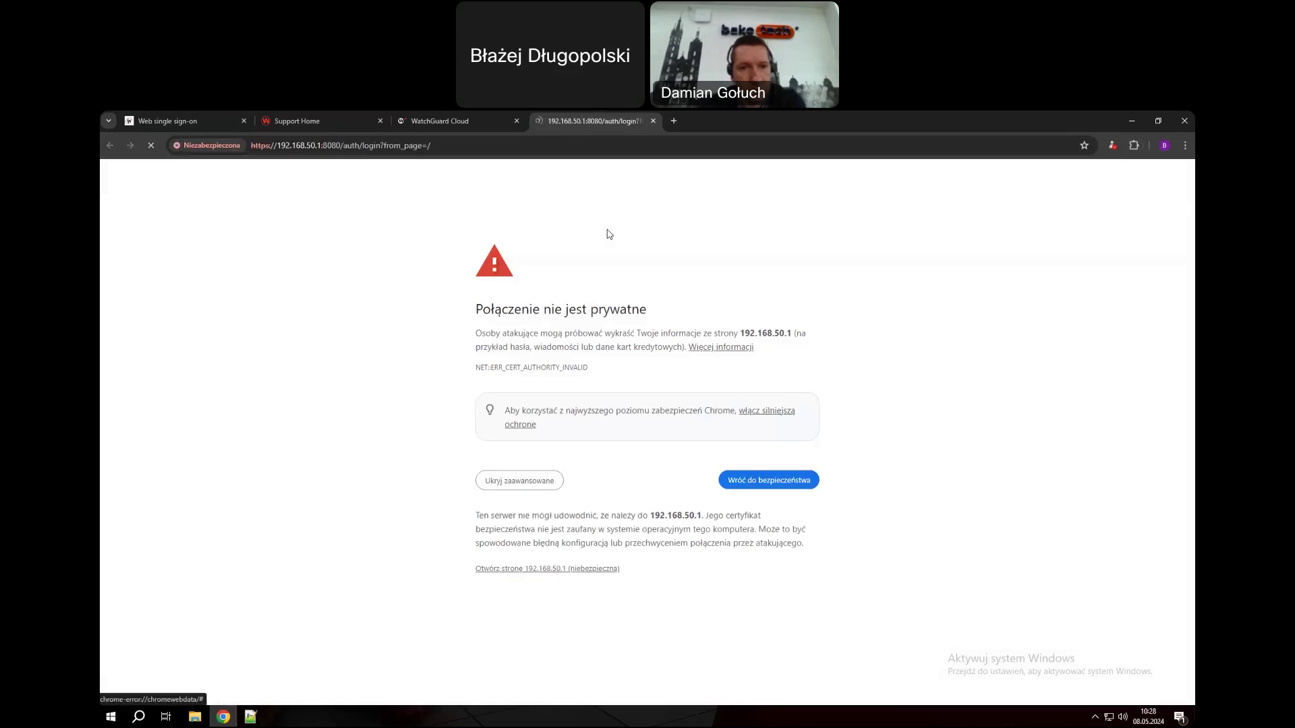
{"action": "key", "text": "Return"}
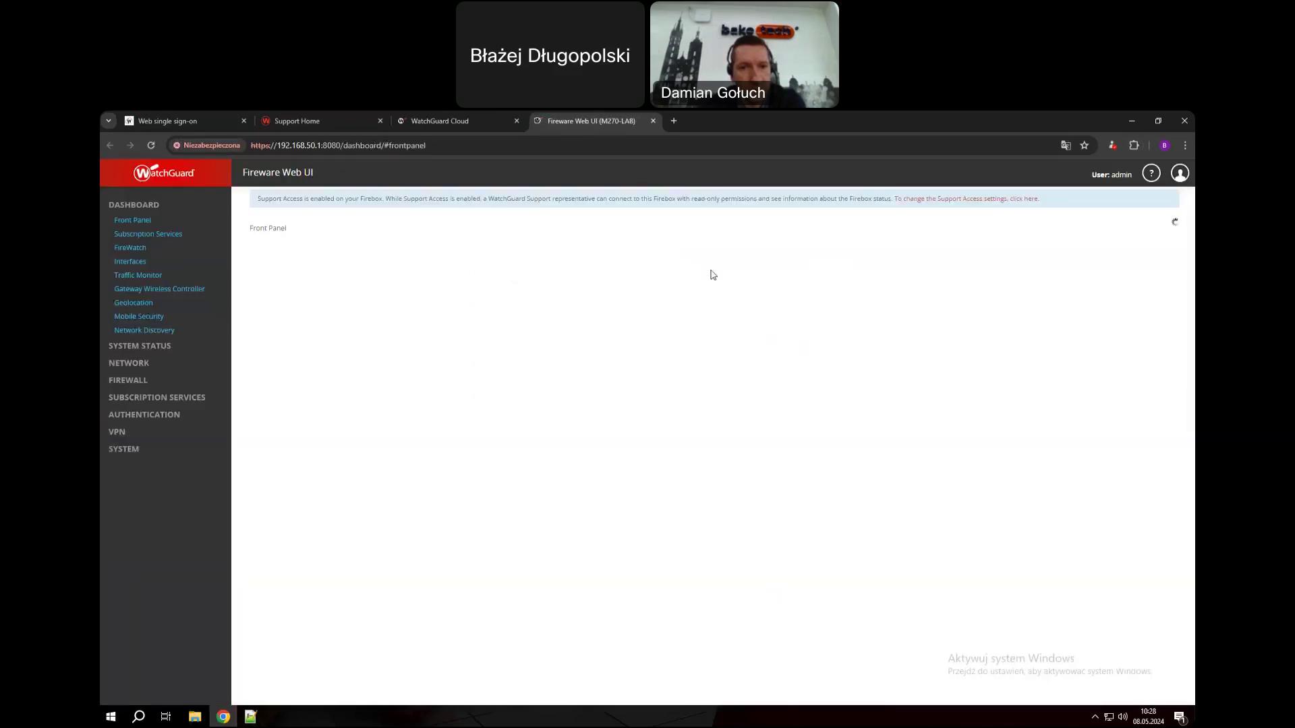
{"action": "left_click", "coordinate": [1113, 145]}
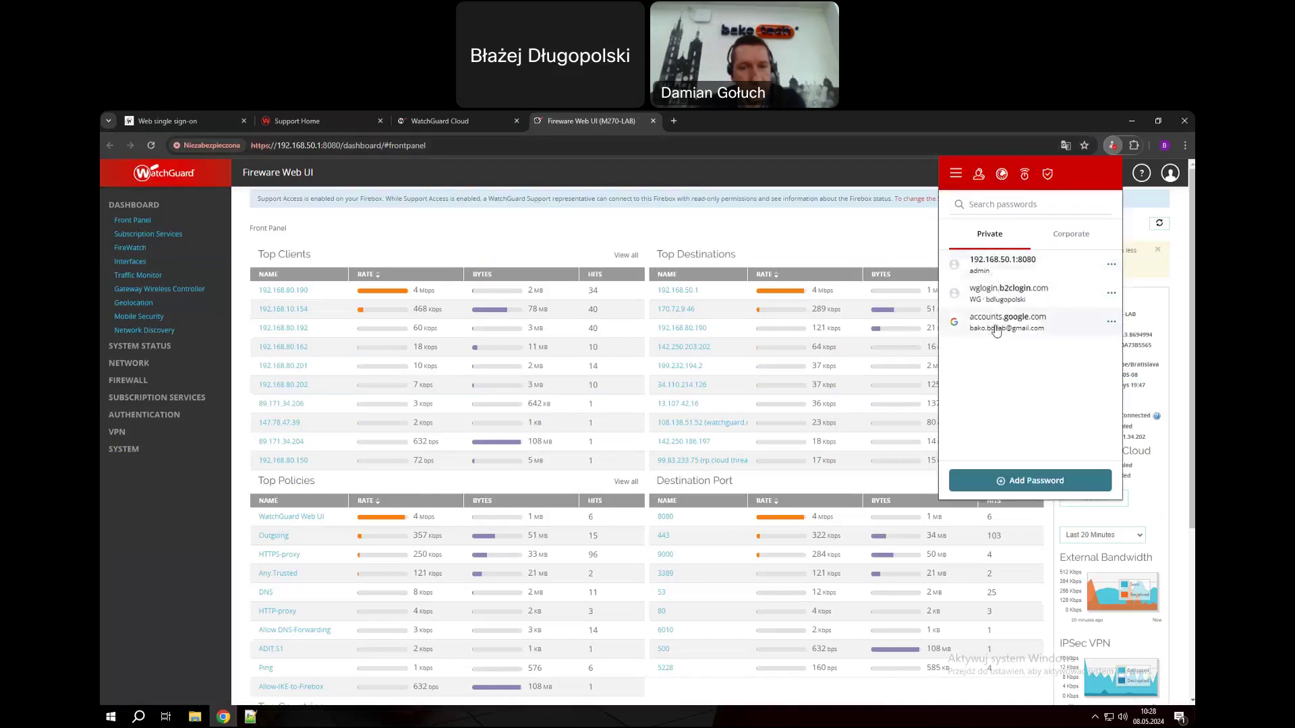
{"action": "left_click", "coordinate": [1044, 242]}
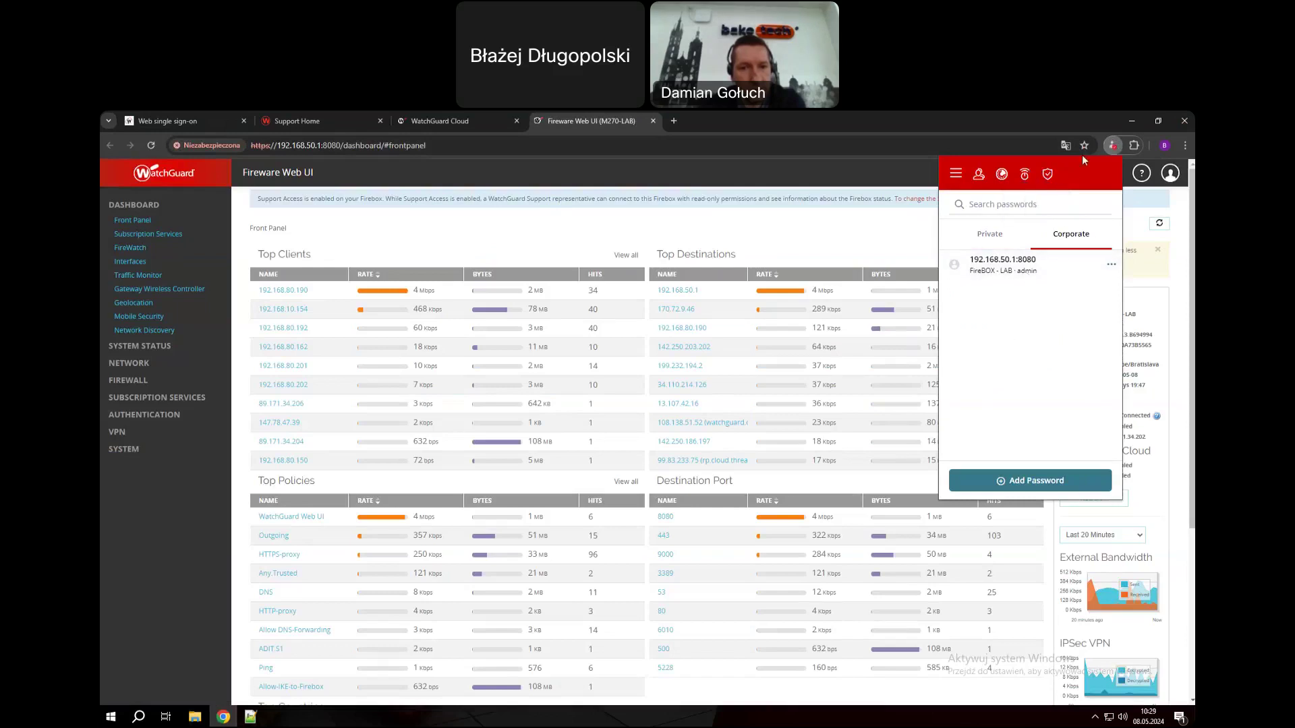
Run the leaked passwords report showing 0 of 3 leaked, then restore the browser window
{"action": "left_click", "coordinate": [1047, 174]}
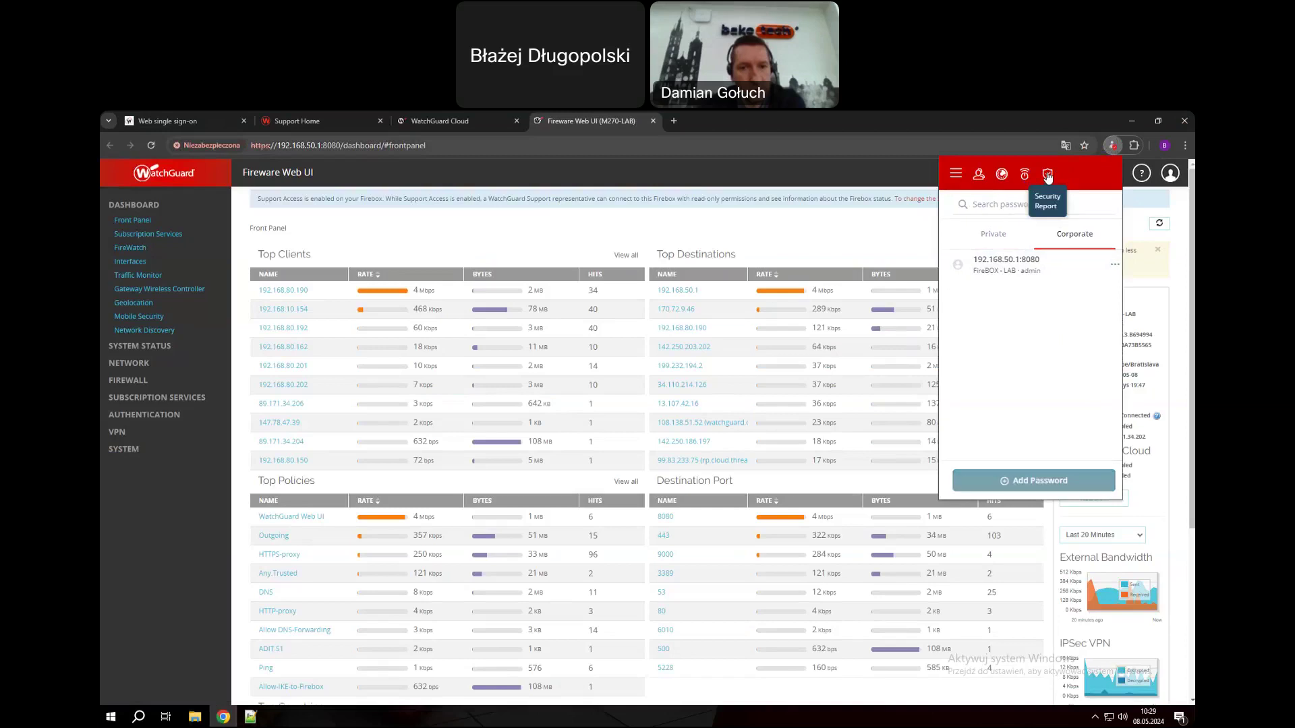
{"action": "left_click_drag", "start_coordinate": [1020, 238], "coordinate": [997, 208]}
{"action": "left_click", "coordinate": [1037, 241]}
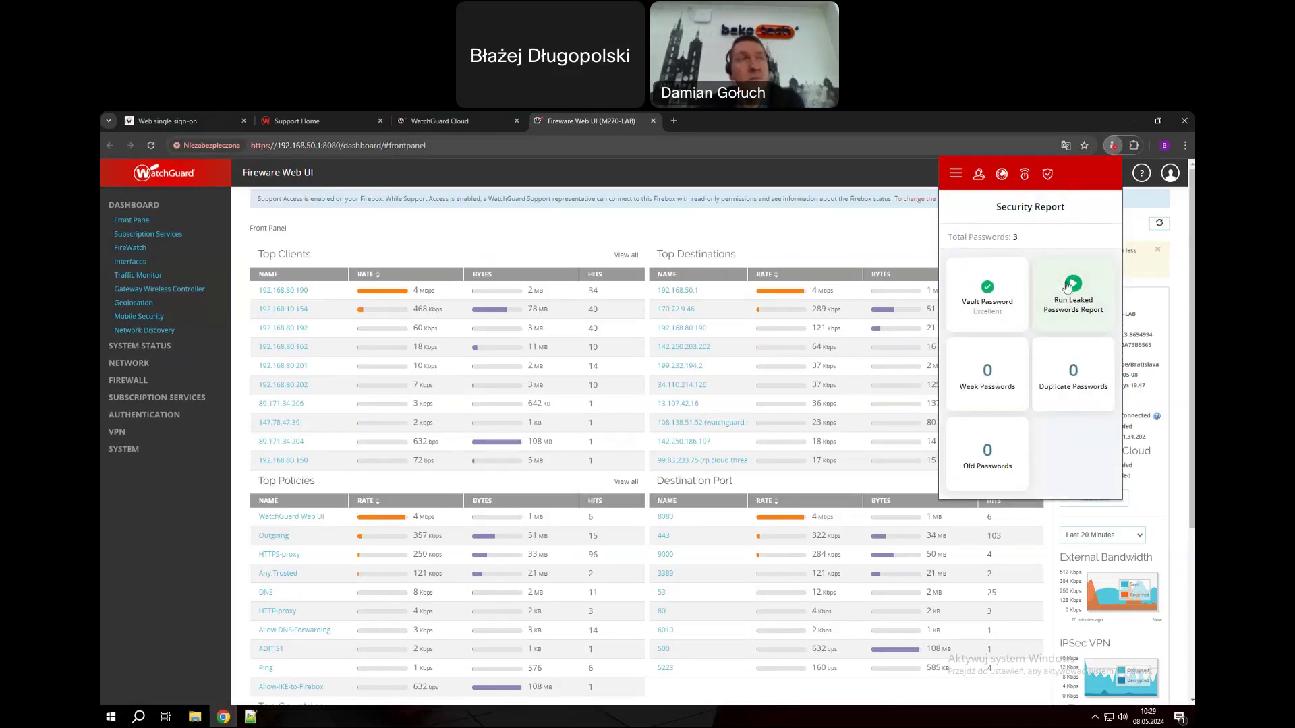
{"action": "left_click", "coordinate": [1078, 289]}
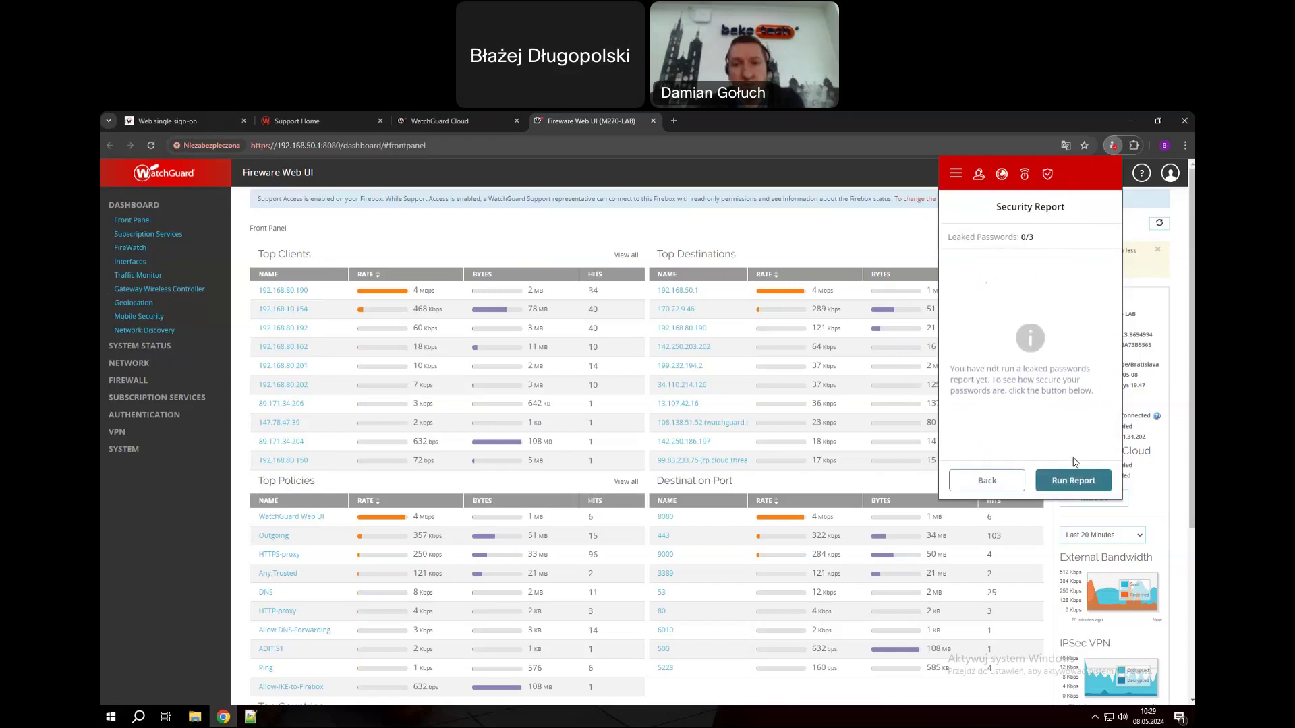
{"action": "left_click", "coordinate": [1086, 481]}
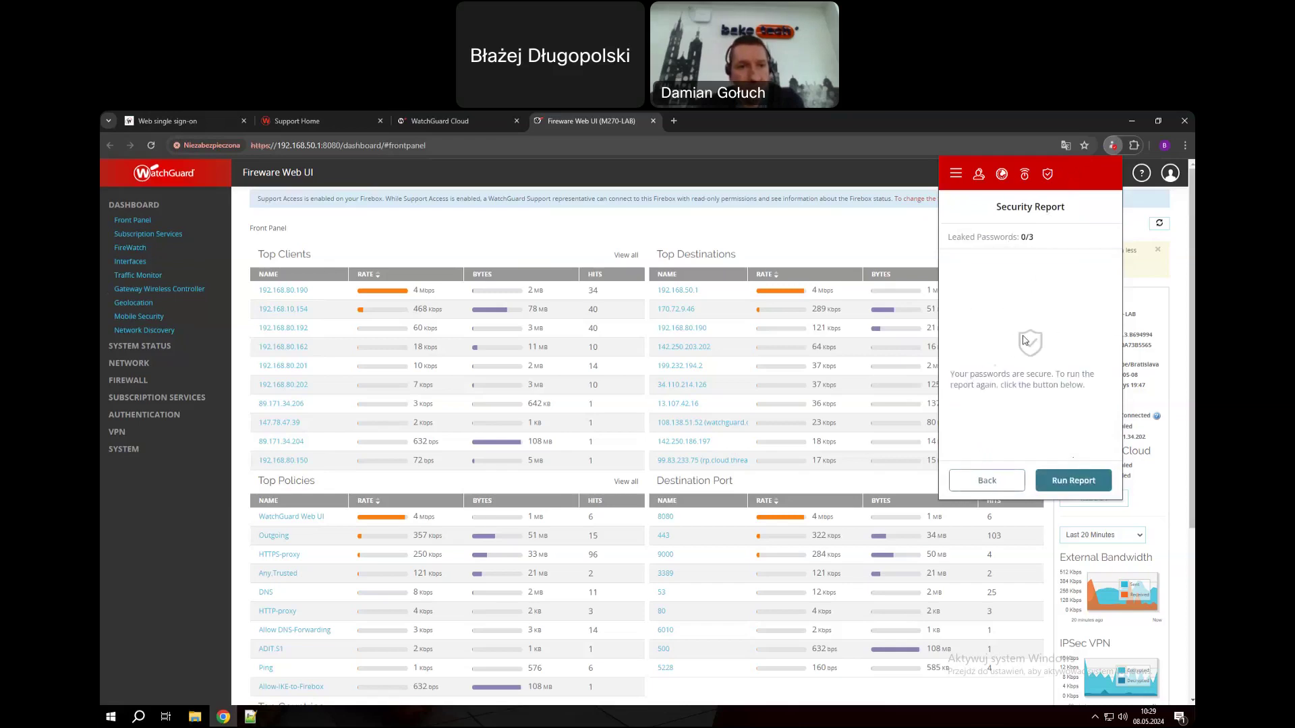
{"action": "left_click_drag", "start_coordinate": [951, 380], "coordinate": [1057, 379]}
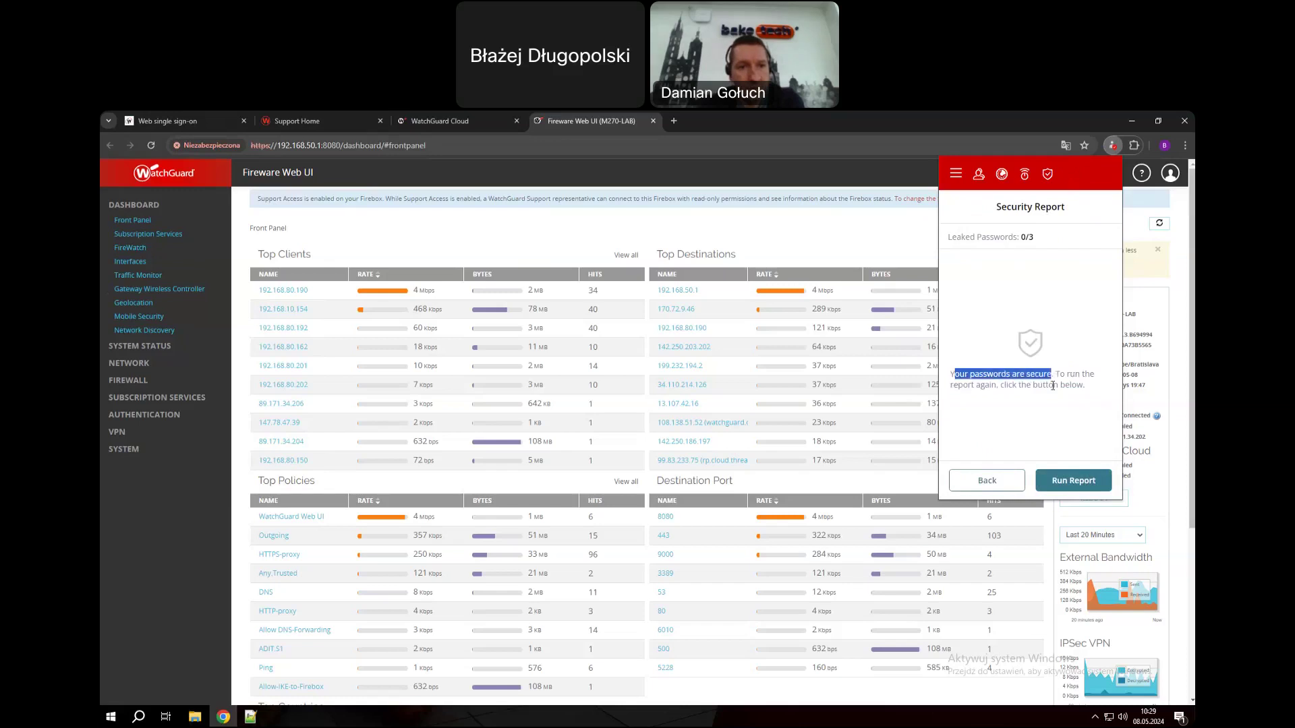
{"action": "left_click", "coordinate": [1053, 406]}
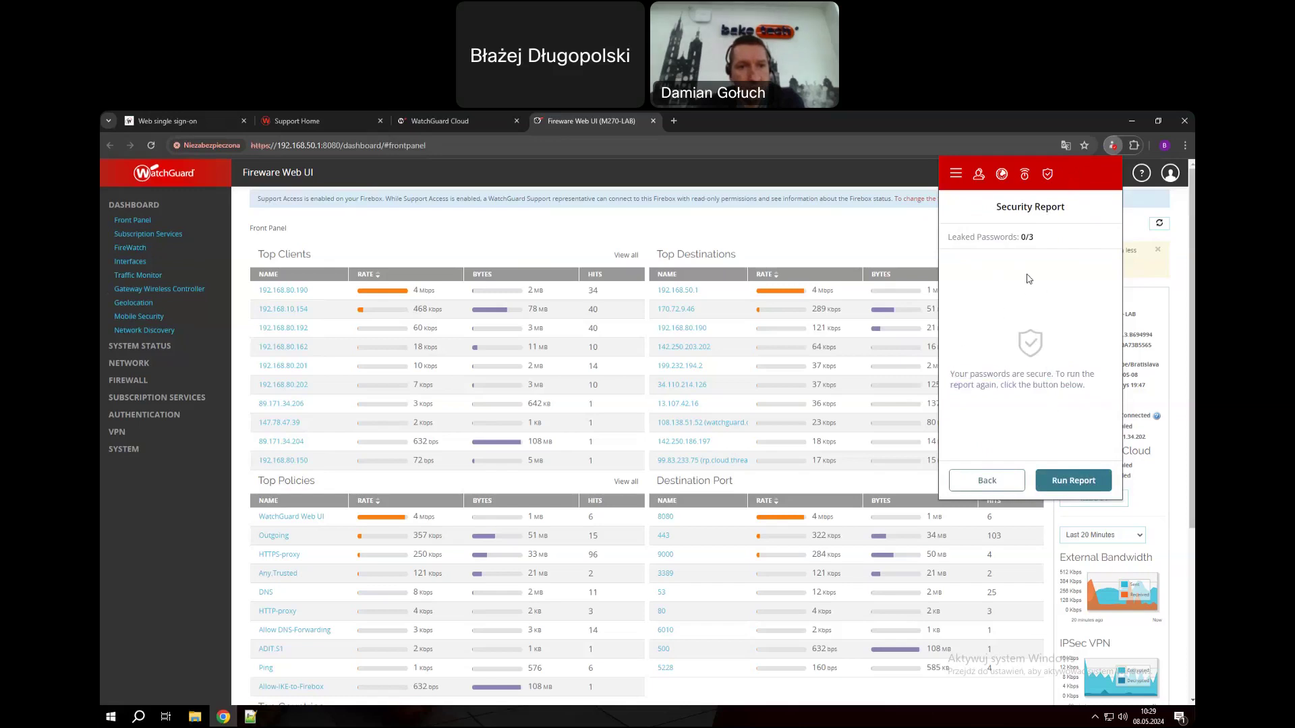
{"action": "left_click", "coordinate": [844, 254]}
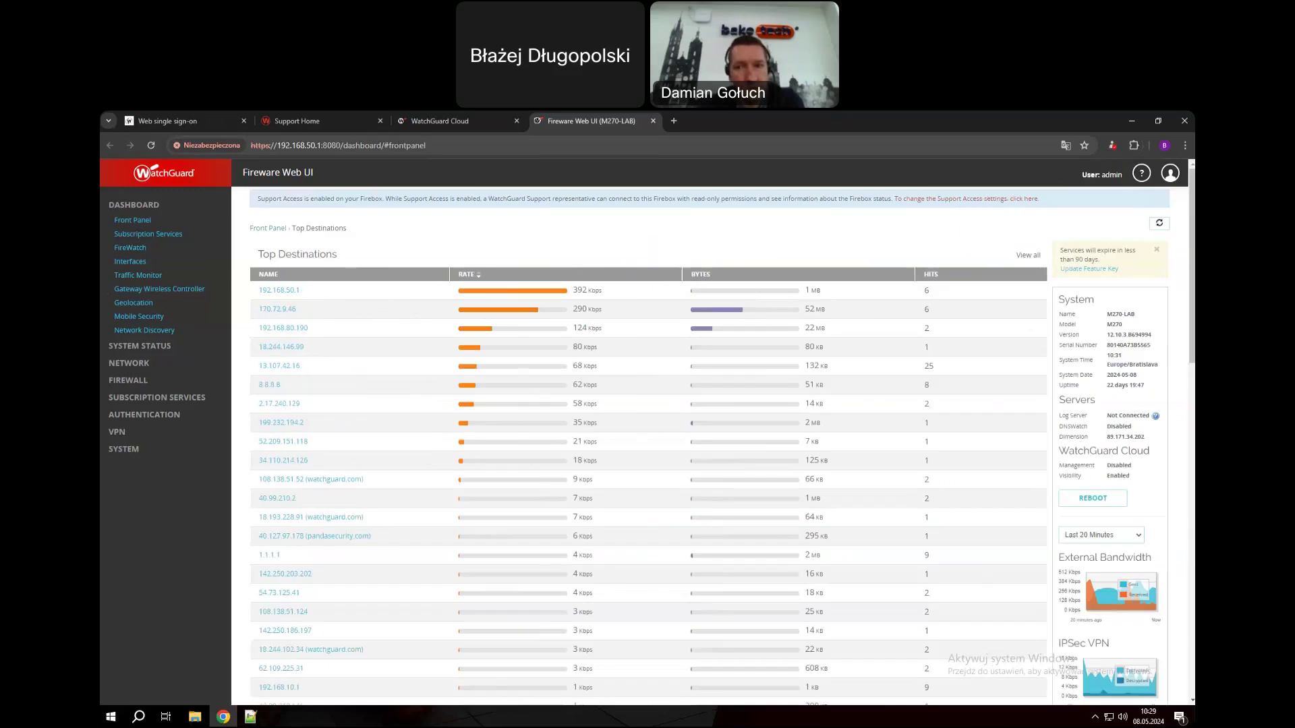
{"action": "double_click", "coordinate": [803, 121]}
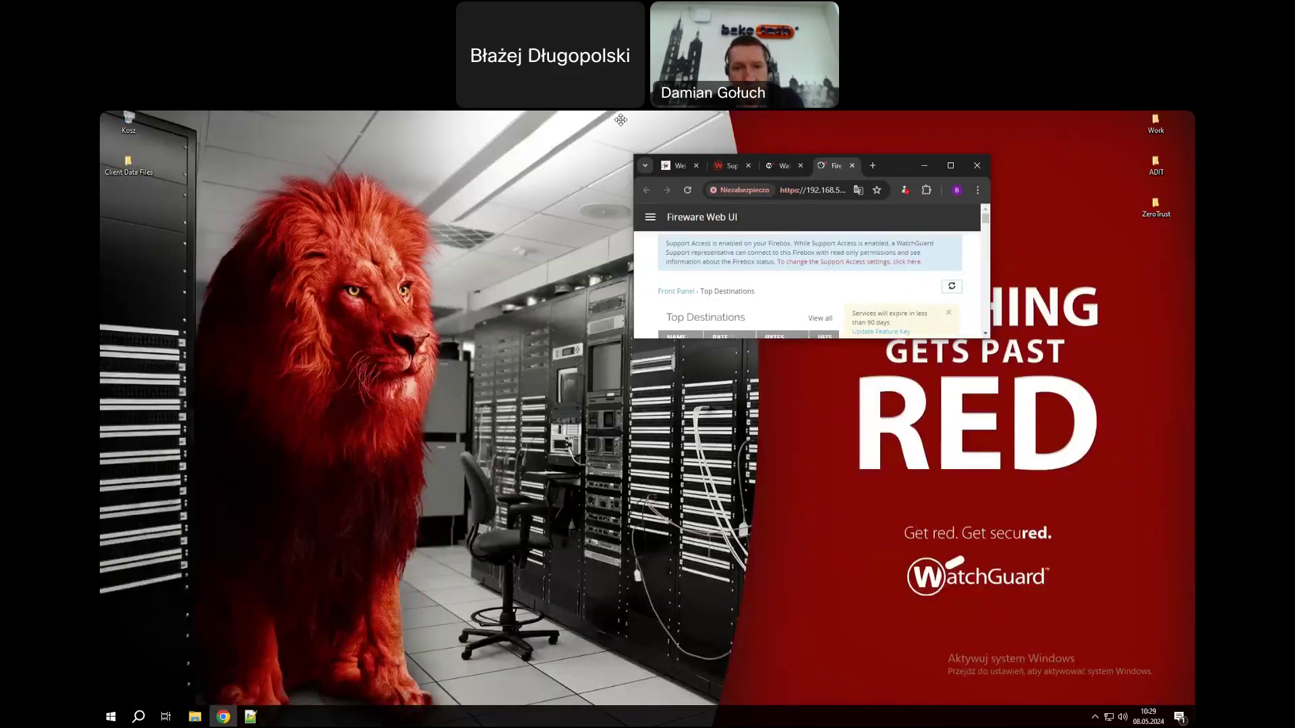
Maximize Chrome and run an Administration > Dark Web Scan on bakotech.com
{"action": "left_click", "coordinate": [941, 167]}
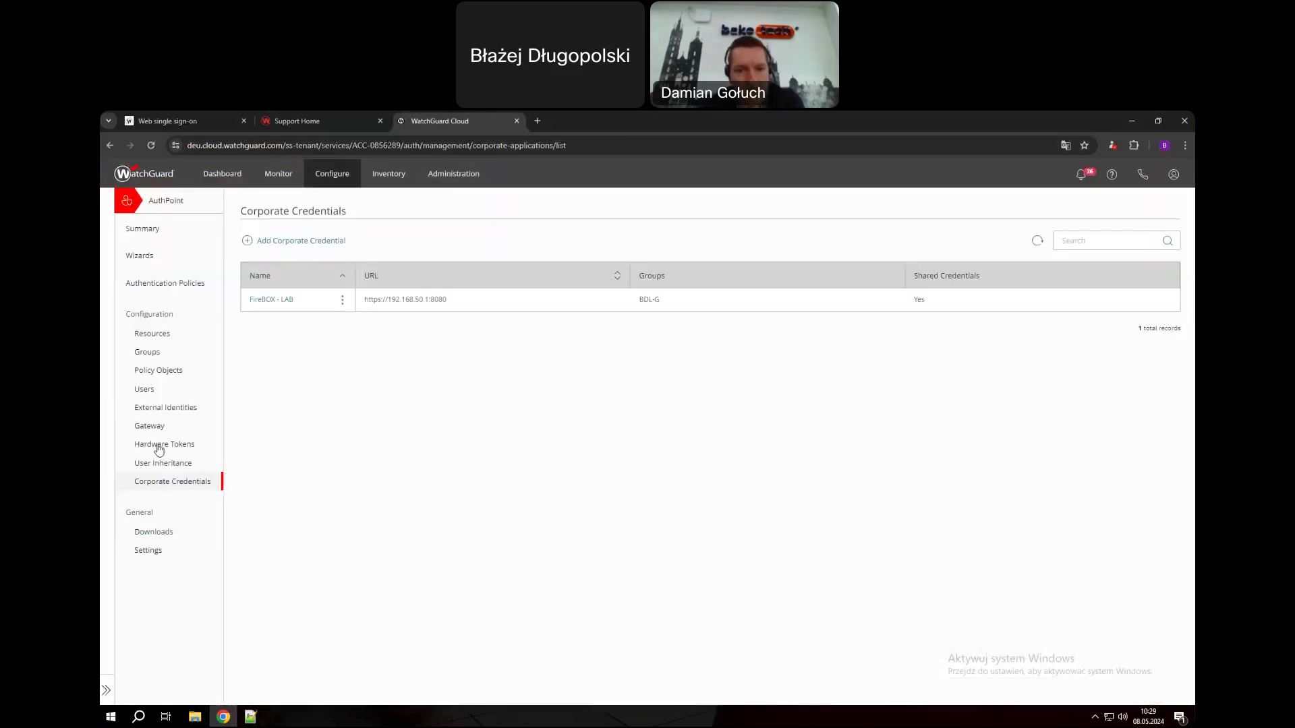
{"action": "left_click", "coordinate": [454, 173]}
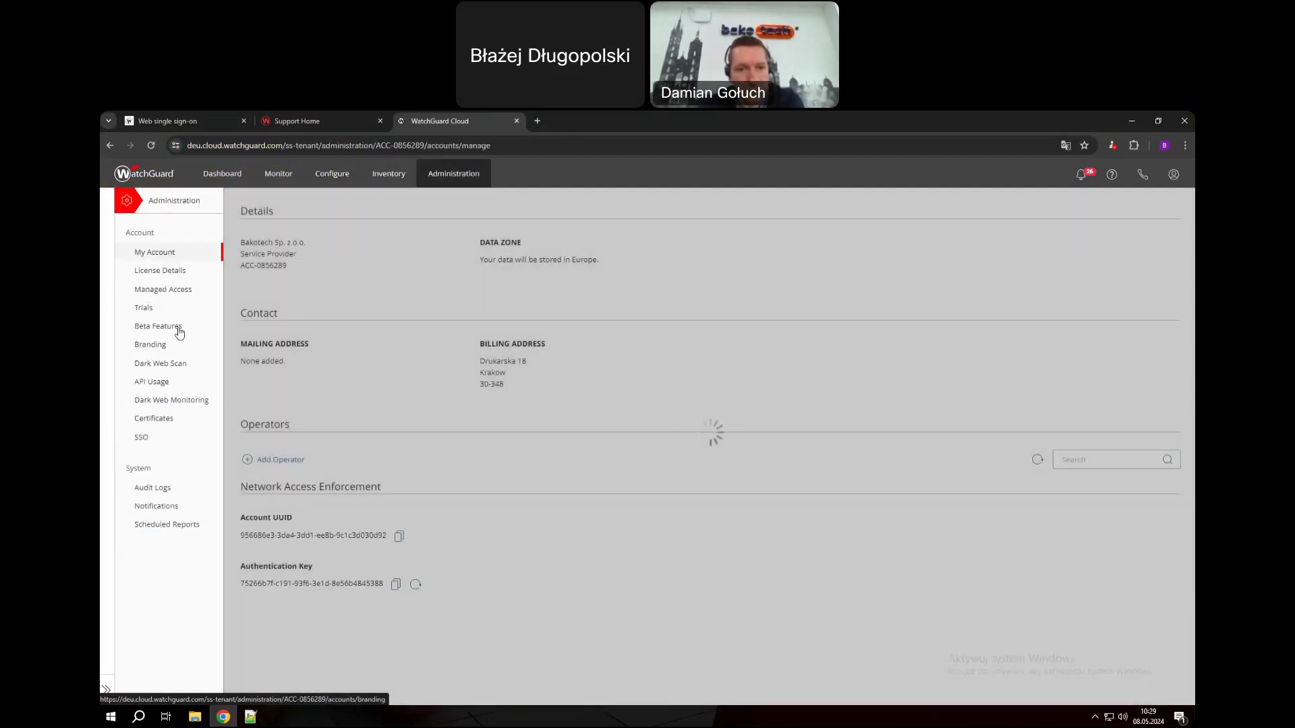
{"action": "left_click", "coordinate": [162, 365]}
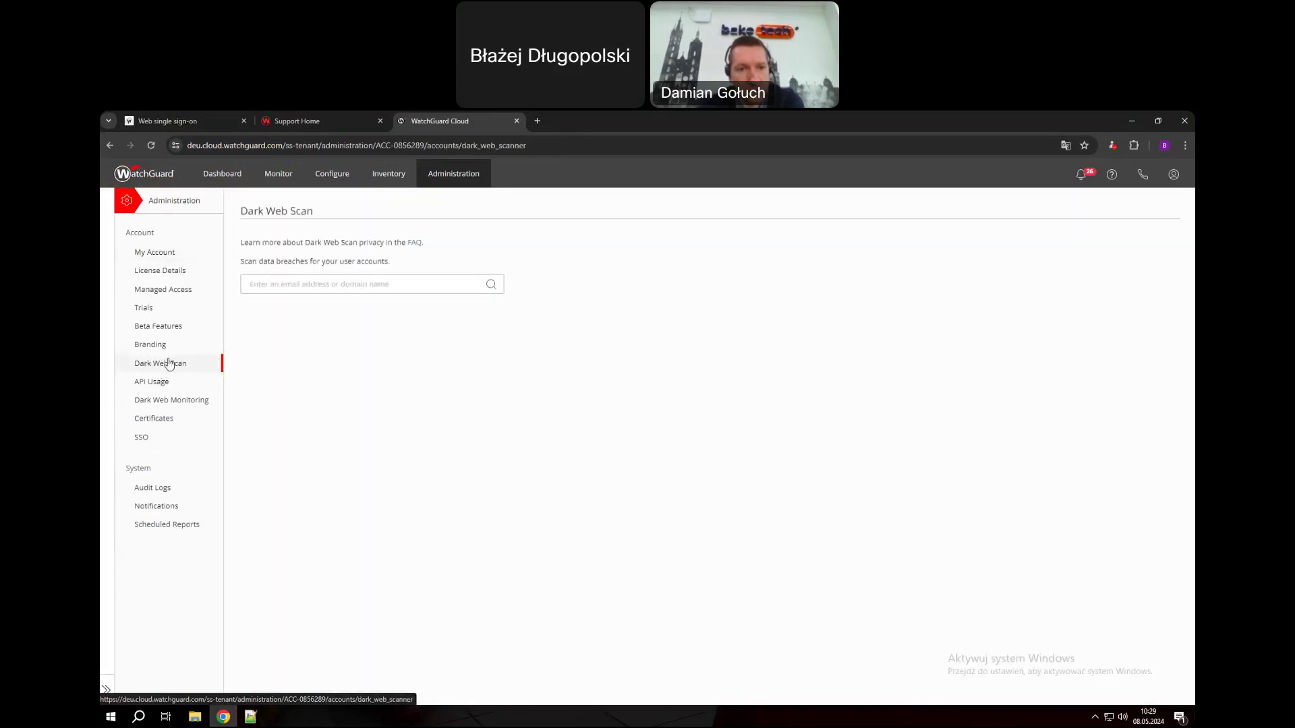
{"action": "left_click", "coordinate": [296, 279]}
{"action": "type", "text": "bakotech.com"}
{"action": "key", "text": "Return"}
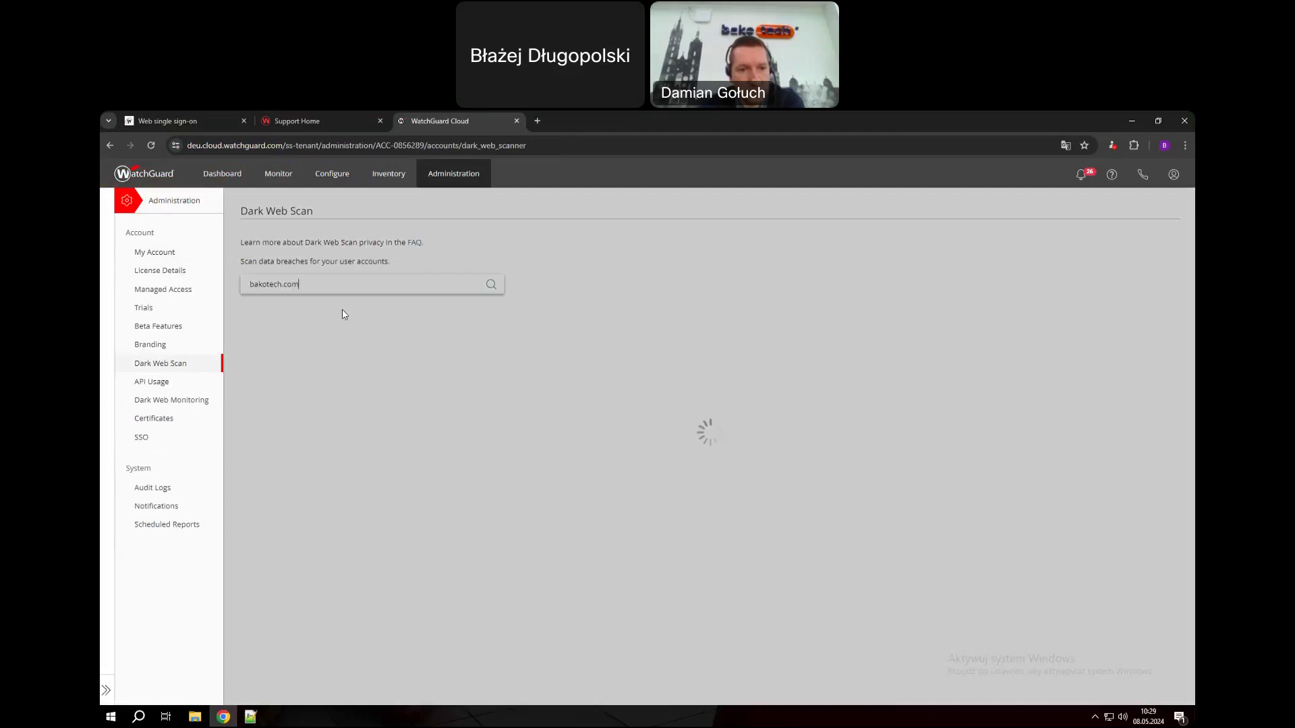
Expand the Nitro, September 2020 breach and point out its 70 million email addresses and hashed passwords
{"action": "scroll", "coordinate": [537, 413], "scroll_direction": "down", "scroll_amount": 1}
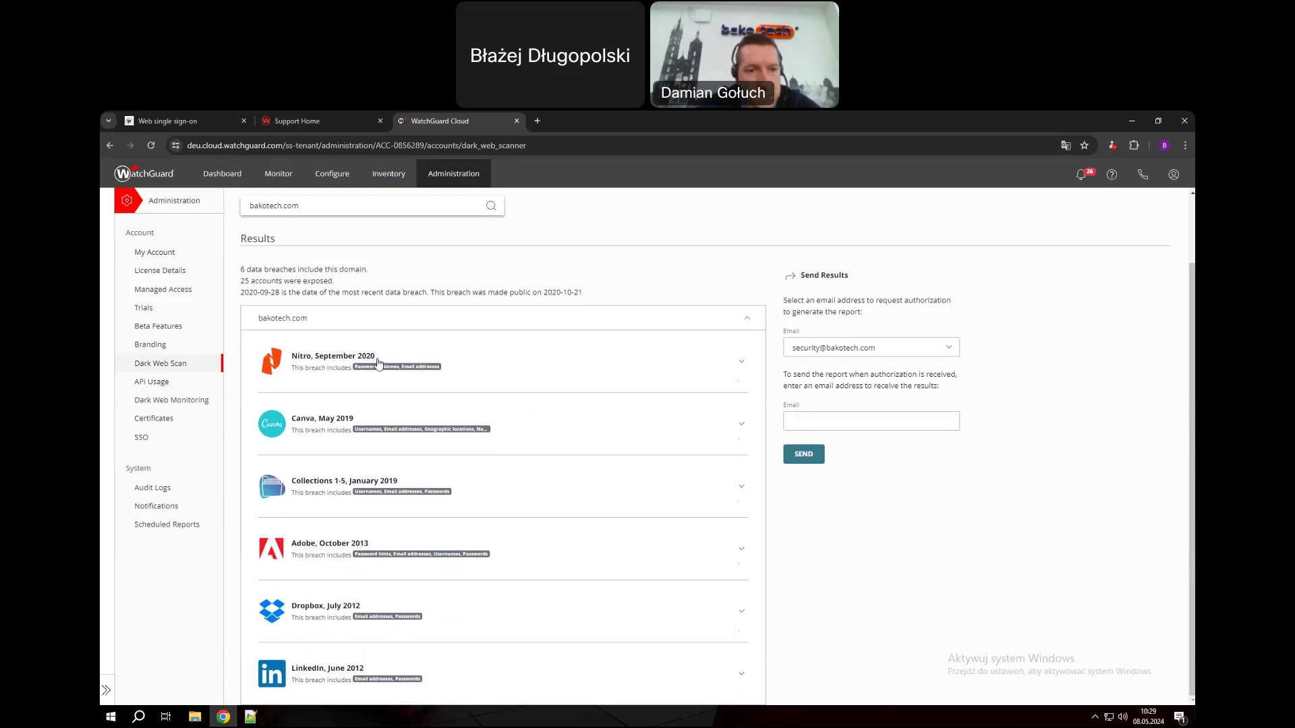
{"action": "left_click", "coordinate": [744, 364]}
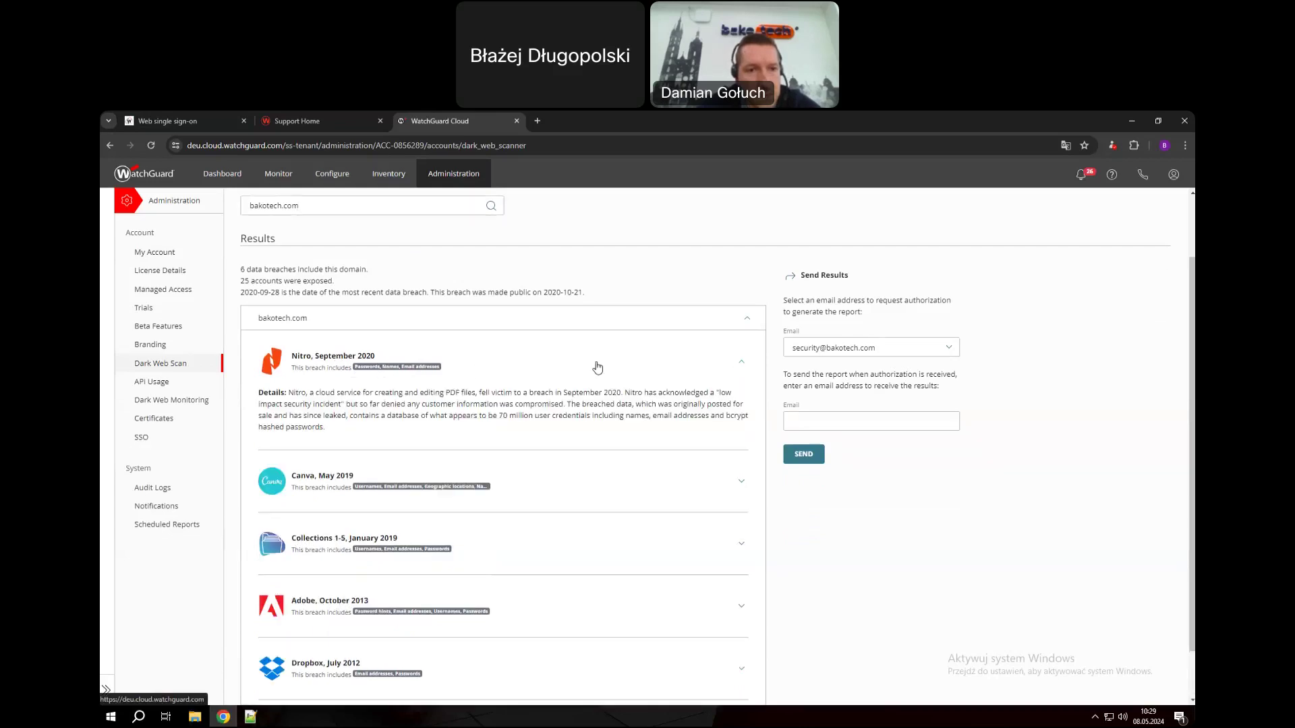
{"action": "left_click_drag", "start_coordinate": [289, 392], "coordinate": [361, 435]}
{"action": "left_click", "coordinate": [396, 396]}
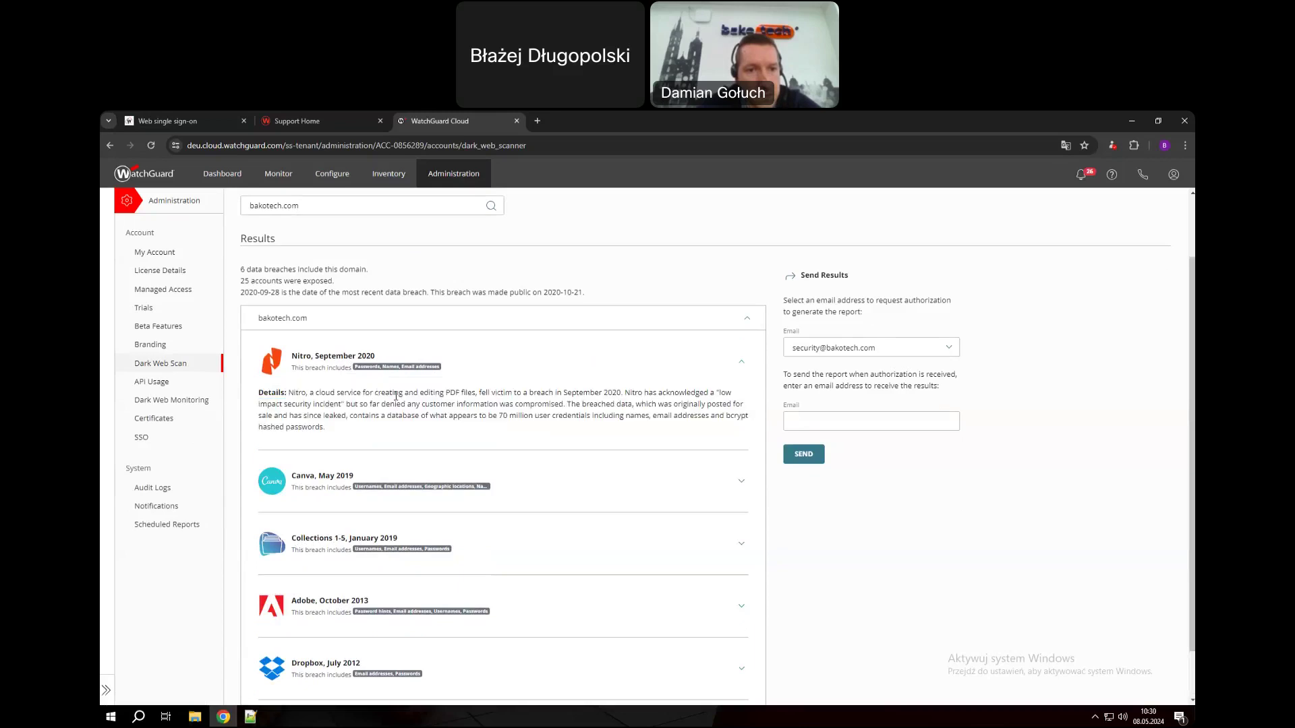
{"action": "left_click_drag", "start_coordinate": [500, 415], "coordinate": [545, 418]}
{"action": "left_click", "coordinate": [625, 430]}
{"action": "left_click_drag", "start_coordinate": [664, 417], "coordinate": [727, 417]}
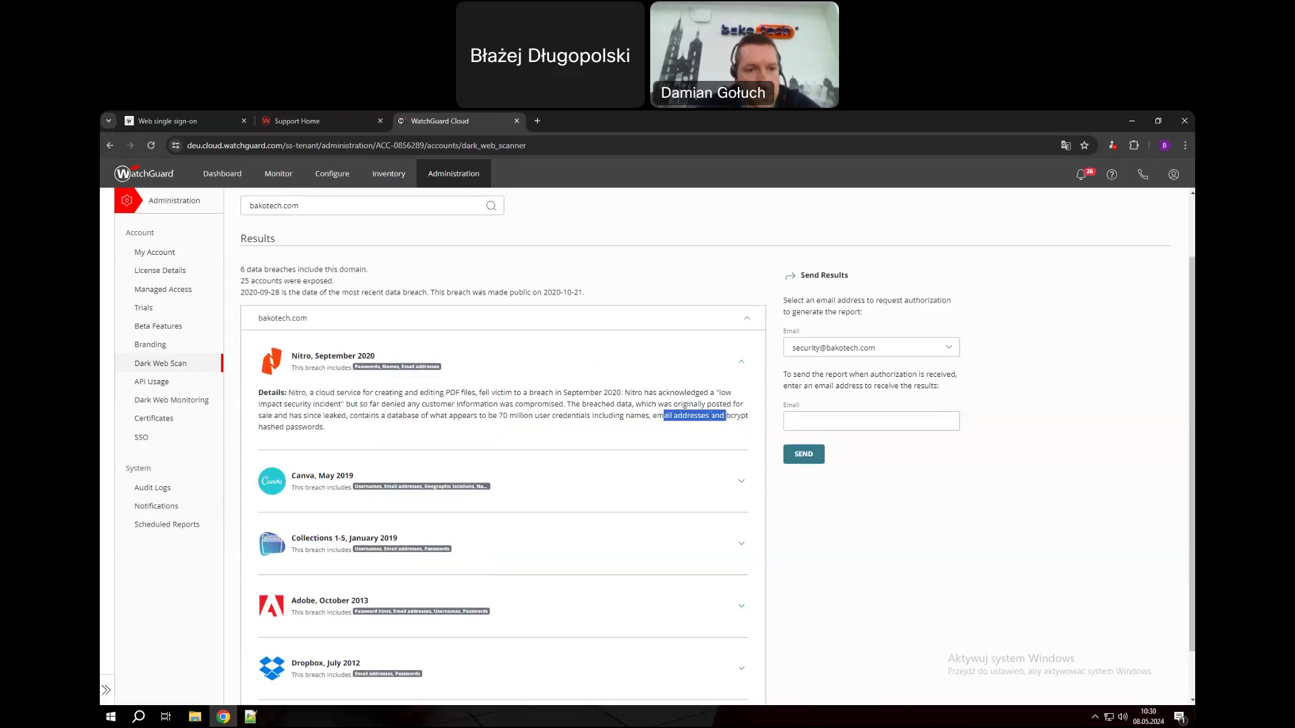
{"action": "left_click", "coordinate": [284, 428]}
{"action": "left_click_drag", "start_coordinate": [263, 428], "coordinate": [390, 428]}
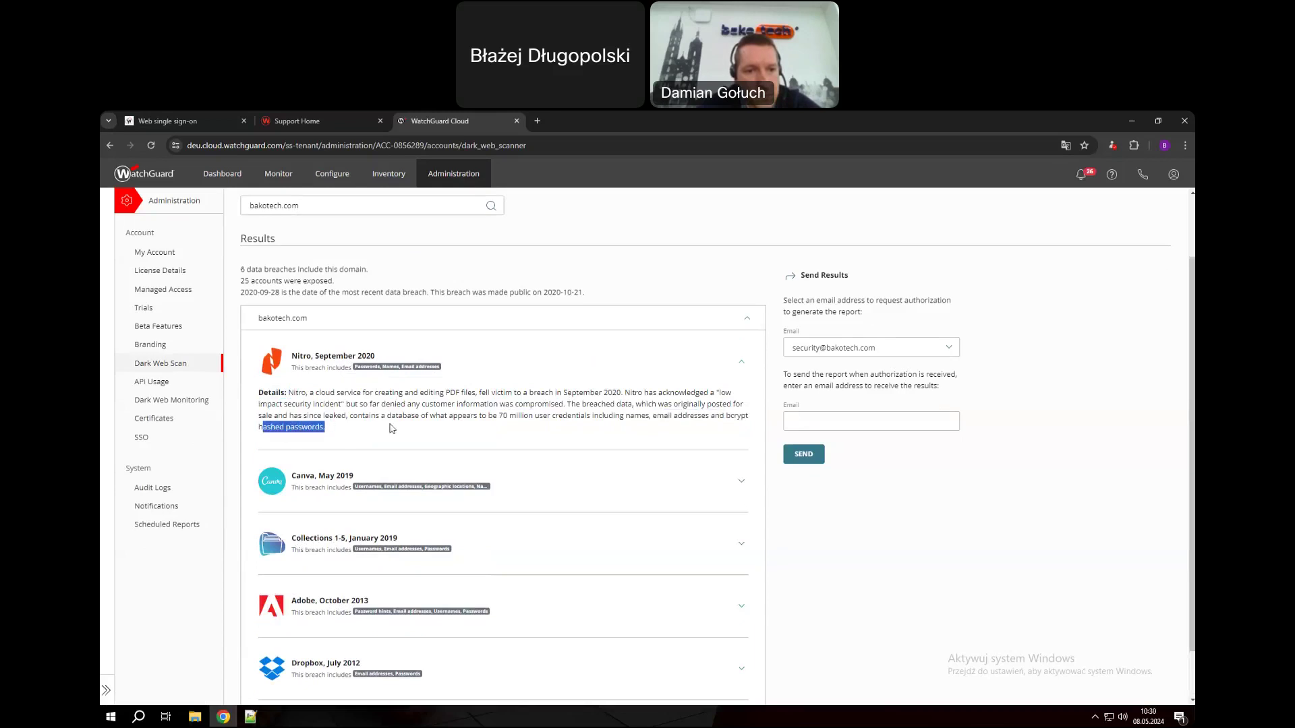
{"action": "left_click", "coordinate": [322, 431]}
{"action": "mouse_move", "coordinate": [288, 396]}
{"action": "left_mouse_down"}
{"action": "mouse_move", "coordinate": [258, 393]}
{"action": "mouse_move", "coordinate": [279, 394]}
{"action": "left_mouse_up"}
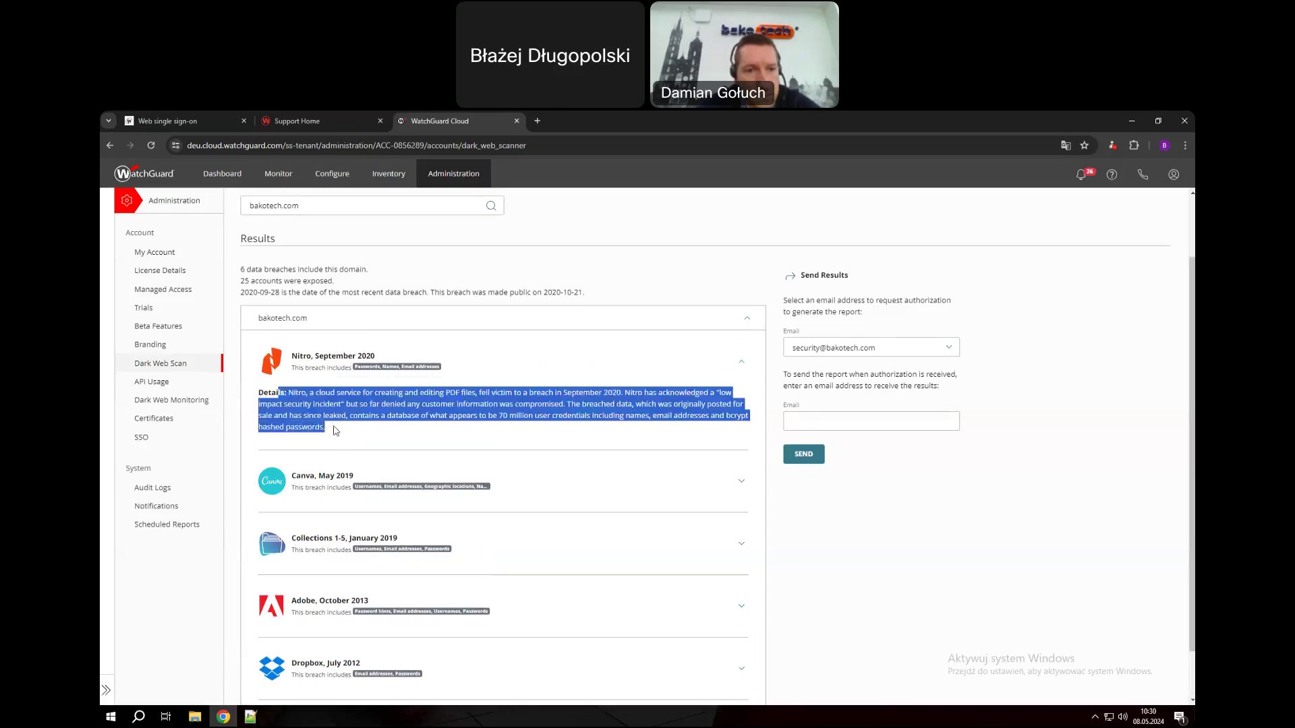
{"action": "left_click", "coordinate": [317, 410]}
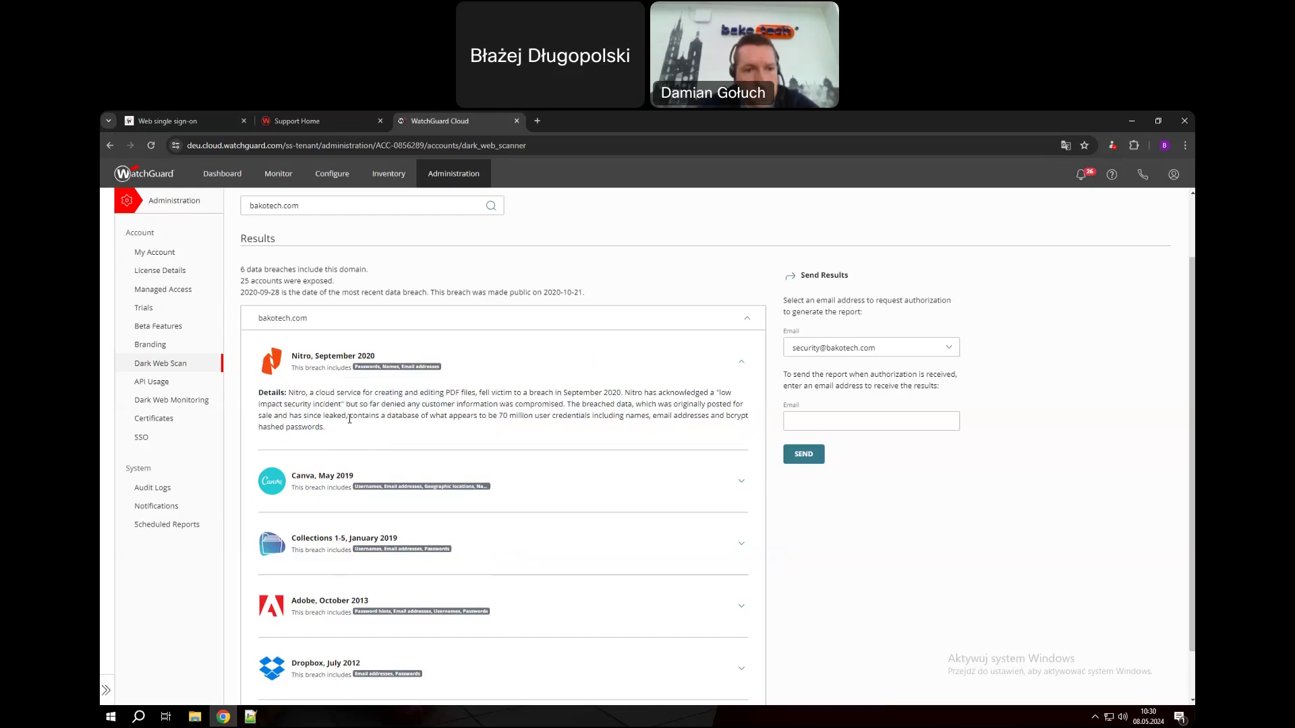
{"action": "left_click_drag", "start_coordinate": [327, 431], "coordinate": [256, 392]}
{"action": "left_click", "coordinate": [303, 395]}
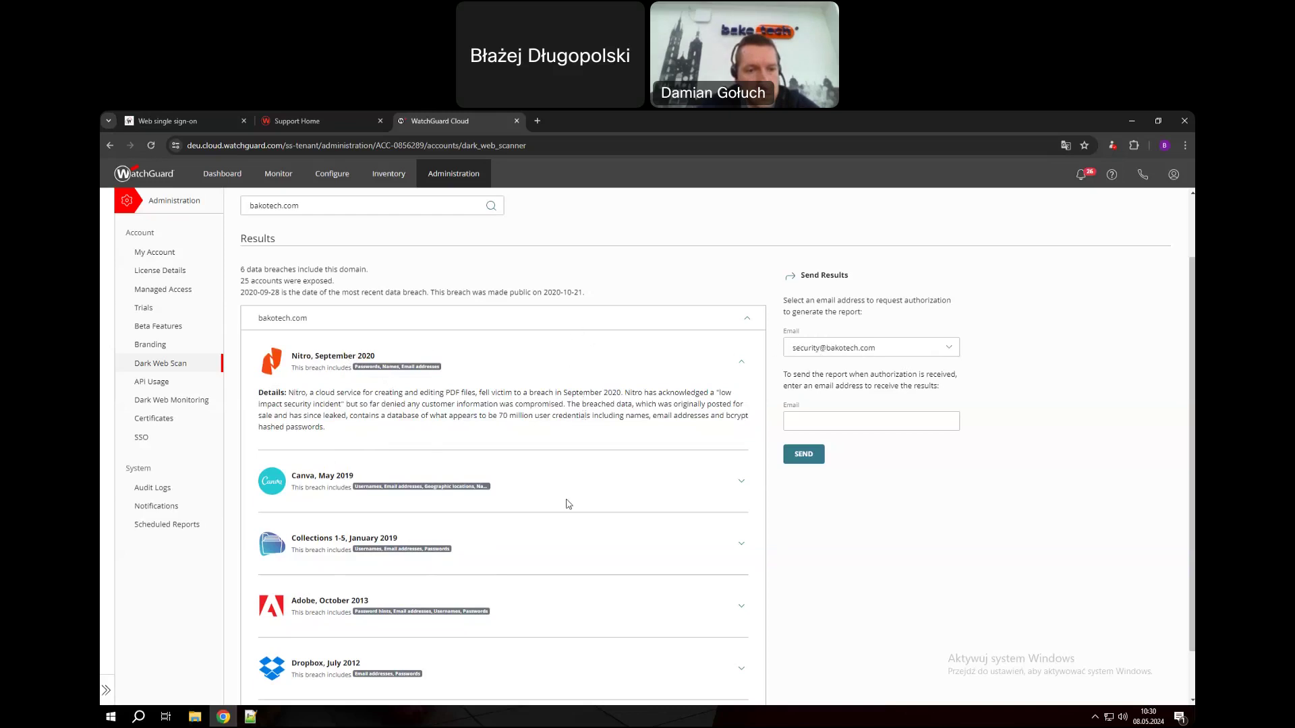
Run the Dark Web Scan on one mailbox address at the company domain, finding no breaches
{"action": "left_click", "coordinate": [251, 207]}
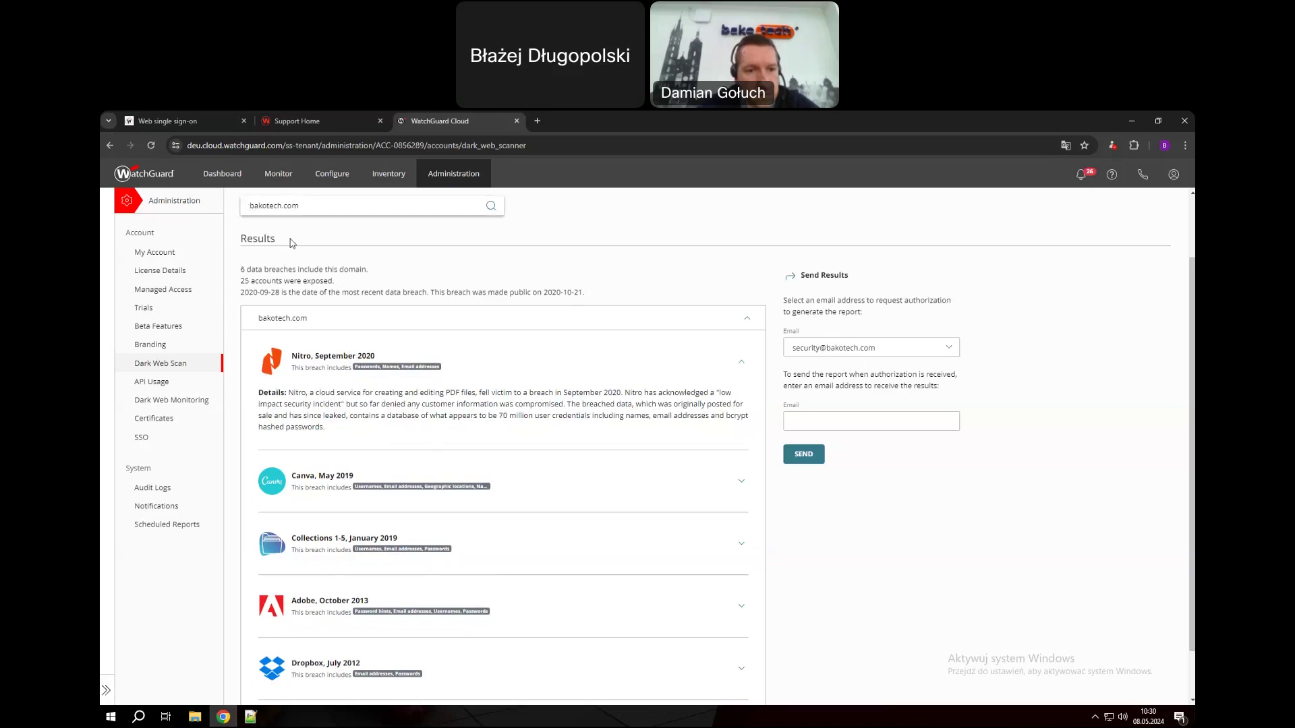
{"action": "type", "text": "bd@"}
{"action": "key", "text": "Return"}
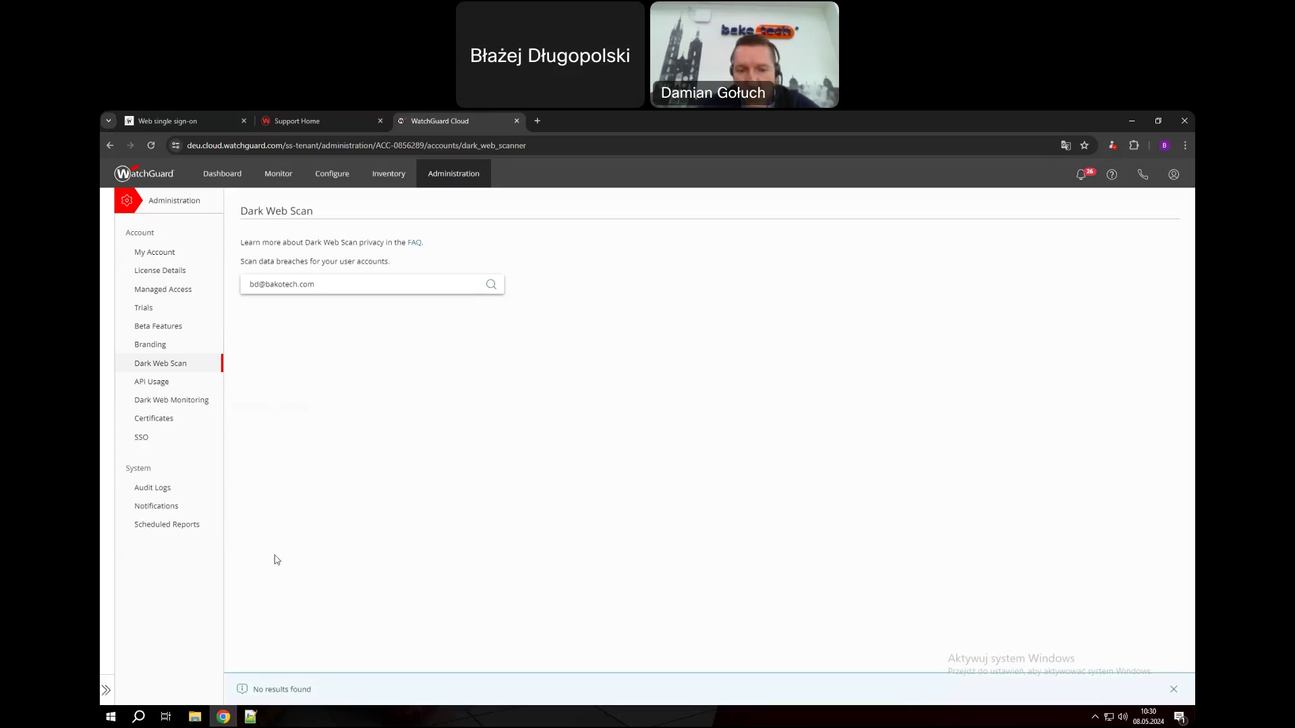
{"action": "key", "text": "ctrl+a"}
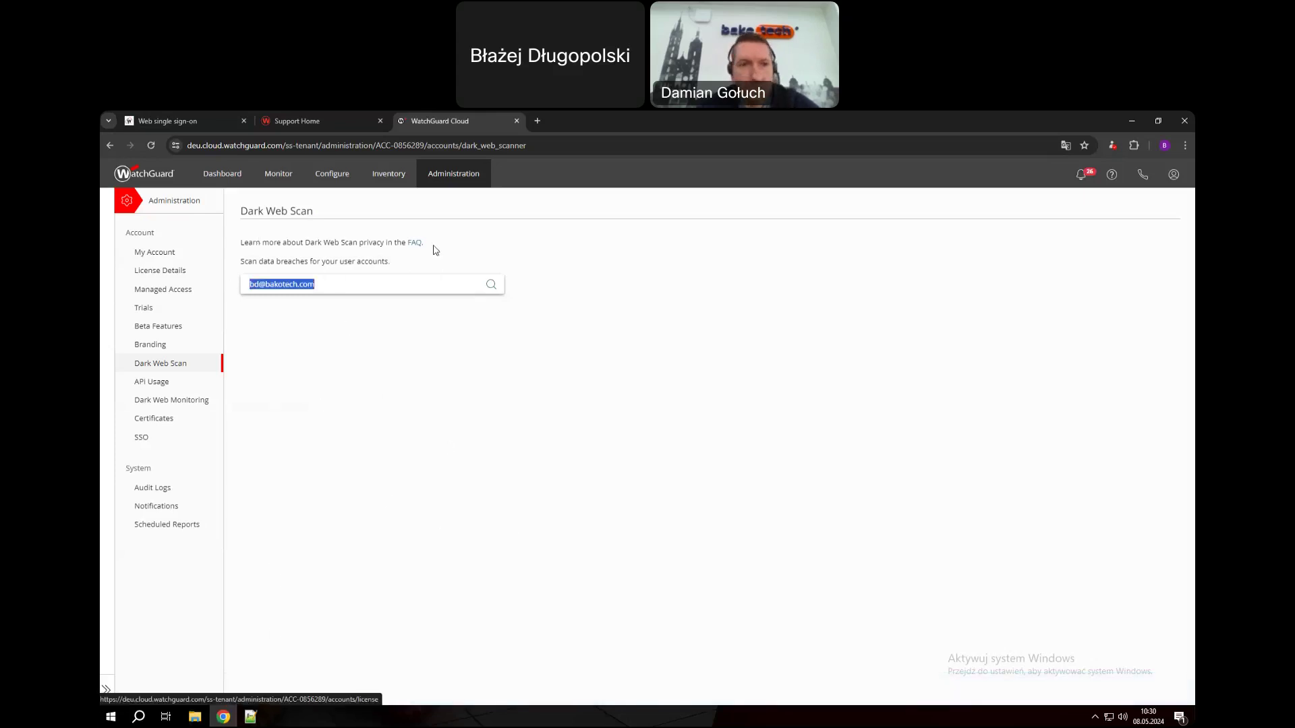
{"action": "left_click", "coordinate": [347, 284]}
{"action": "key", "text": "ctrl+shift+Left"}
{"action": "key", "text": "ctrl+shift+Left"}
{"action": "key", "text": "ctrl+shift+Left"}
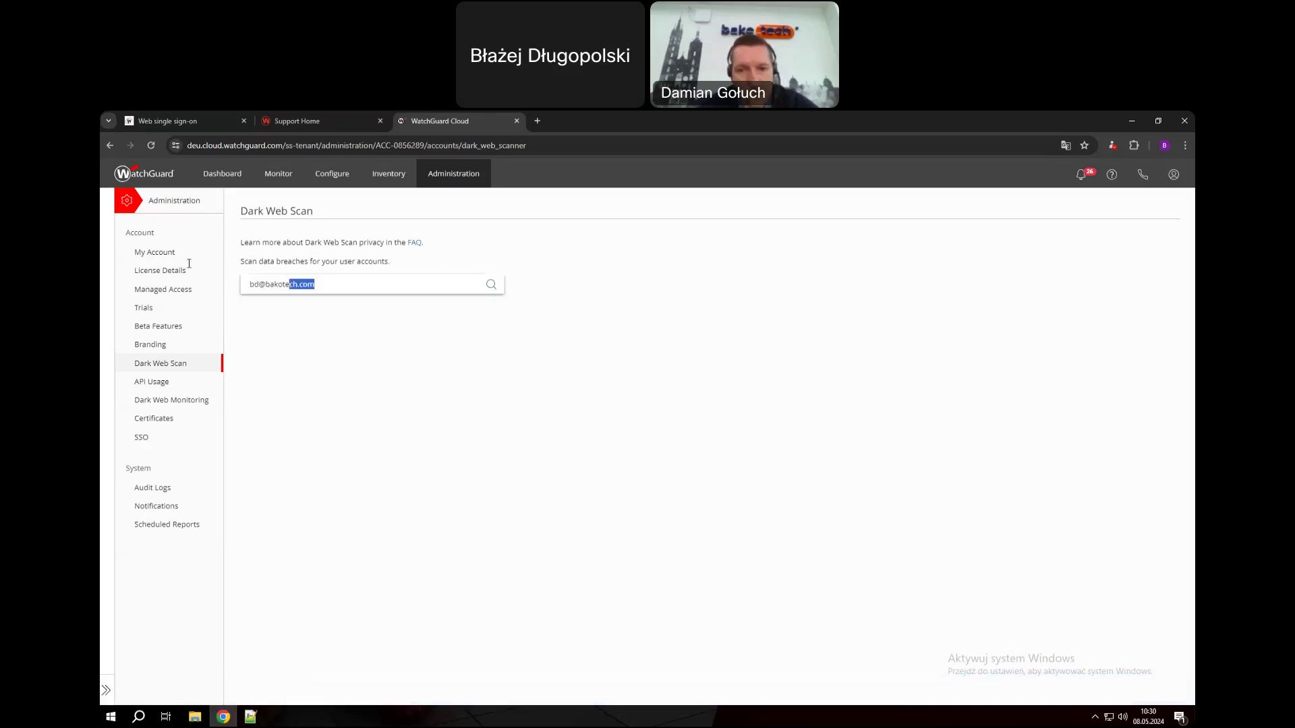
{"action": "left_click", "coordinate": [563, 258]}
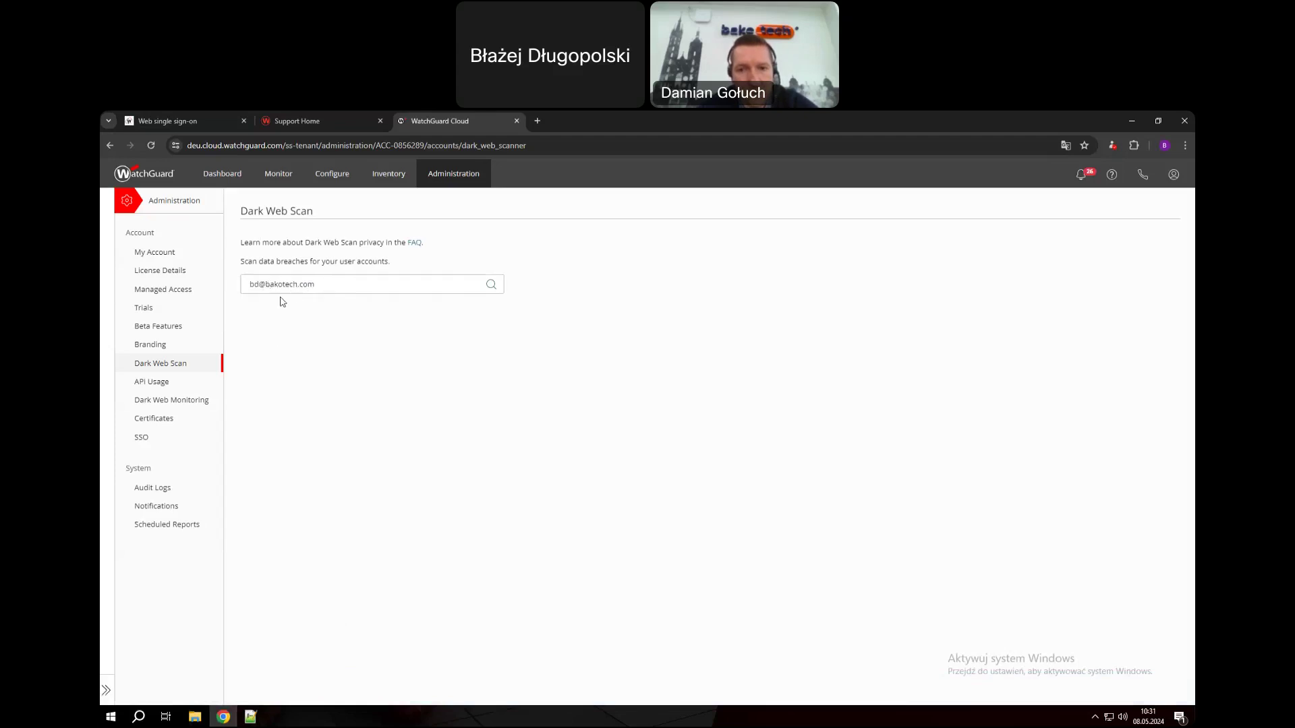
Open Dark Web Monitoring, cancel adding a domain, and go to the AuthPoint Summary page
{"action": "left_click", "coordinate": [162, 405]}
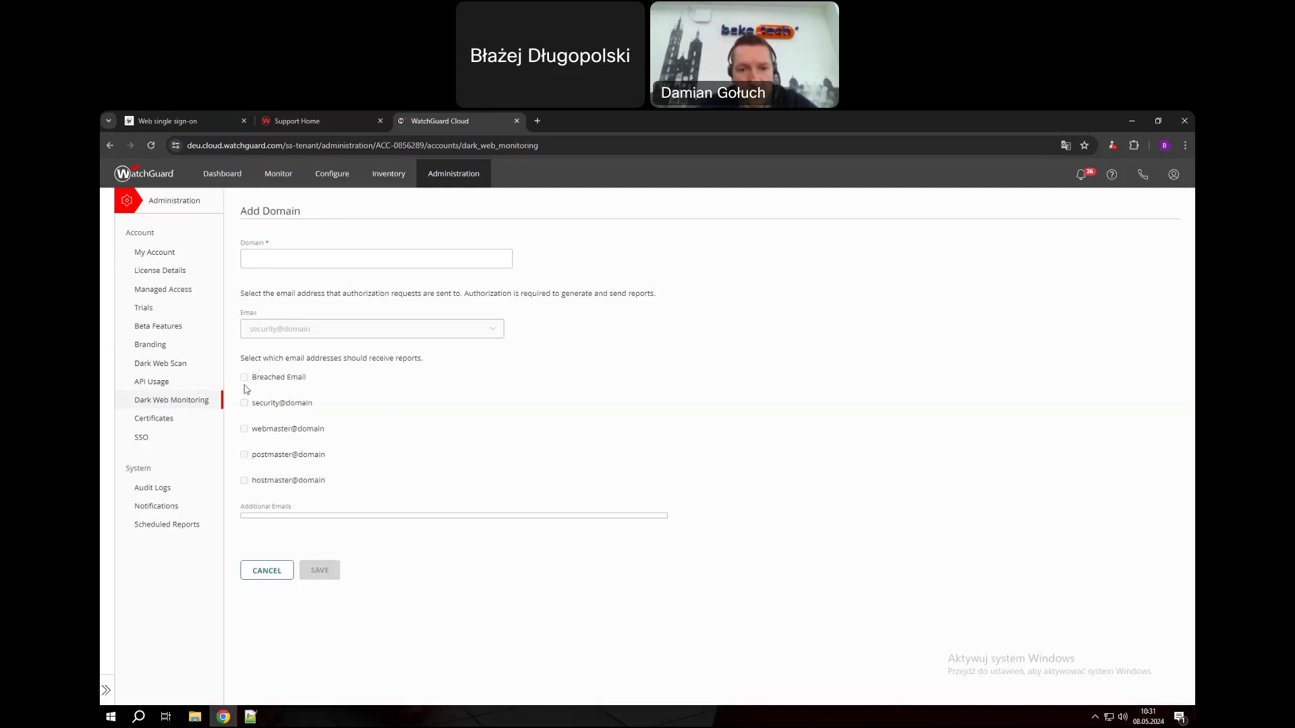
{"action": "left_click", "coordinate": [280, 572]}
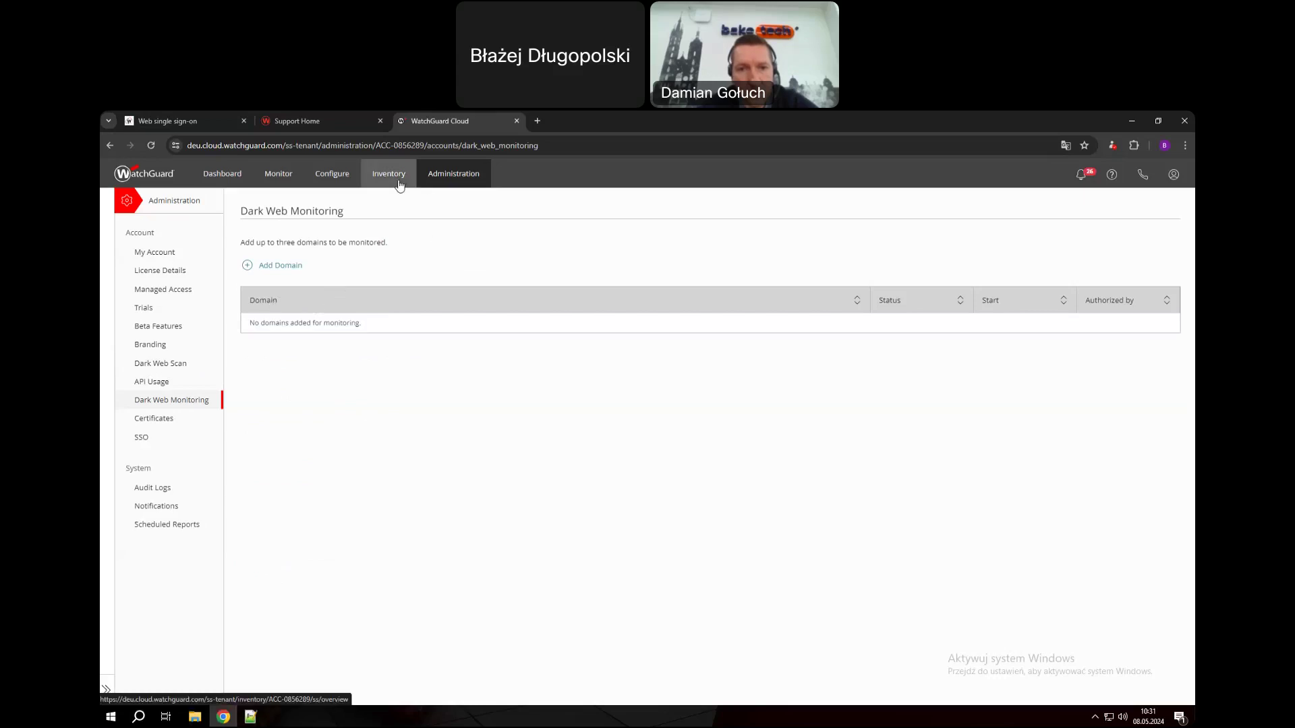
{"action": "left_click", "coordinate": [452, 180]}
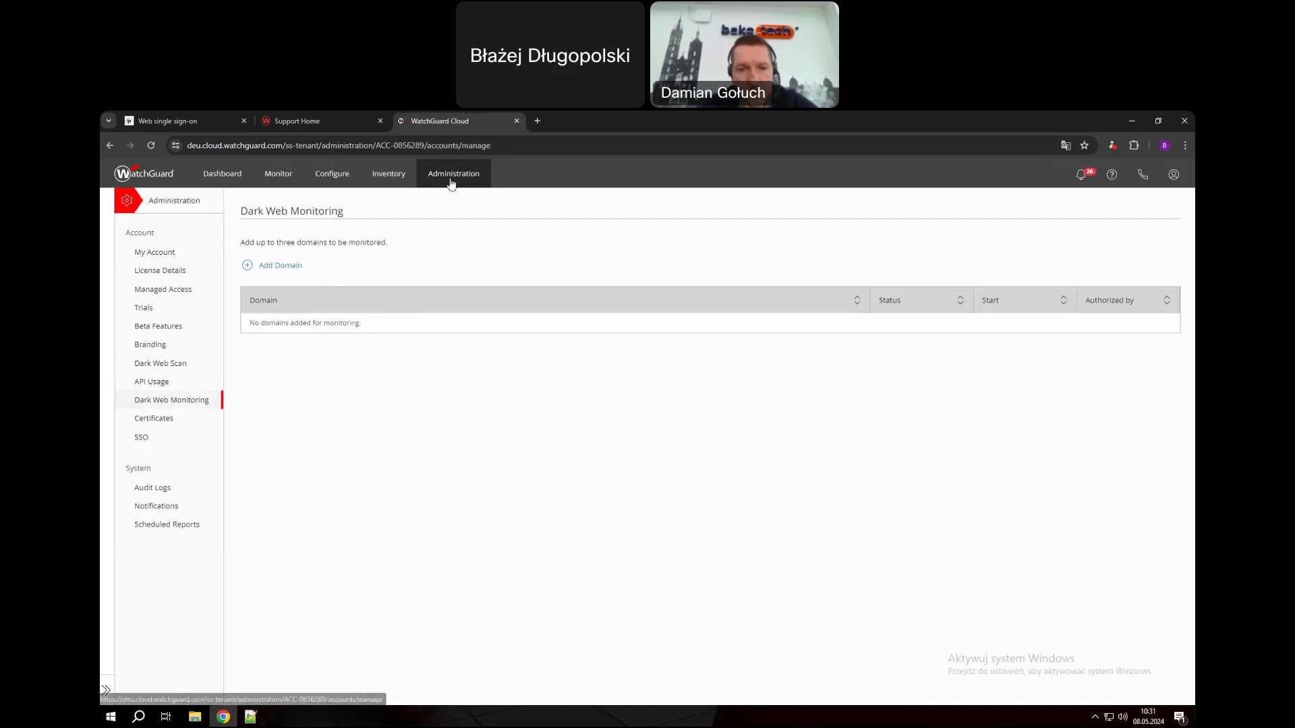
{"action": "mouse_move", "coordinate": [348, 202]}
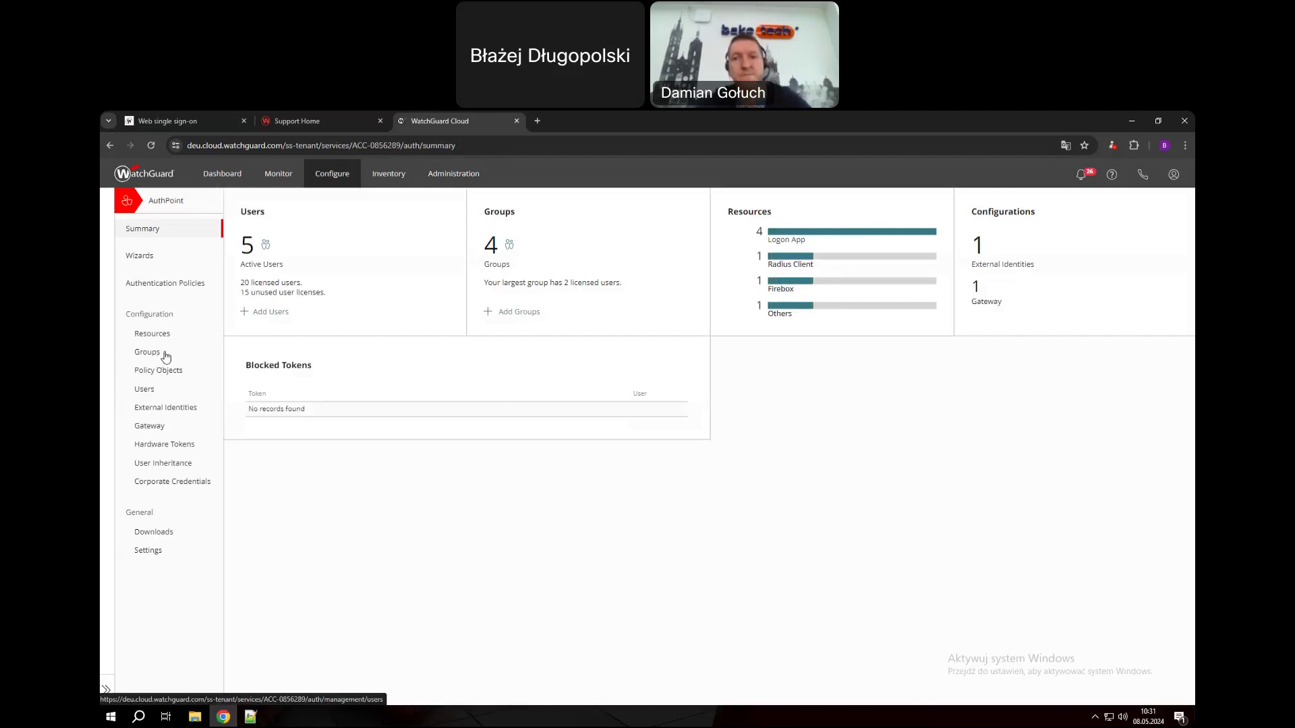
{"action": "left_click", "coordinate": [166, 408]}
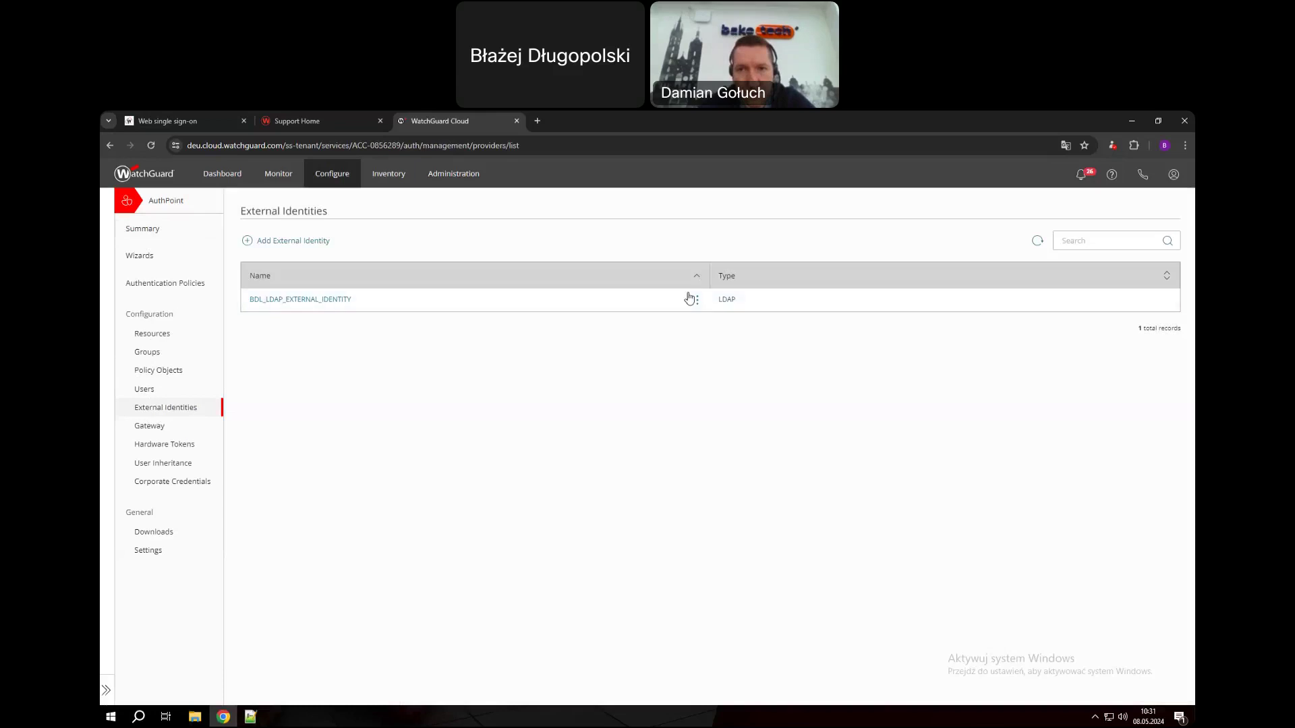
{"action": "left_click", "coordinate": [165, 394]}
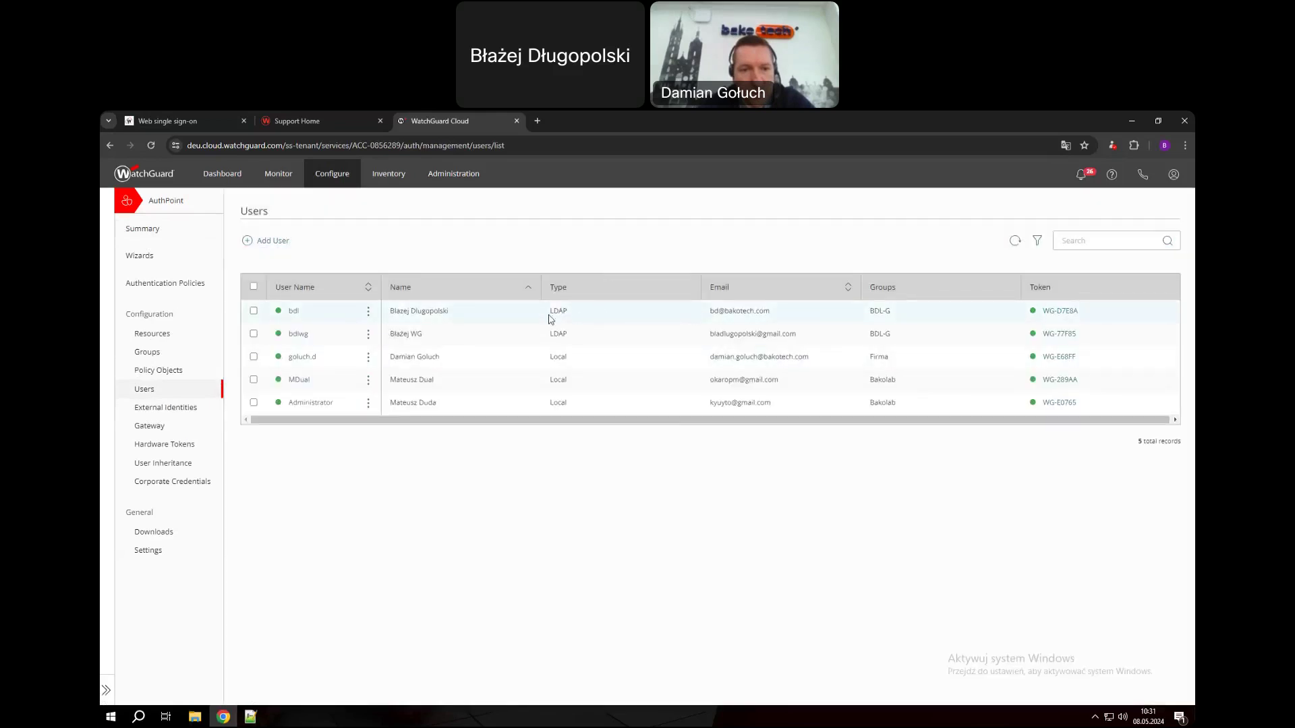
{"action": "double_click", "coordinate": [558, 311]}
{"action": "double_click", "coordinate": [559, 333]}
{"action": "left_click_drag", "start_coordinate": [709, 311], "coordinate": [776, 335]}
{"action": "left_click", "coordinate": [766, 317]}
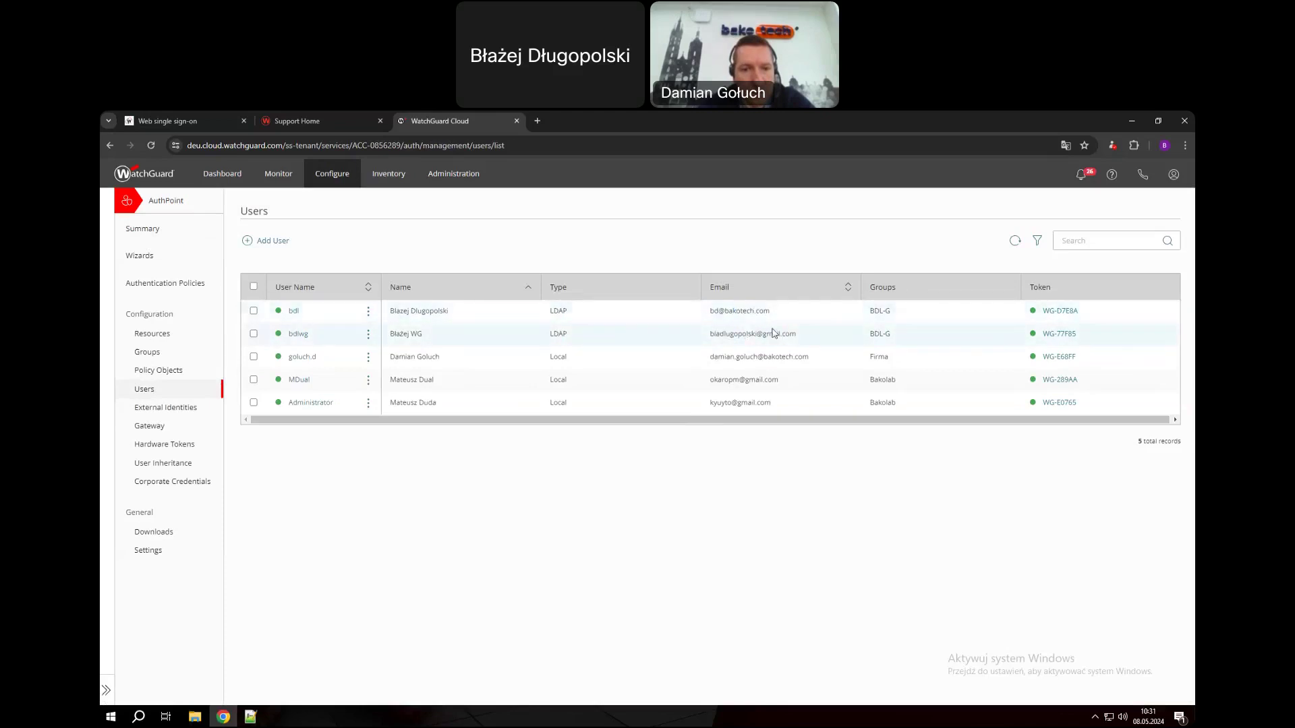
{"action": "left_click_drag", "start_coordinate": [860, 312], "coordinate": [909, 337]}
{"action": "left_click", "coordinate": [920, 332]}
Preview adding a RESTful API Client resource, cancel it, and view the seven AuthPoint resources
{"action": "left_click", "coordinate": [152, 334]}
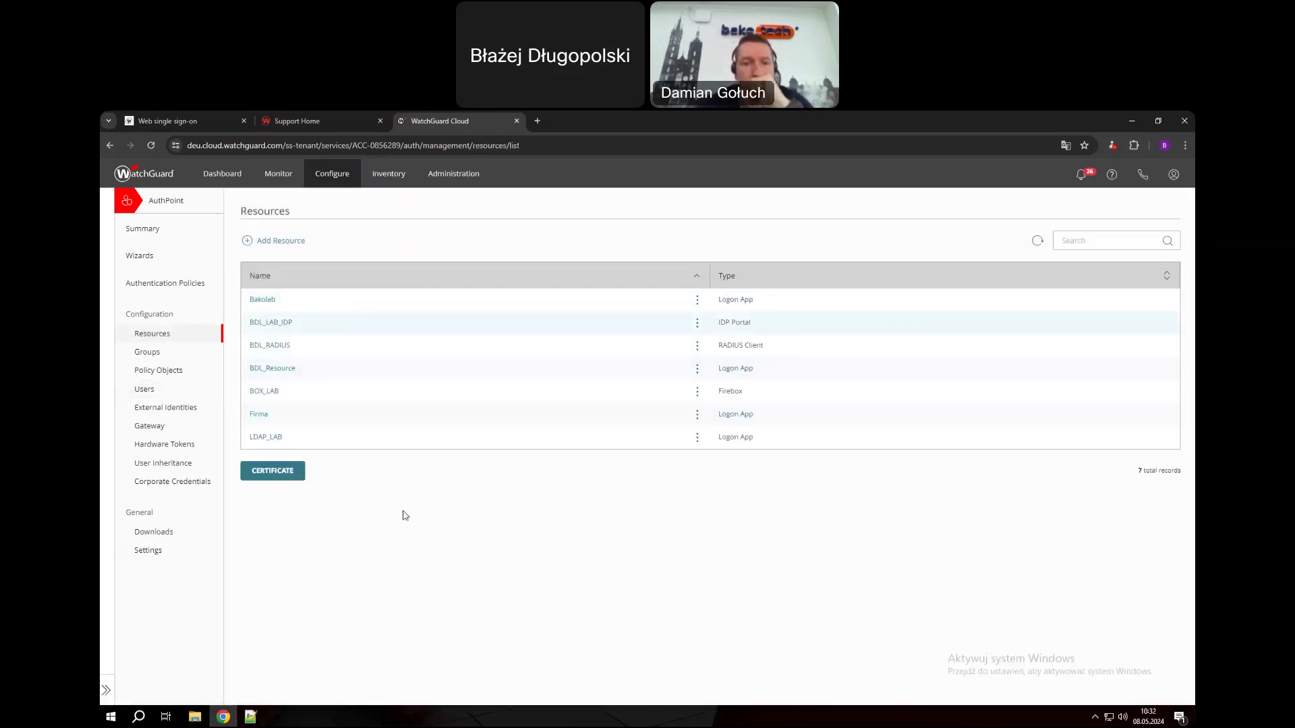
{"action": "left_click", "coordinate": [280, 241]}
{"action": "left_click", "coordinate": [373, 260]}
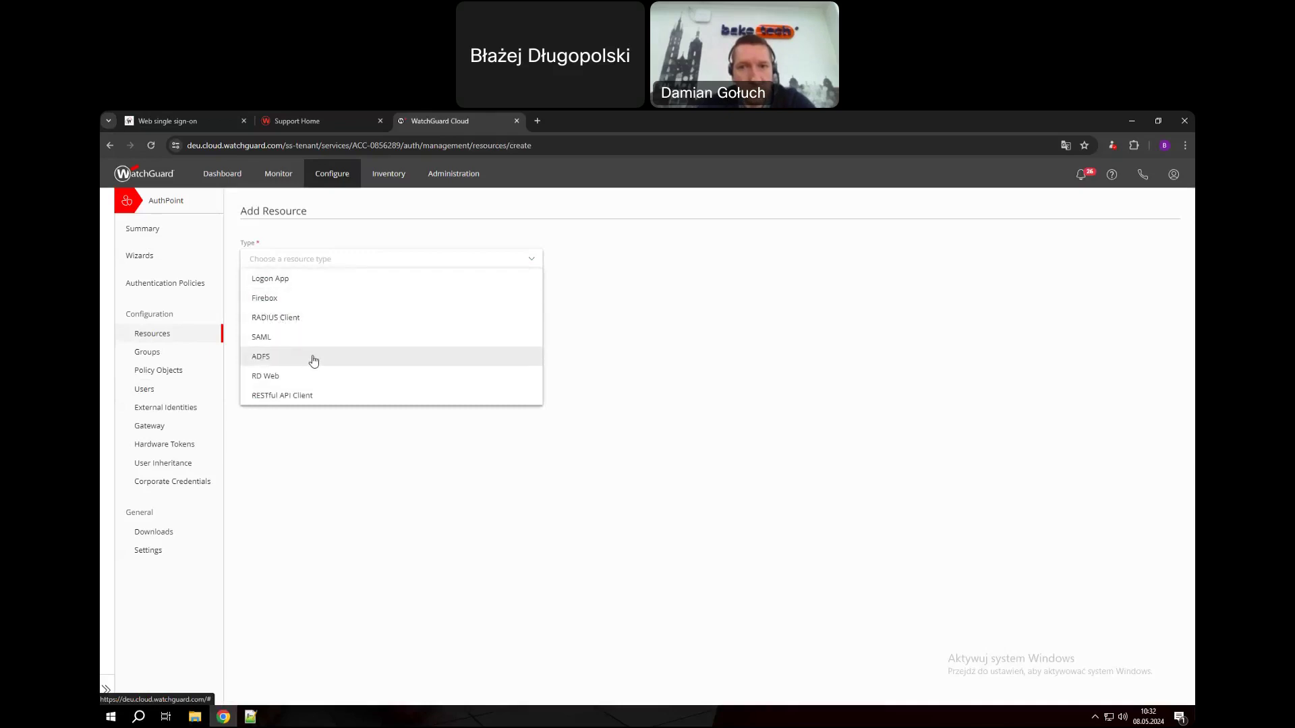
{"action": "left_click", "coordinate": [282, 396]}
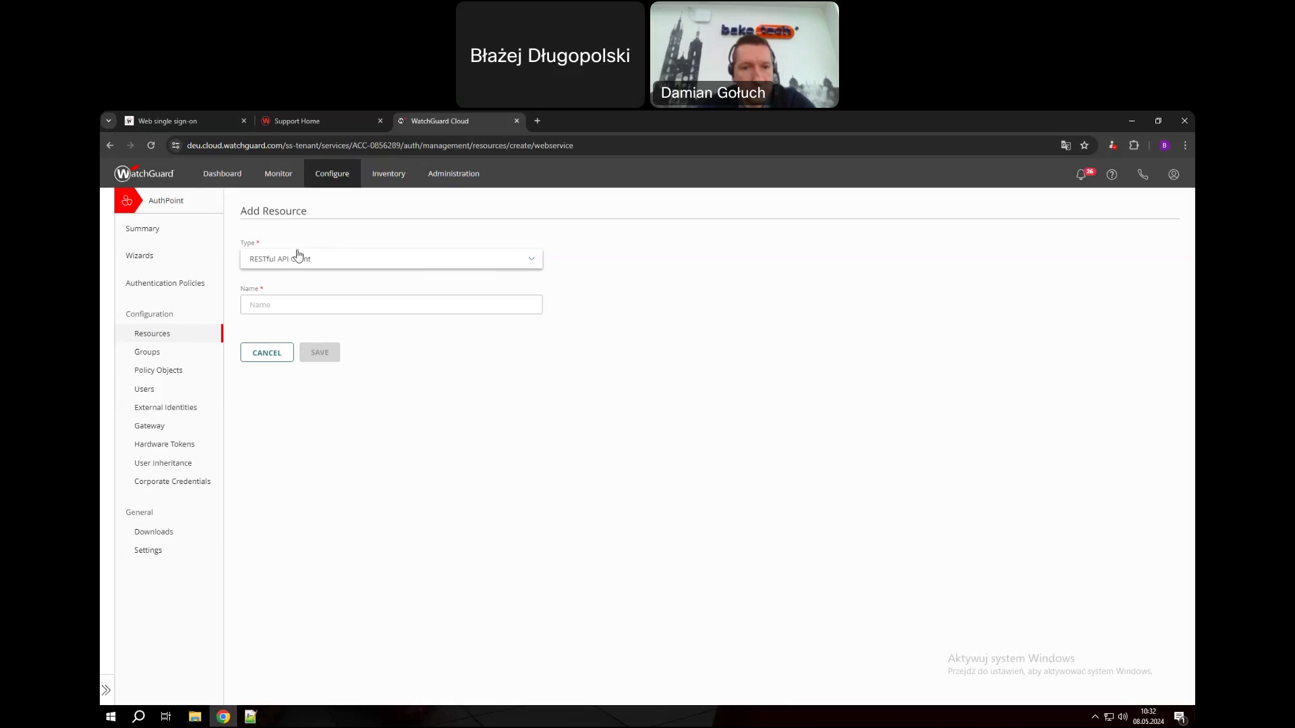
{"action": "left_click", "coordinate": [267, 364]}
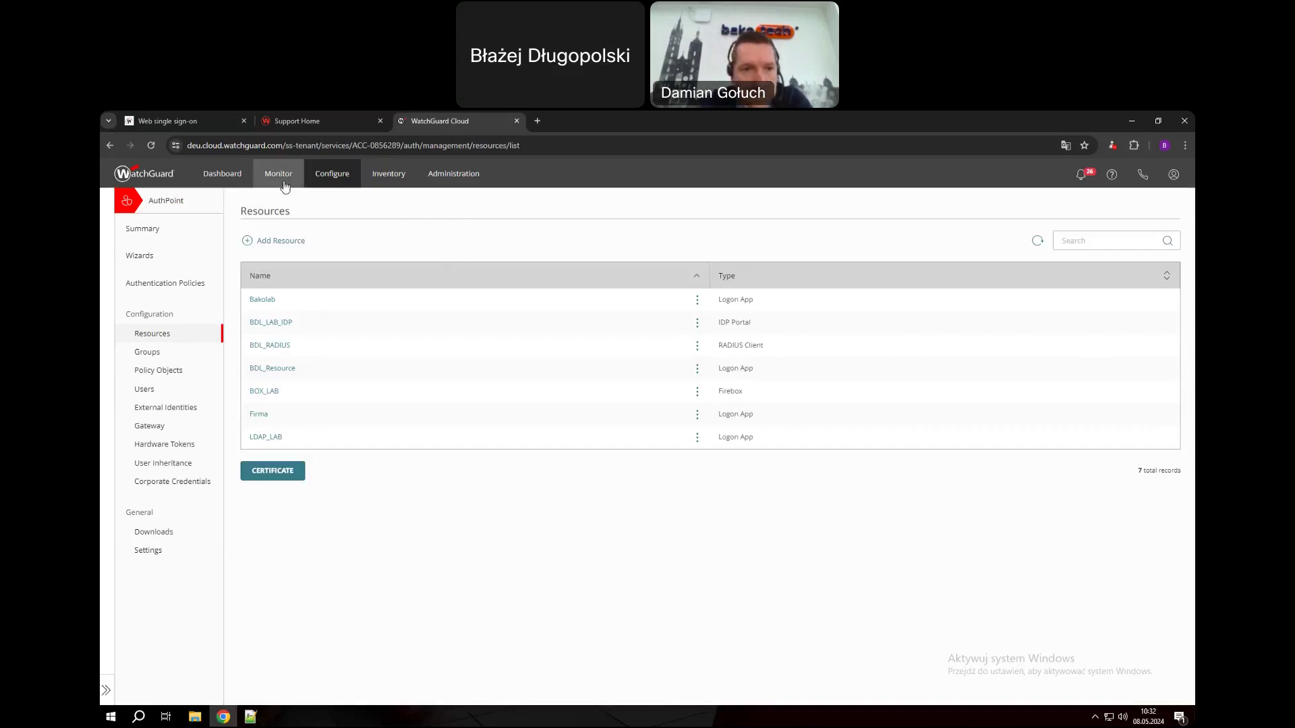
Open the ThreatSync Threats Summary and read the last-7-days Incident Timeline bubble values
{"action": "mouse_move", "coordinate": [284, 176]}
{"action": "left_click", "coordinate": [285, 208]}
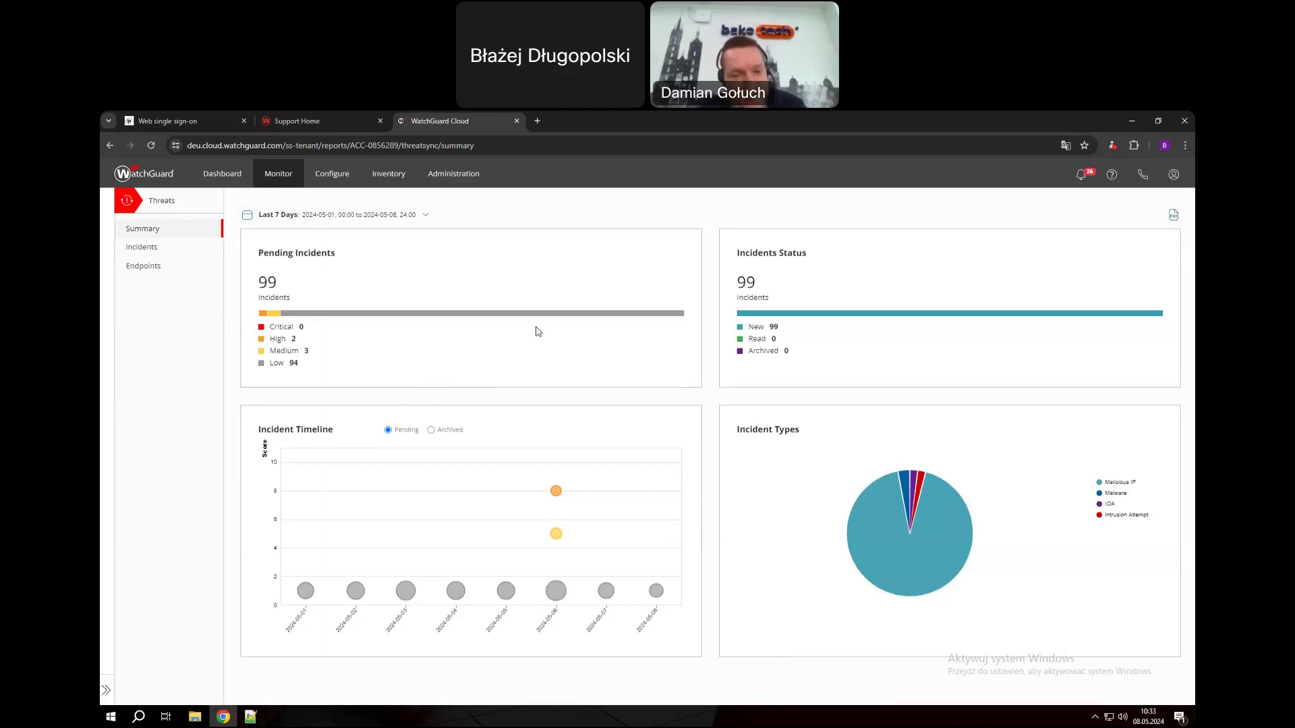
{"action": "left_click", "coordinate": [342, 175]}
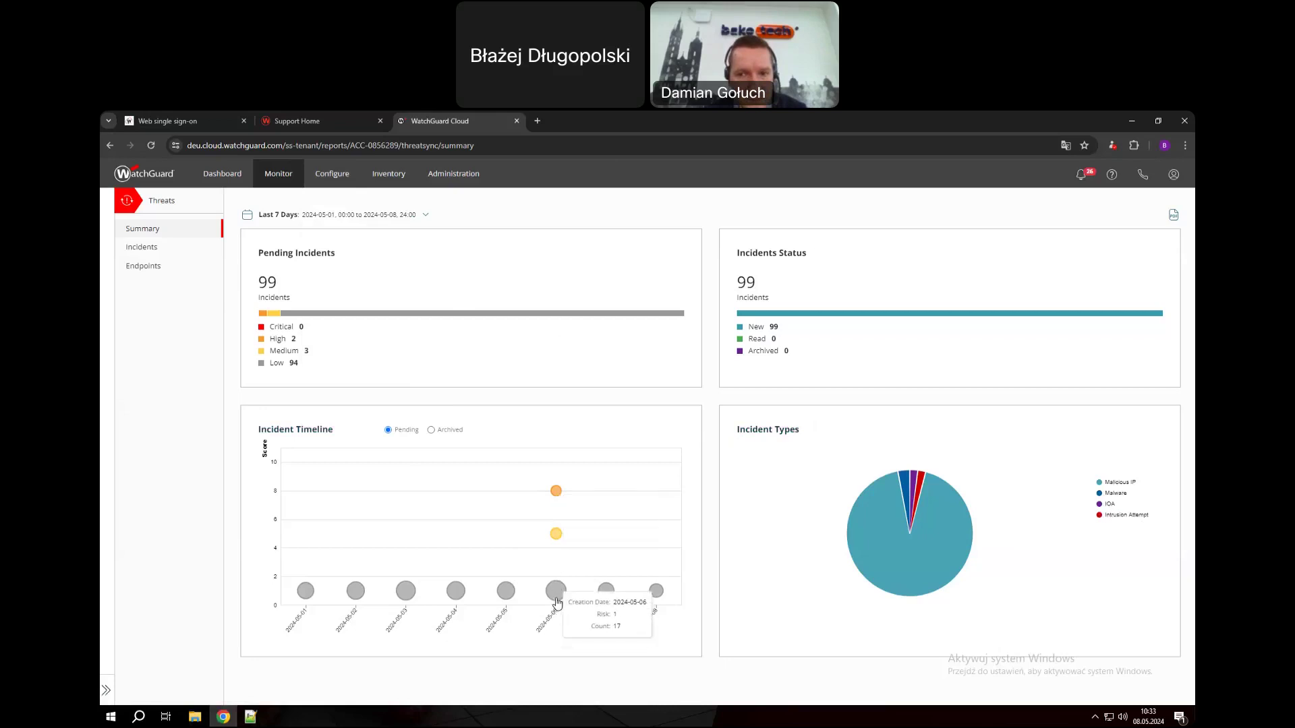
{"action": "mouse_move", "coordinate": [558, 596]}
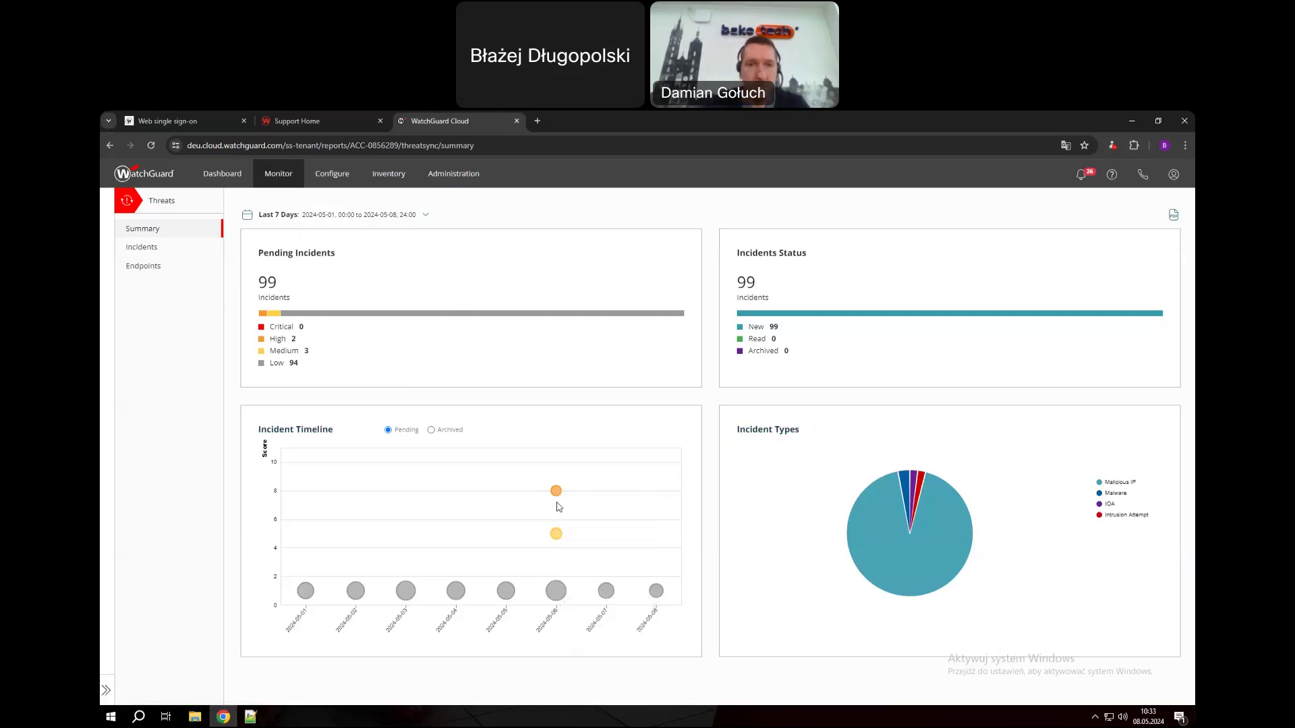
{"action": "mouse_move", "coordinate": [555, 542]}
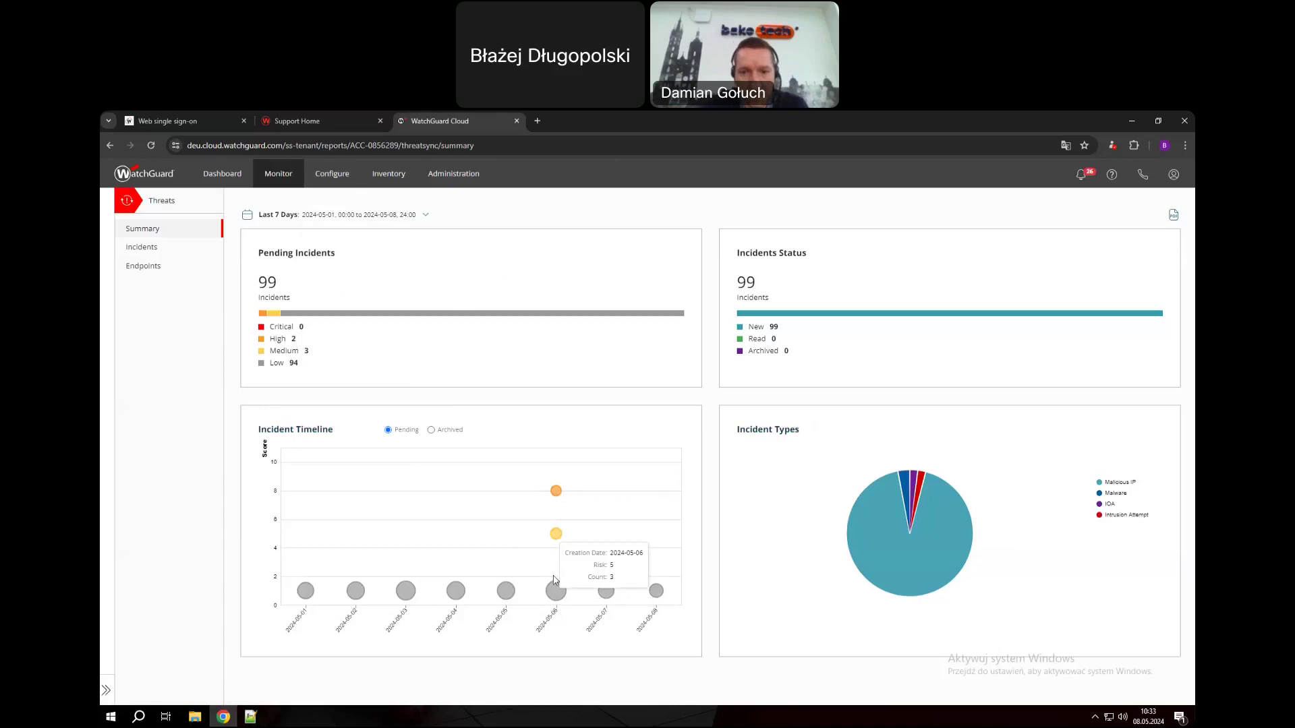
{"action": "mouse_move", "coordinate": [556, 493]}
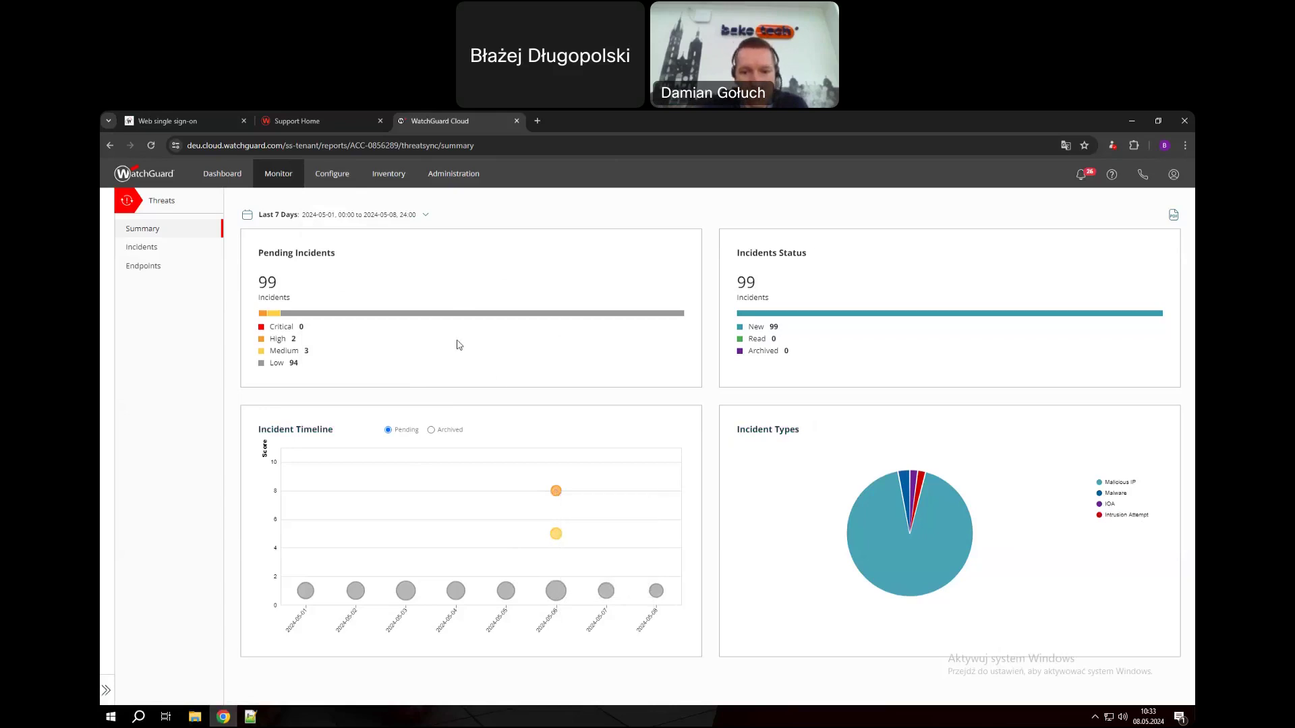
Open the 2024-05-06 high-risk incidents, drop the Risk 8 chip, and include every incident type
{"action": "left_click", "coordinate": [557, 494]}
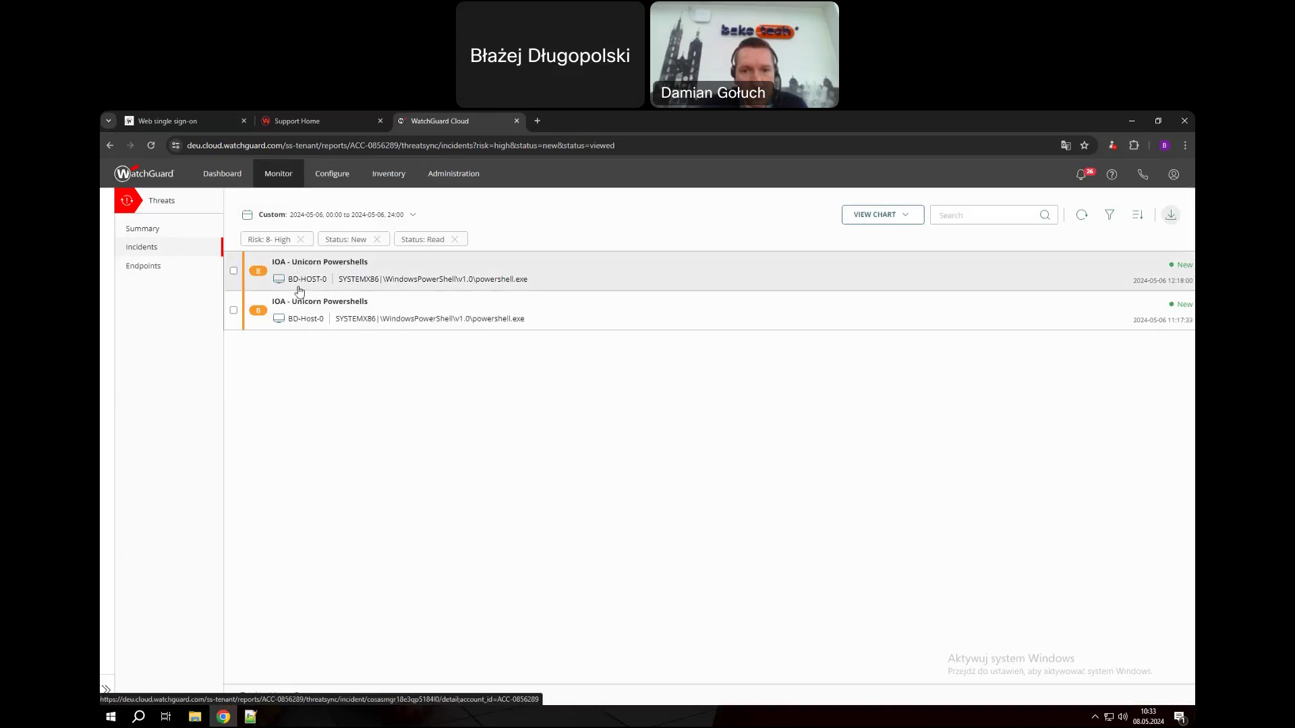
{"action": "left_click", "coordinate": [303, 240]}
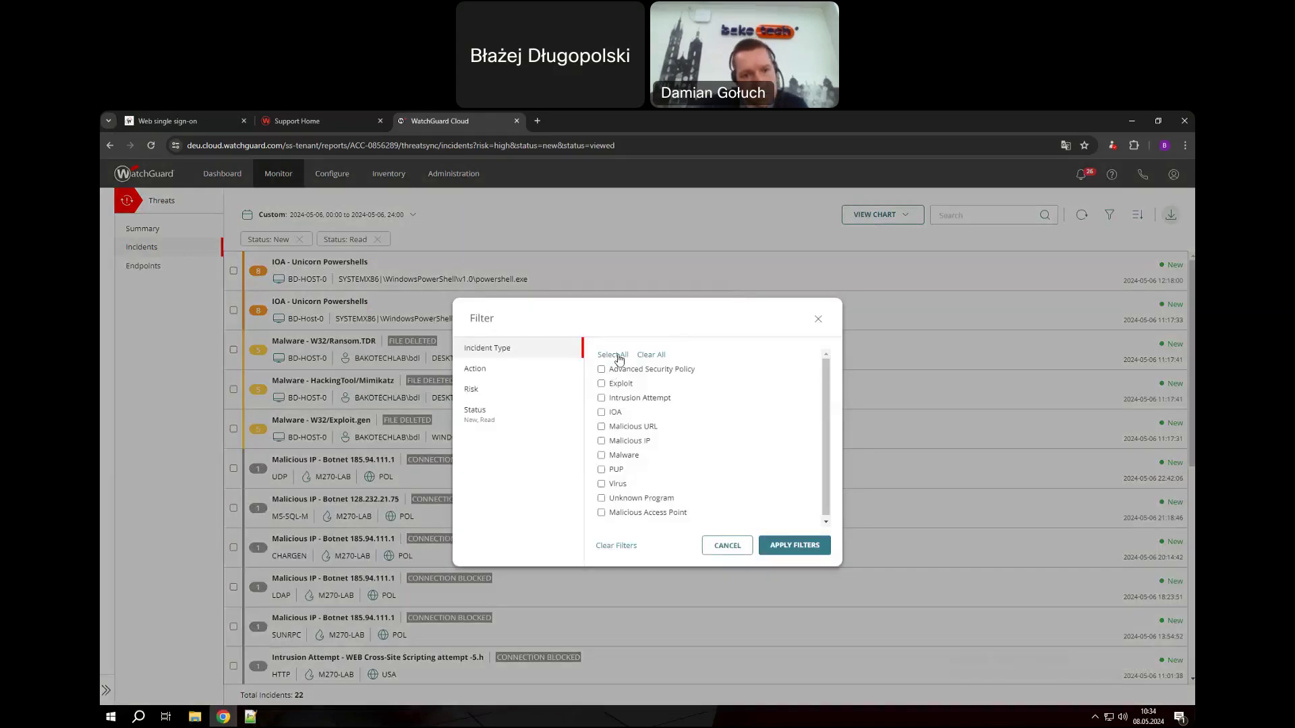
{"action": "left_click", "coordinate": [615, 355]}
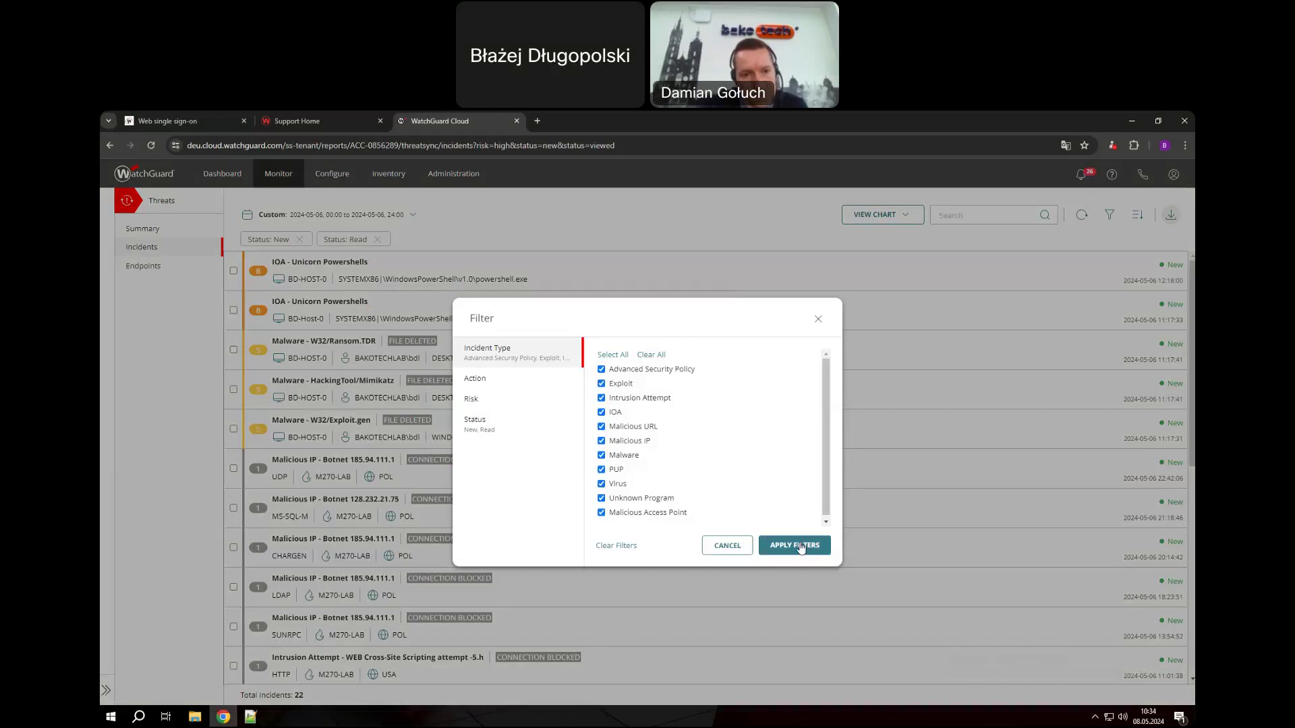
{"action": "left_click", "coordinate": [800, 547]}
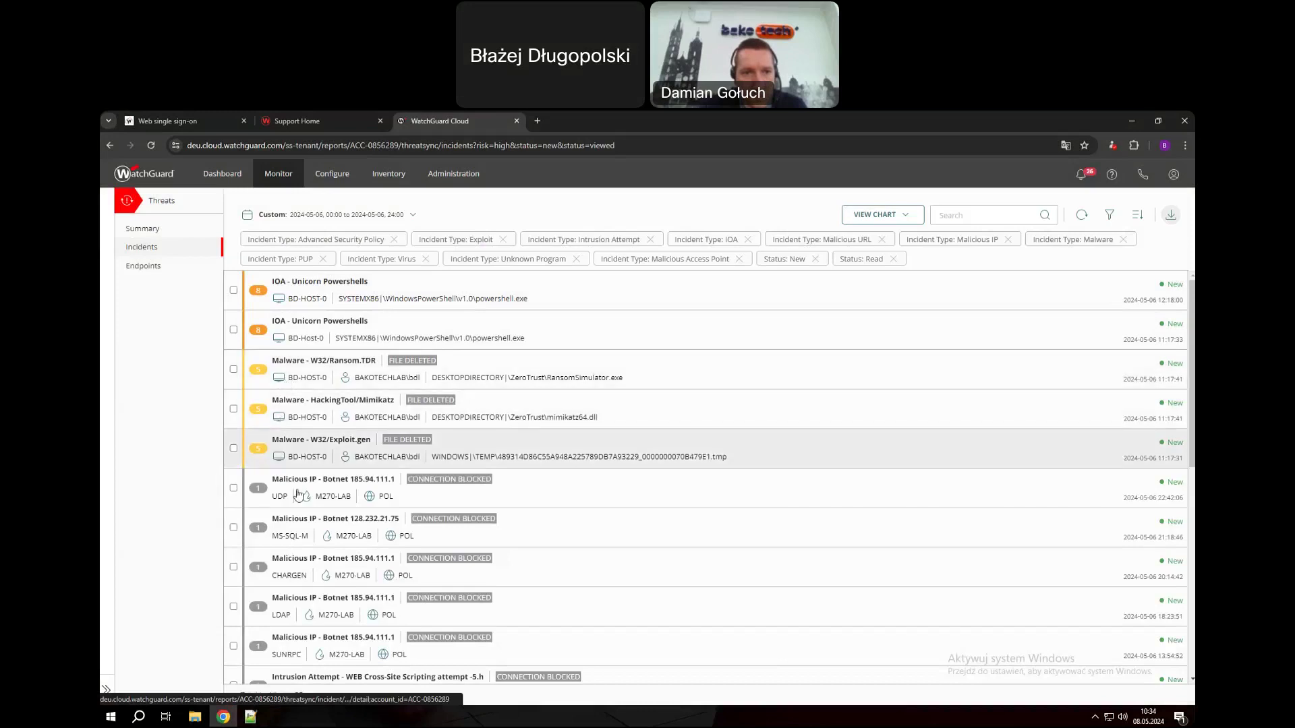
{"action": "scroll", "coordinate": [300, 499], "scroll_direction": "down", "scroll_amount": 2}
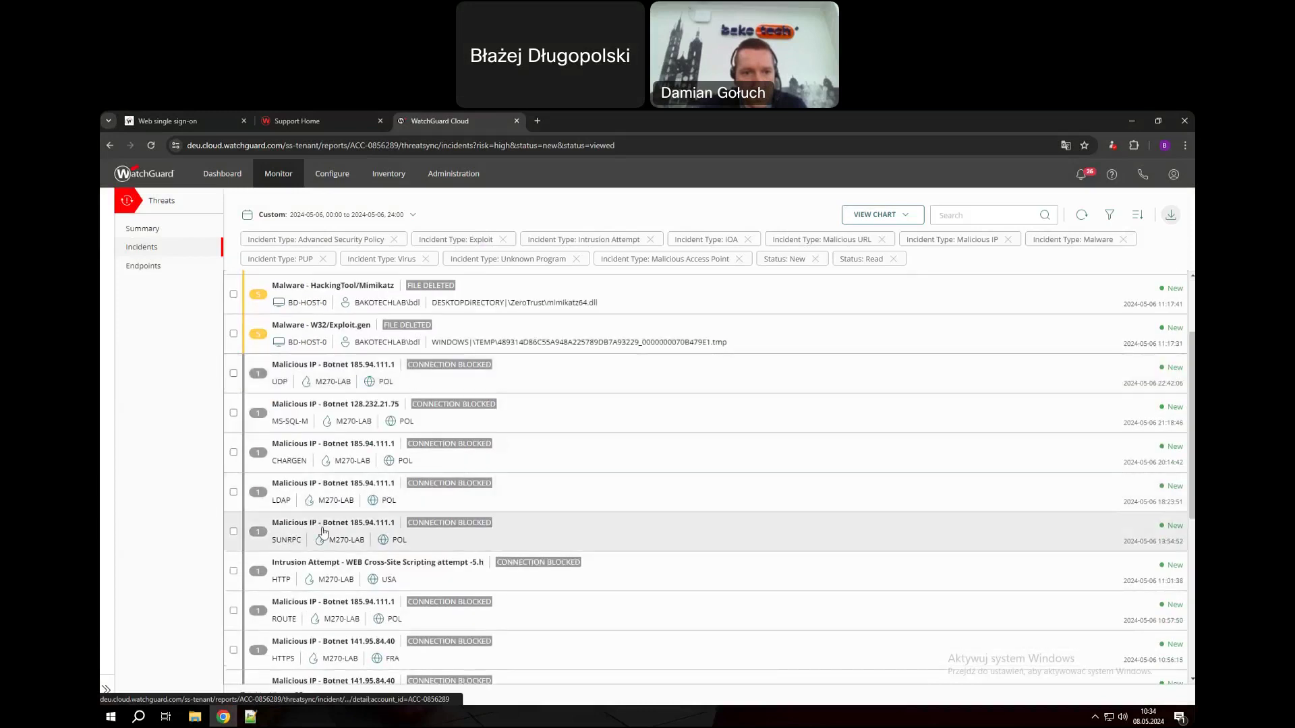
{"action": "scroll", "coordinate": [363, 518], "scroll_direction": "down", "scroll_amount": 3}
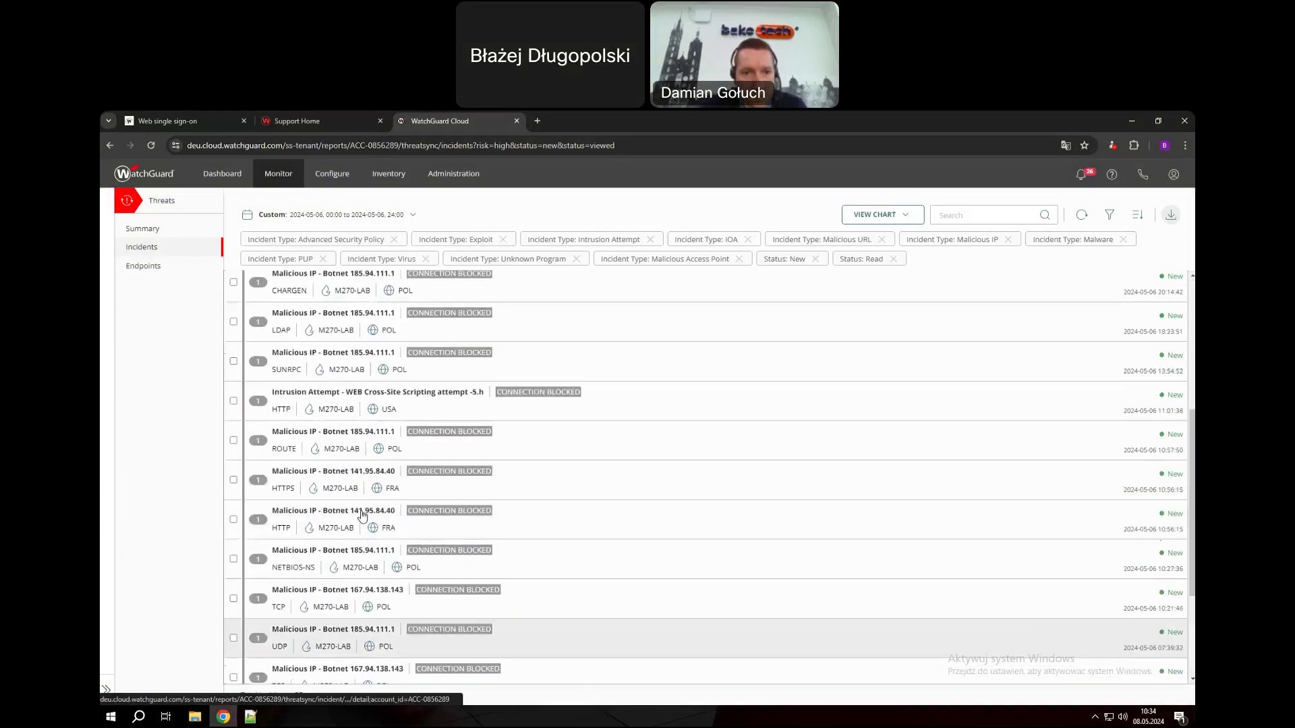
{"action": "scroll", "coordinate": [362, 516], "scroll_direction": "up", "scroll_amount": 5}
Limit incidents to risk levels 10 through 3, leaving five, then view the eight endpoints
{"action": "left_click", "coordinate": [1109, 215]}
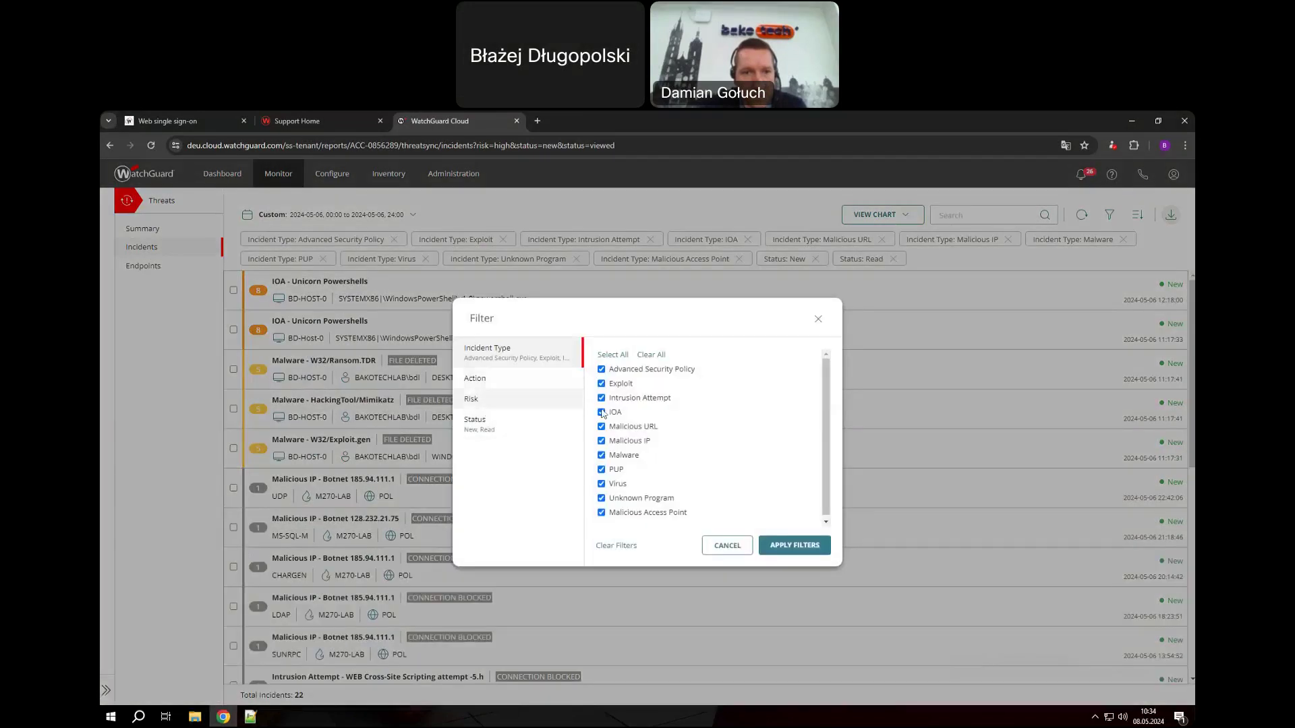
{"action": "left_click", "coordinate": [615, 355]}
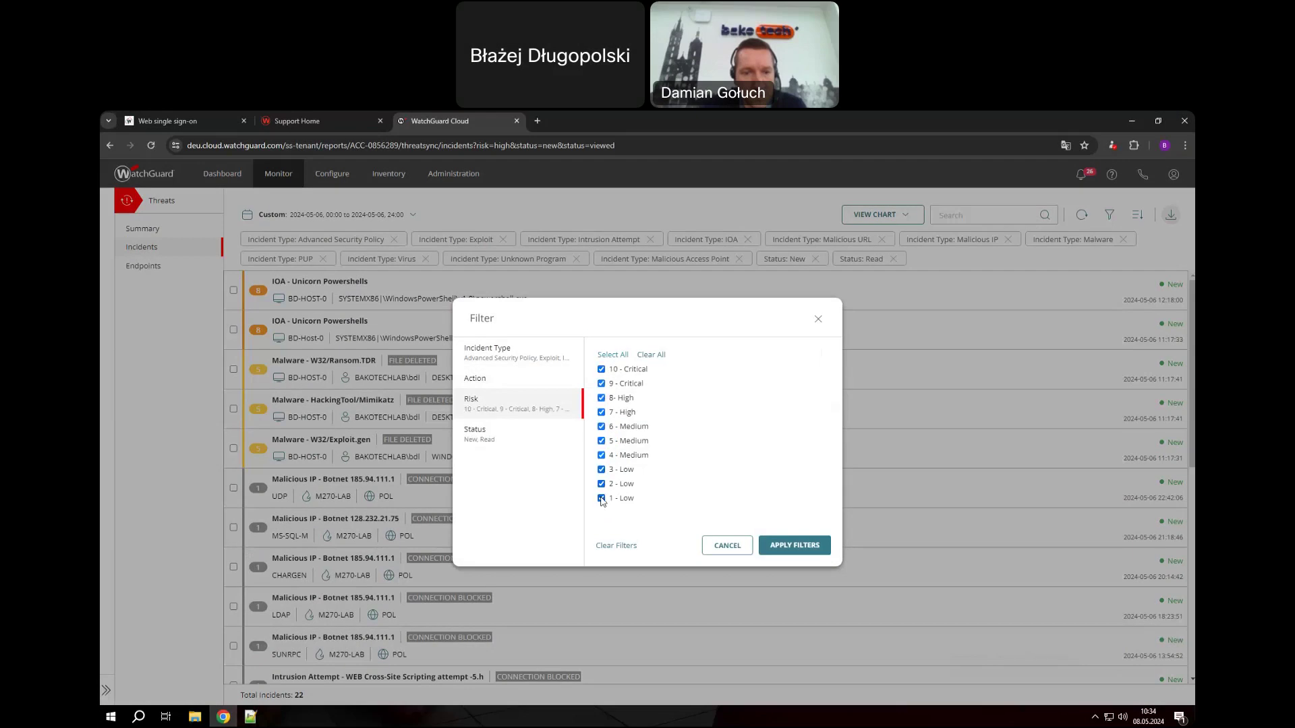
{"action": "left_click", "coordinate": [610, 487]}
{"action": "left_click", "coordinate": [795, 545]}
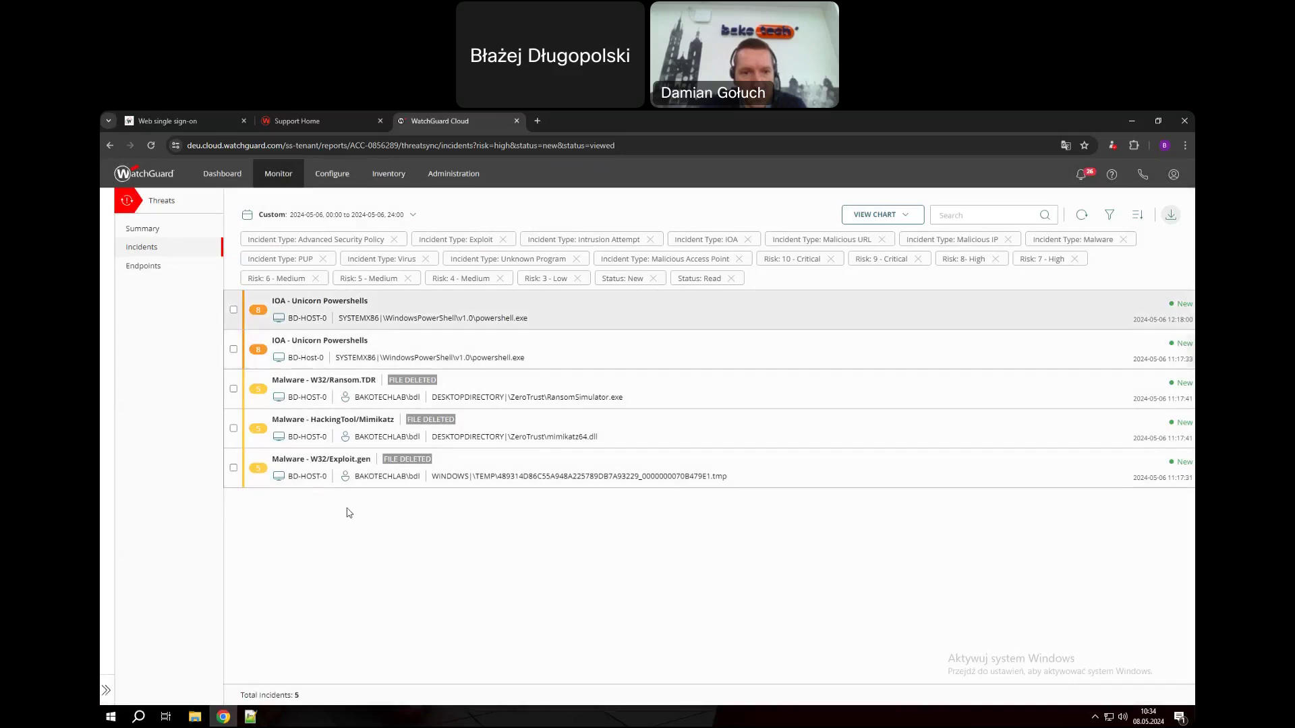
{"action": "left_click", "coordinate": [171, 270]}
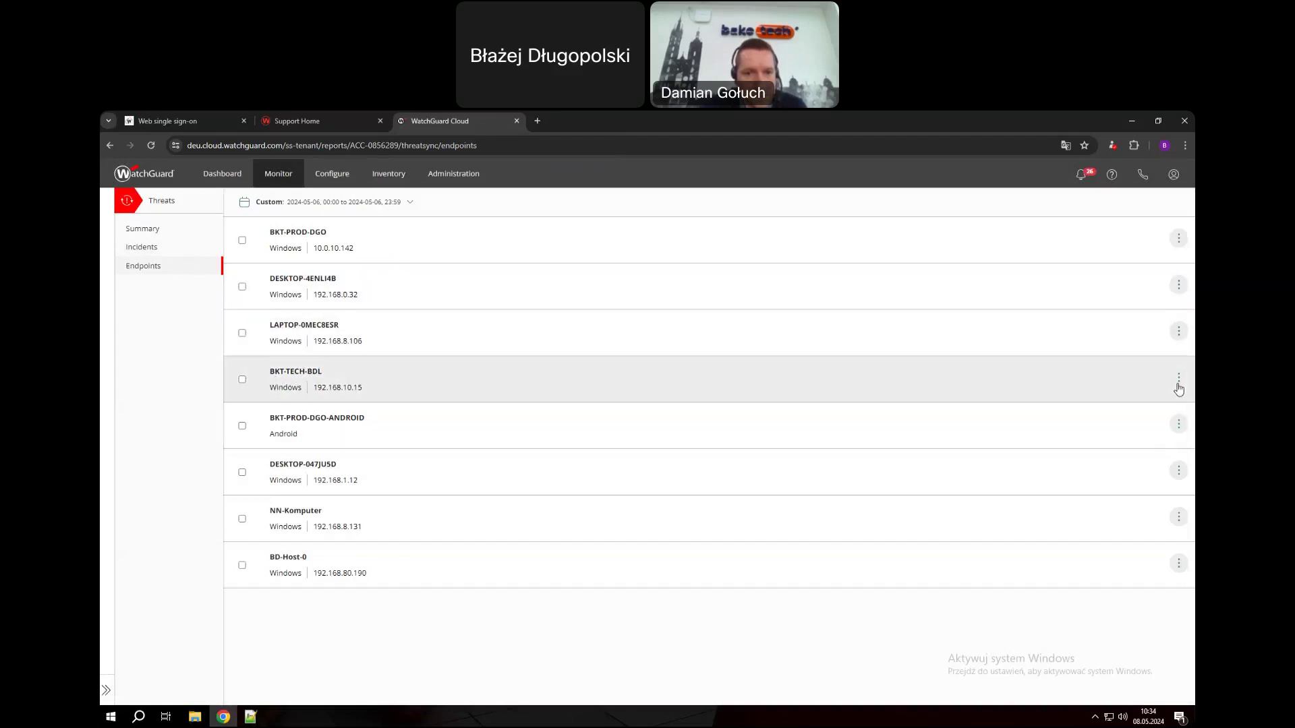
{"action": "left_click", "coordinate": [1179, 378]}
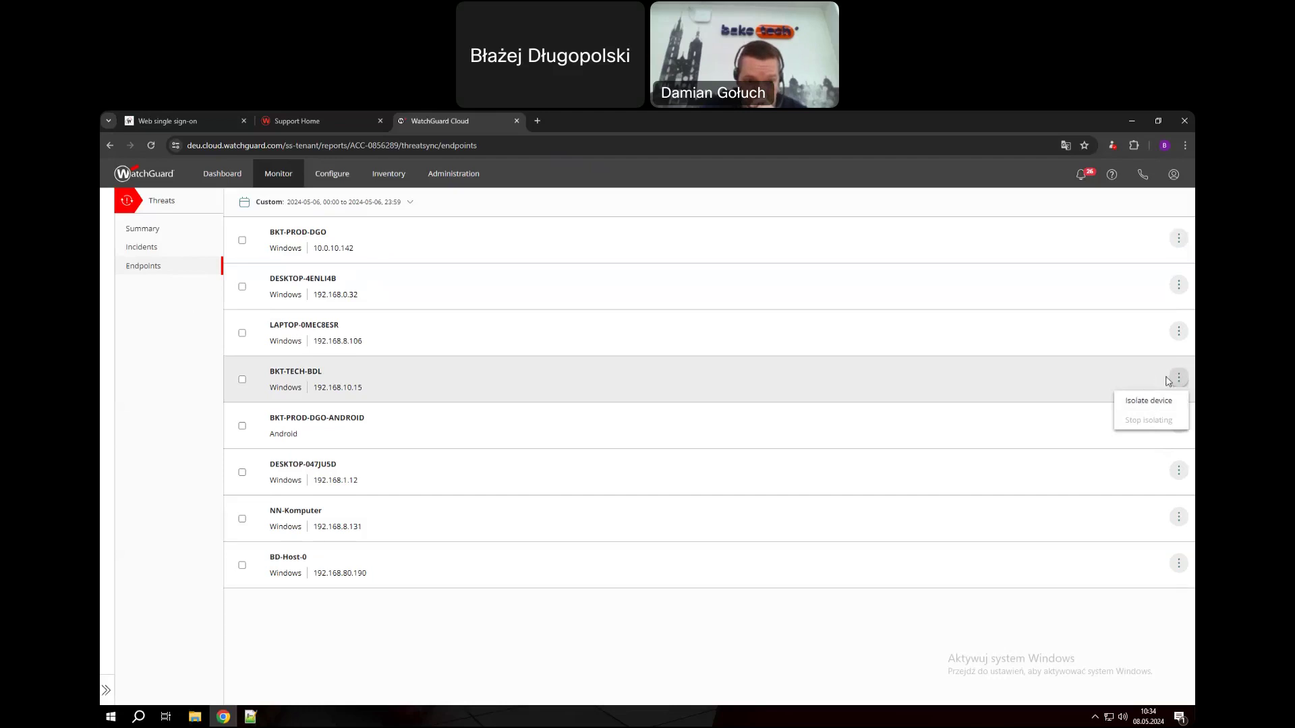
{"action": "left_click", "coordinate": [500, 373]}
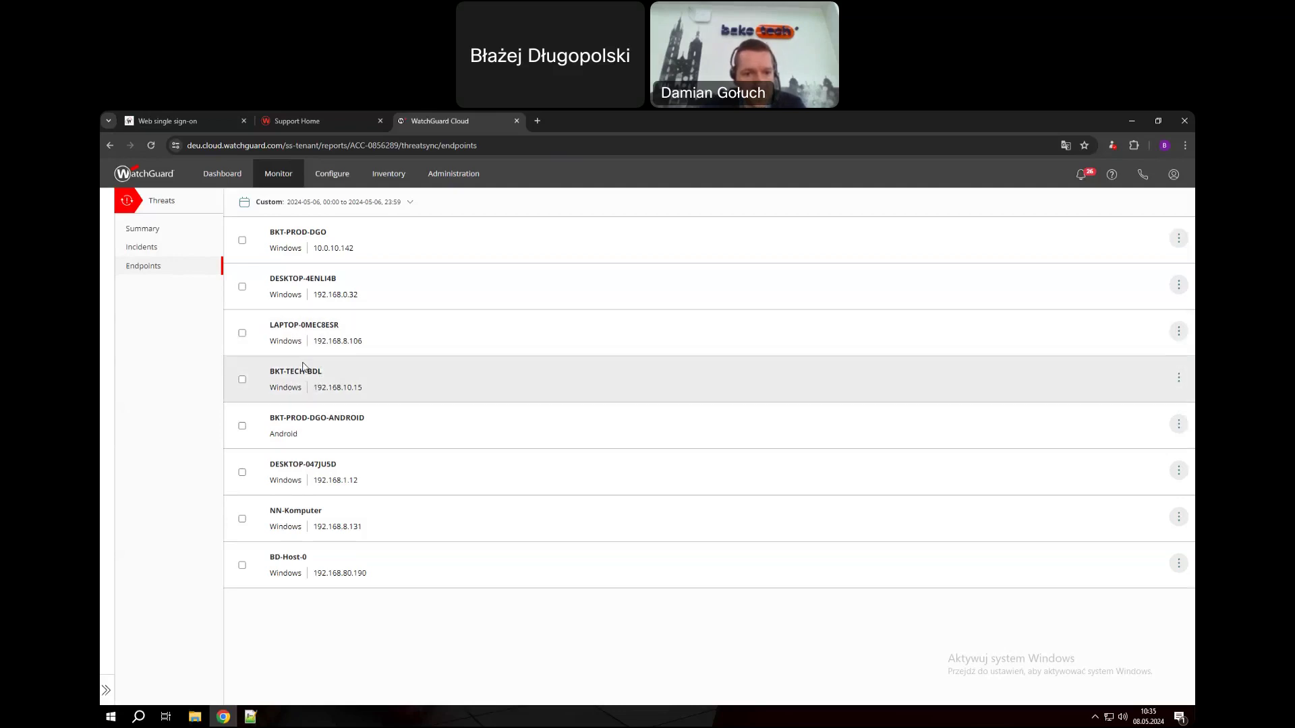
{"action": "left_click", "coordinate": [335, 173]}
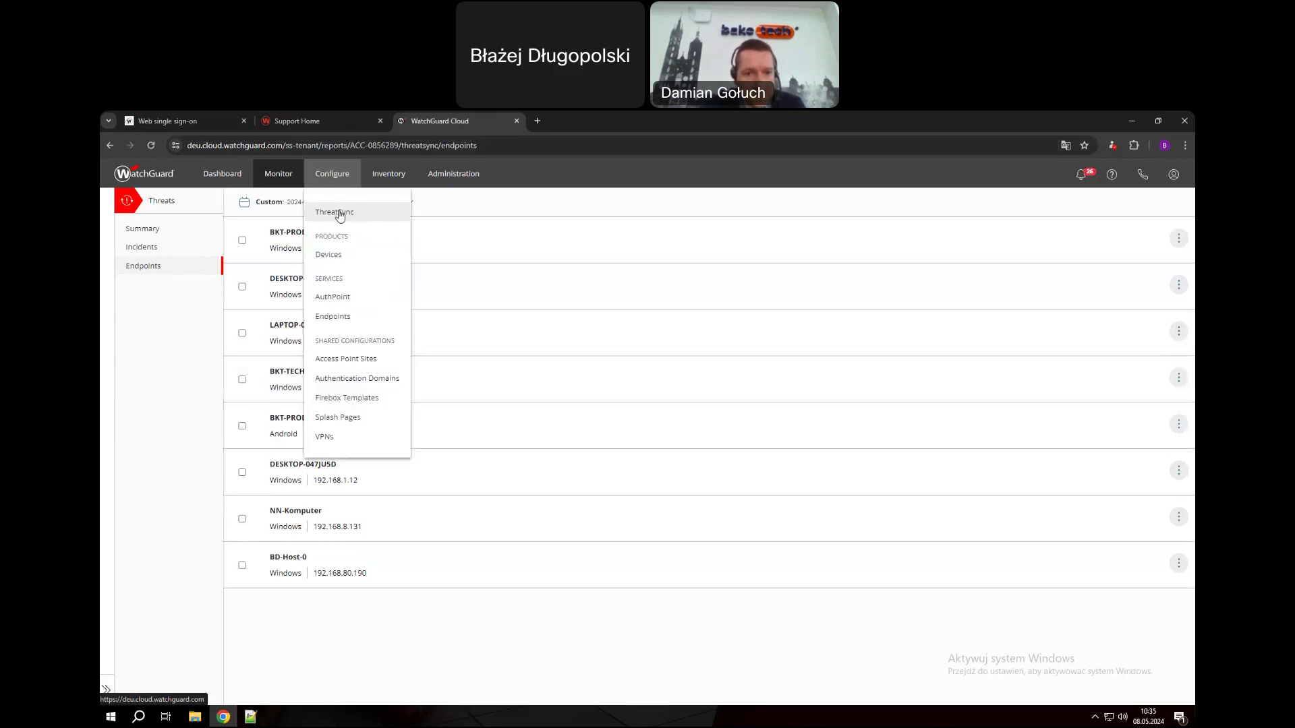
Start a new ThreatSync automation policy with type Remediation
{"action": "left_click", "coordinate": [338, 211]}
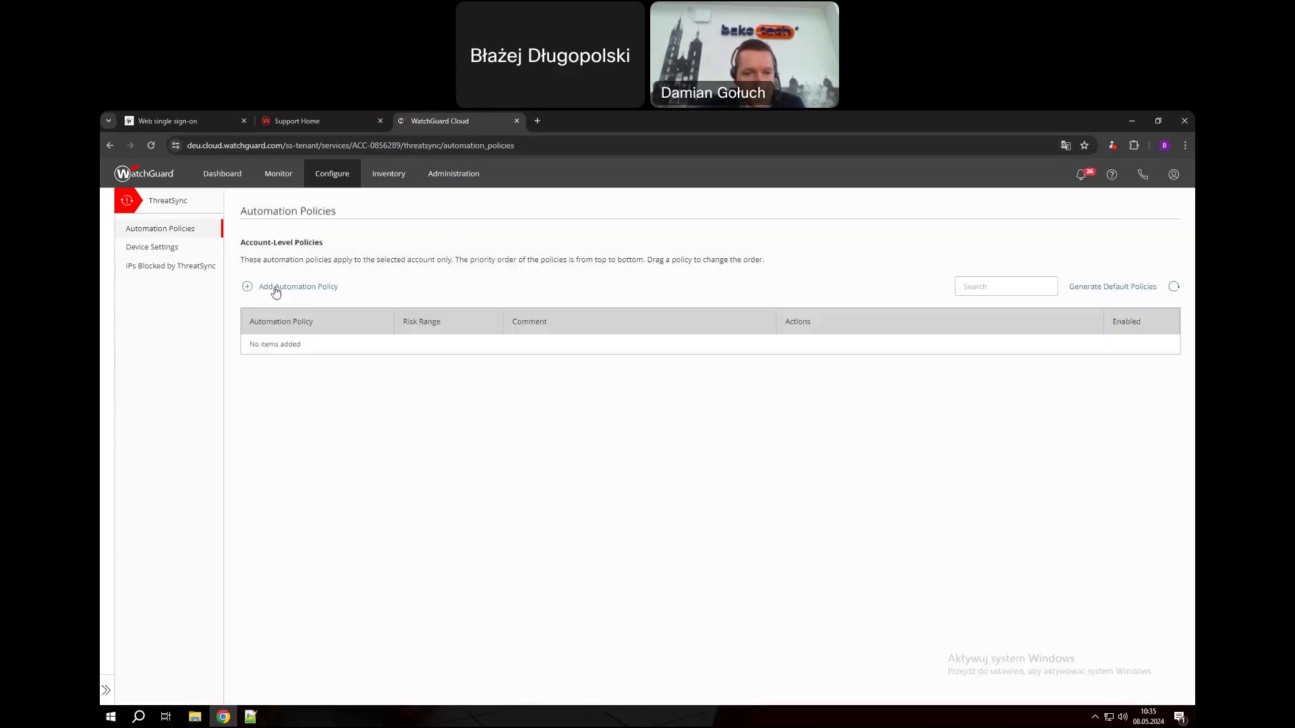
{"action": "left_click", "coordinate": [302, 288]}
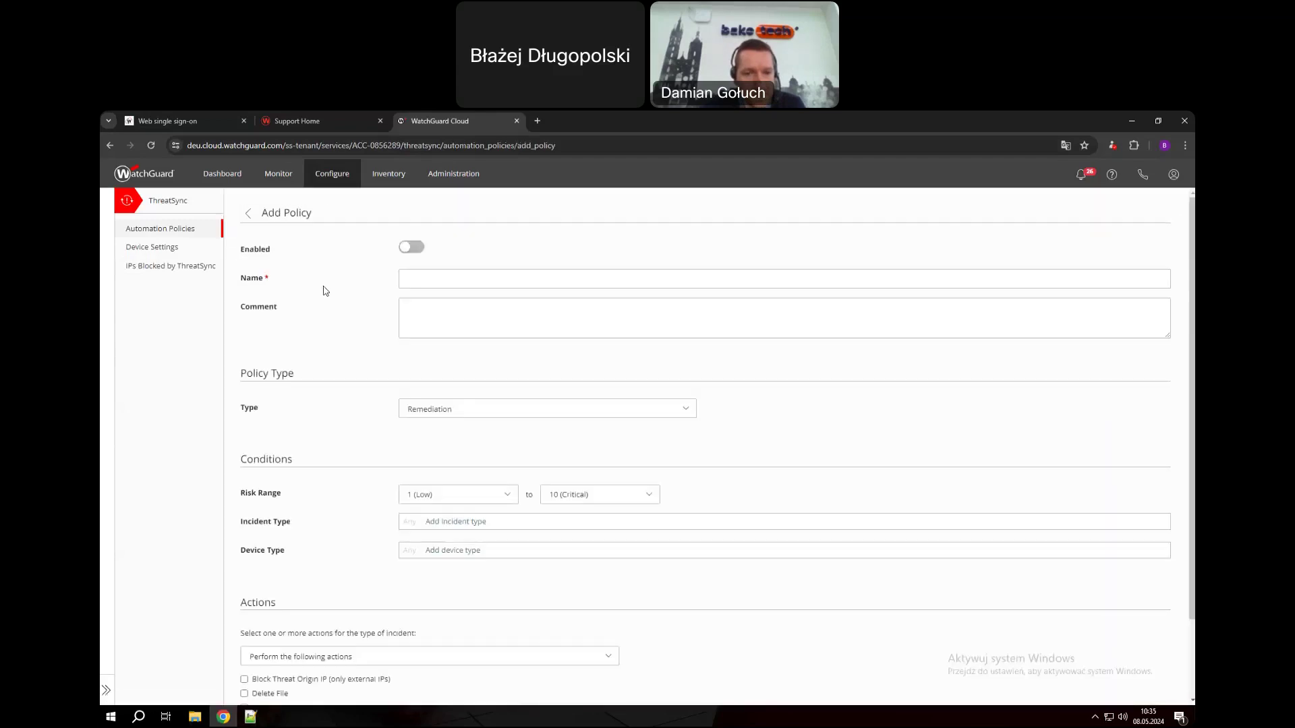
{"action": "scroll", "coordinate": [364, 303], "scroll_direction": "down", "scroll_amount": 1}
{"action": "left_click", "coordinate": [457, 352]}
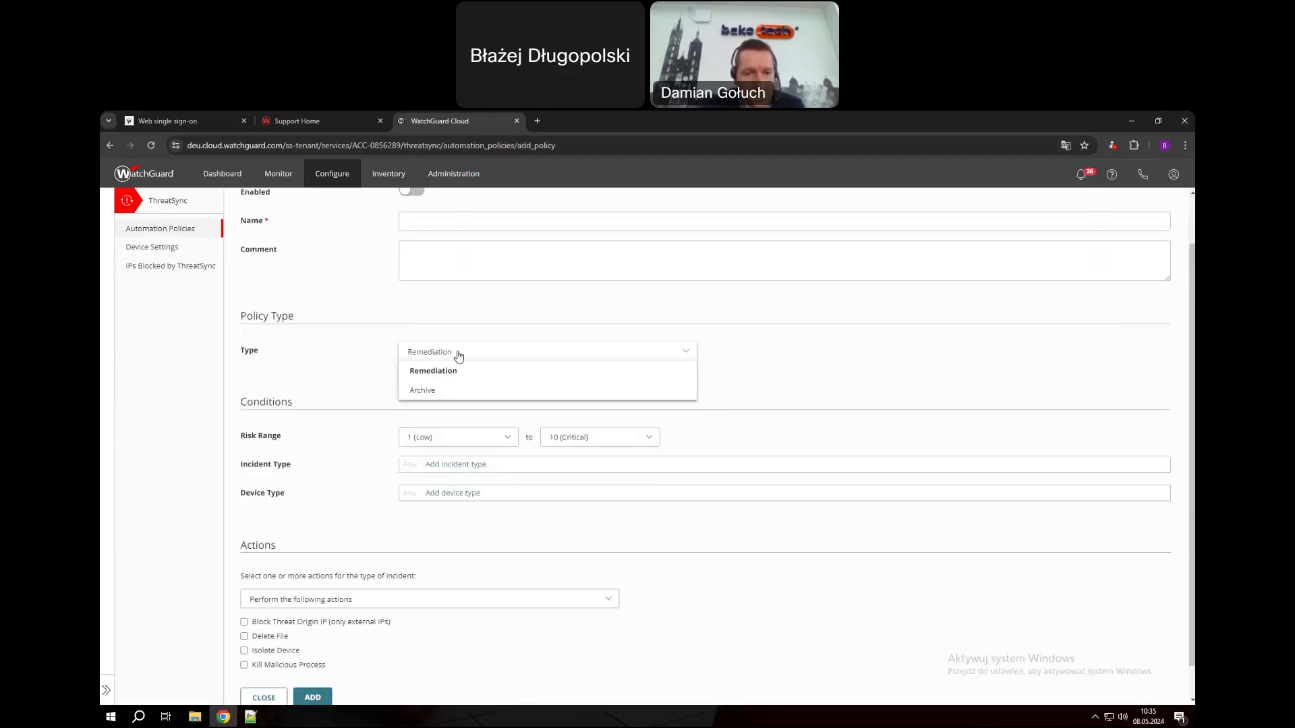
{"action": "left_click", "coordinate": [444, 389]}
{"action": "left_click", "coordinate": [452, 362]}
{"action": "left_click", "coordinate": [410, 371]}
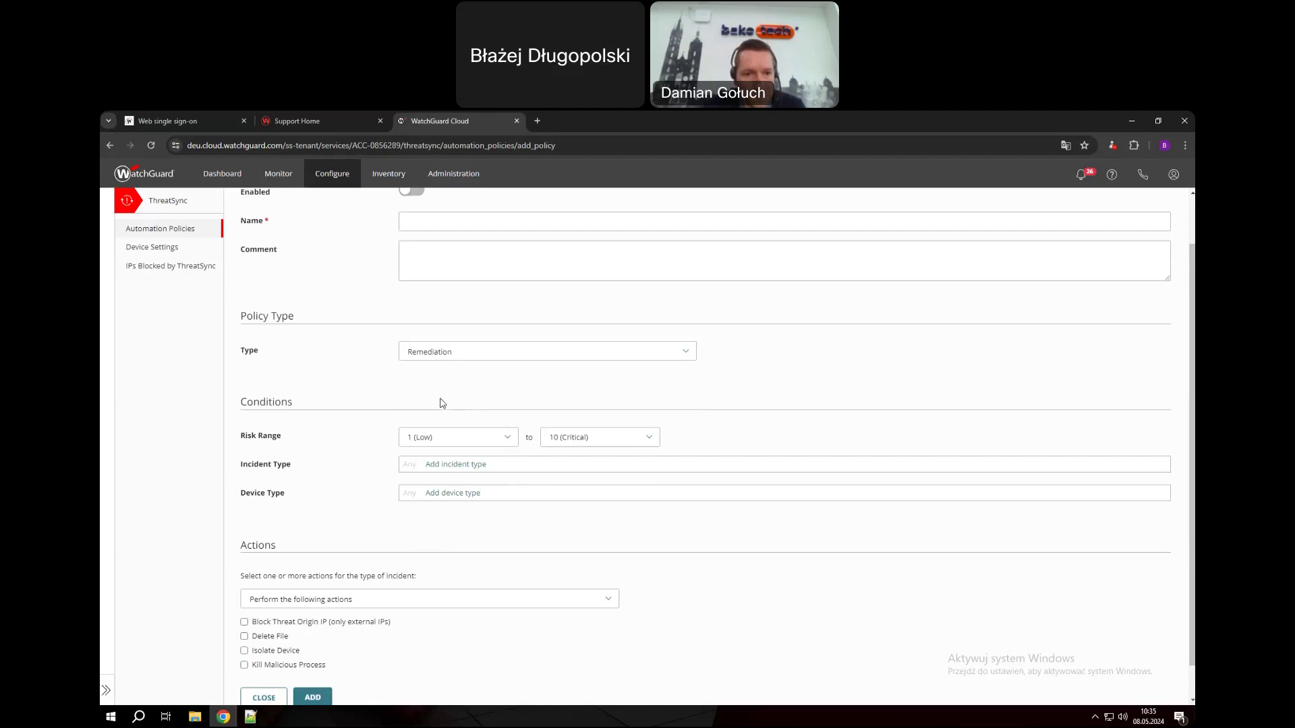
Set the policy's minimum risk to 8 (High) and add IOA and Malware incident types
{"action": "left_click", "coordinate": [478, 439]}
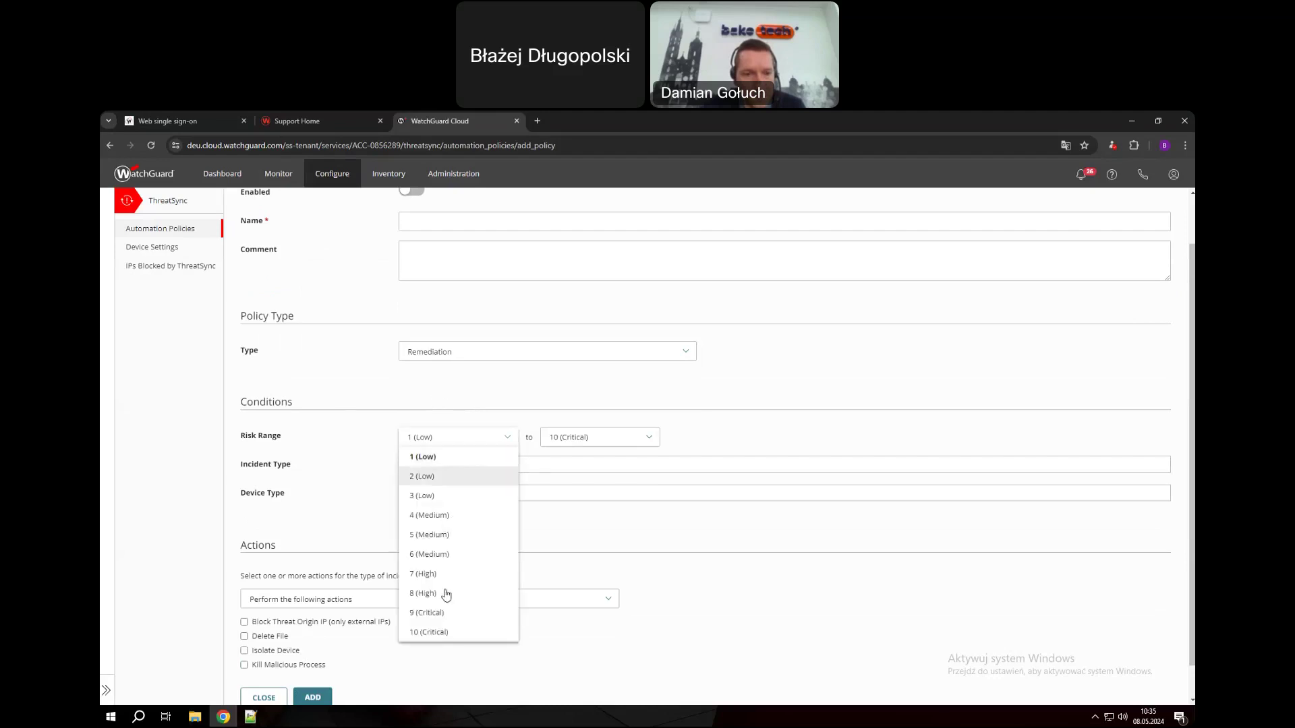
{"action": "left_click", "coordinate": [469, 598]}
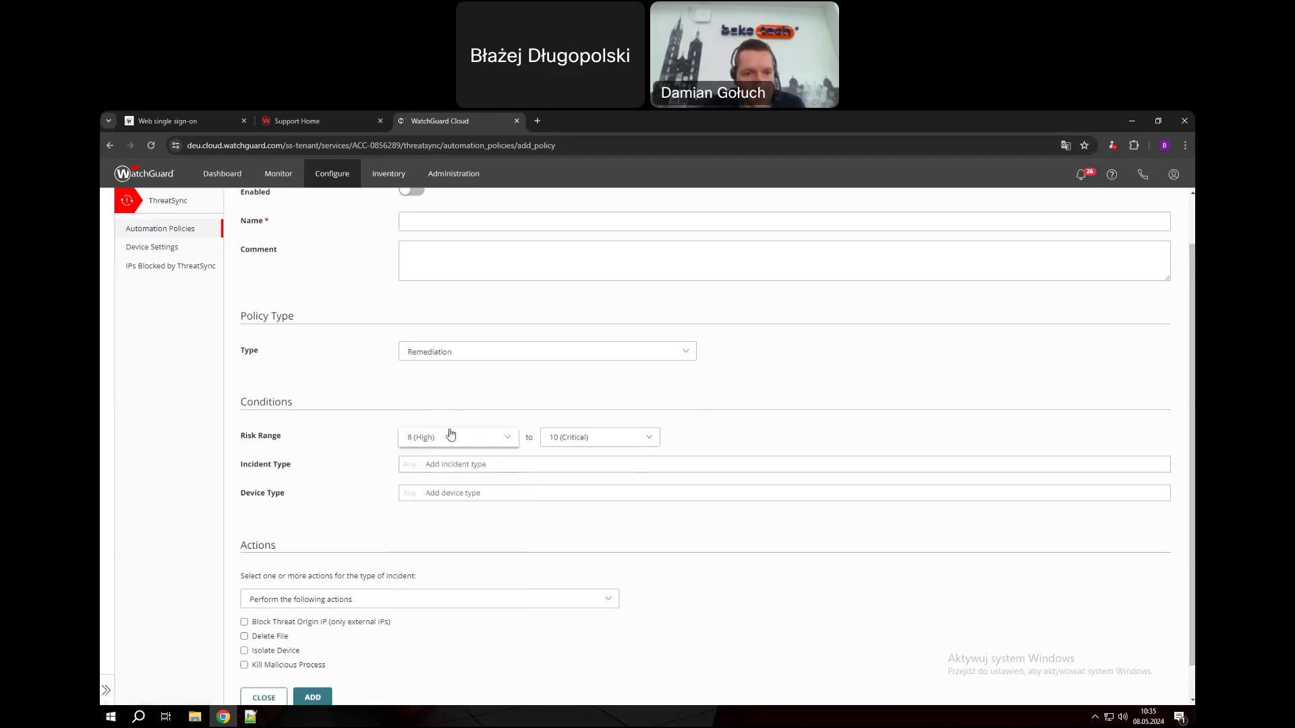
{"action": "left_click", "coordinate": [459, 466]}
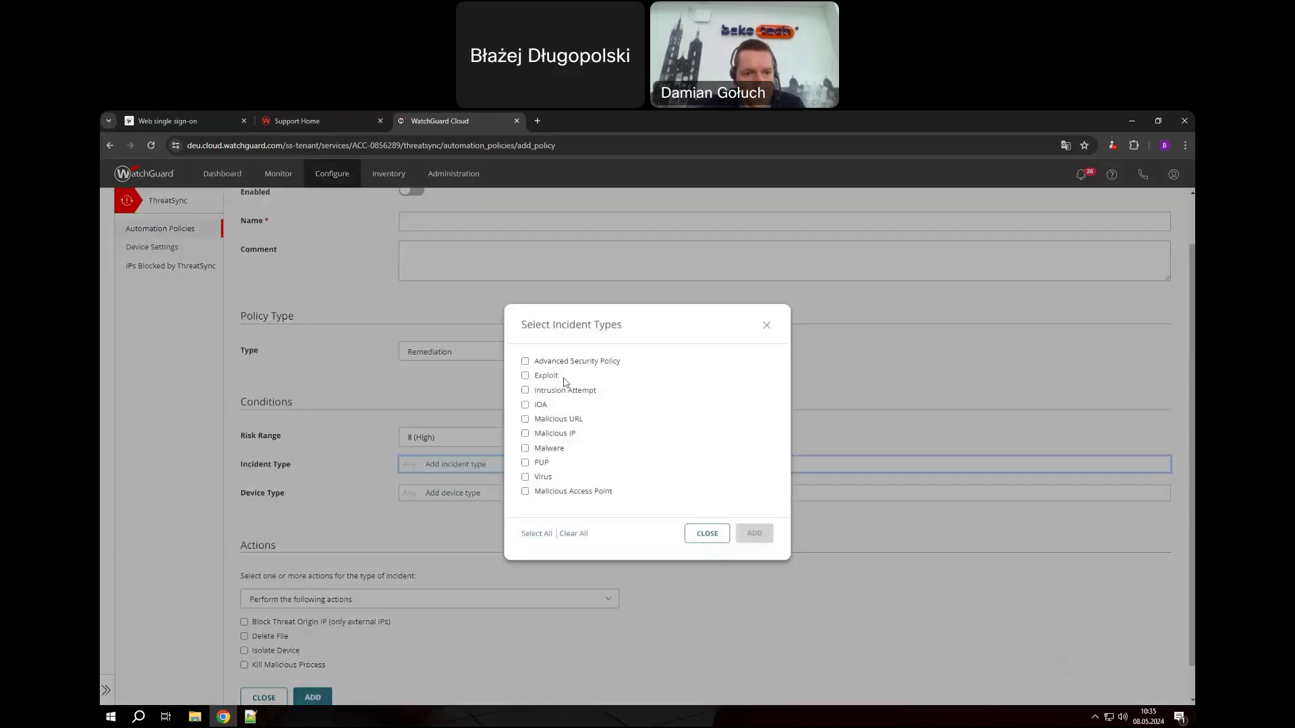
{"action": "left_click", "coordinate": [526, 448]}
{"action": "left_click", "coordinate": [525, 405]}
{"action": "left_click", "coordinate": [756, 536]}
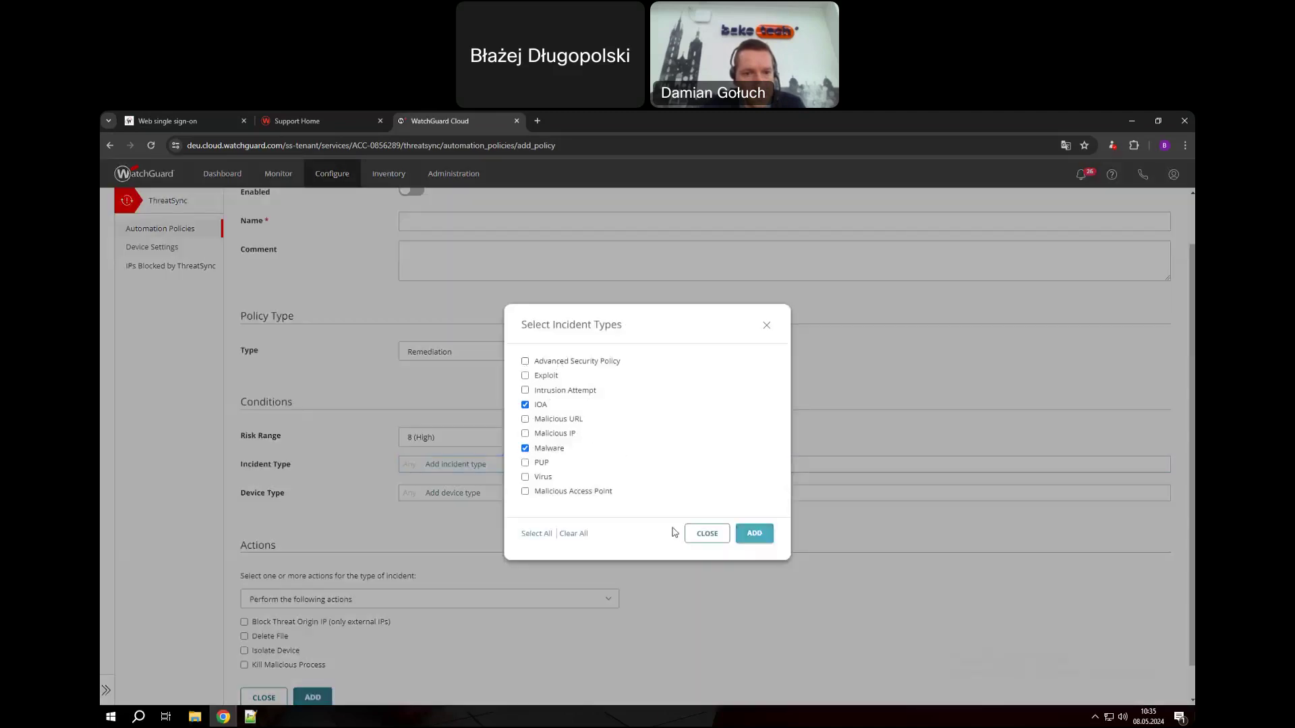
Target the Endpoint device type and enable the Isolate Device action
{"action": "left_click", "coordinate": [460, 495]}
{"action": "left_click", "coordinate": [526, 427]}
{"action": "left_click", "coordinate": [753, 484]}
{"action": "scroll", "coordinate": [329, 559], "scroll_direction": "down", "scroll_amount": 1}
{"action": "left_click", "coordinate": [245, 615]}
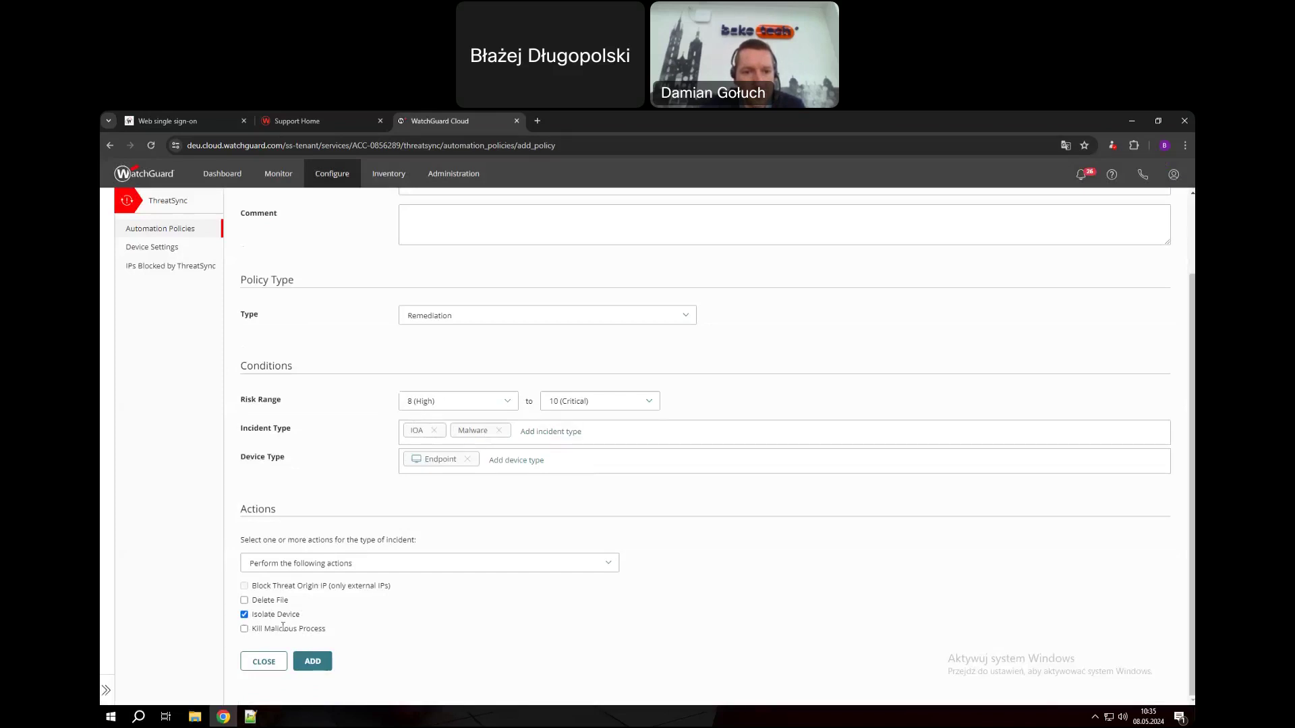
{"action": "scroll", "coordinate": [309, 595], "scroll_direction": "up", "scroll_amount": 2}
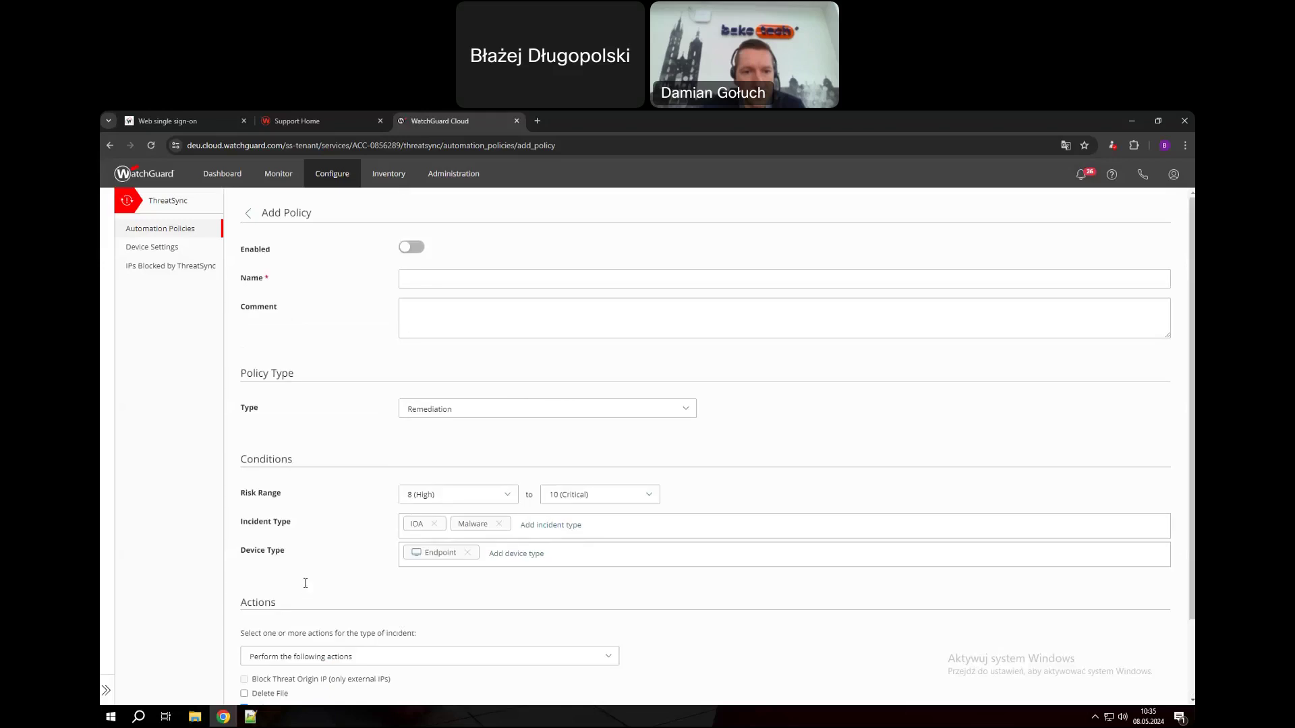
{"action": "scroll", "coordinate": [305, 584], "scroll_direction": "down", "scroll_amount": 2}
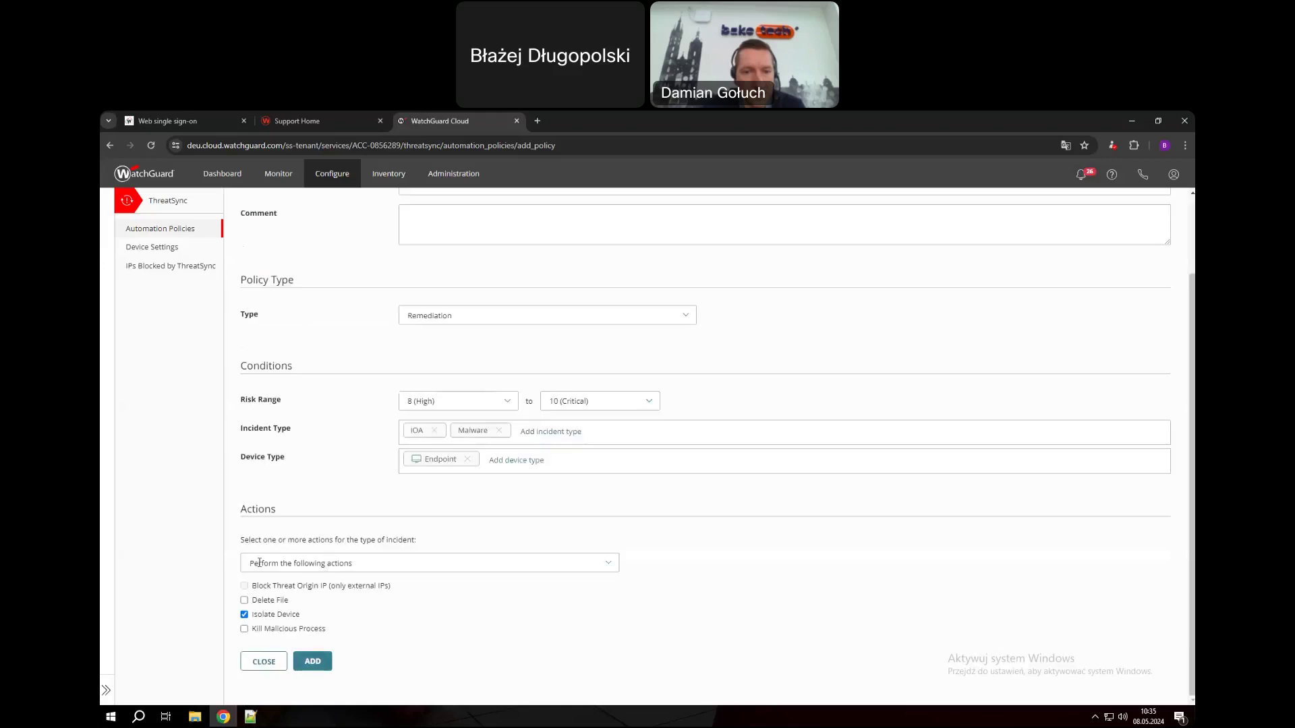
{"action": "scroll", "coordinate": [259, 562], "scroll_direction": "up", "scroll_amount": 2}
Switch the policy type to Archive with a risk range of 1 to 3 (Low)
{"action": "left_click", "coordinate": [439, 414]}
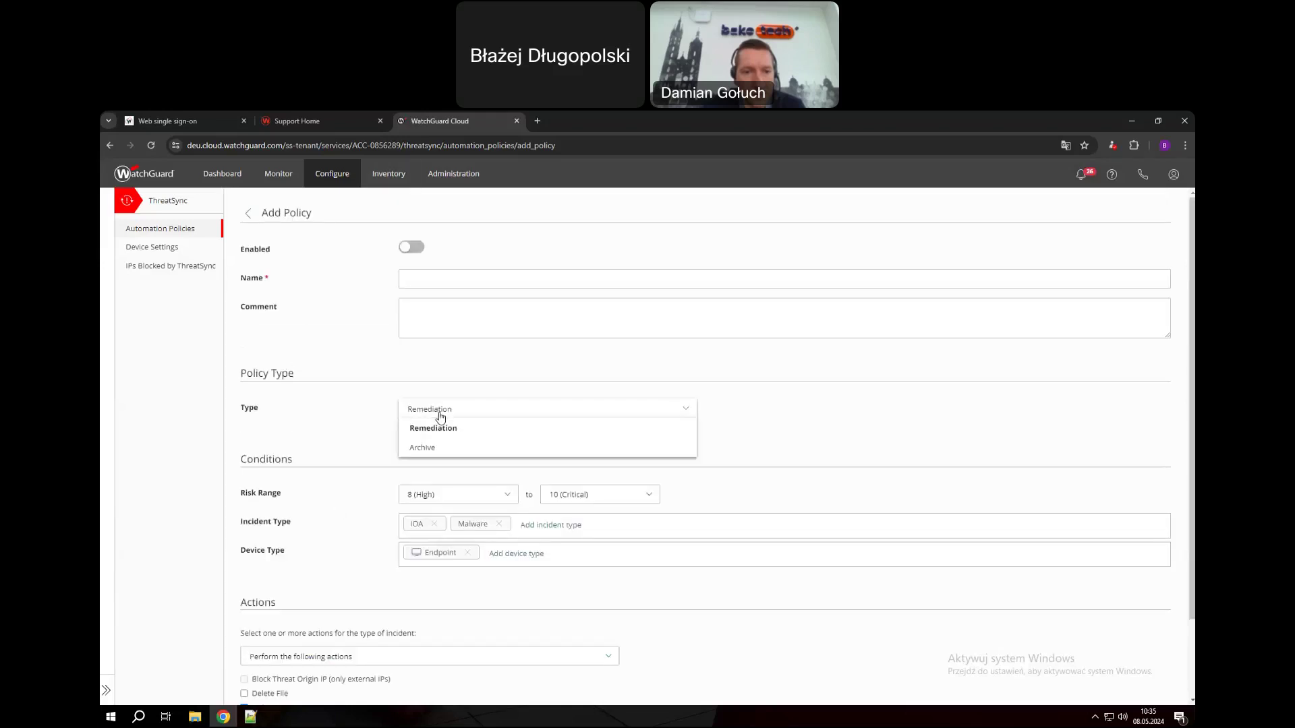
{"action": "left_click", "coordinate": [420, 413]}
{"action": "left_click", "coordinate": [427, 414]}
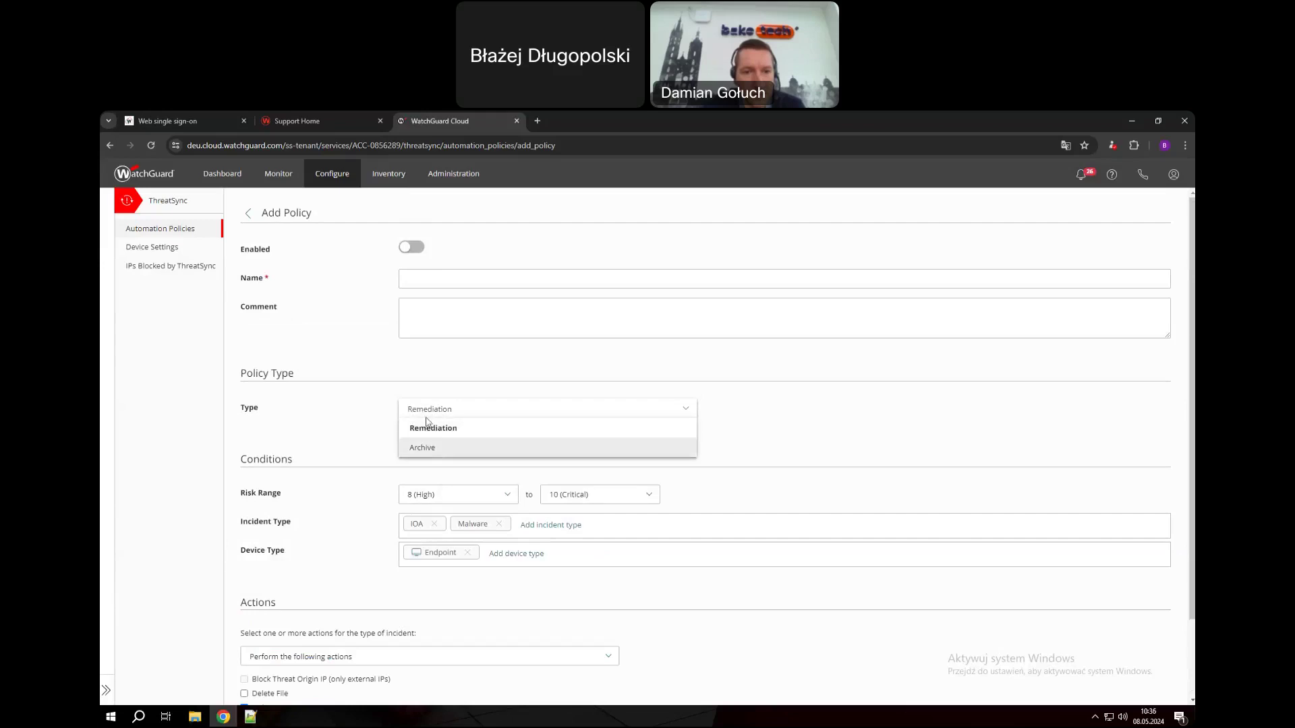
{"action": "key", "text": "Return"}
{"action": "left_click", "coordinate": [472, 496]}
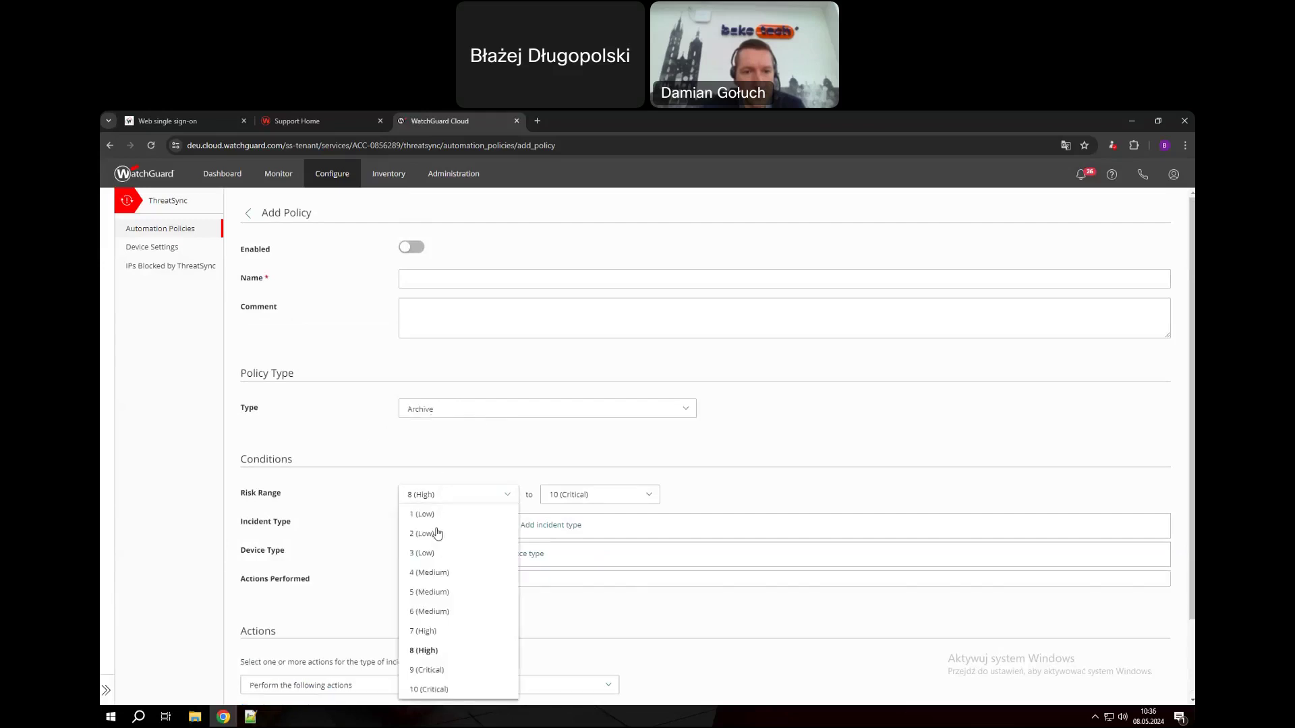
{"action": "left_click", "coordinate": [423, 514]}
{"action": "left_click", "coordinate": [584, 496]}
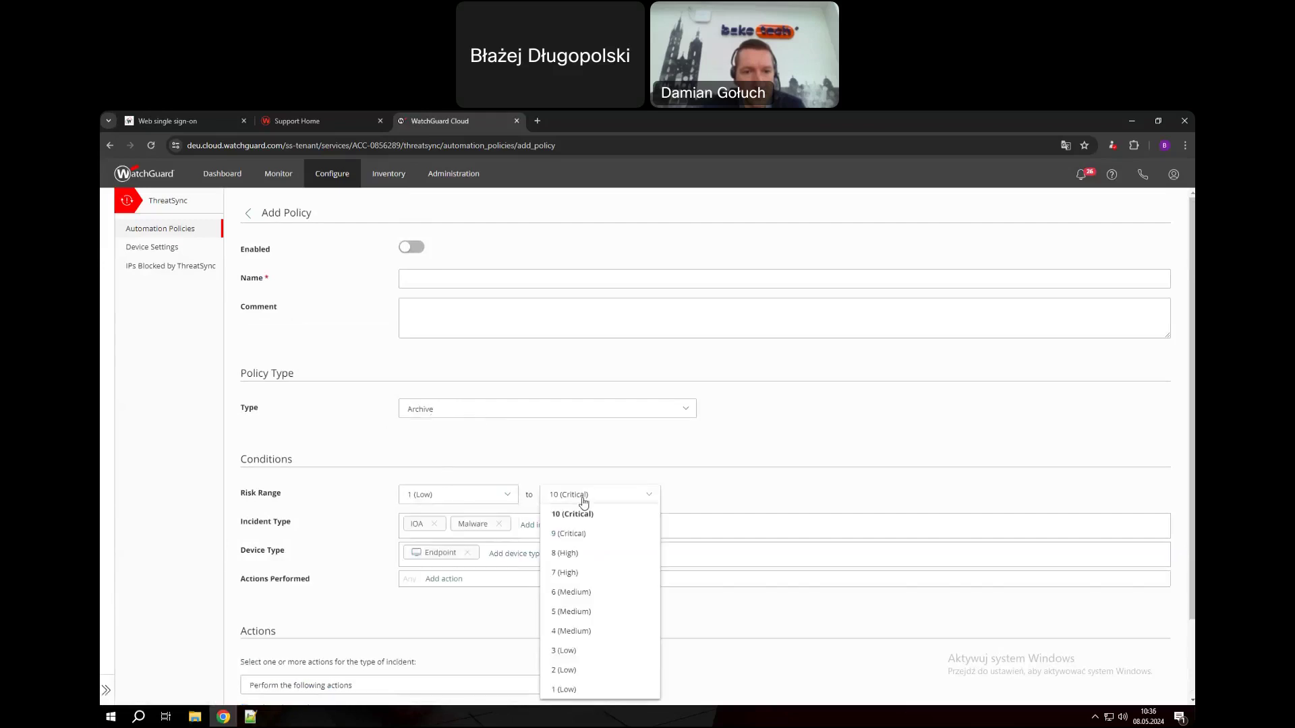
{"action": "left_click", "coordinate": [570, 652]}
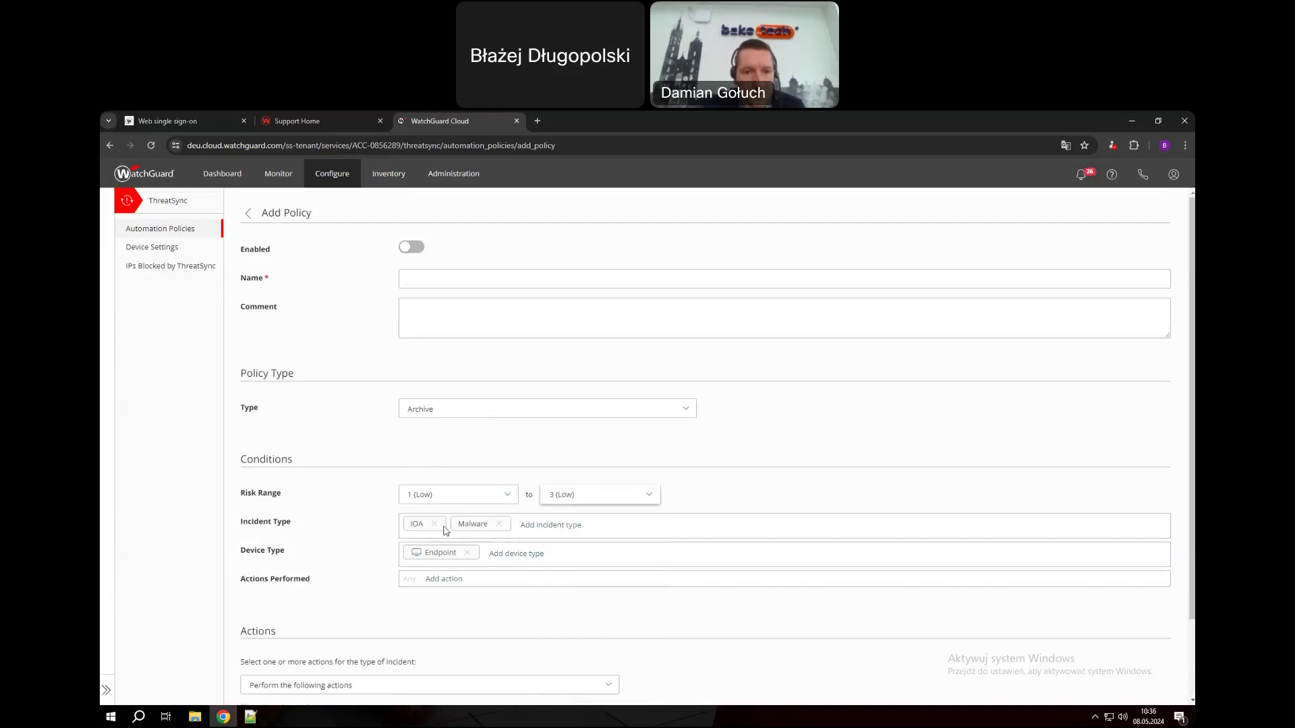
Clear IOA and Malware, and target Firebox, Endpoint and Access Point device types
{"action": "left_click", "coordinate": [434, 524]}
{"action": "left_click", "coordinate": [451, 524]}
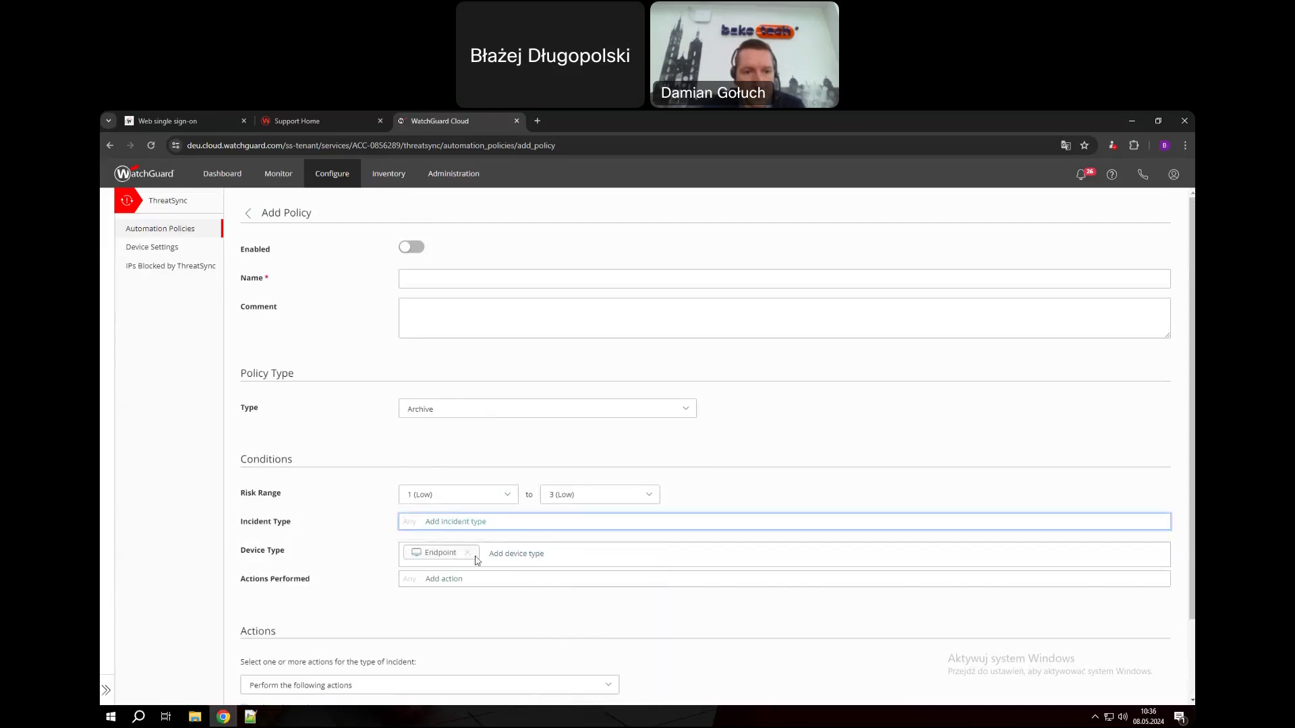
{"action": "left_click", "coordinate": [470, 554]}
{"action": "left_click", "coordinate": [481, 552]}
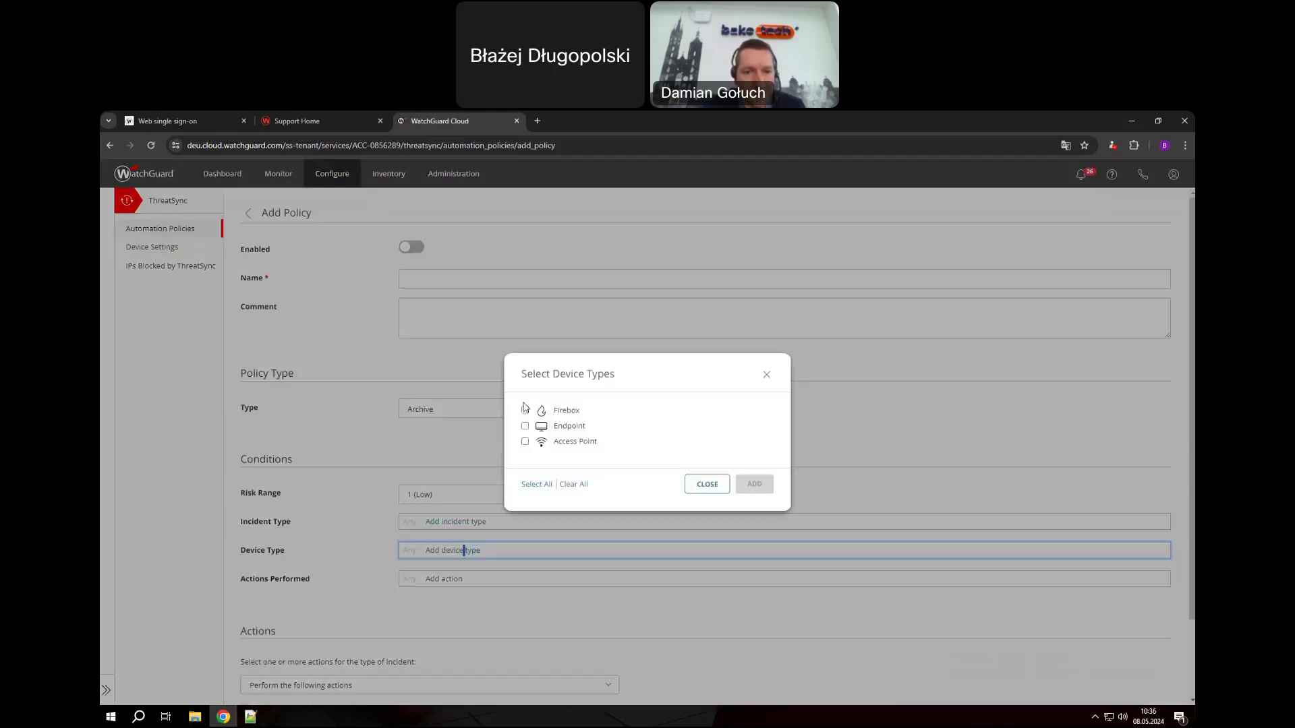
{"action": "left_click", "coordinate": [537, 483]}
{"action": "left_click", "coordinate": [753, 484]}
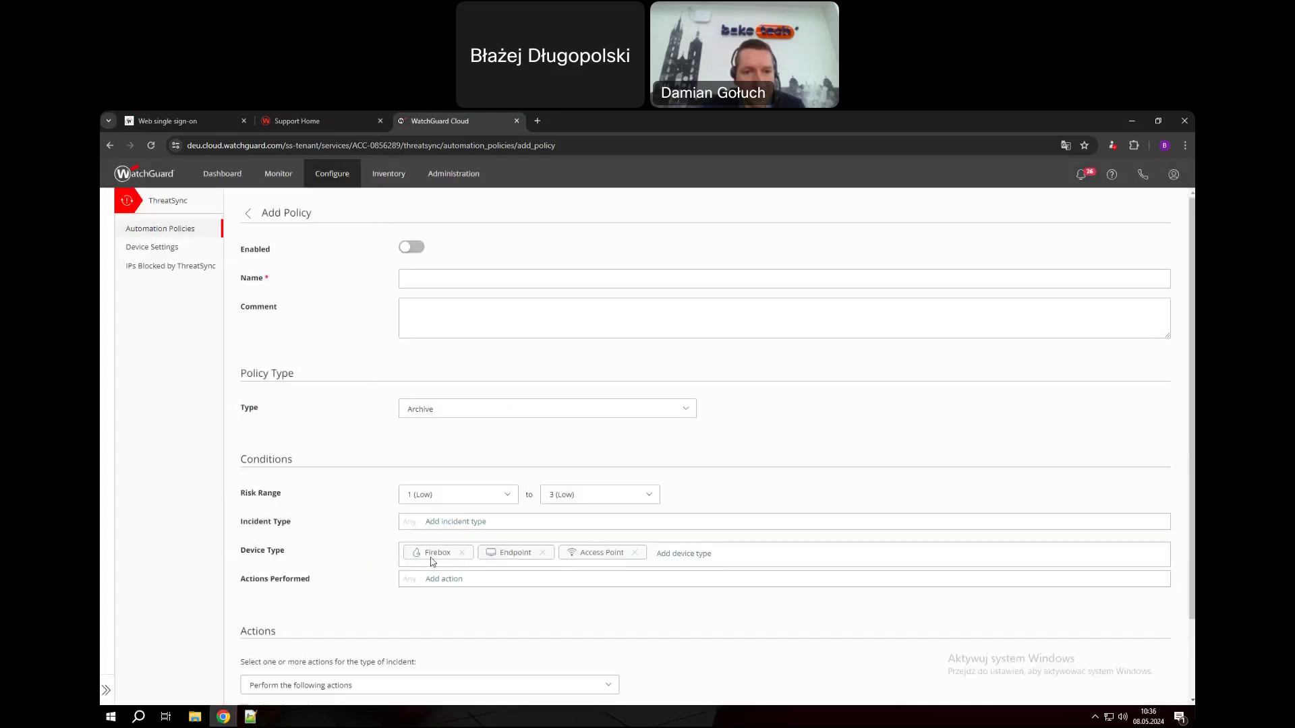
Add all eight actions performed, then abandon the draft for the Automation Policies list
{"action": "left_click", "coordinate": [474, 581]}
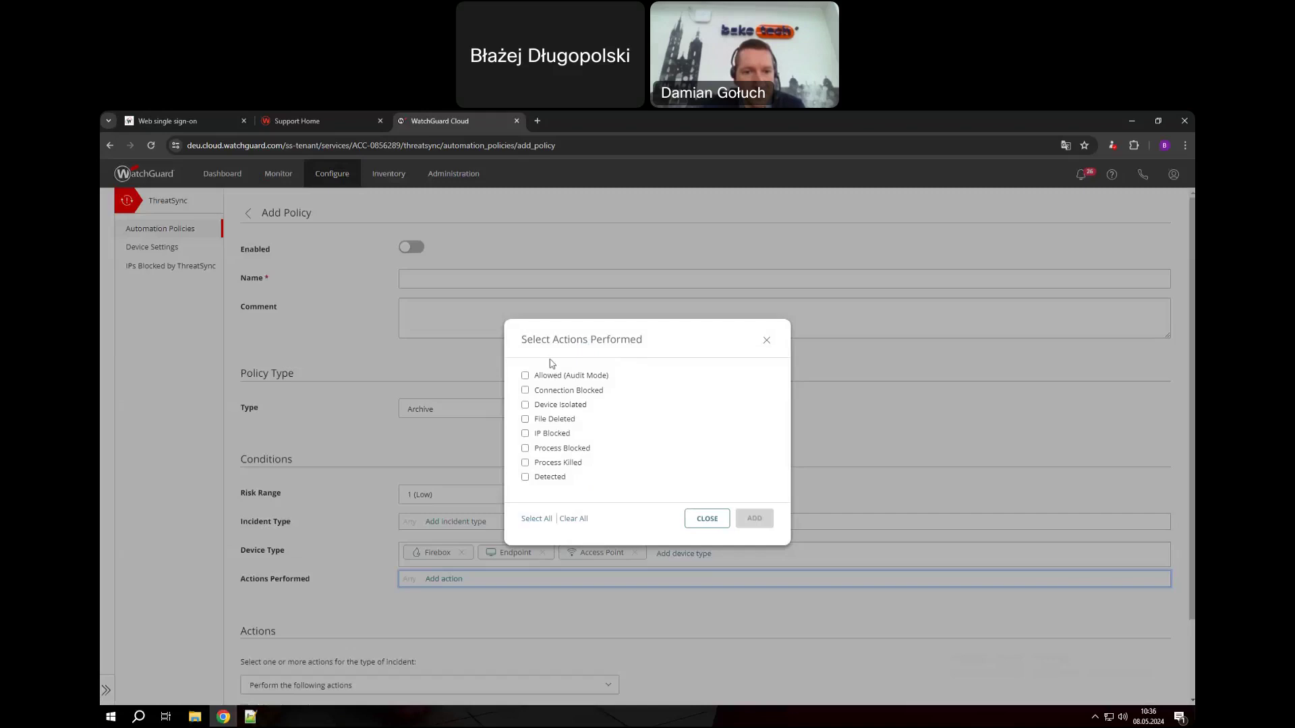
{"action": "left_click", "coordinate": [537, 519]}
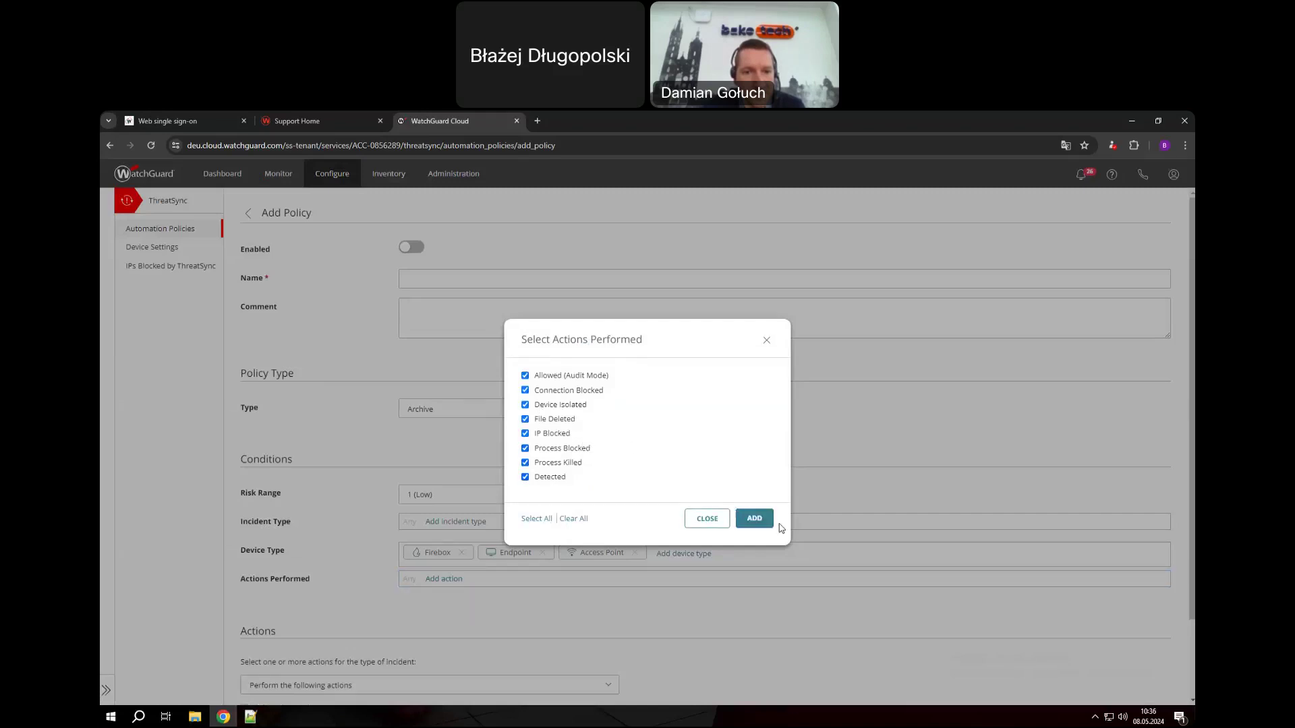
{"action": "left_click", "coordinate": [758, 520]}
{"action": "scroll", "coordinate": [412, 469], "scroll_direction": "down", "scroll_amount": 2}
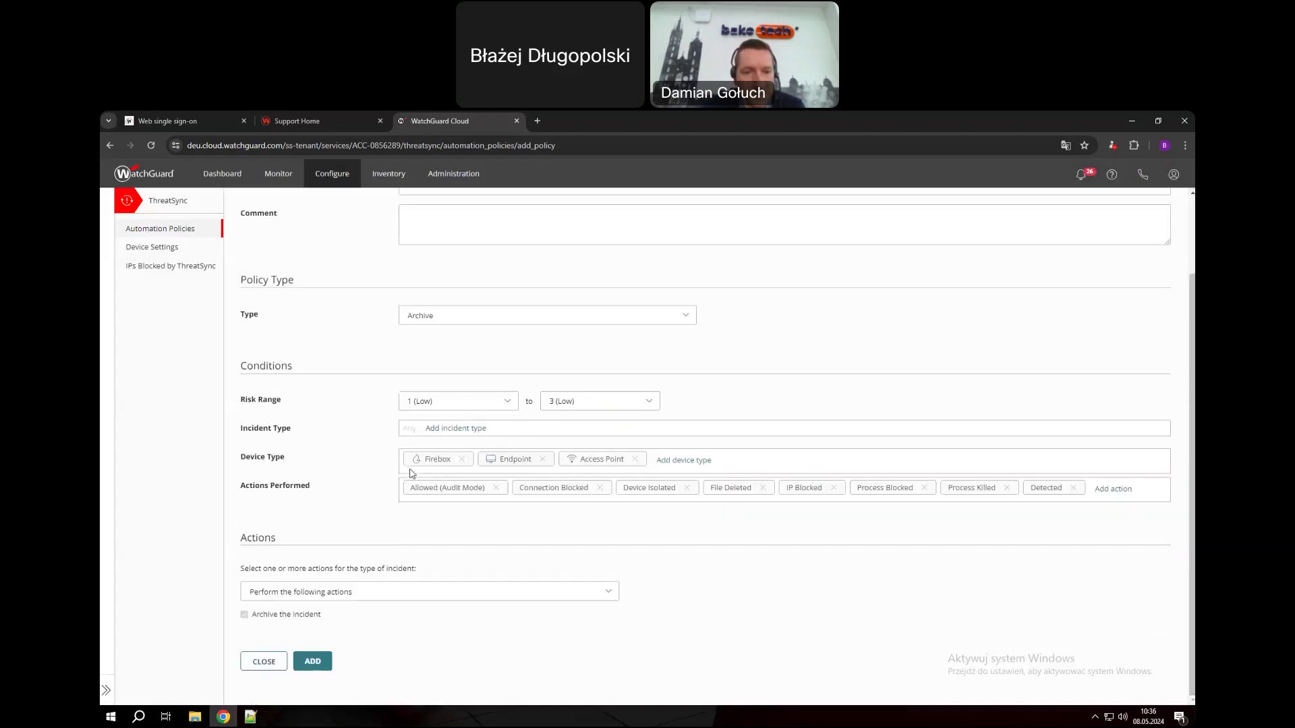
{"action": "scroll", "coordinate": [425, 446], "scroll_direction": "up", "scroll_amount": 2}
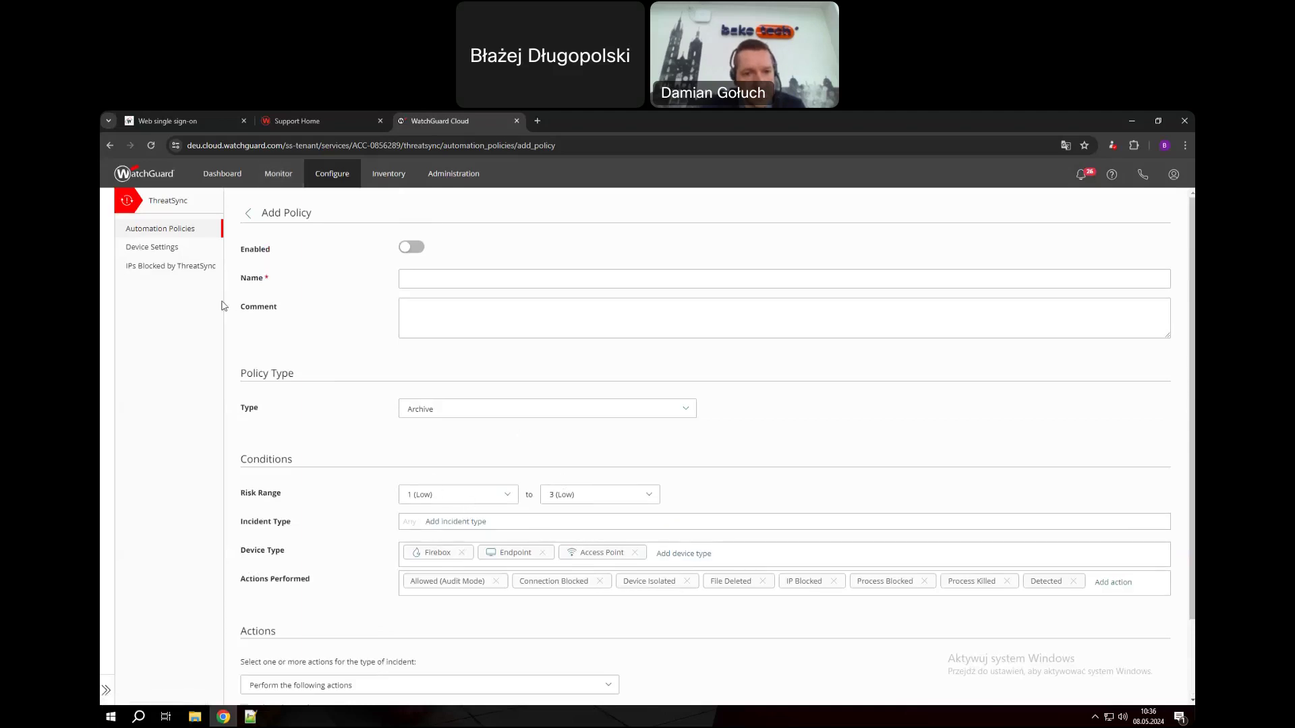
{"action": "left_click", "coordinate": [165, 231]}
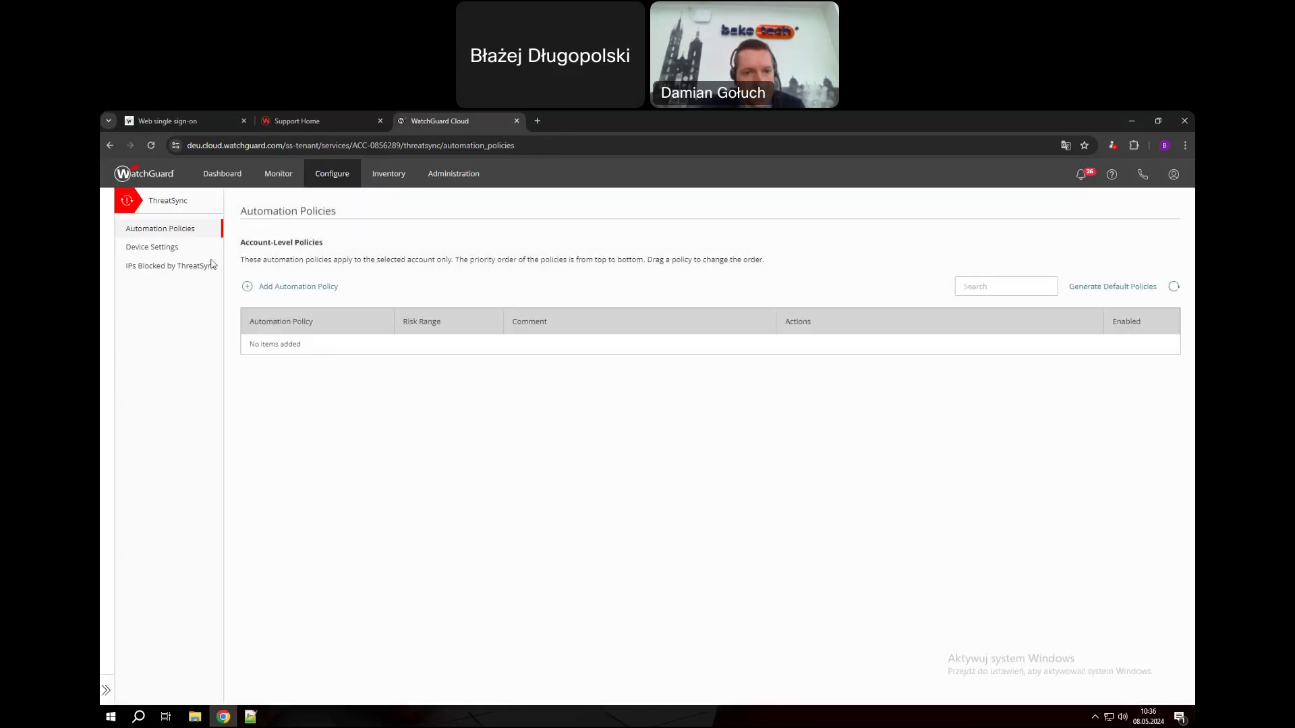
Review ThreatSync Device Settings for Fireboxes, Access Points and endpoints, then view the empty blocked-IP list
{"action": "left_click", "coordinate": [294, 286]}
{"action": "scroll", "coordinate": [356, 390], "scroll_direction": "down", "scroll_amount": 2}
{"action": "scroll", "coordinate": [303, 338], "scroll_direction": "up", "scroll_amount": 2}
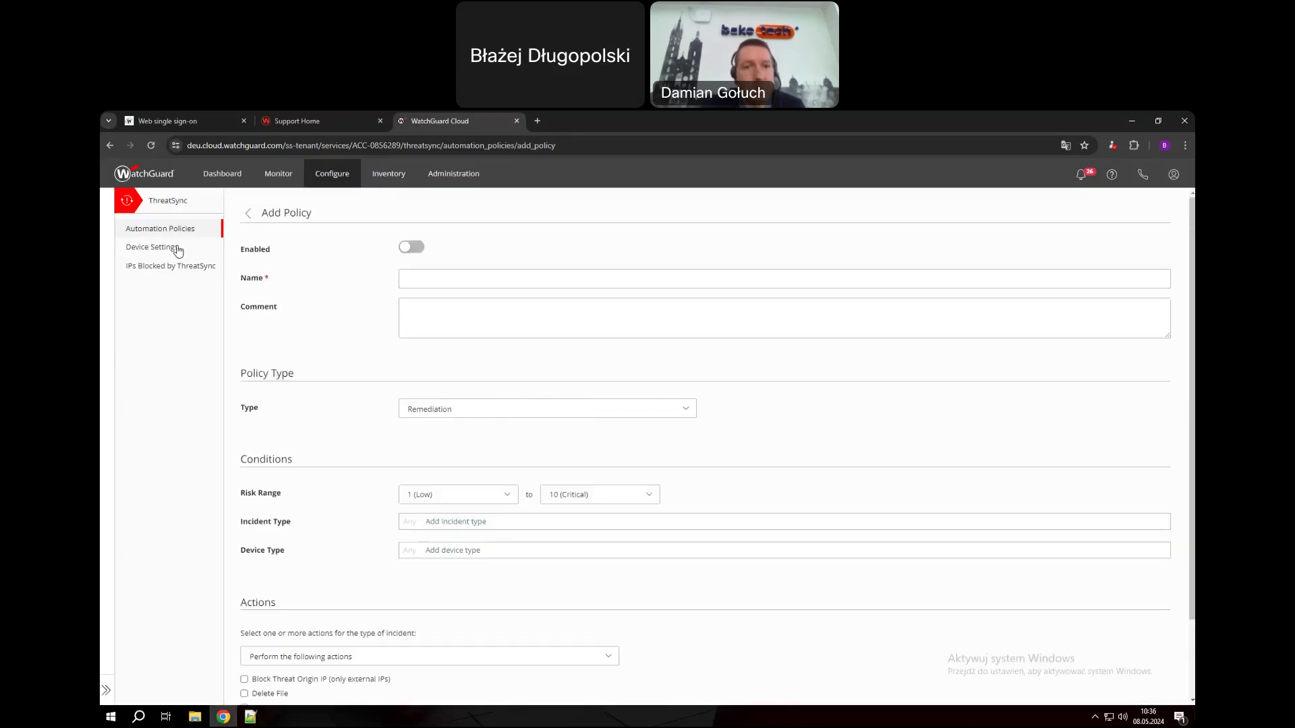
{"action": "left_click", "coordinate": [177, 250]}
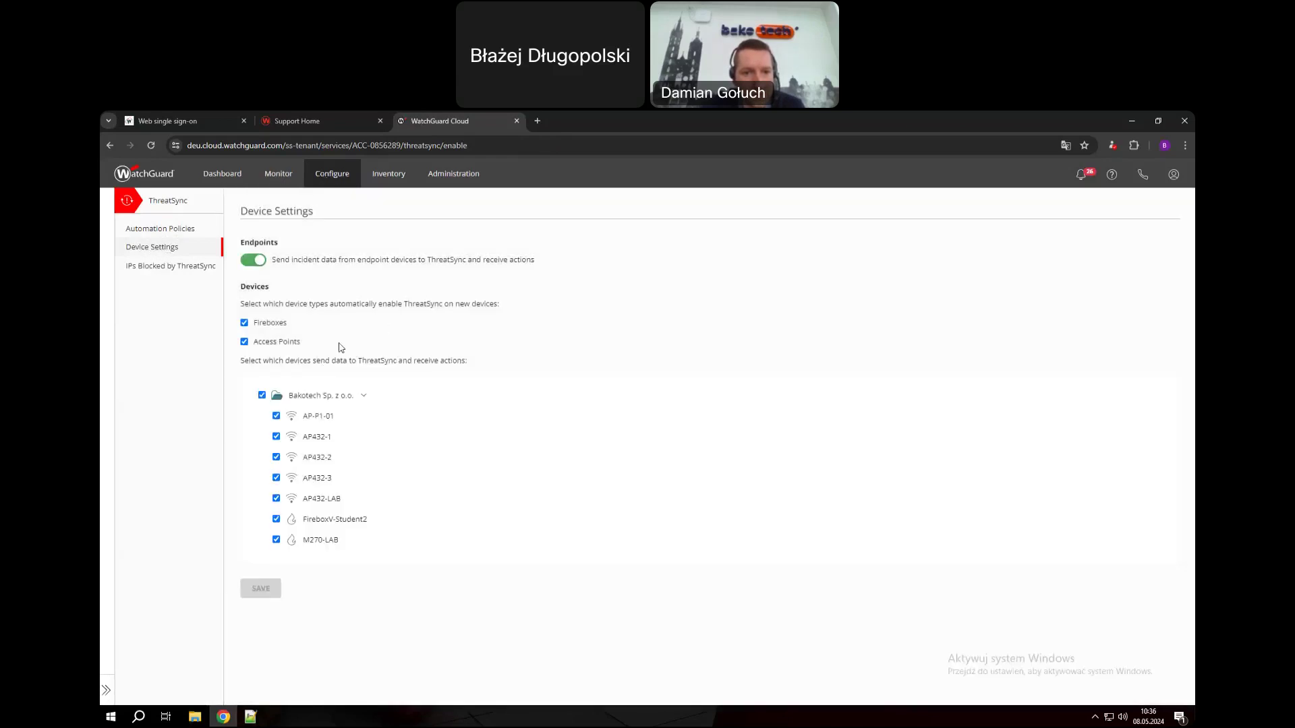
{"action": "double_click", "coordinate": [250, 326]}
{"action": "left_click", "coordinate": [308, 350]}
{"action": "left_click_drag", "start_coordinate": [300, 341], "coordinate": [258, 341]}
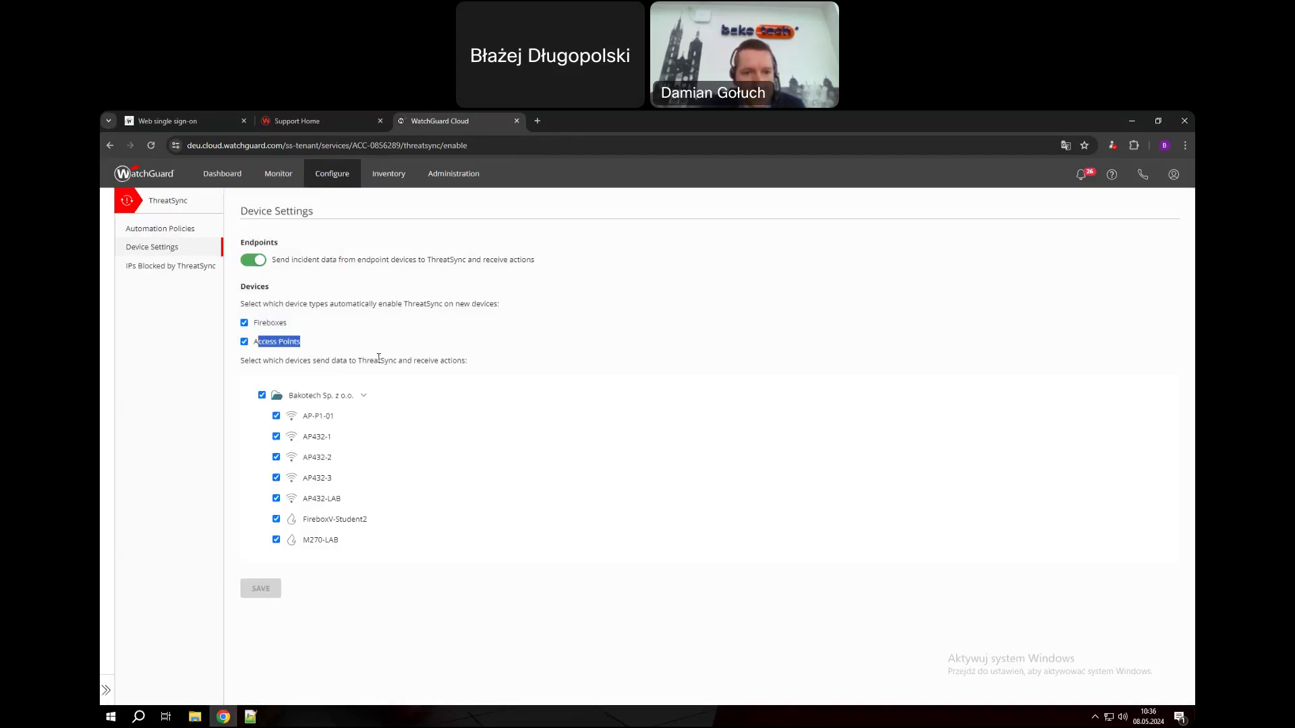
{"action": "left_click", "coordinate": [400, 370]}
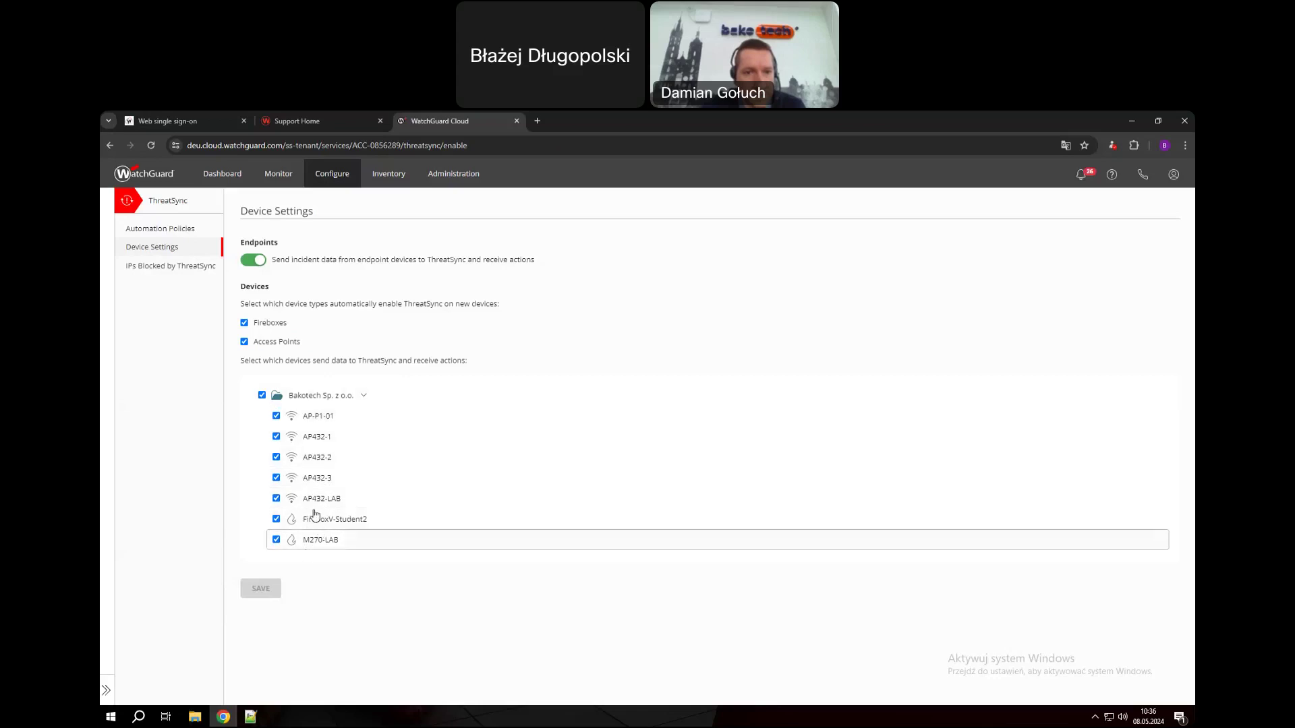
{"action": "left_click_drag", "start_coordinate": [276, 259], "coordinate": [559, 257]}
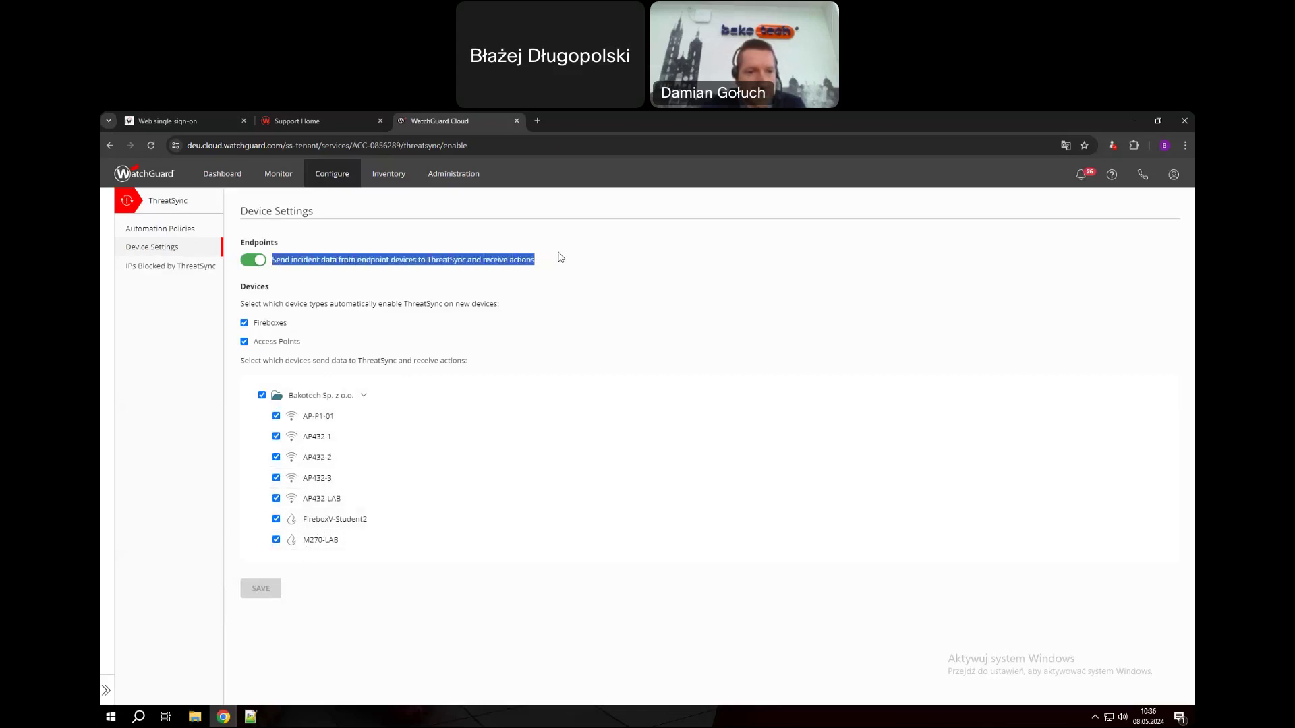
{"action": "left_click", "coordinate": [525, 264]}
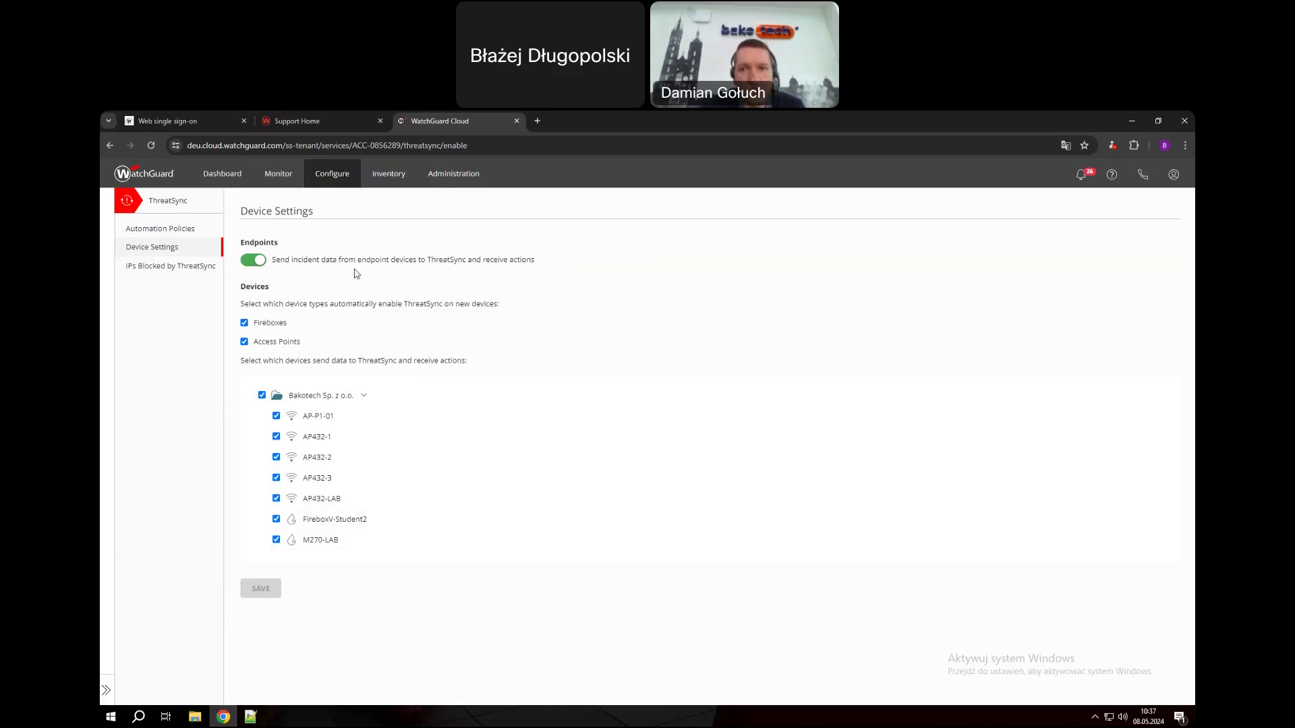
{"action": "left_click", "coordinate": [154, 270]}
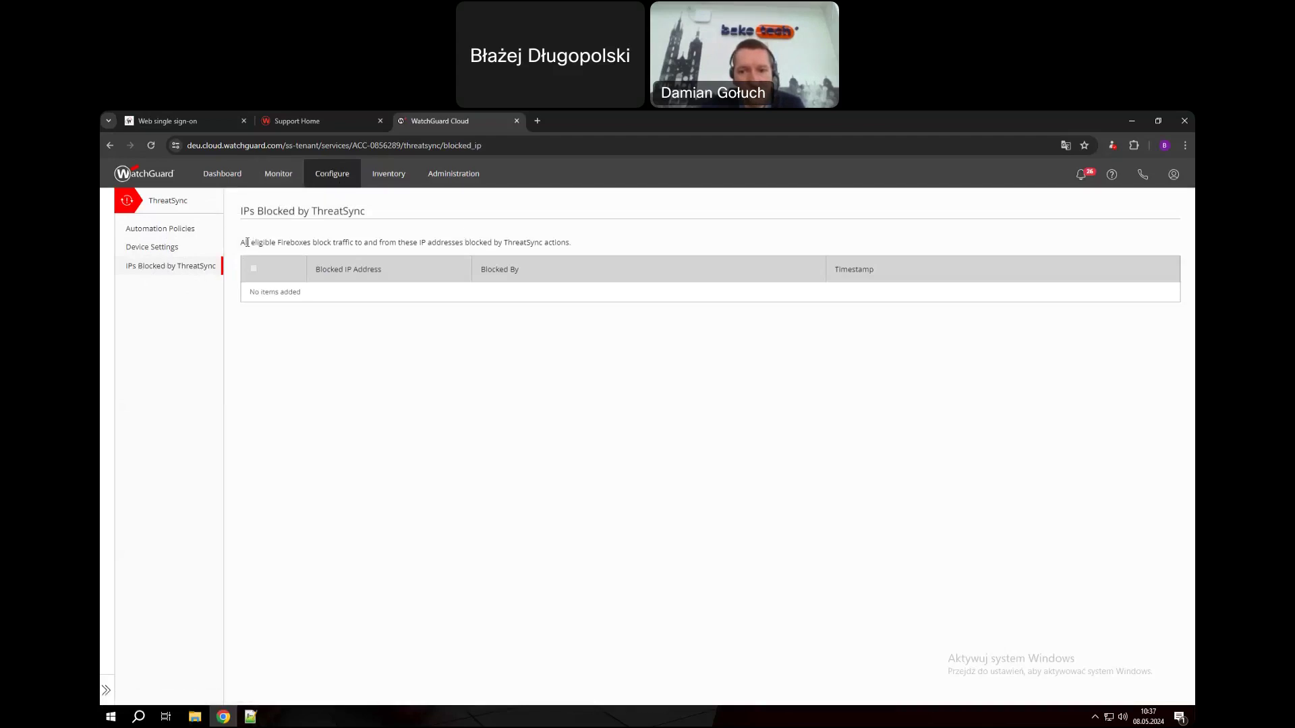
Highlight the blocked-IP explanation, then return to the empty Automation Policies list
{"action": "left_click_drag", "start_coordinate": [241, 244], "coordinate": [587, 245]}
{"action": "left_click", "coordinate": [587, 244]}
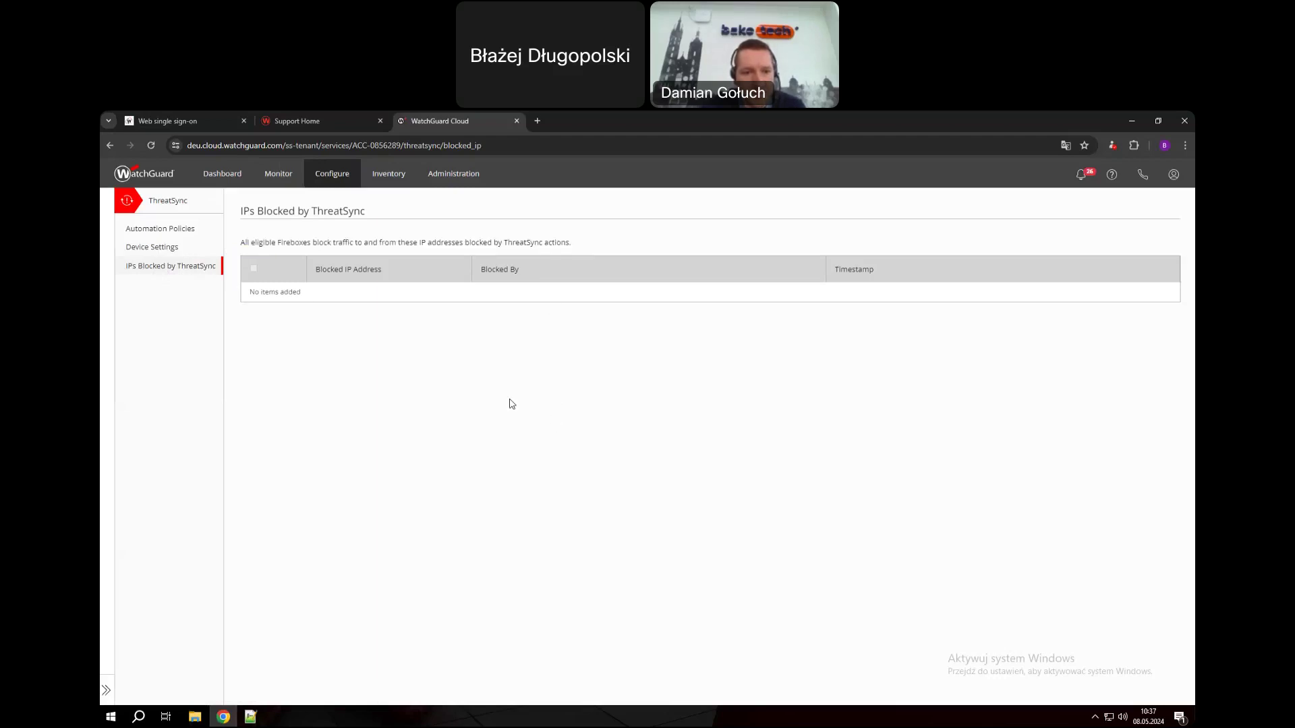
{"action": "left_click_drag", "start_coordinate": [242, 242], "coordinate": [402, 238]}
{"action": "left_click", "coordinate": [338, 237]}
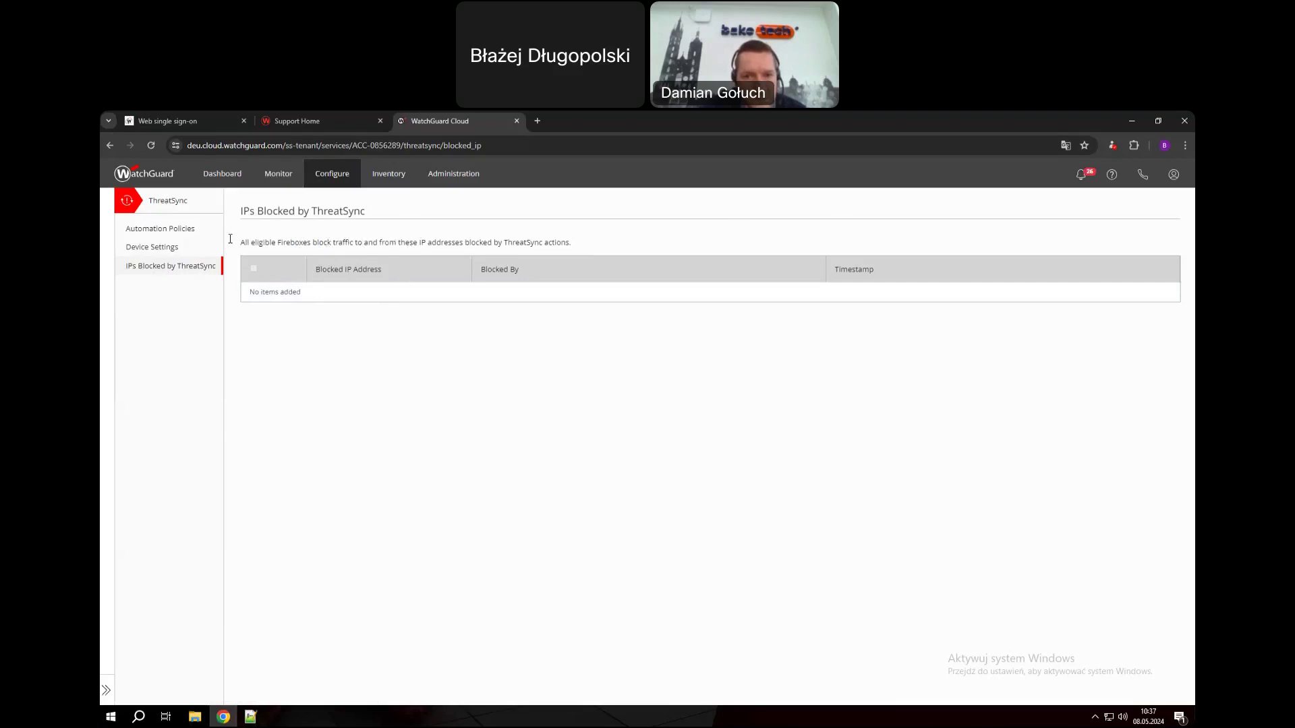
{"action": "left_click", "coordinate": [163, 233]}
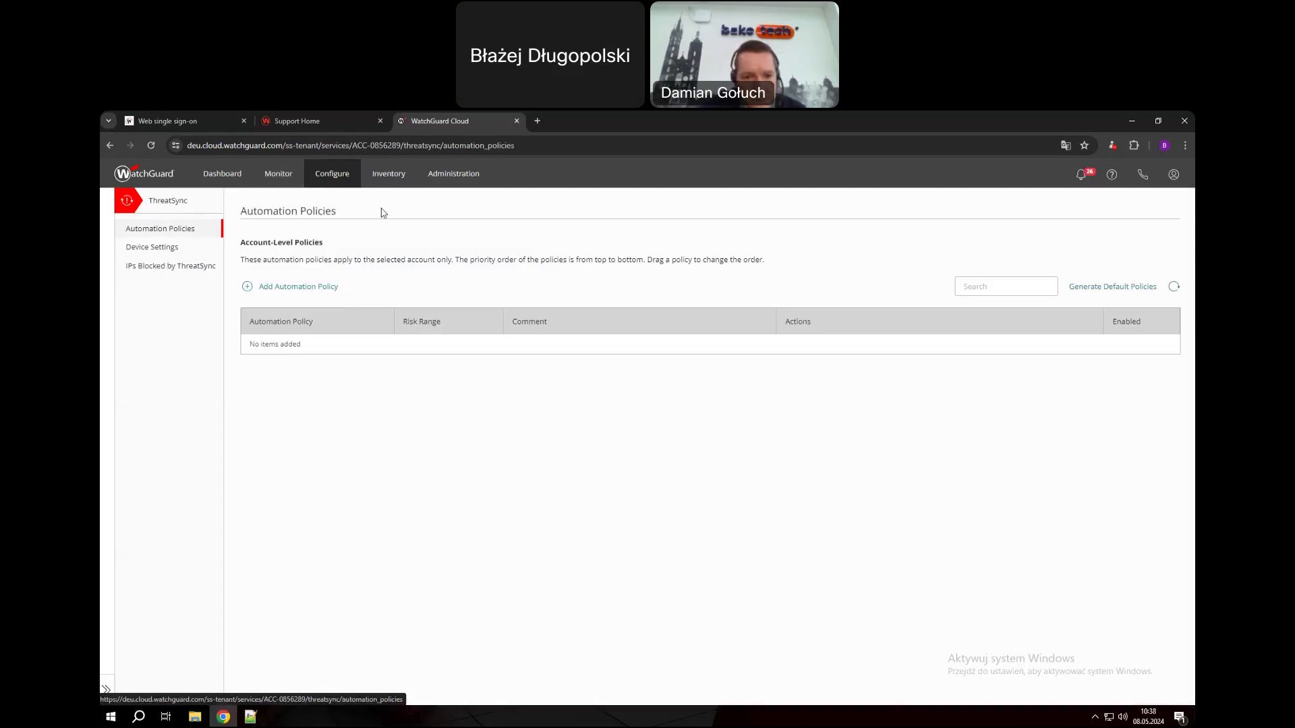
Open the ThreatSync Threats Summary showing 22 new incidents: 2 high, 3 medium, 17 low
{"action": "mouse_move", "coordinate": [279, 173]}
{"action": "left_click", "coordinate": [273, 206]}
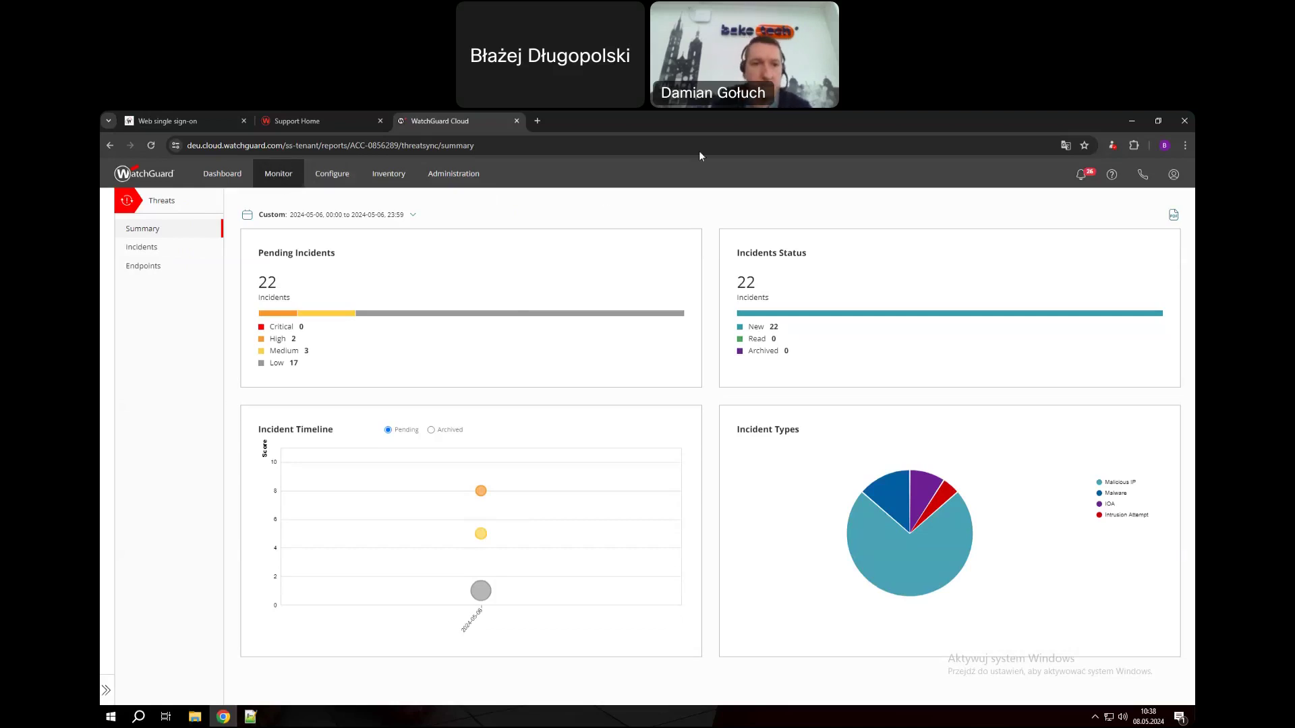
{"action": "mouse_move", "coordinate": [715, 113]}
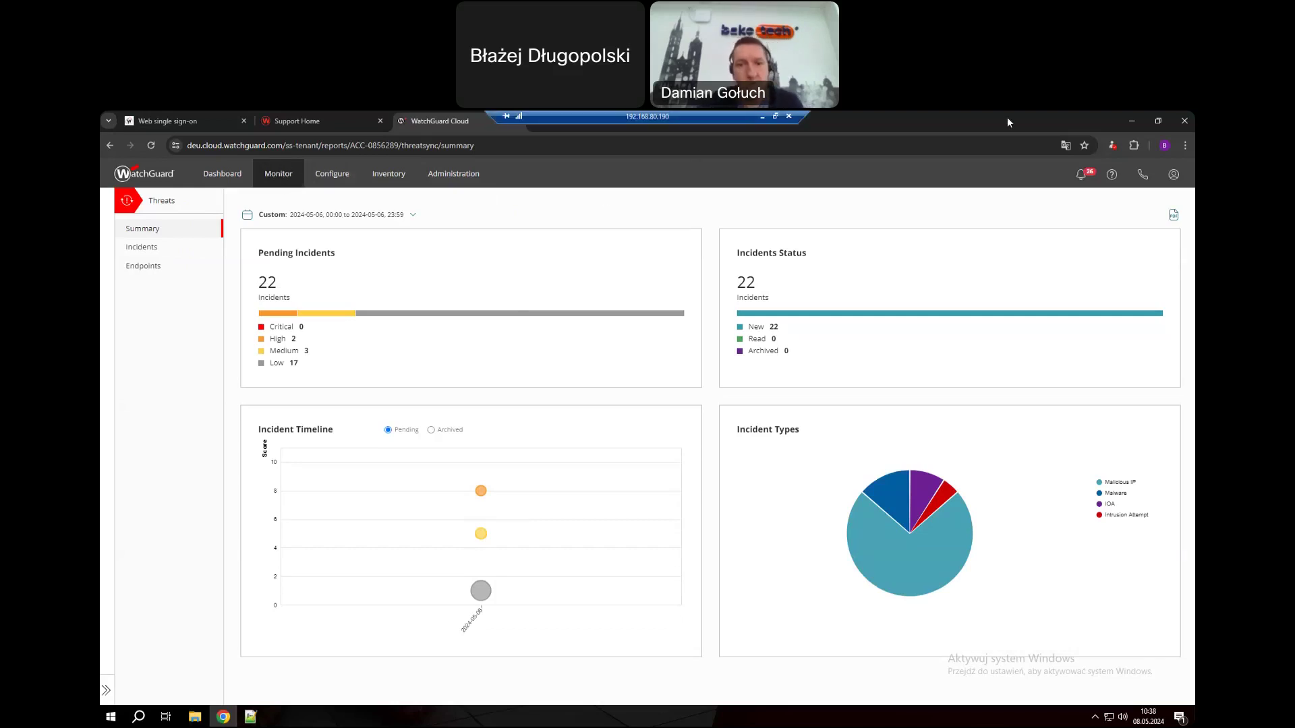